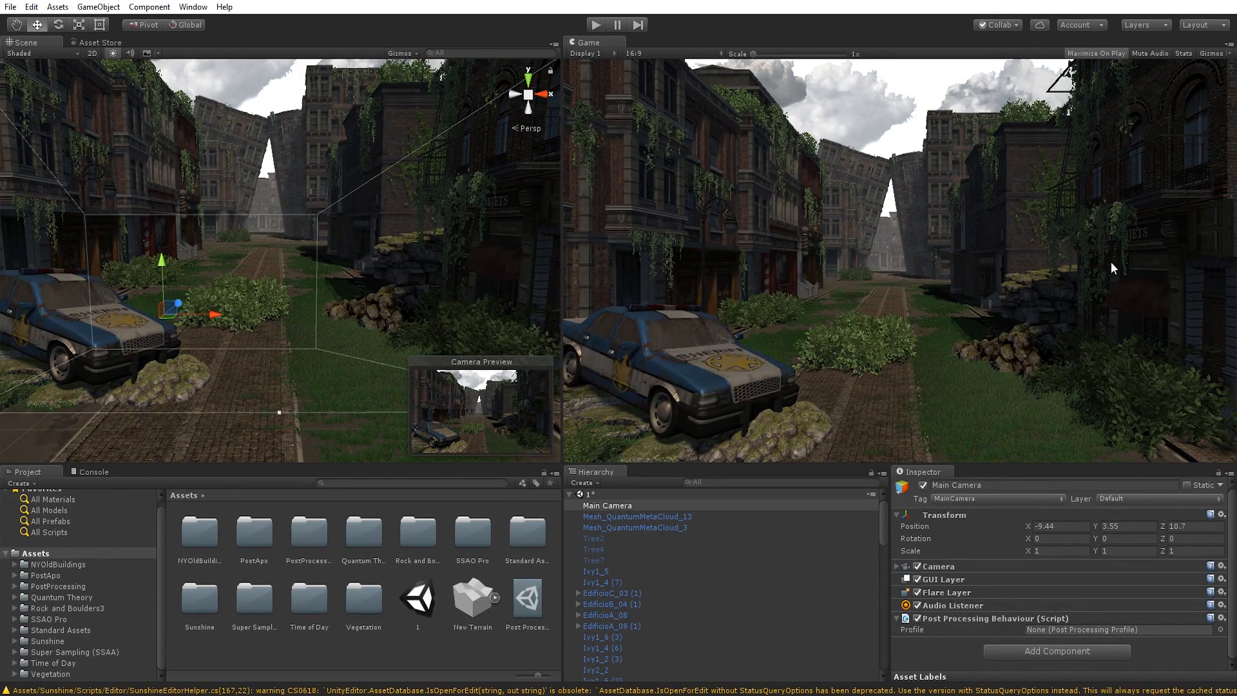
Remove the existing Post Processing Behaviour component from the Main Camera
{"action": "right_click", "coordinate": [998, 616]}
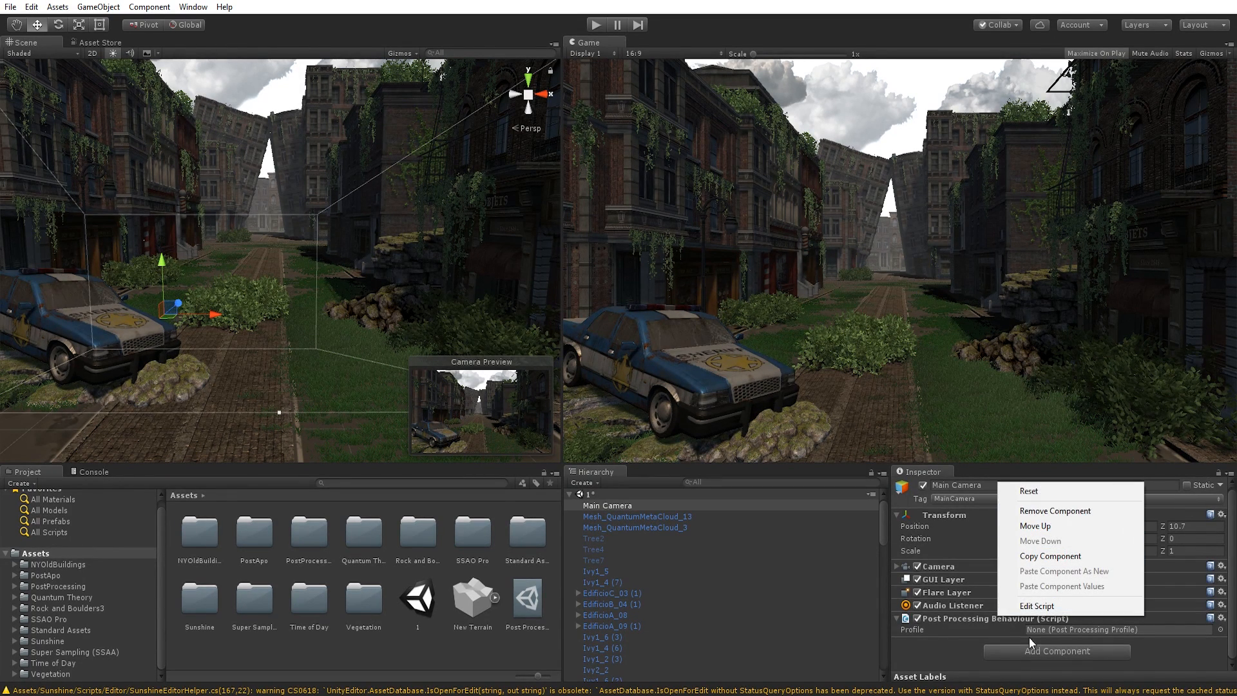
{"action": "left_click", "coordinate": [996, 634]}
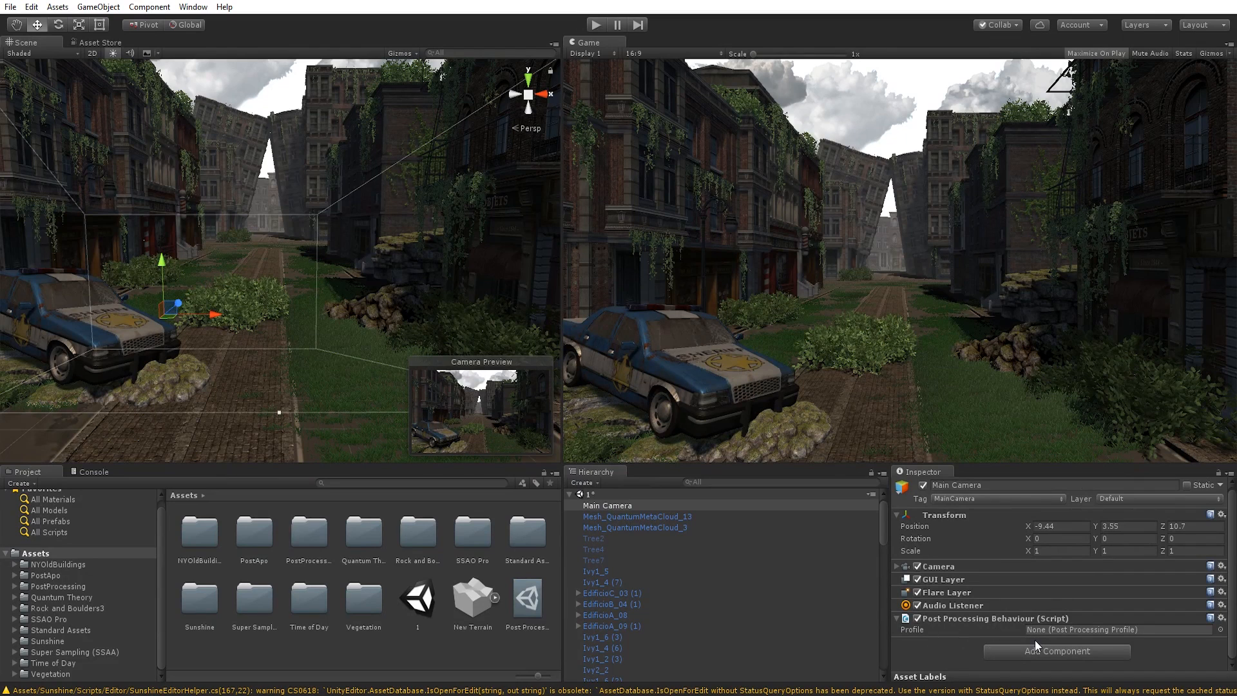
{"action": "right_click", "coordinate": [946, 620]}
{"action": "left_click", "coordinate": [1017, 511]}
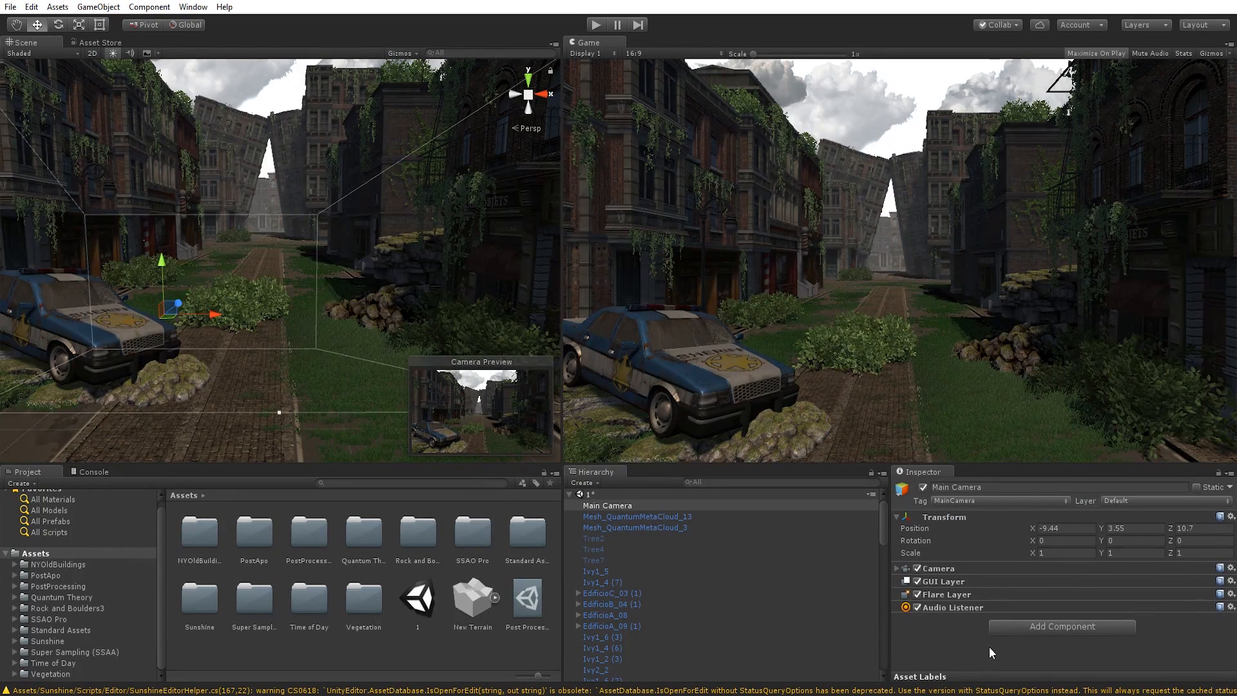
Add a new Post-Processing Behaviour component to the Main Camera by searching for "post pro"
{"action": "left_click", "coordinate": [1051, 623]}
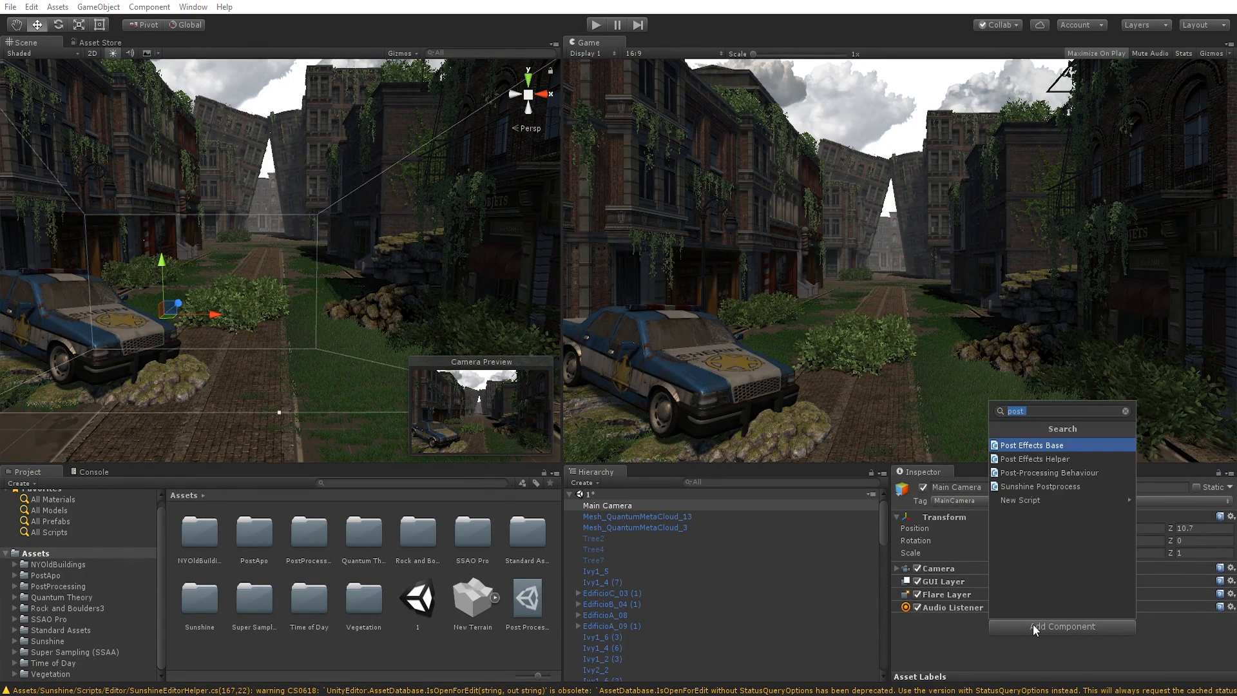
{"action": "left_click", "coordinate": [1036, 652]}
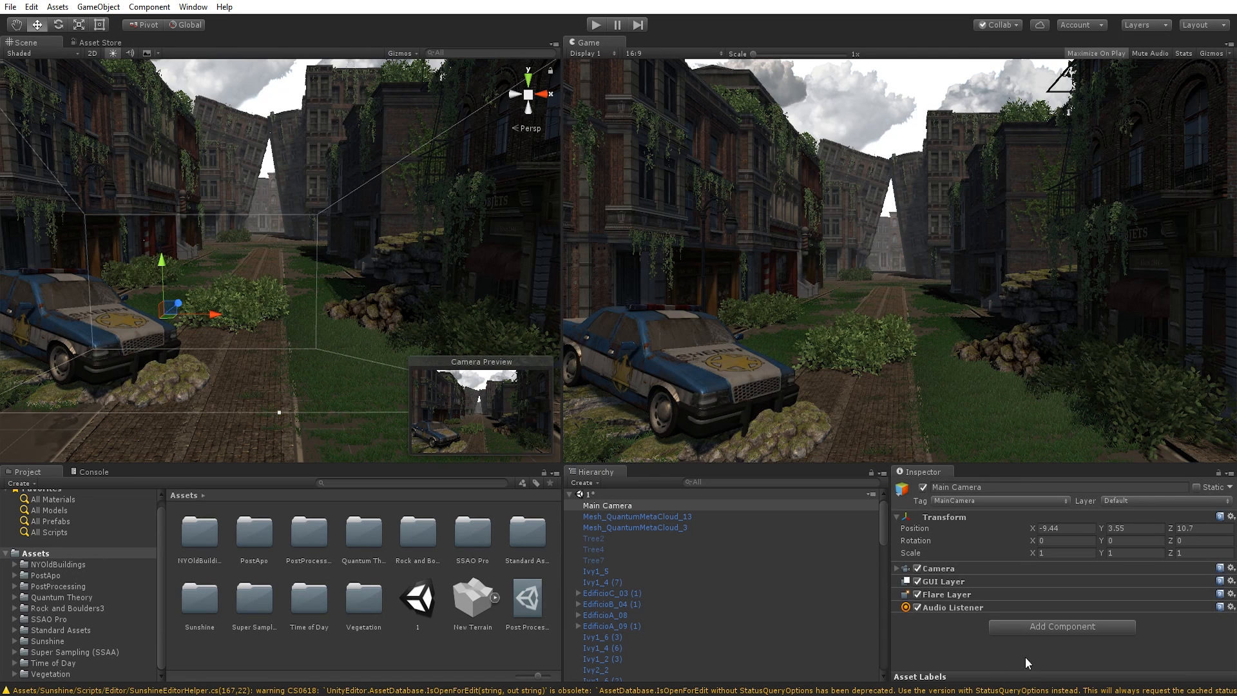
{"action": "left_click", "coordinate": [1049, 625]}
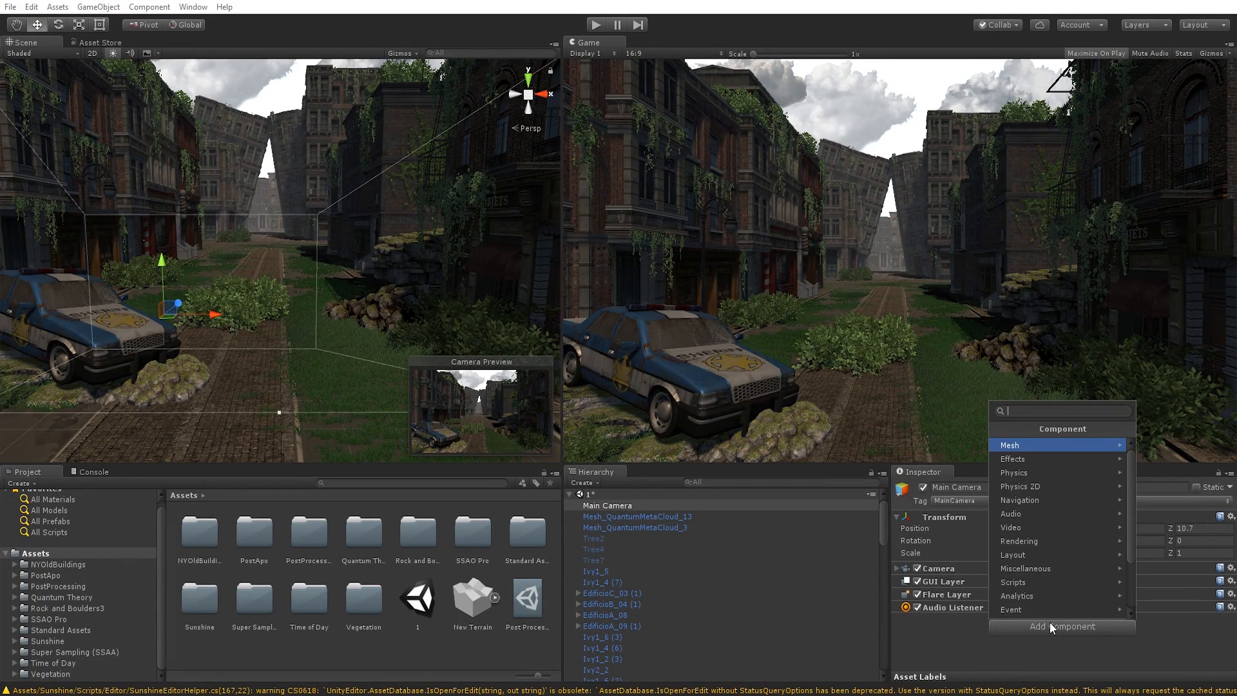
{"action": "type", "text": "post pro"}
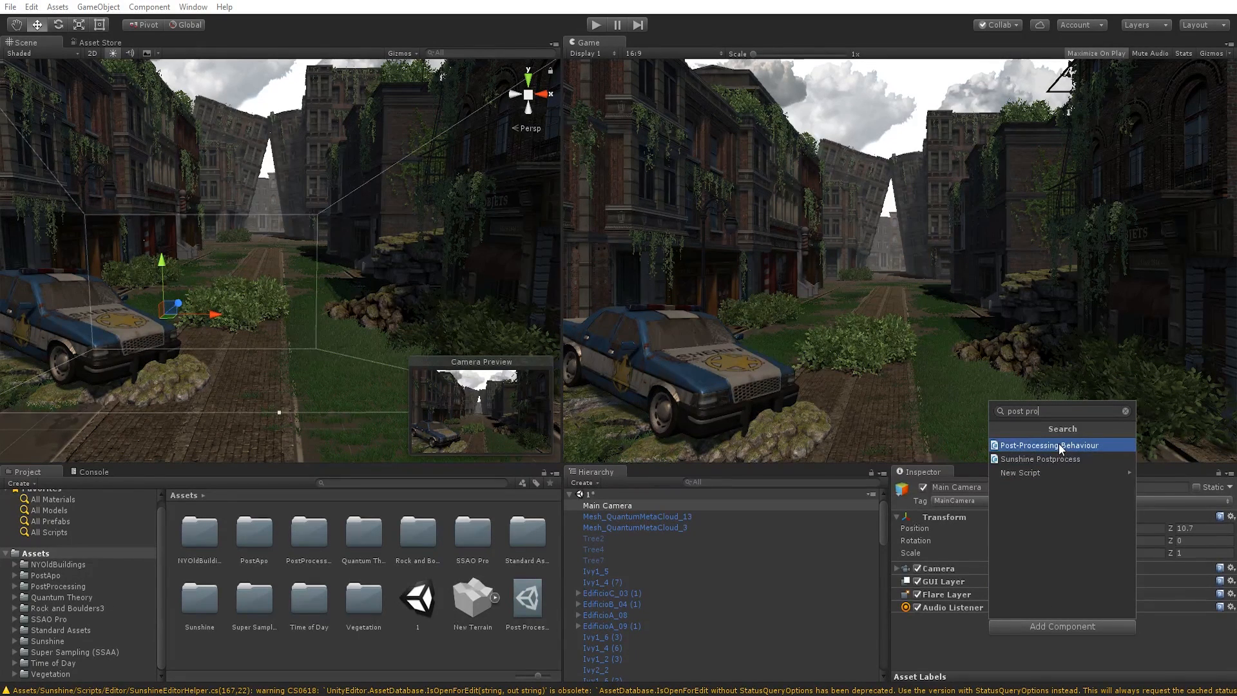
{"action": "left_click", "coordinate": [1010, 446]}
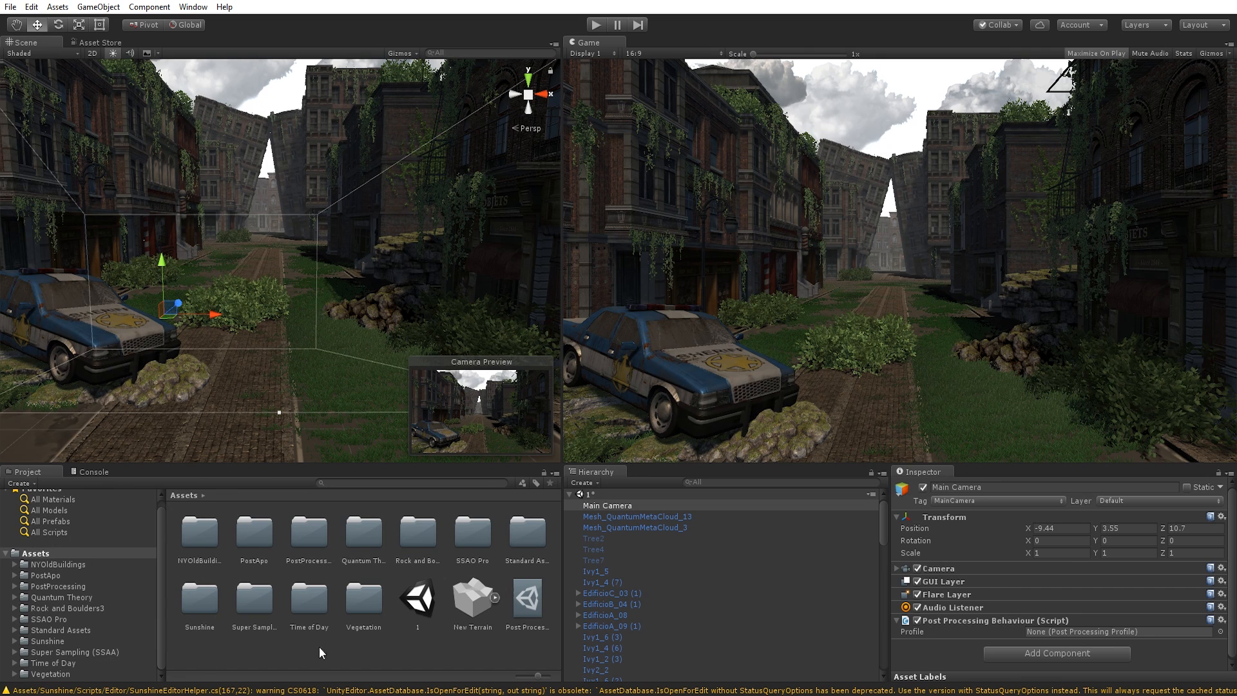
Create a Post-Processing Profile in the Assets folder and name it "Tutorial Video"
{"action": "right_click", "coordinate": [389, 646]}
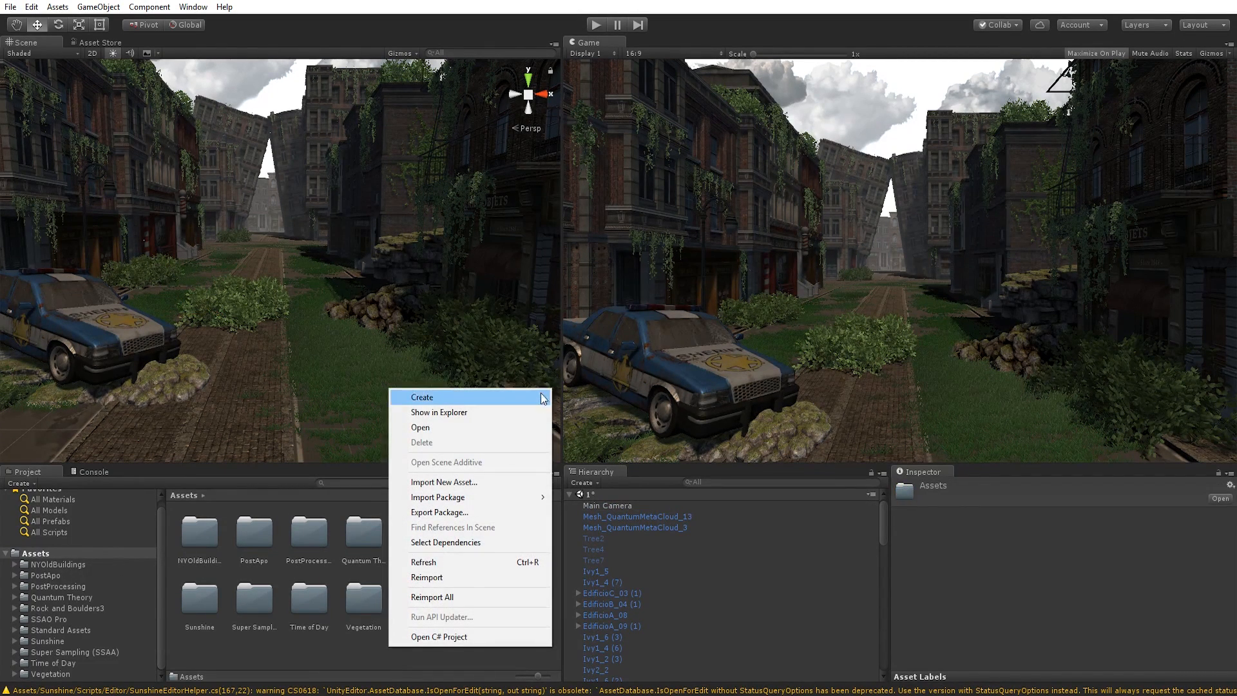
{"action": "mouse_move", "coordinate": [527, 397]}
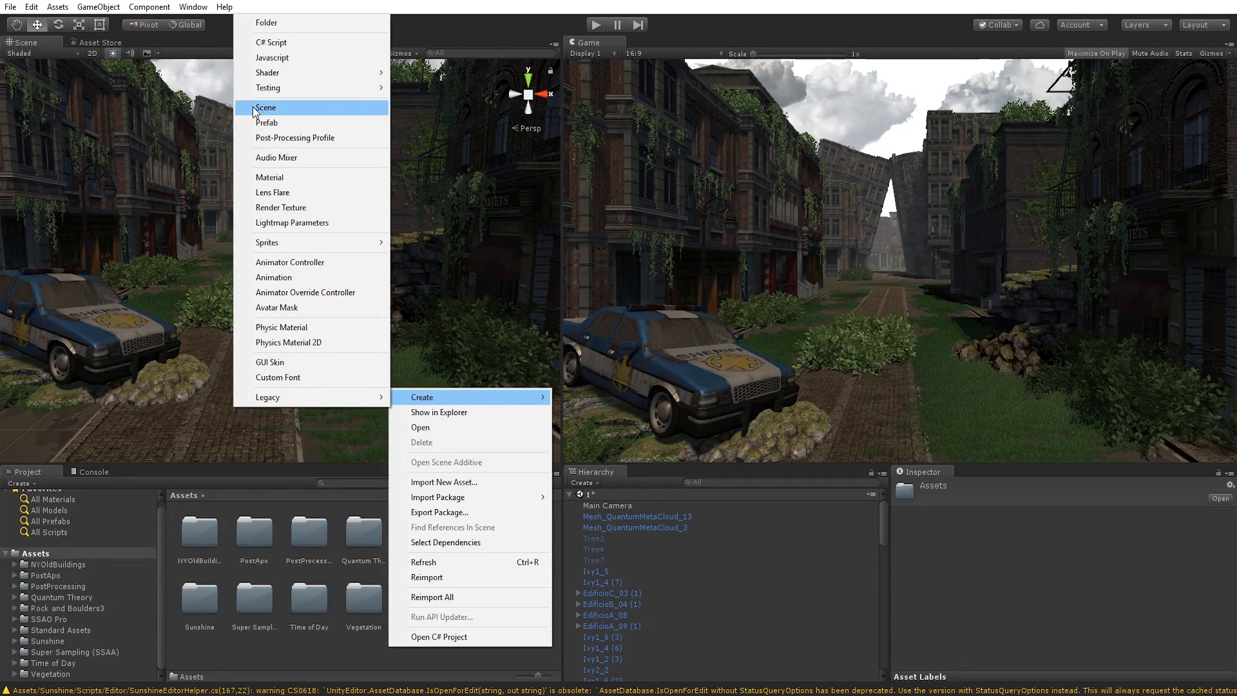
{"action": "left_click", "coordinate": [262, 138]}
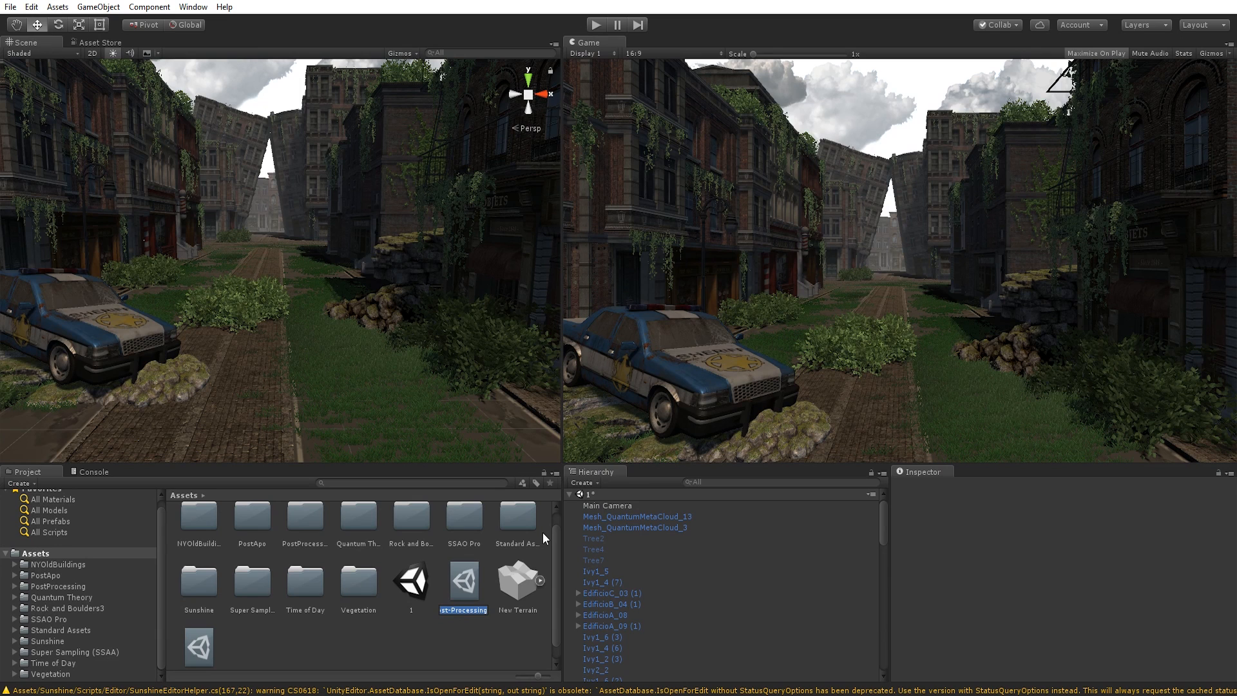
{"action": "type", "text": "Tutorial Video"}
{"action": "key", "text": "Return"}
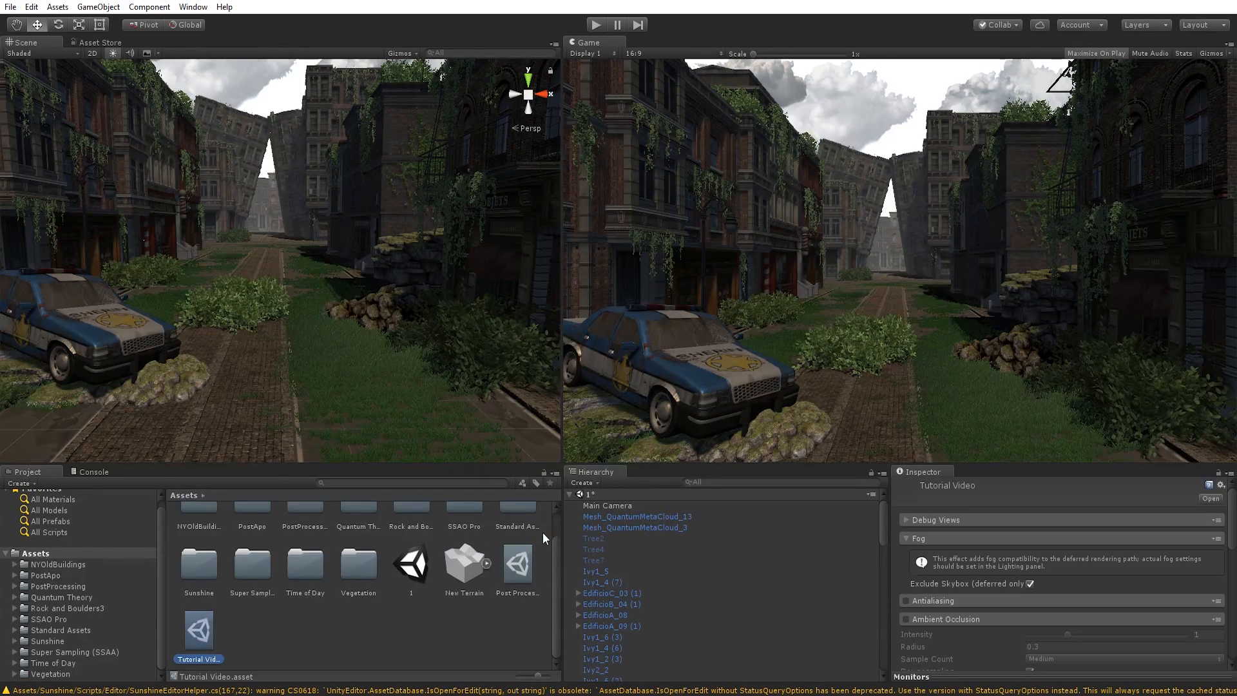
Assign the Tutorial Video profile to the Main Camera's Post Processing Behaviour and check the profile choices available under Assets and Scene
{"action": "left_click", "coordinate": [609, 506]}
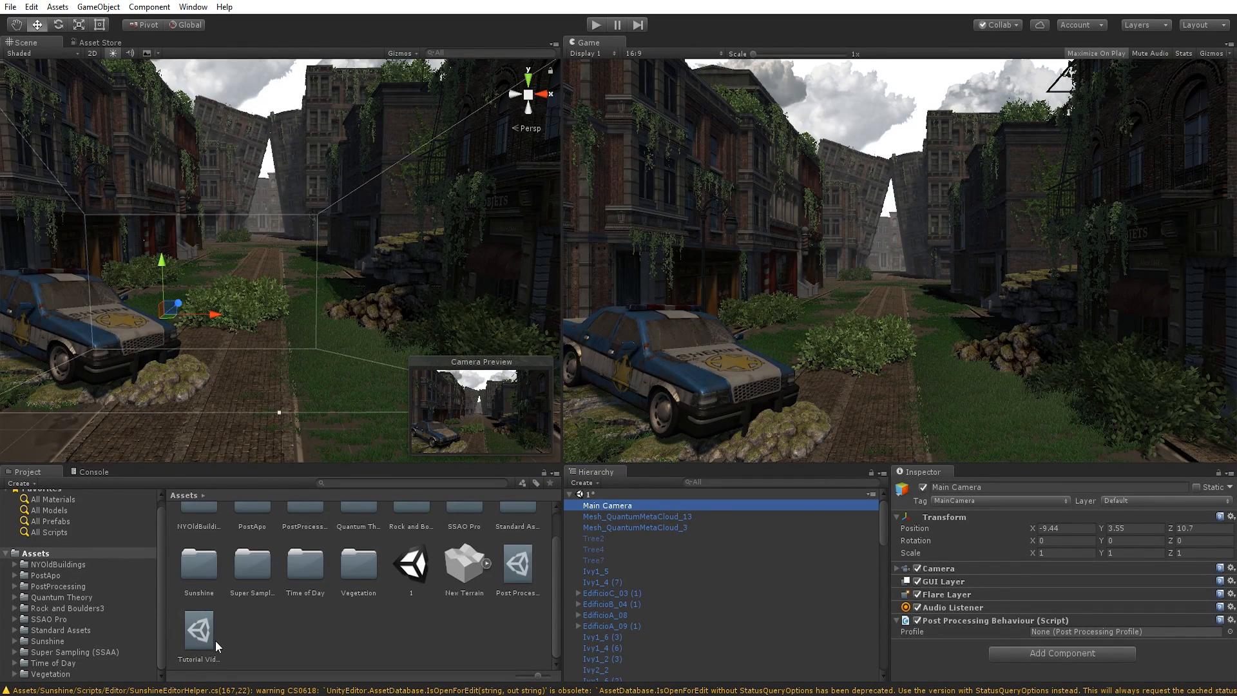
{"action": "left_click_drag", "start_coordinate": [197, 632], "coordinate": [1043, 636]}
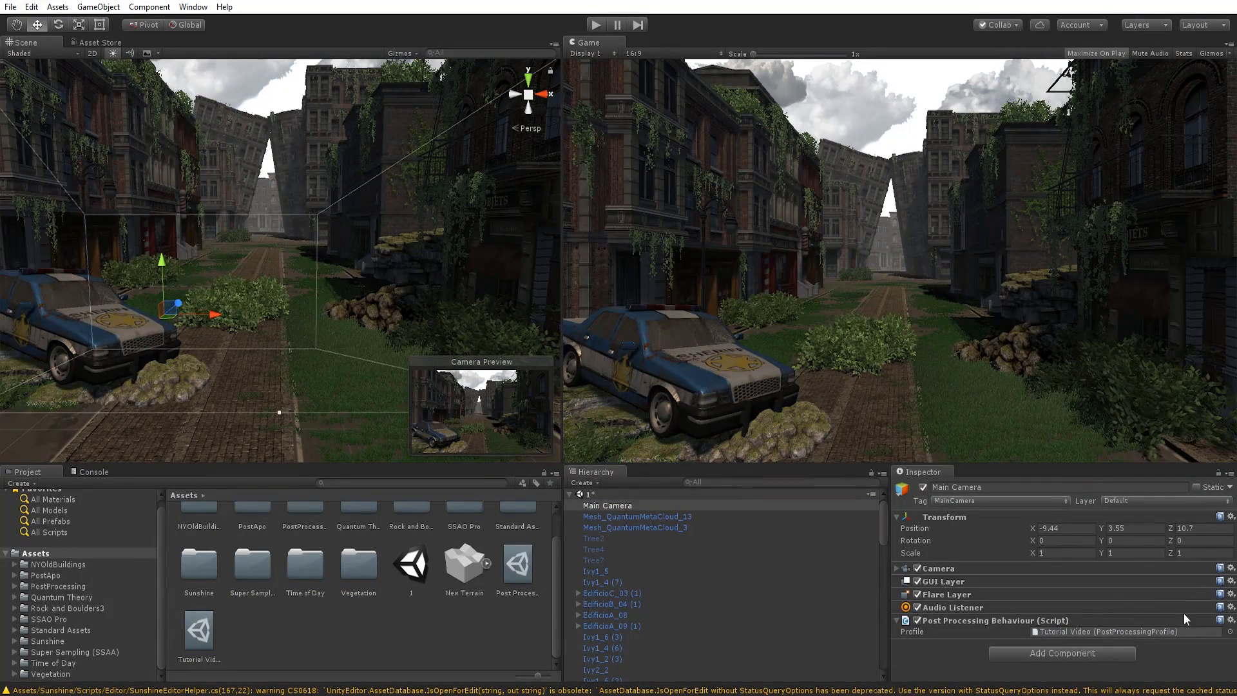
{"action": "left_click", "coordinate": [1230, 632]}
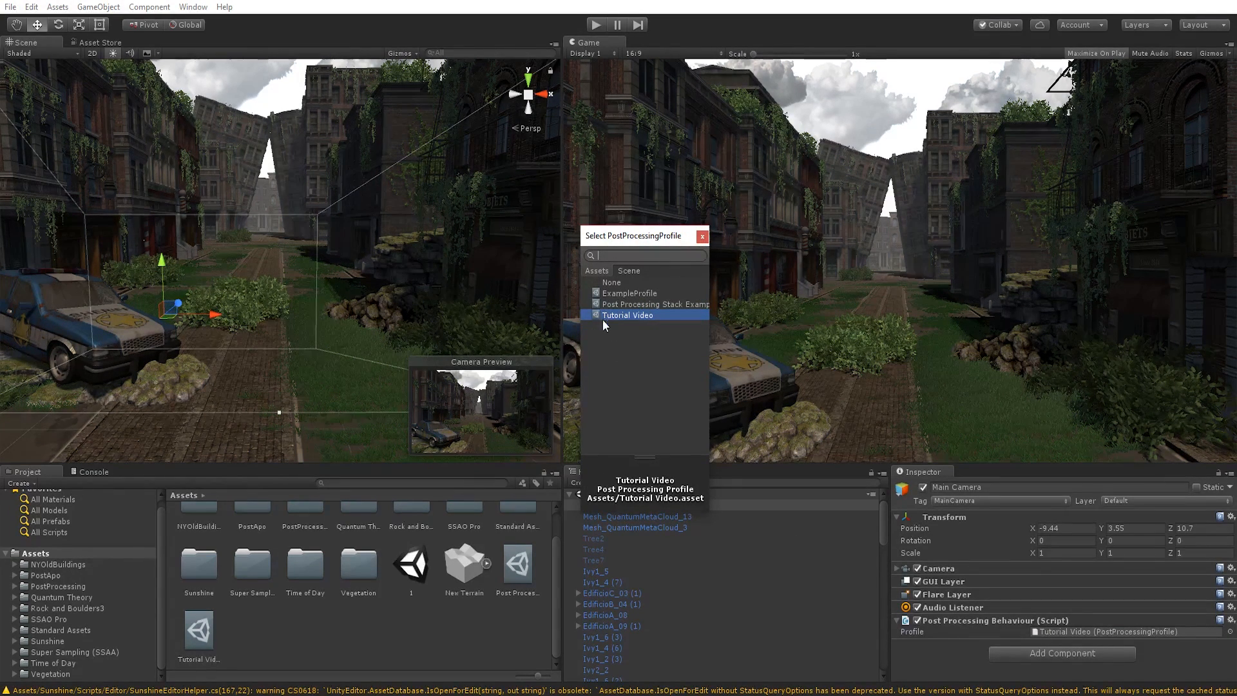
{"action": "left_click", "coordinate": [620, 272]}
{"action": "left_click", "coordinate": [596, 271]}
{"action": "left_click", "coordinate": [700, 238]}
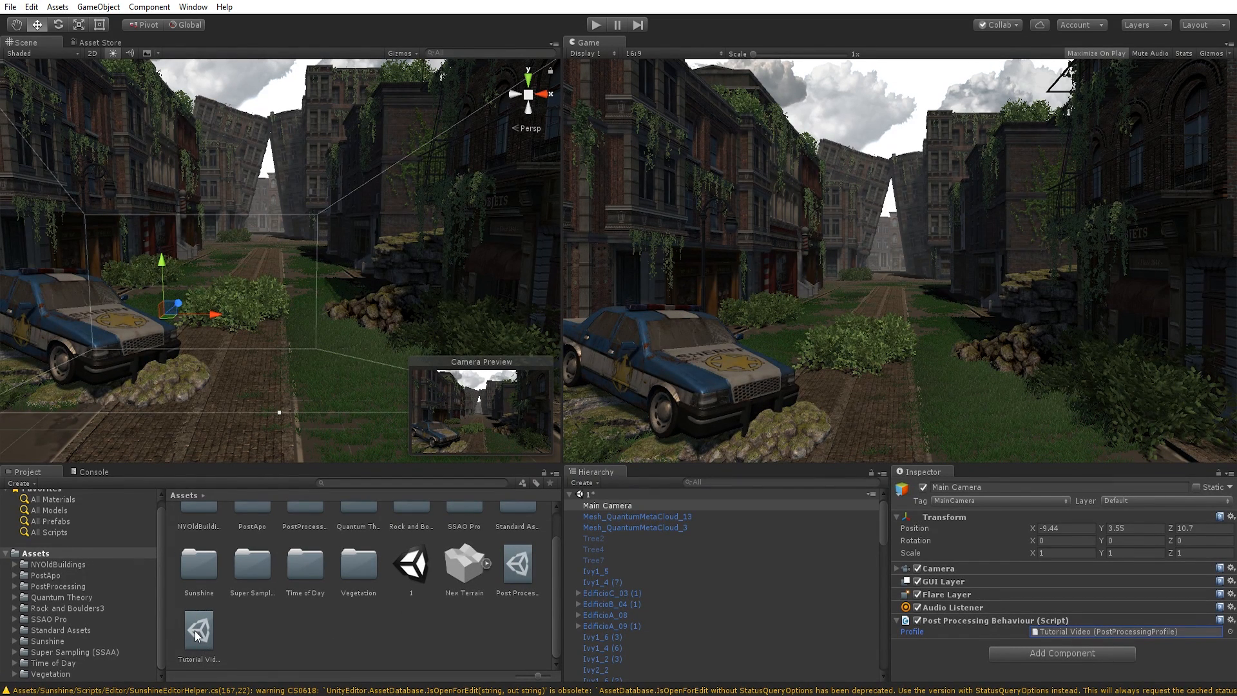
Open the Tutorial Video profile assigned to the camera and collapse its Ambient Occlusion, Fog and Bloom settings
{"action": "double_click", "coordinate": [1062, 633]}
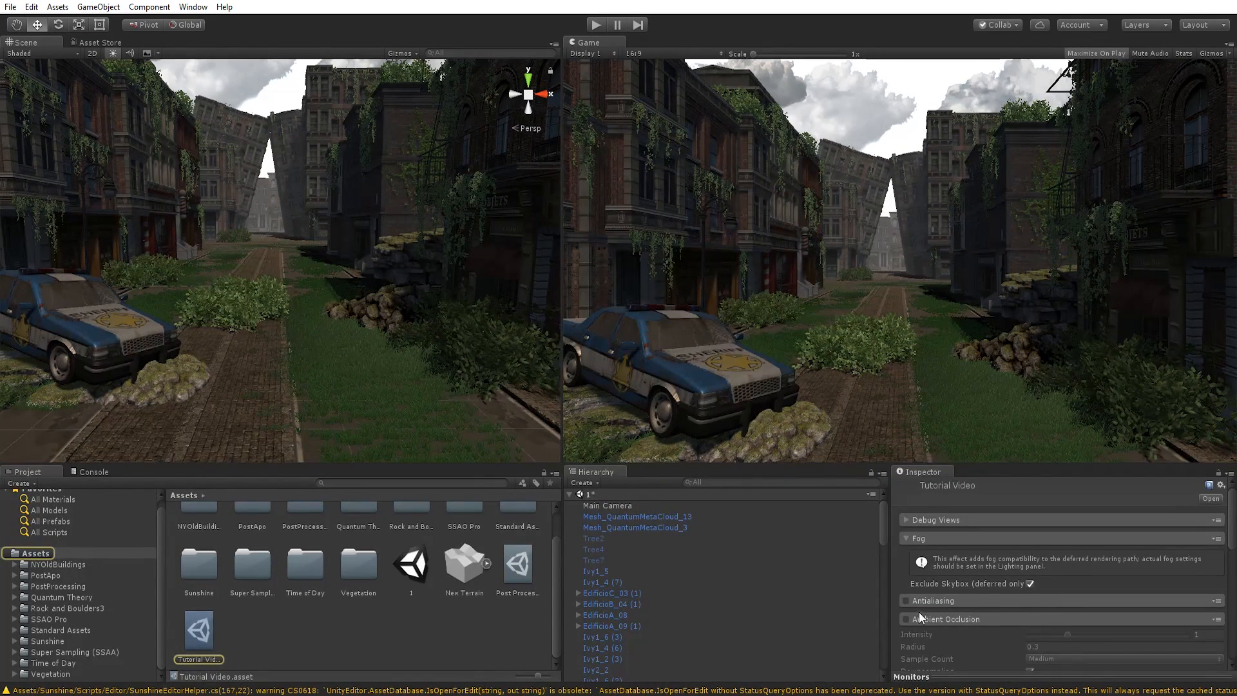
{"action": "left_click", "coordinate": [922, 617]}
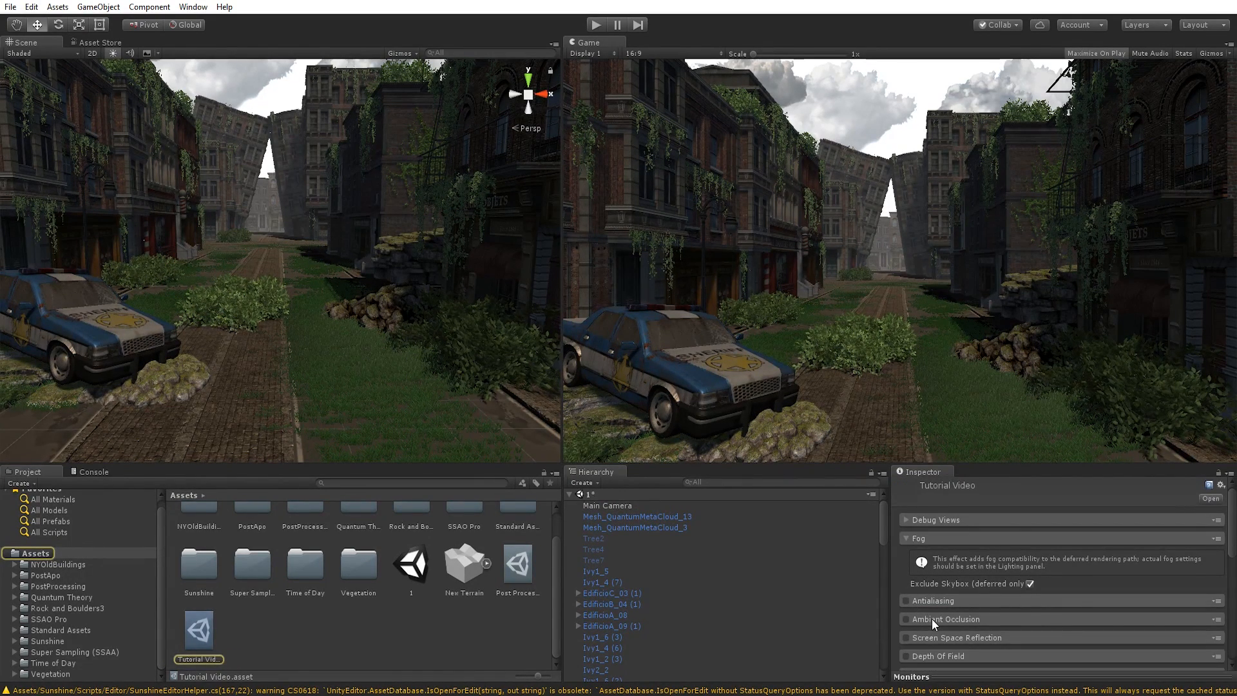
{"action": "left_click", "coordinate": [953, 538]}
{"action": "scroll", "coordinate": [960, 574], "scroll_direction": "down", "scroll_amount": 5}
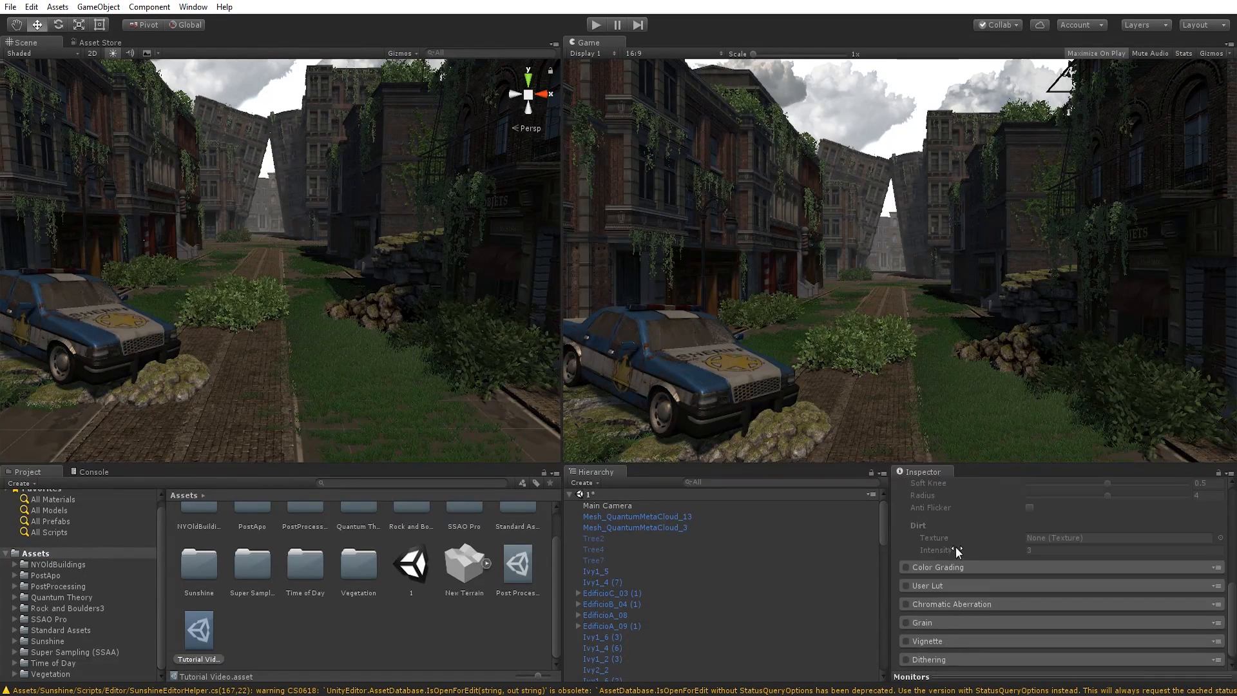
{"action": "scroll", "coordinate": [958, 552], "scroll_direction": "up", "scroll_amount": 5}
{"action": "left_click", "coordinate": [957, 543]}
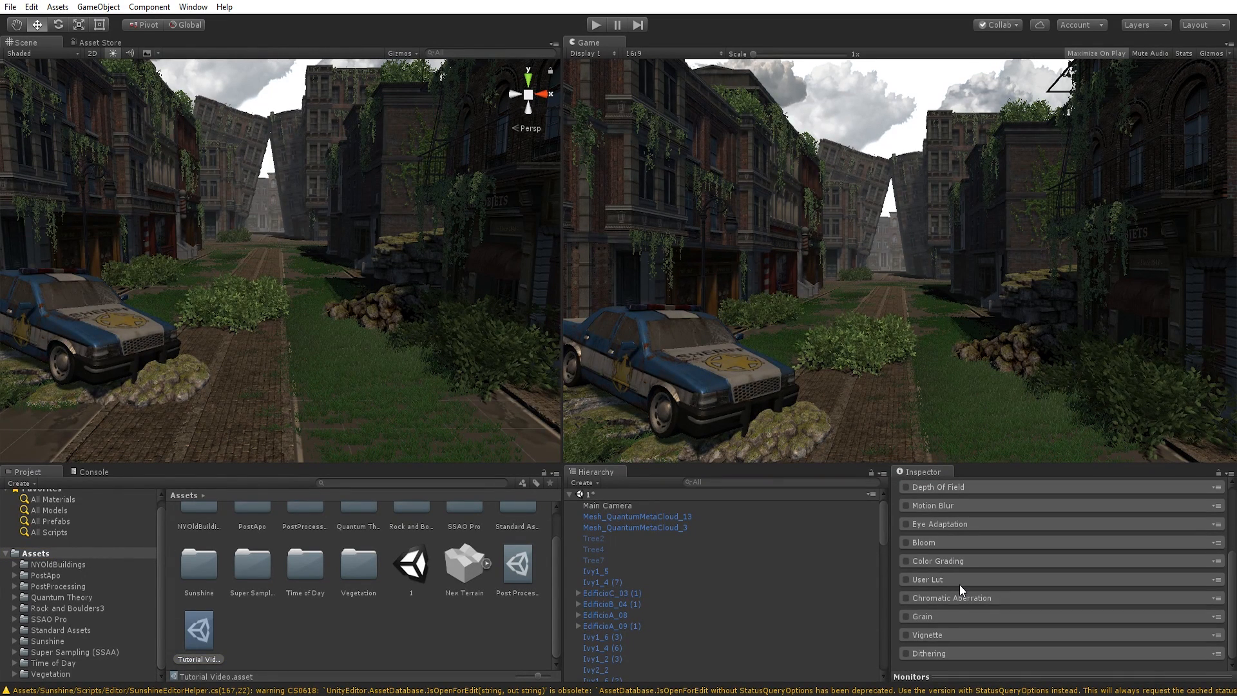
Review the profile's list of effects and enable Antialiasing with its settings expanded
{"action": "scroll", "coordinate": [946, 573], "scroll_direction": "up", "scroll_amount": 3}
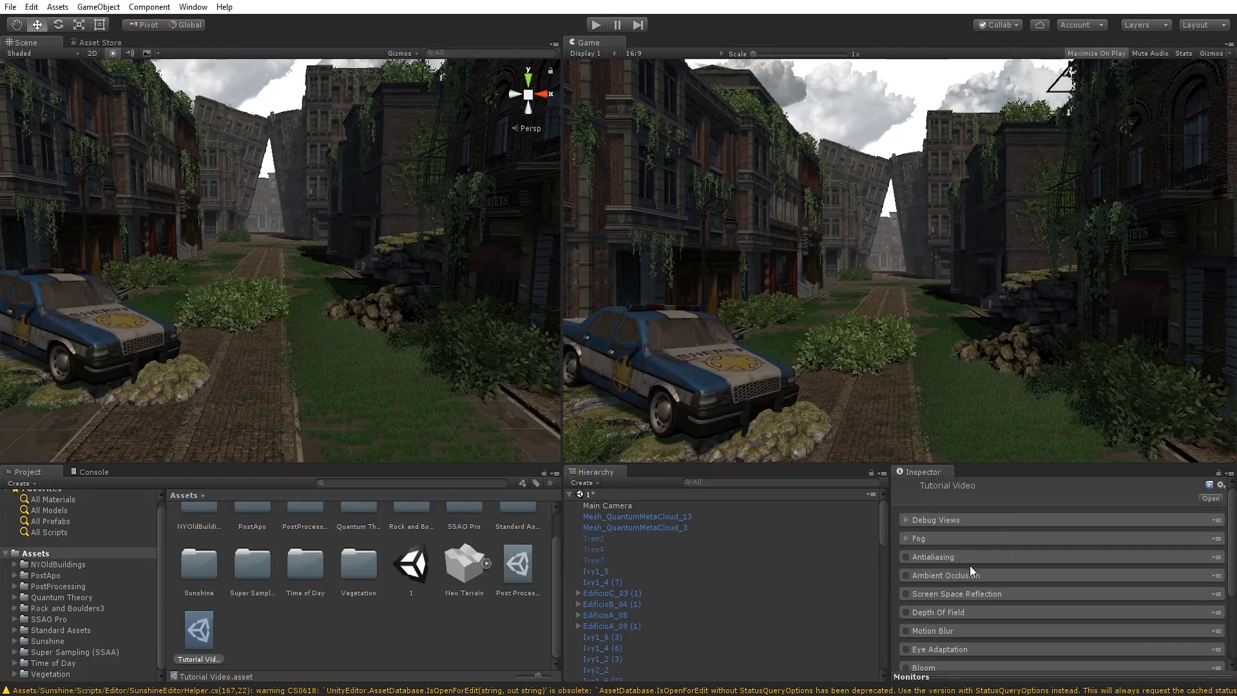
{"action": "scroll", "coordinate": [976, 571], "scroll_direction": "down", "scroll_amount": 3}
{"action": "scroll", "coordinate": [977, 571], "scroll_direction": "up", "scroll_amount": 3}
{"action": "scroll", "coordinate": [988, 535], "scroll_direction": "down", "scroll_amount": 3}
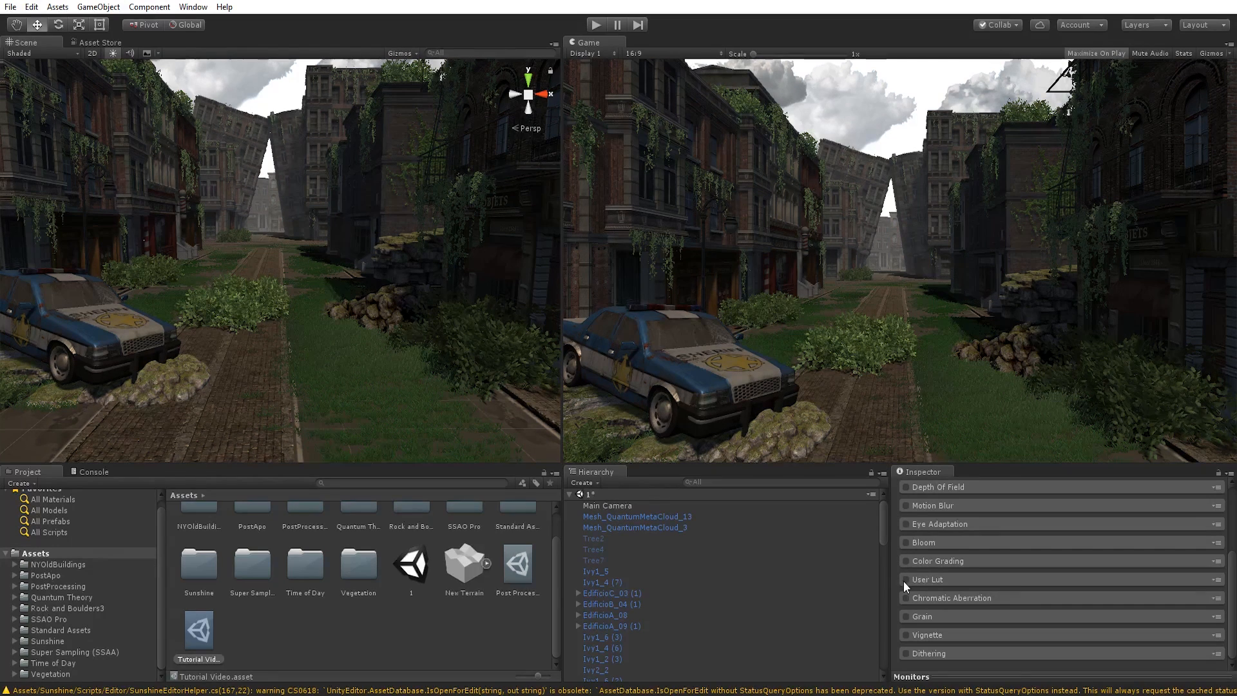
{"action": "scroll", "coordinate": [899, 512], "scroll_direction": "up", "scroll_amount": 3}
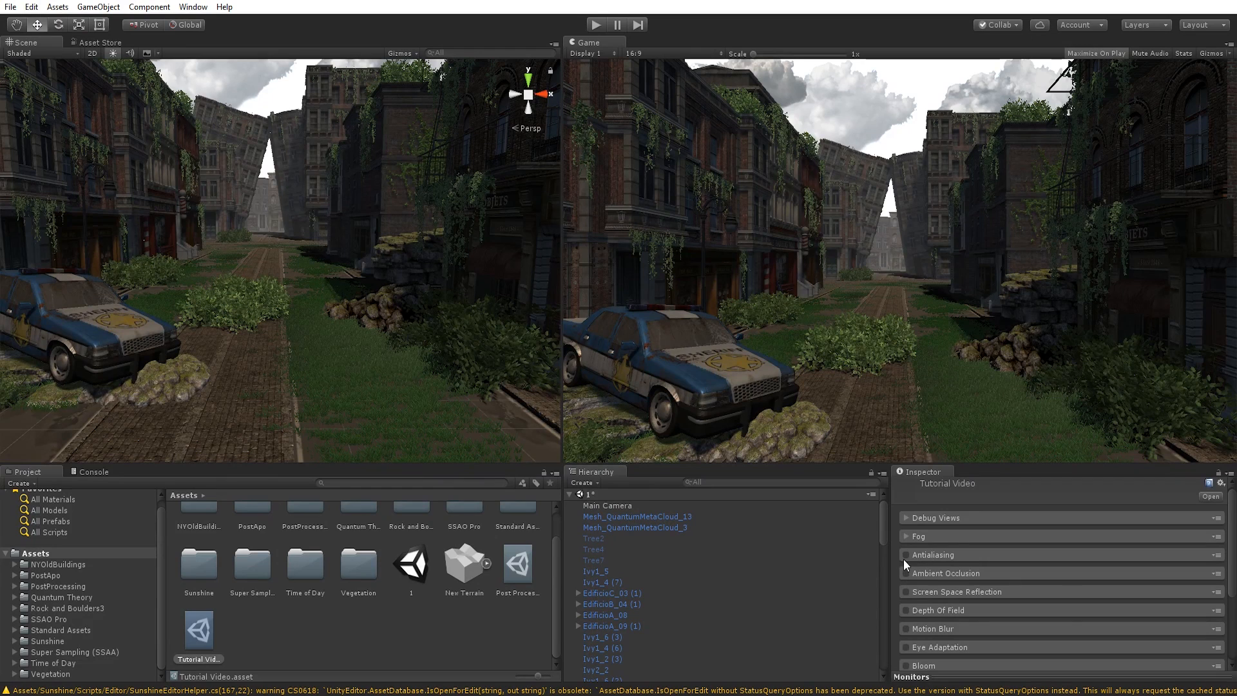
{"action": "left_click", "coordinate": [905, 555]}
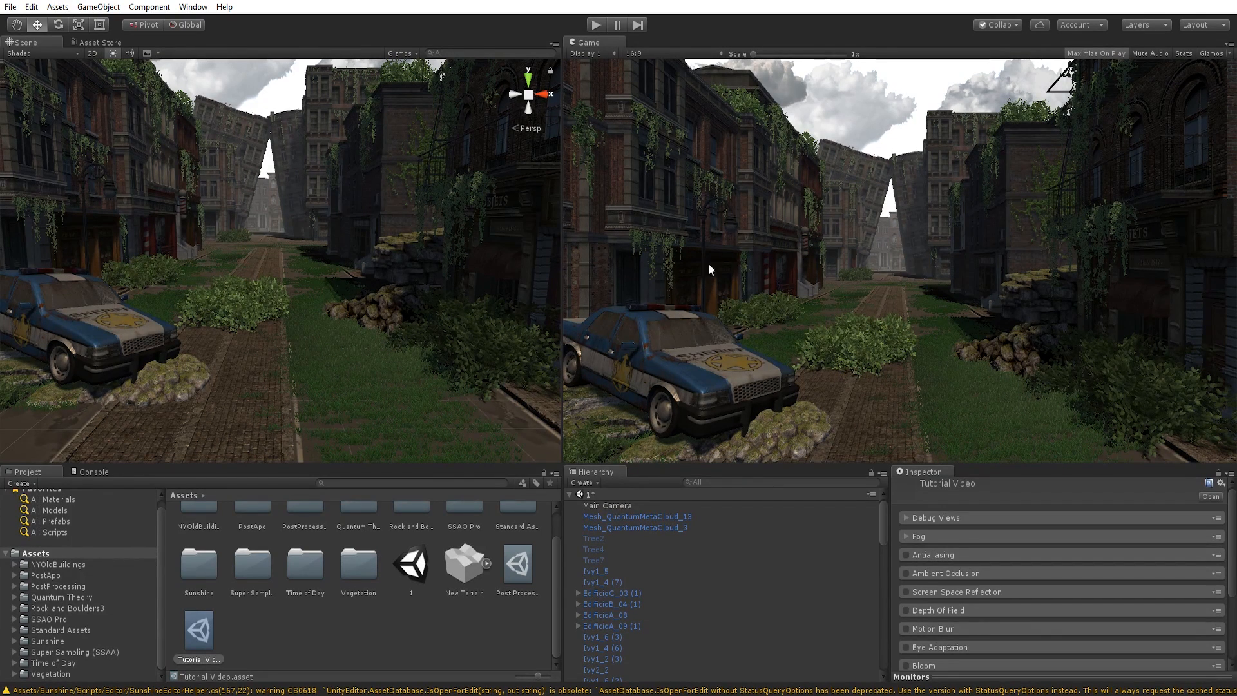
{"action": "left_click", "coordinate": [906, 555]}
{"action": "left_click", "coordinate": [936, 554]}
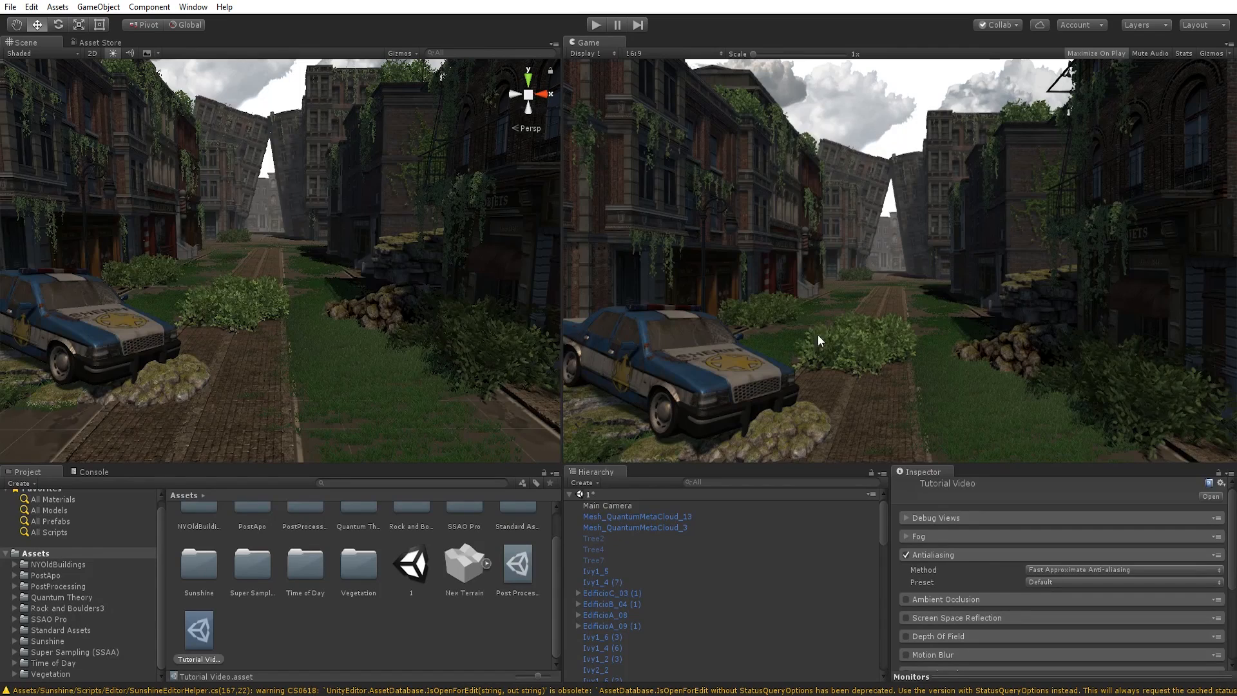
Compare the game view with Antialiasing off and on, leave the effect enabled, and collapse its settings
{"action": "left_click", "coordinate": [905, 555]}
{"action": "left_click", "coordinate": [905, 555]}
{"action": "left_click", "coordinate": [904, 555]}
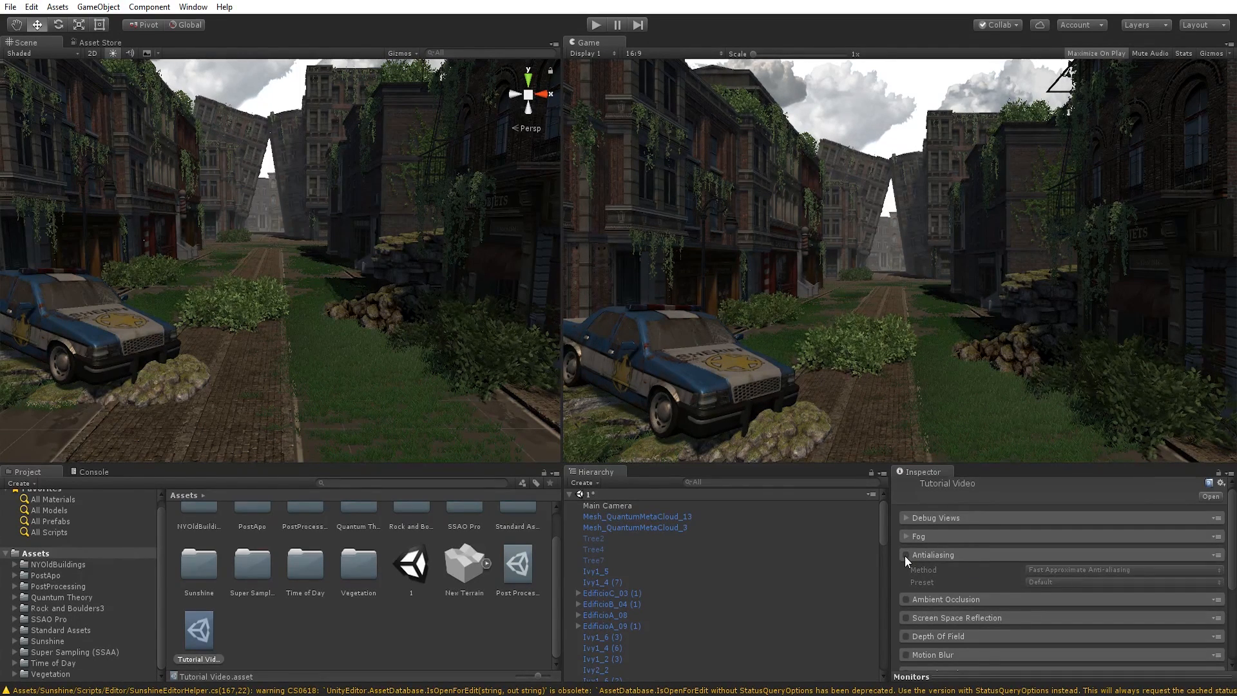
{"action": "left_click", "coordinate": [905, 556]}
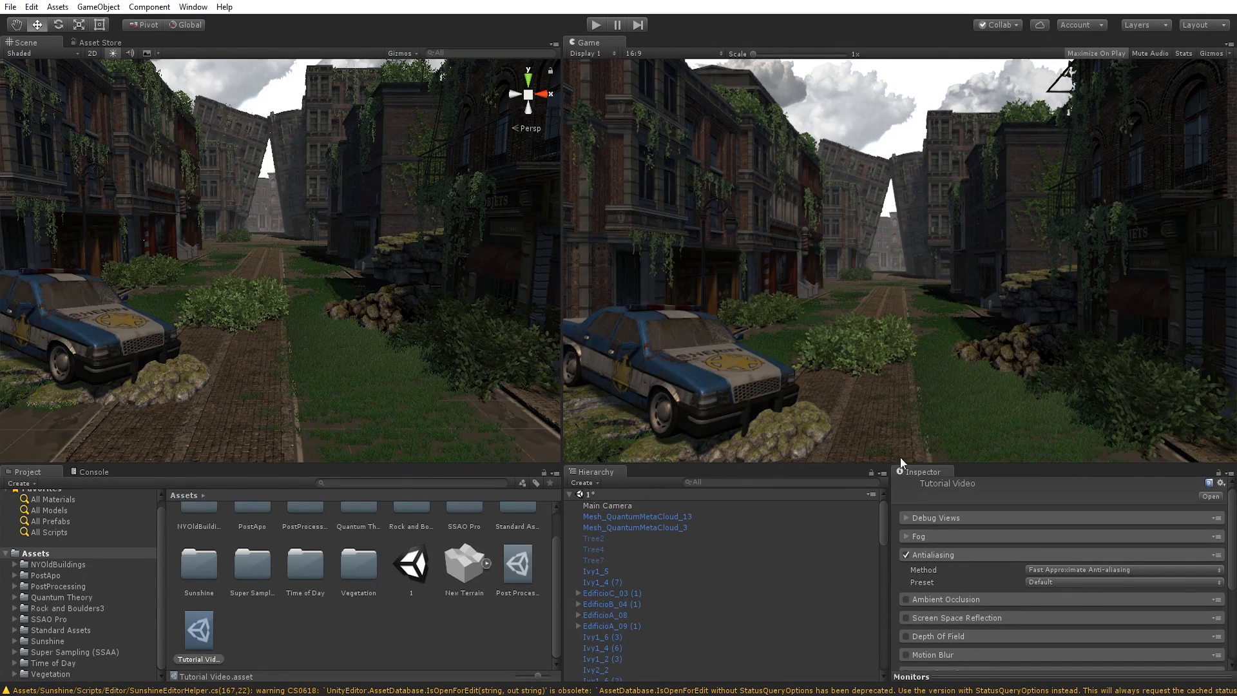
{"action": "left_click", "coordinate": [907, 554]}
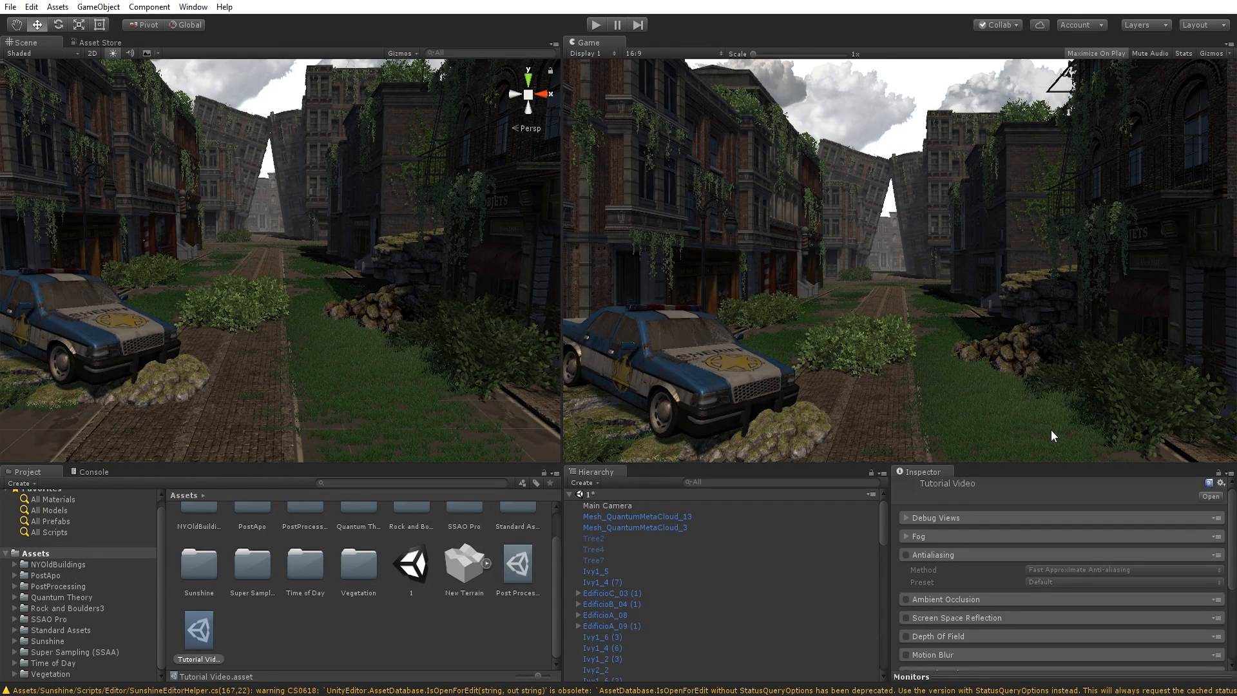
{"action": "left_click", "coordinate": [906, 555]}
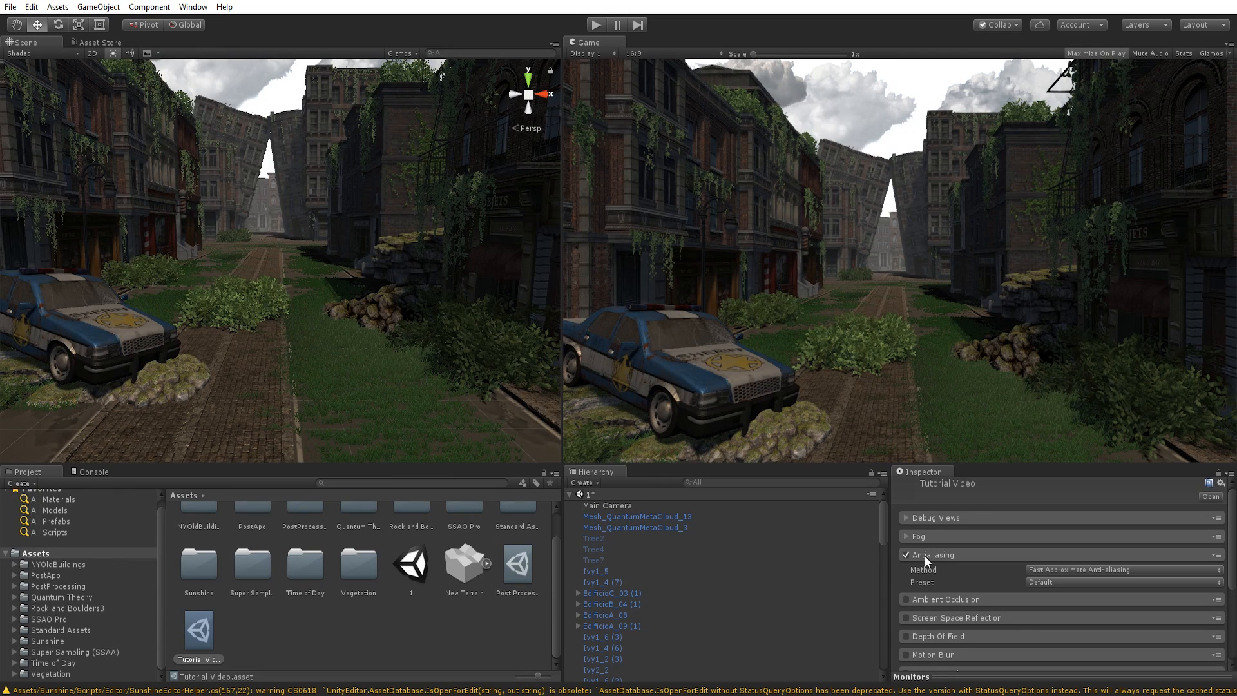
{"action": "left_click", "coordinate": [925, 555]}
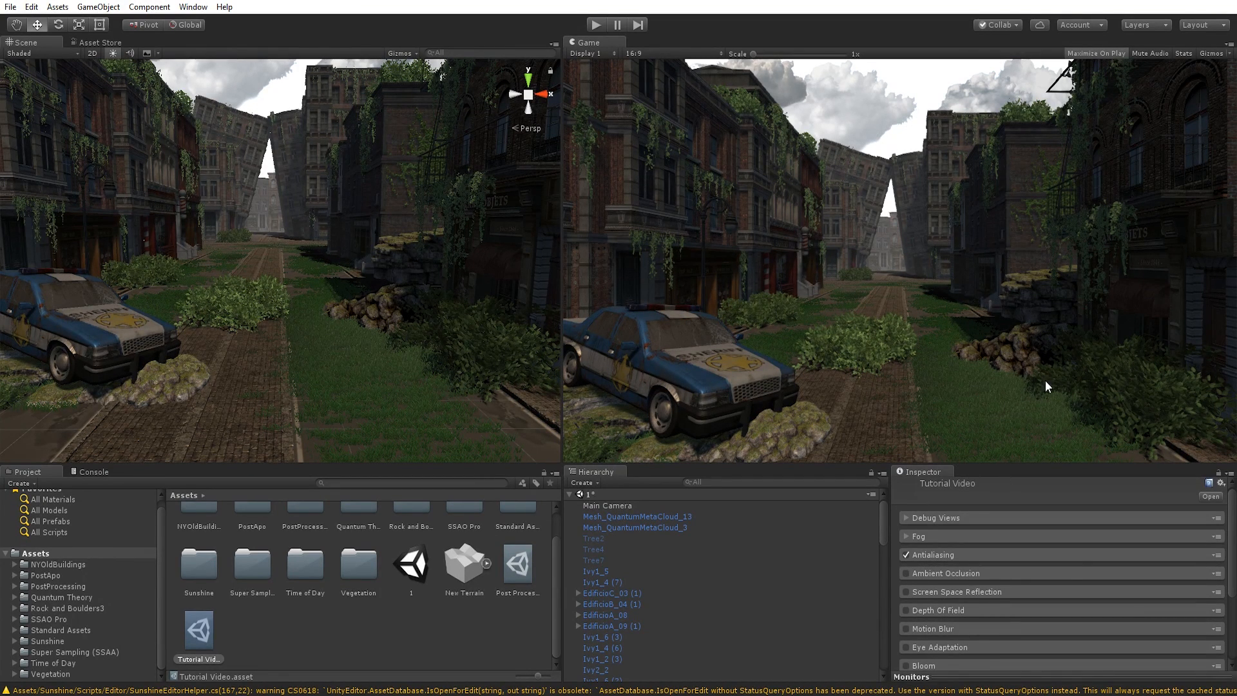
Enable Ambient Occlusion in the profile and set its intensity to 1.31
{"action": "left_click", "coordinate": [904, 576]}
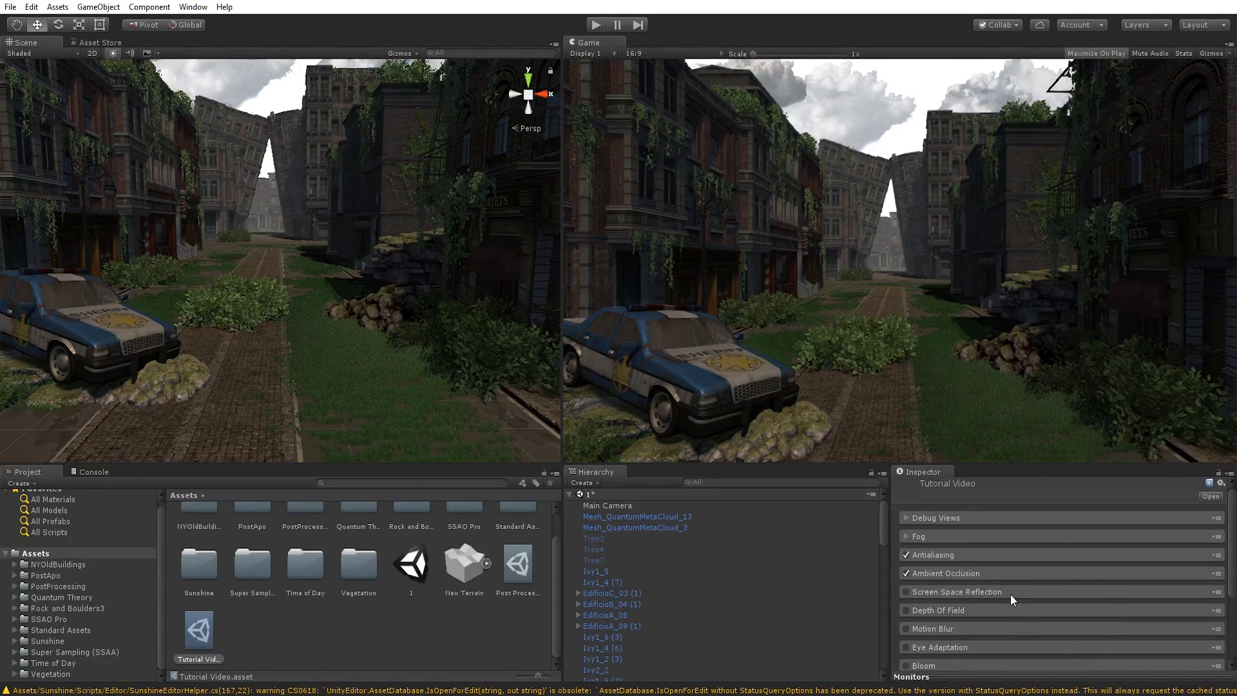
{"action": "left_click", "coordinate": [965, 575]}
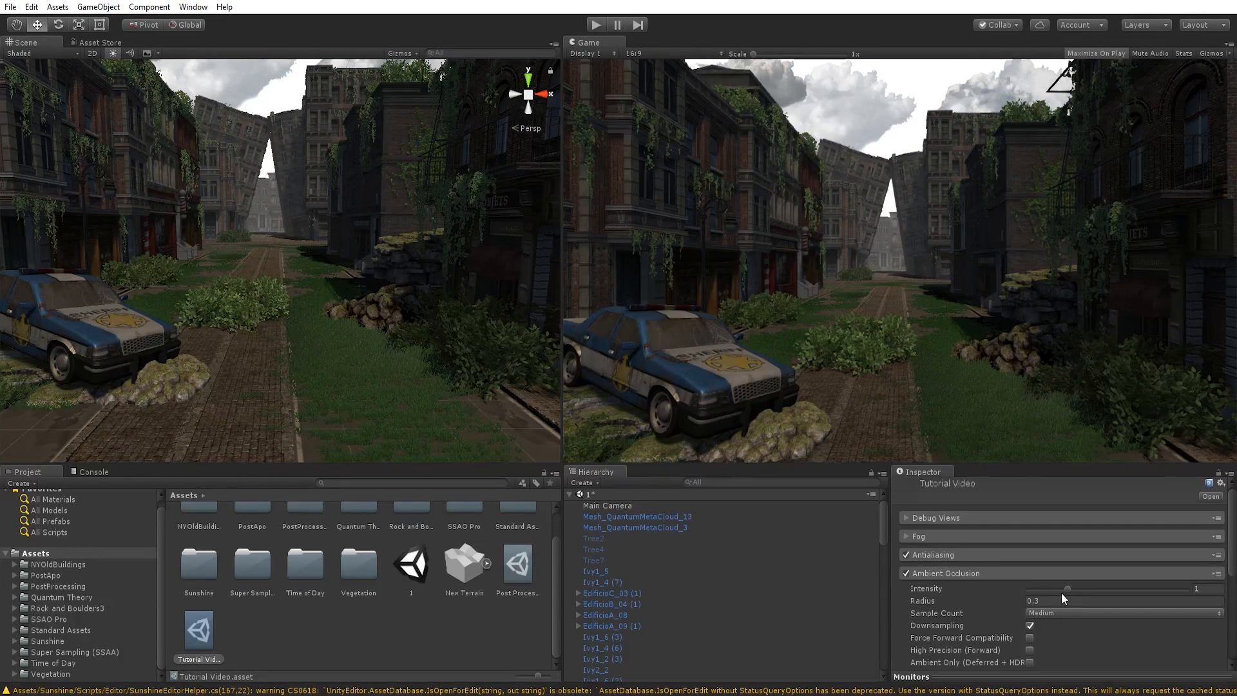
{"action": "scroll", "coordinate": [1064, 593], "scroll_direction": "down", "scroll_amount": 3}
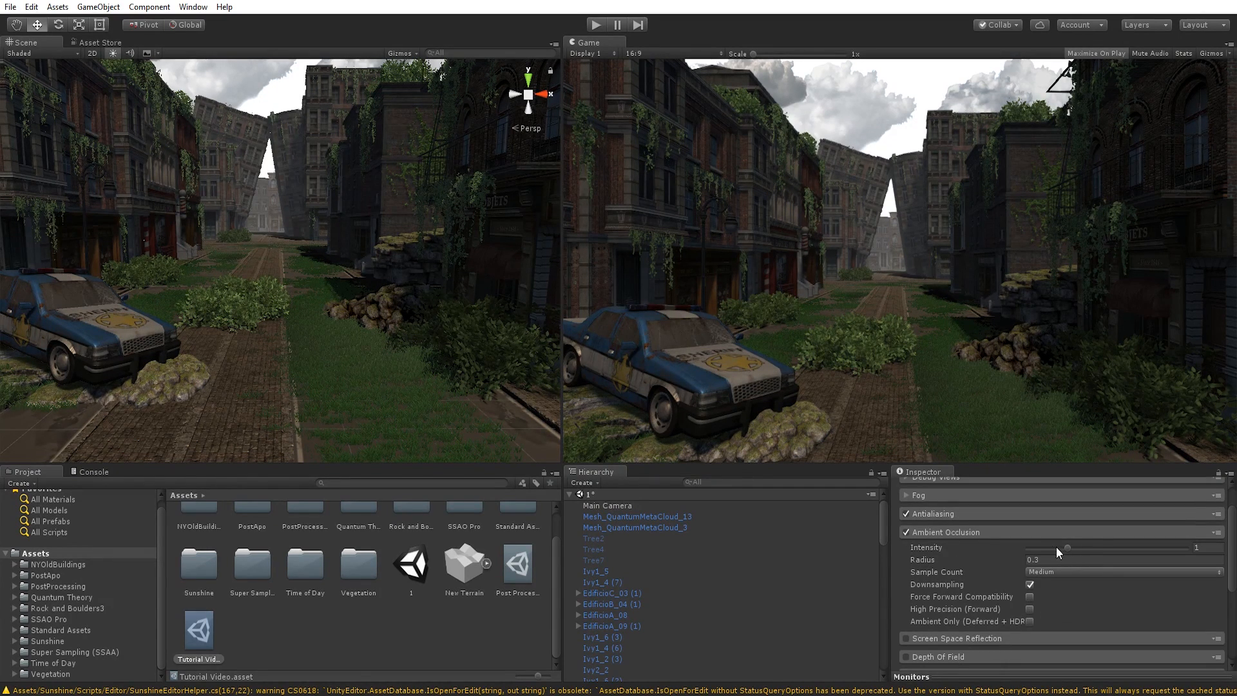
{"action": "mouse_move", "coordinate": [1064, 547]}
{"action": "left_mouse_down"}
{"action": "mouse_move", "coordinate": [1036, 548]}
{"action": "mouse_move", "coordinate": [1101, 555]}
{"action": "mouse_move", "coordinate": [1074, 564]}
{"action": "left_mouse_up"}
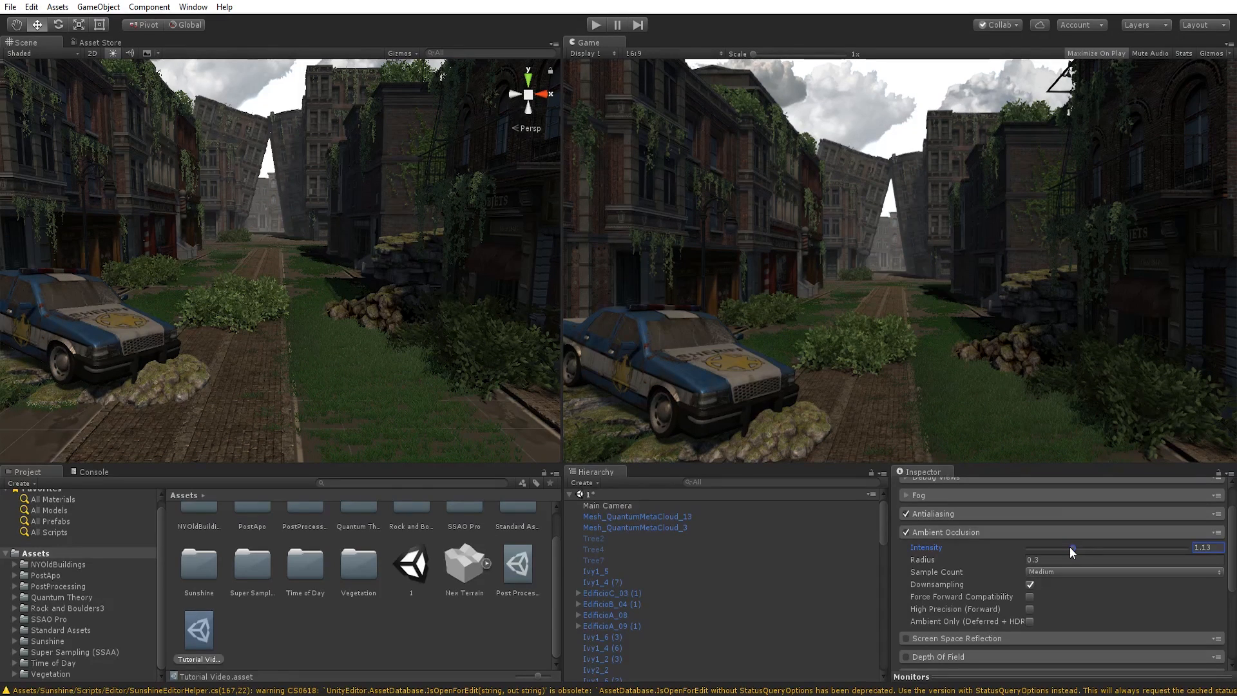
{"action": "mouse_move", "coordinate": [1070, 547]}
{"action": "left_mouse_down"}
{"action": "mouse_move", "coordinate": [1047, 551]}
{"action": "mouse_move", "coordinate": [1080, 550]}
{"action": "left_mouse_up"}
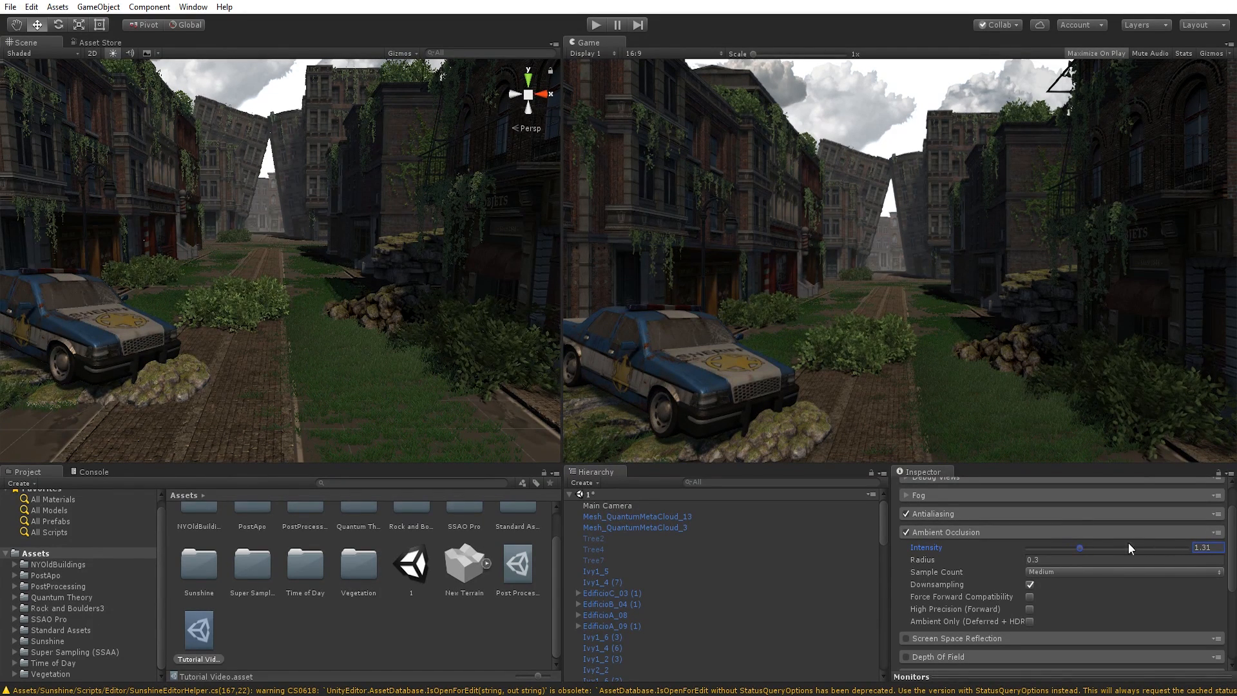
Change the Ambient Occlusion intensity to 1.5
{"action": "type", "text": "1"}
{"action": "left_click_drag", "start_coordinate": [1068, 547], "coordinate": [1094, 551]}
{"action": "left_click", "coordinate": [1211, 547]}
{"action": "type", "text": "1."}
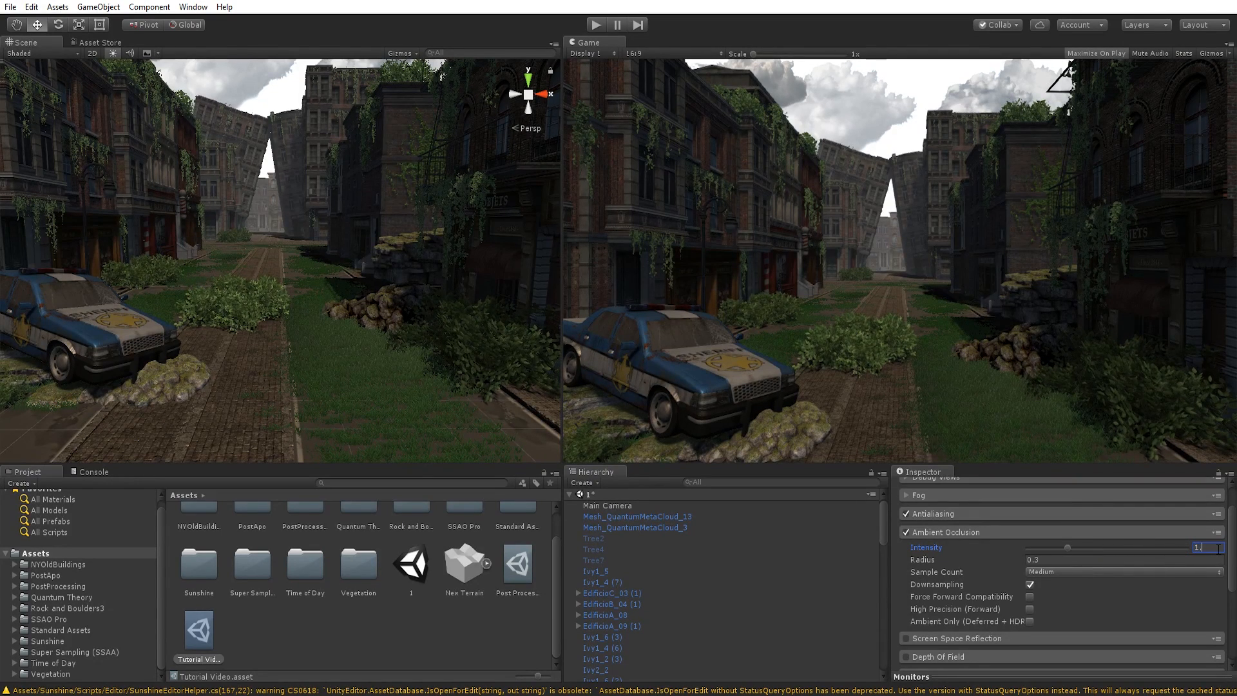
{"action": "type", "text": "5"}
{"action": "key", "text": "Return"}
Compare the game view with Ambient Occlusion intensity at 1 and at 1.5, leaving it at 1.5
{"action": "type", "text": "1"}
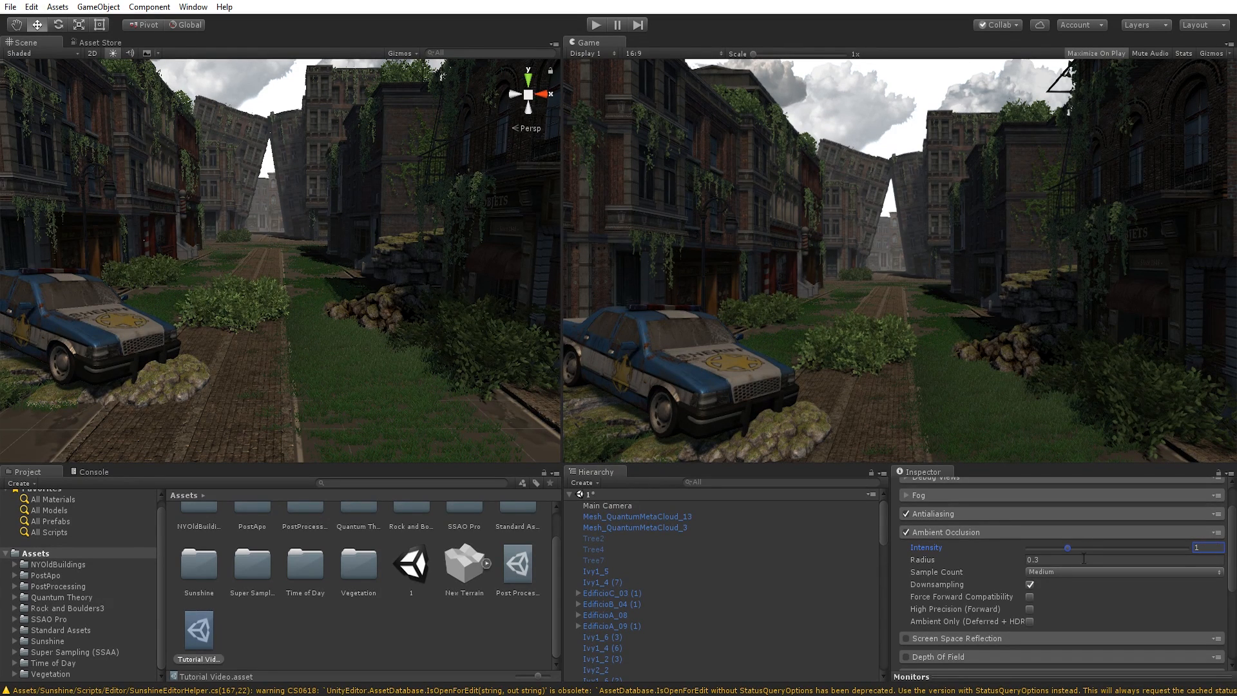
{"action": "type", "text": ".5"}
{"action": "key", "text": "BackSpace"}
{"action": "type", "text": "66"}
{"action": "key", "text": "BackSpace"}
{"action": "key", "text": "BackSpace"}
{"action": "key", "text": "BackSpace"}
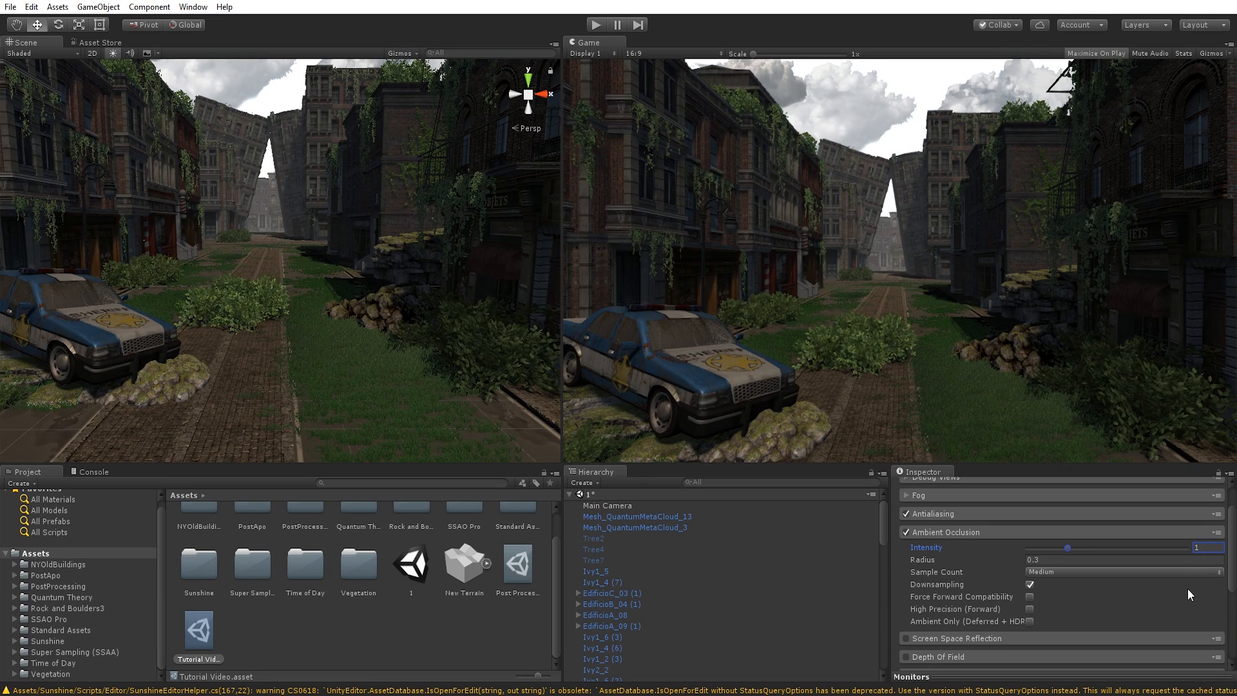
{"action": "type", "text": ".5"}
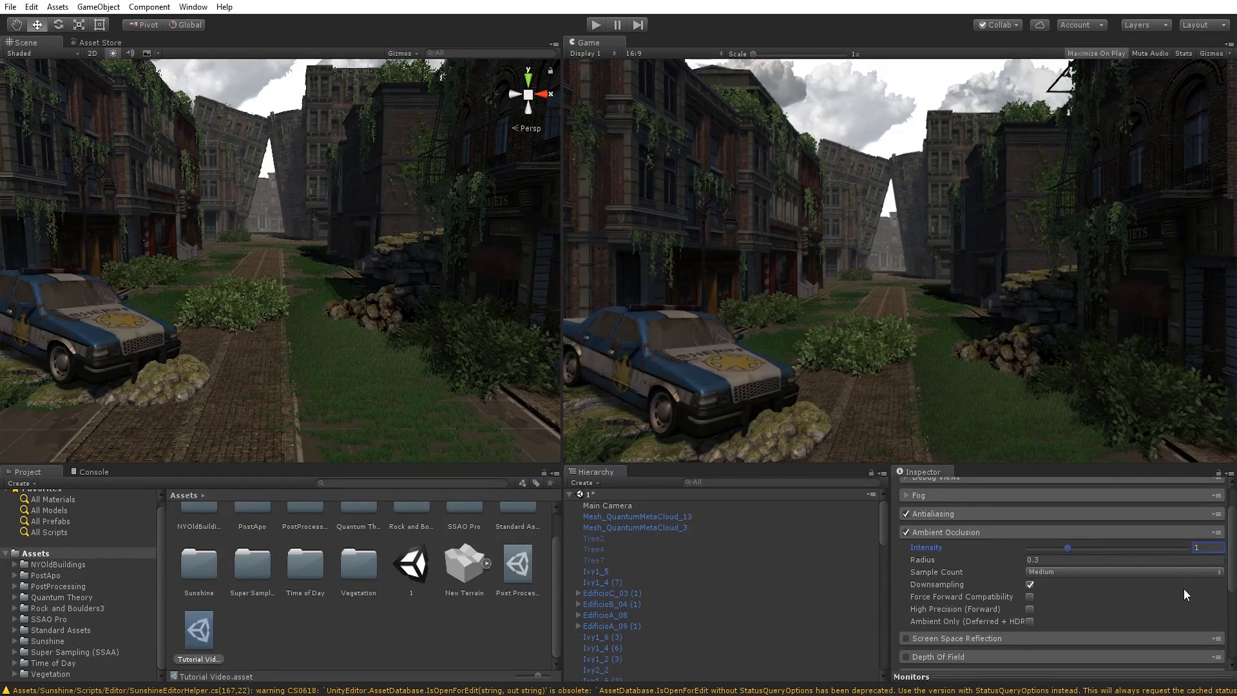
{"action": "type", "text": ".5"}
Try larger Ambient Occlusion radius values of 0.67, 0.58 and 1.27, and return the radius to 0.3
{"action": "left_click", "coordinate": [1019, 560]}
{"action": "type", "text": "1.55"}
{"action": "mouse_move", "coordinate": [1016, 564]}
{"action": "left_mouse_down"}
{"action": "mouse_move", "coordinate": [996, 563]}
{"action": "mouse_move", "coordinate": [1019, 562]}
{"action": "left_mouse_up"}
{"action": "mouse_move", "coordinate": [992, 569]}
{"action": "left_mouse_down"}
{"action": "mouse_move", "coordinate": [941, 556]}
{"action": "mouse_move", "coordinate": [1000, 563]}
{"action": "mouse_move", "coordinate": [956, 558]}
{"action": "left_mouse_up"}
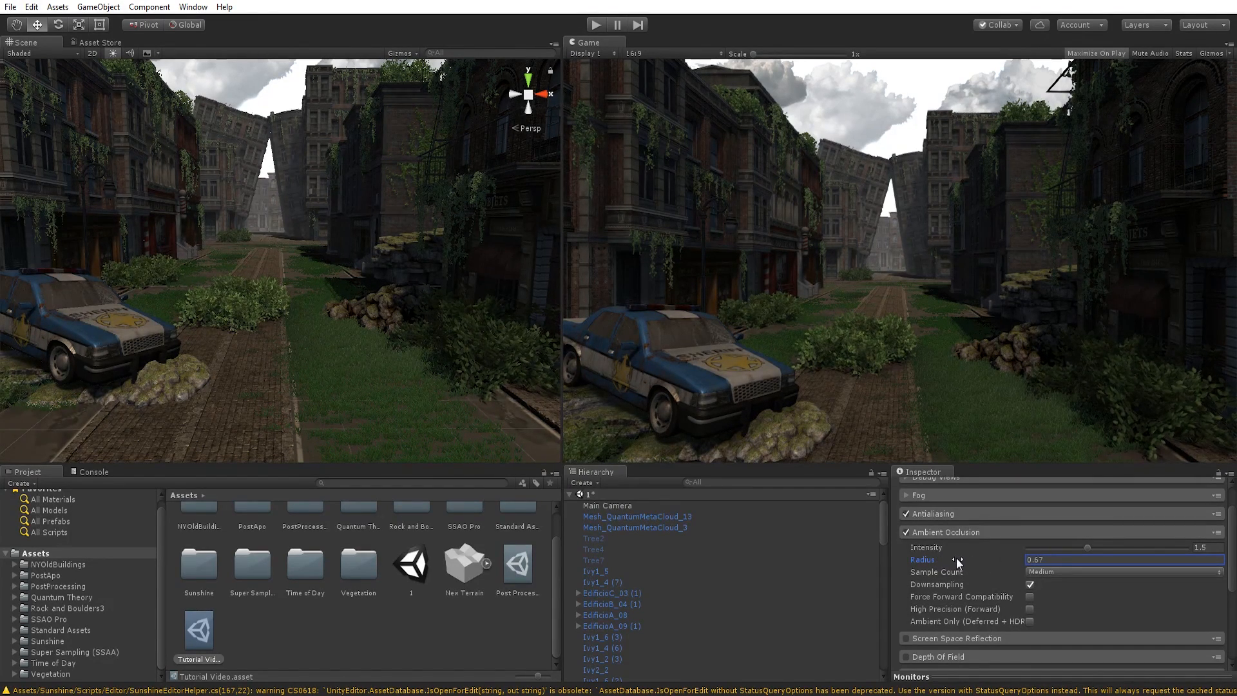
{"action": "type", "text": "0.3"}
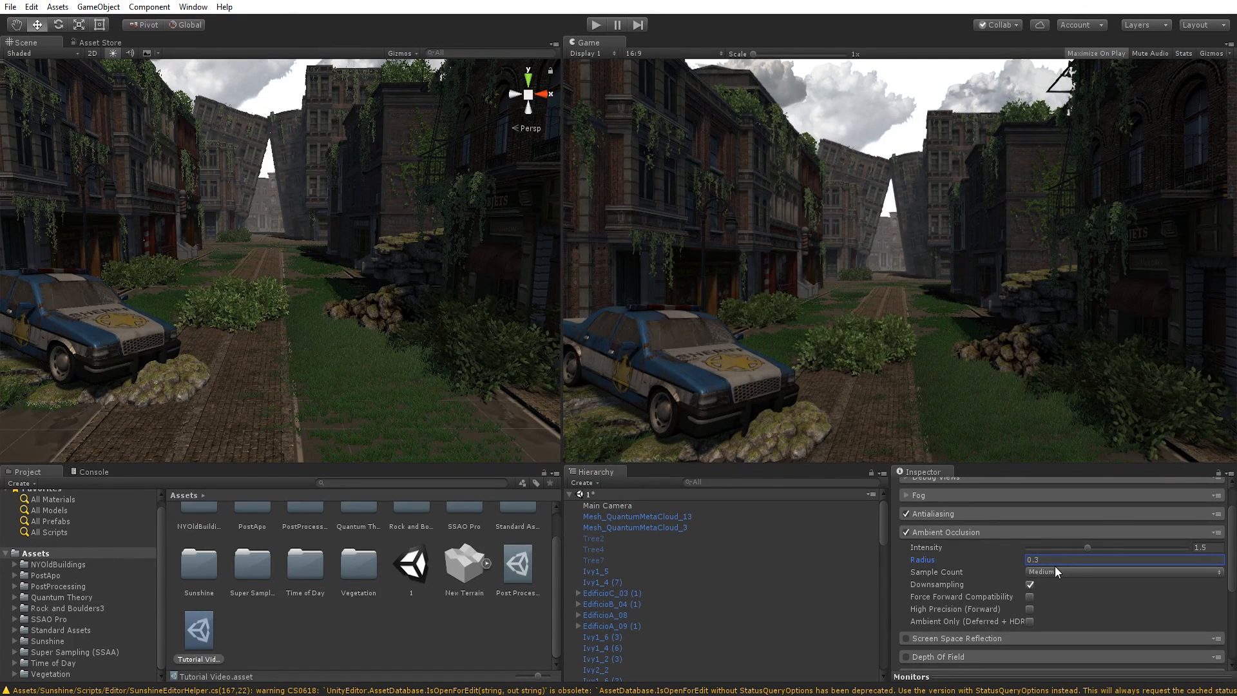
{"action": "type", "text": "5"}
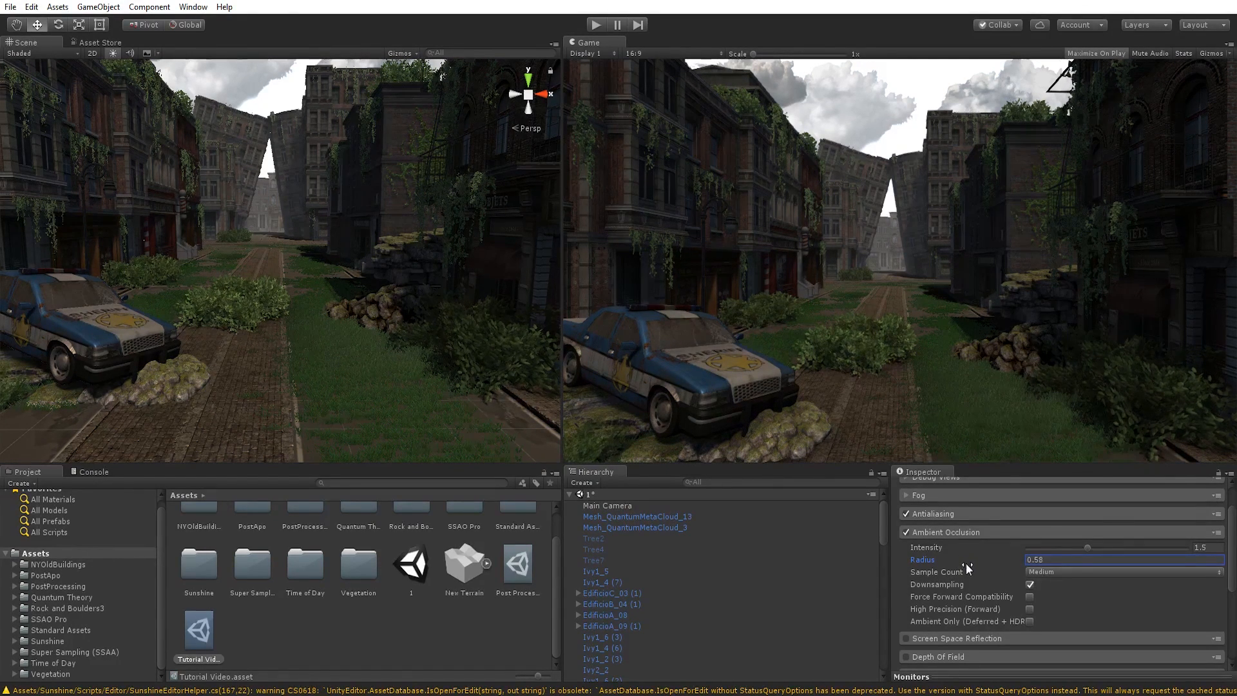
{"action": "mouse_move", "coordinate": [962, 564]}
{"action": "left_mouse_down"}
{"action": "mouse_move", "coordinate": [1000, 565]}
{"action": "mouse_move", "coordinate": [983, 566]}
{"action": "left_mouse_up"}
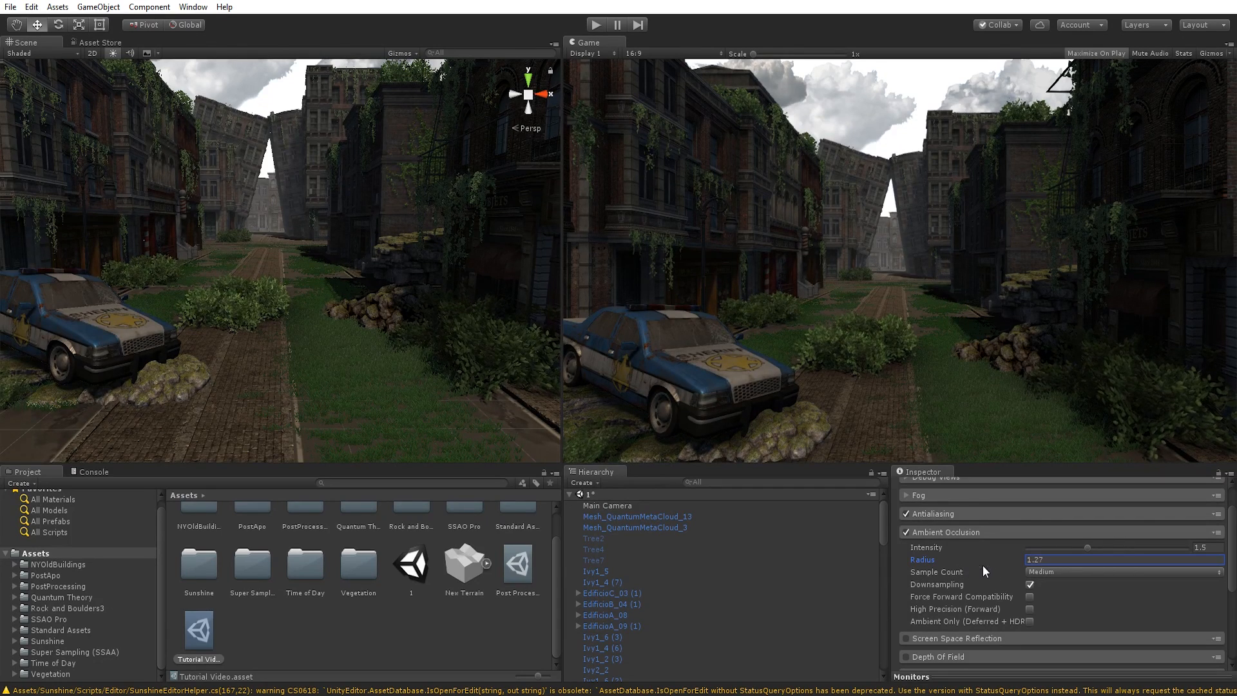
{"action": "key", "text": "ctrl+z"}
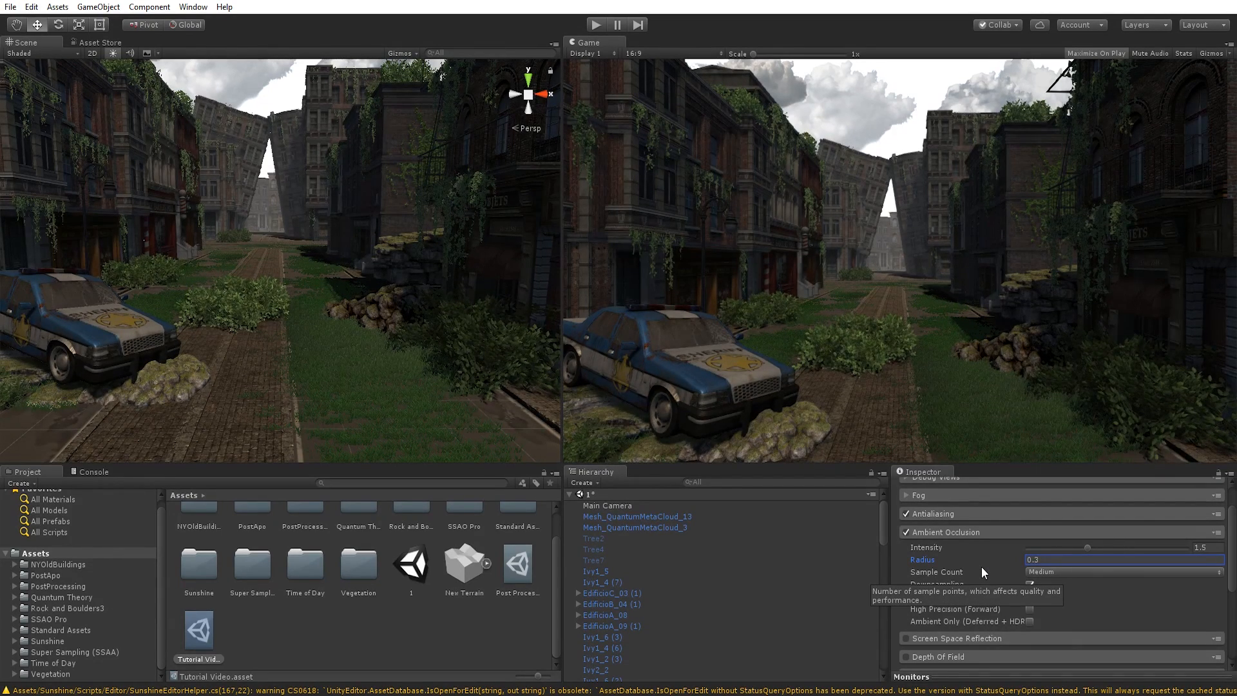
Set the Ambient Occlusion sample count to High
{"action": "left_click", "coordinate": [1036, 573]}
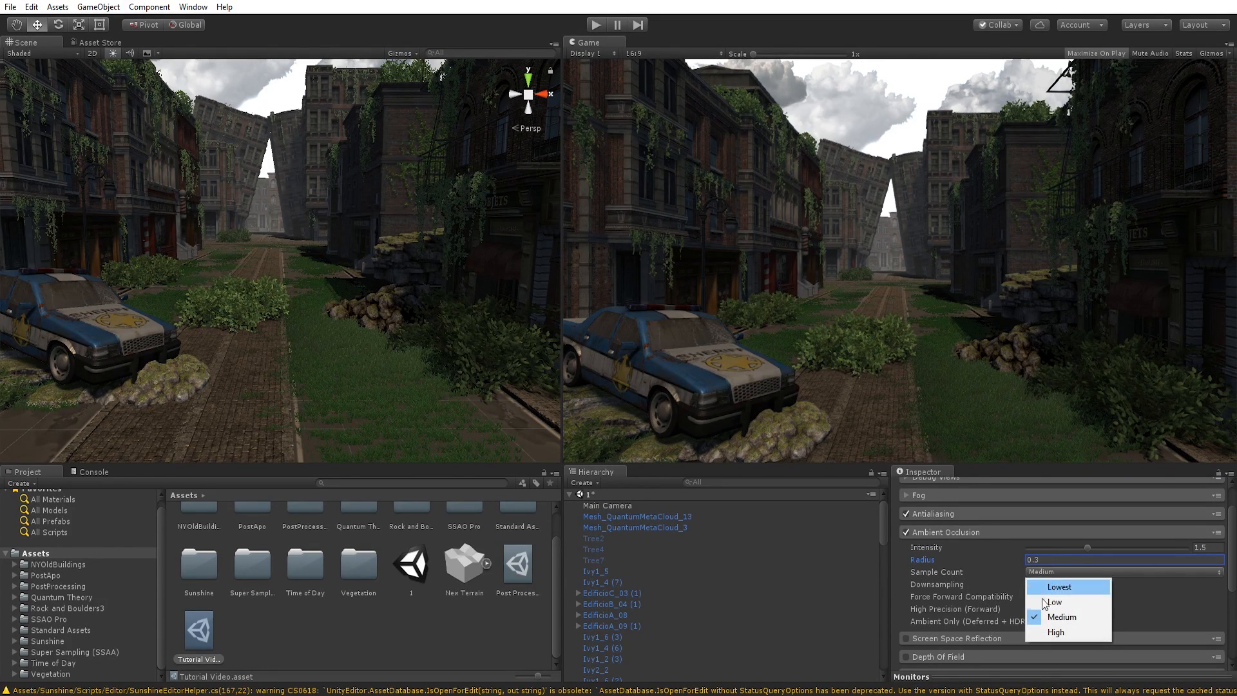
{"action": "left_click", "coordinate": [1038, 636]}
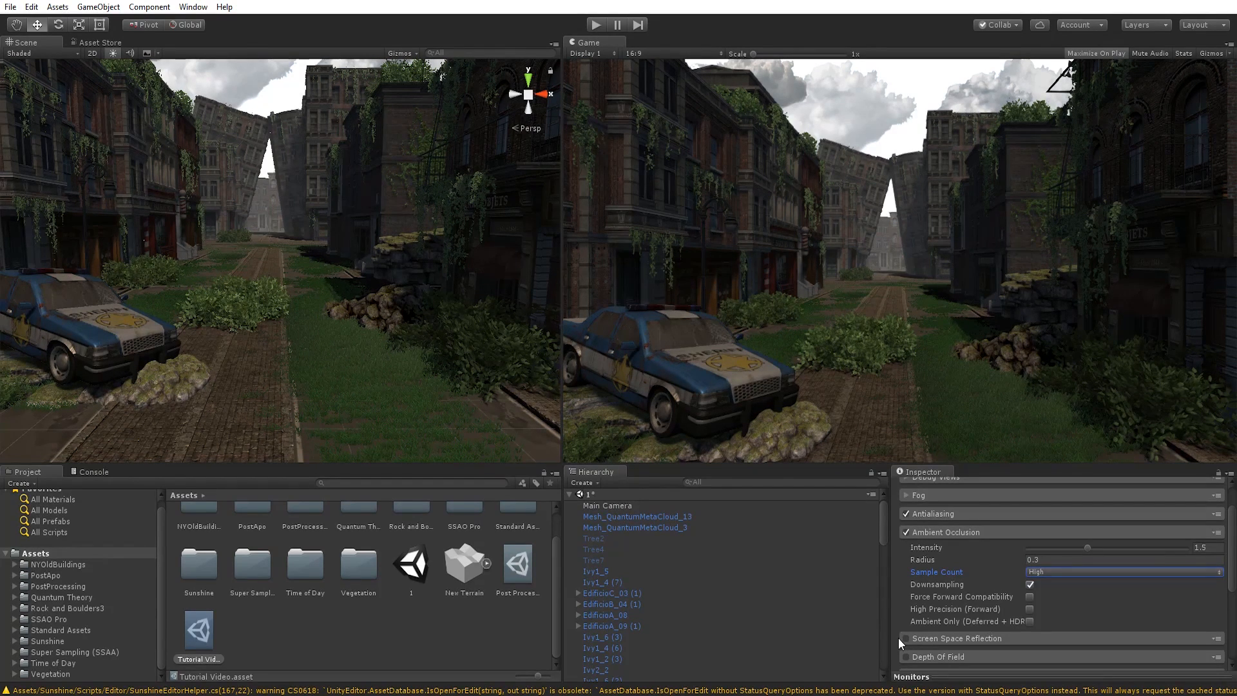
{"action": "left_click", "coordinate": [1067, 571]}
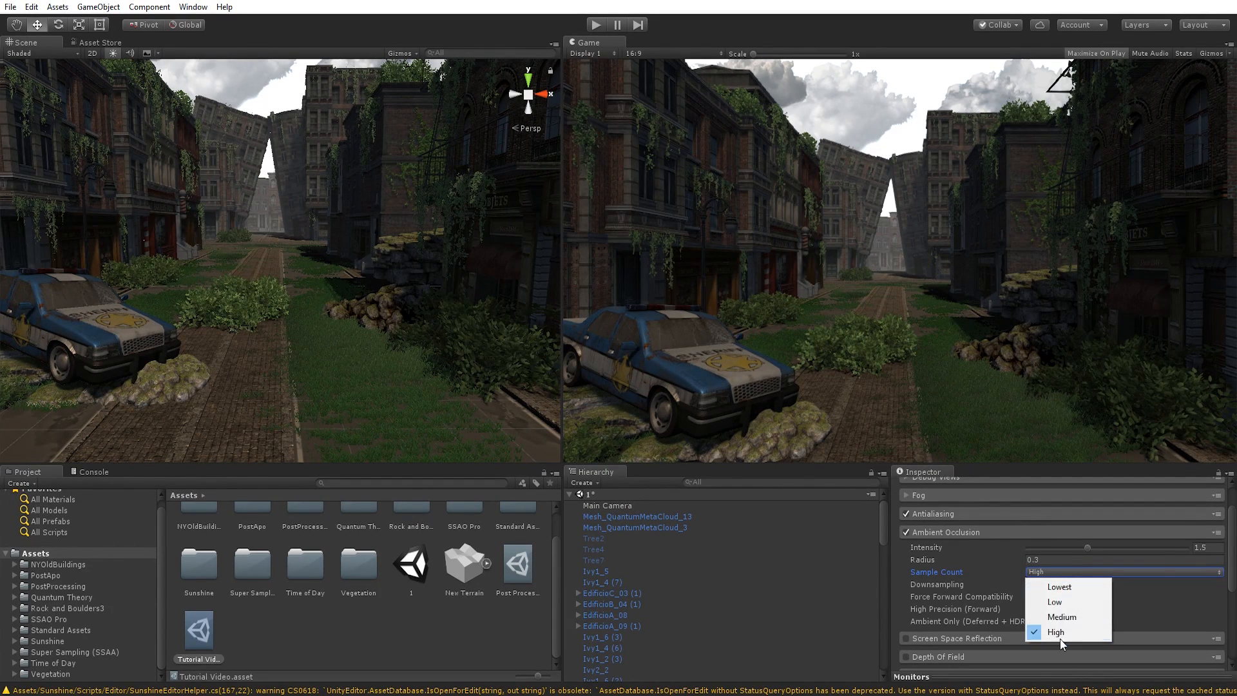
{"action": "left_click", "coordinate": [1076, 632]}
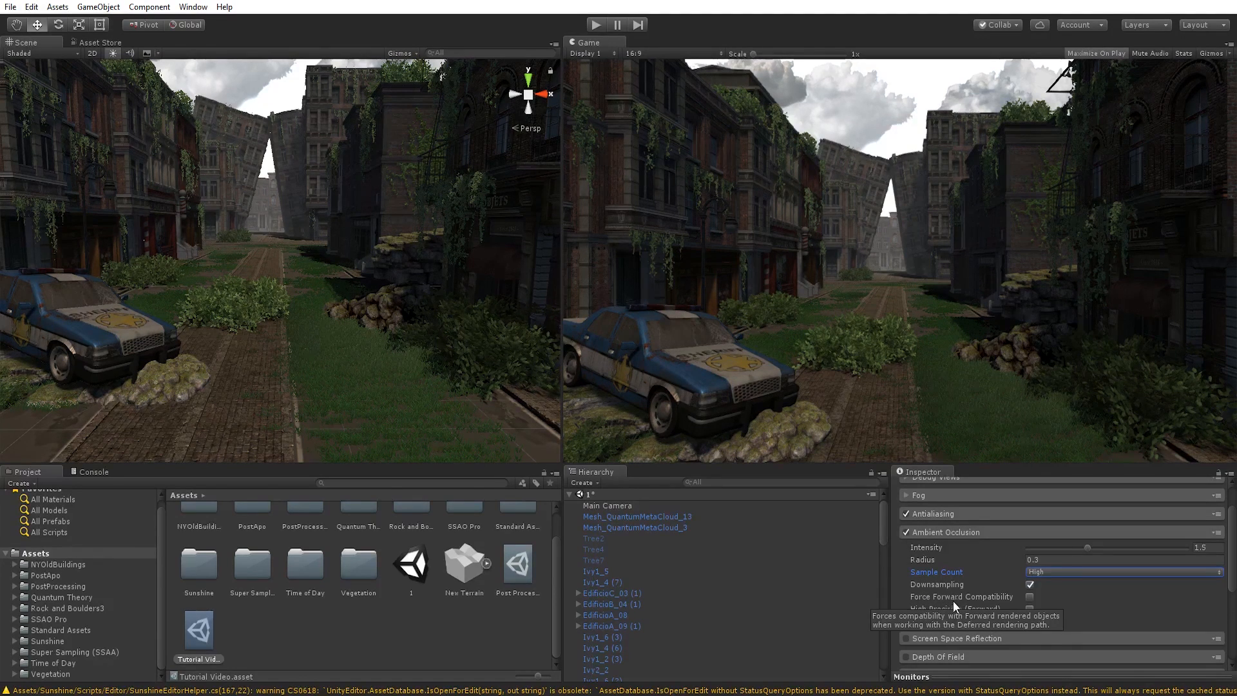
Compare the game view with Force Forward Compatibility on and off, leave it off, and collapse the Ambient Occlusion settings
{"action": "left_click", "coordinate": [1032, 600]}
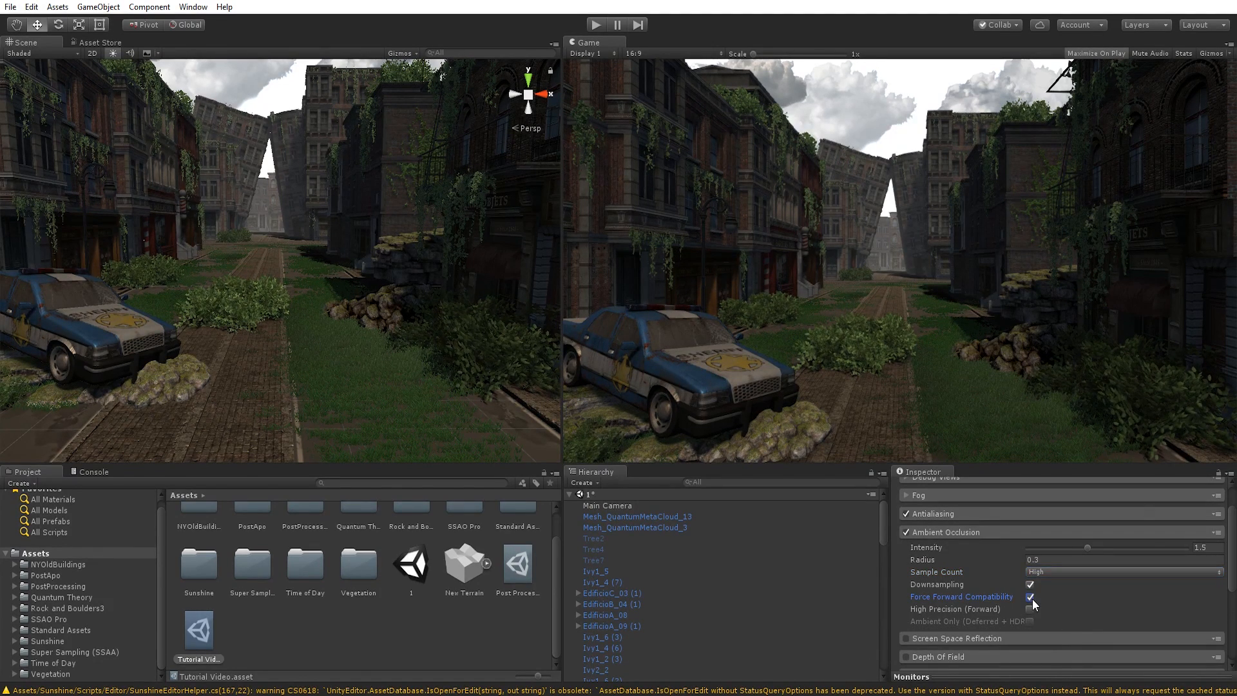
{"action": "left_click", "coordinate": [1033, 600]}
{"action": "scroll", "coordinate": [1033, 598], "scroll_direction": "down", "scroll_amount": 5}
{"action": "scroll", "coordinate": [1022, 601], "scroll_direction": "up", "scroll_amount": 5}
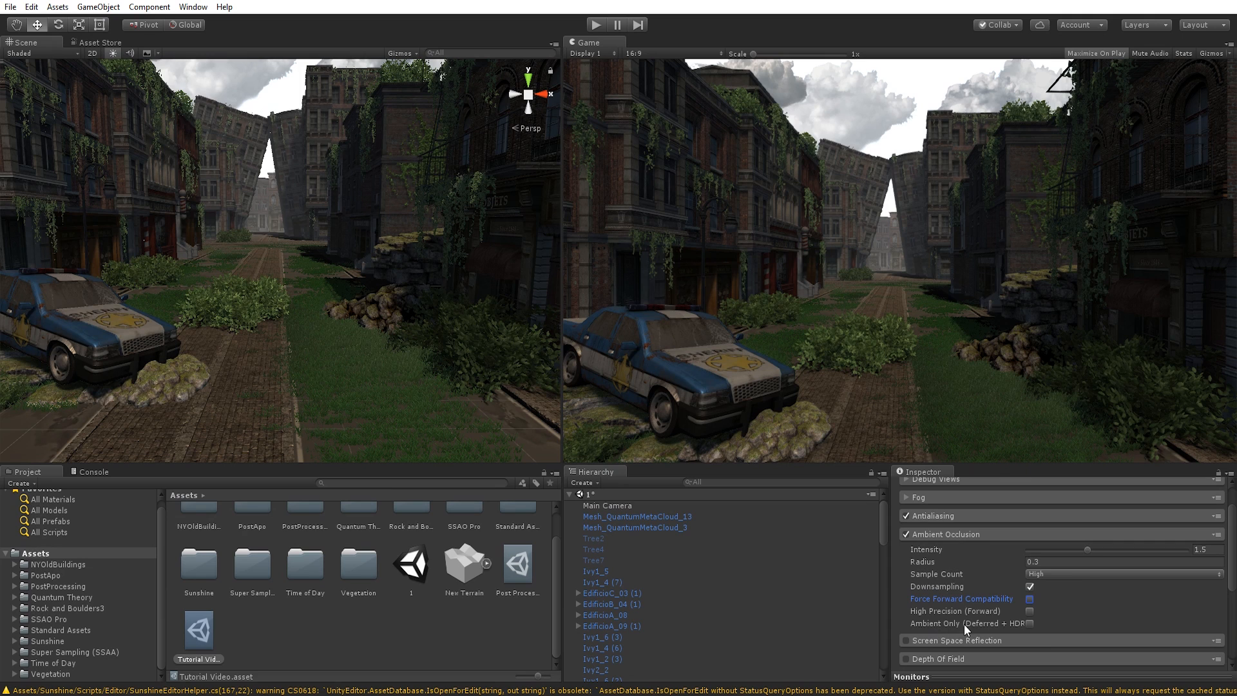
{"action": "mouse_move", "coordinate": [990, 623]}
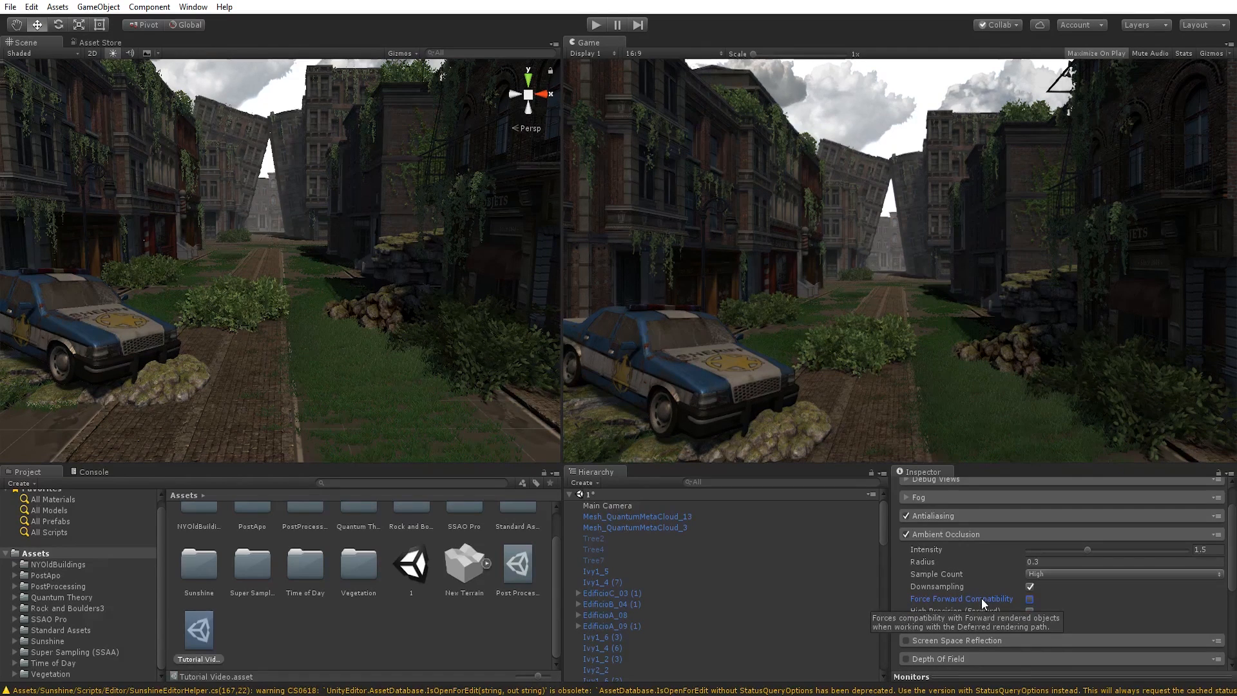
{"action": "left_click", "coordinate": [1030, 600]}
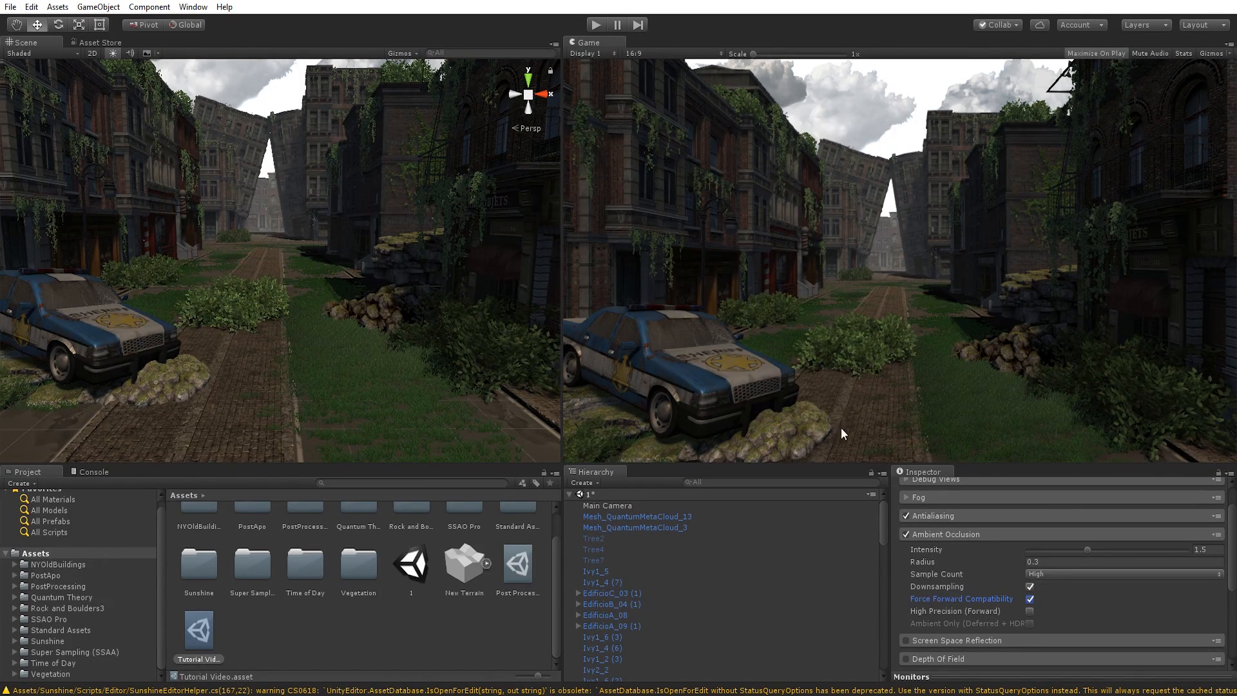
{"action": "left_click", "coordinate": [1029, 598]}
{"action": "left_click", "coordinate": [1037, 628]}
{"action": "left_click", "coordinate": [996, 534]}
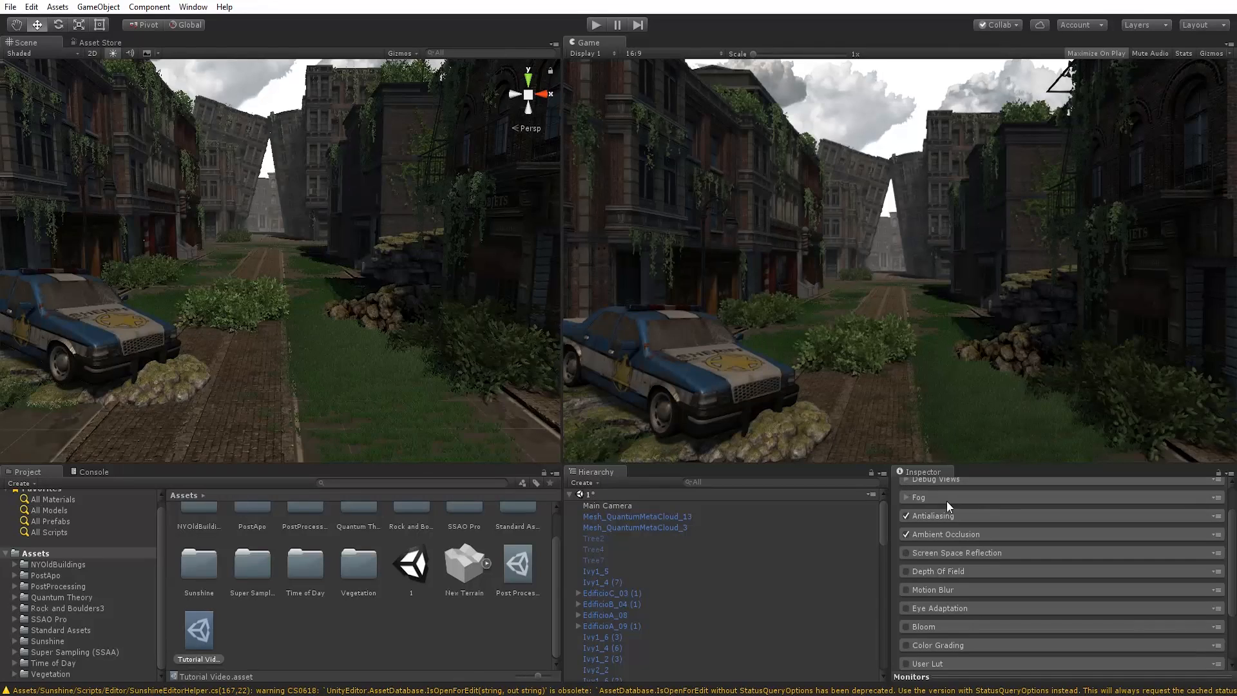
Expand the Depth Of Field settings and enable the effect
{"action": "left_click", "coordinate": [922, 571]}
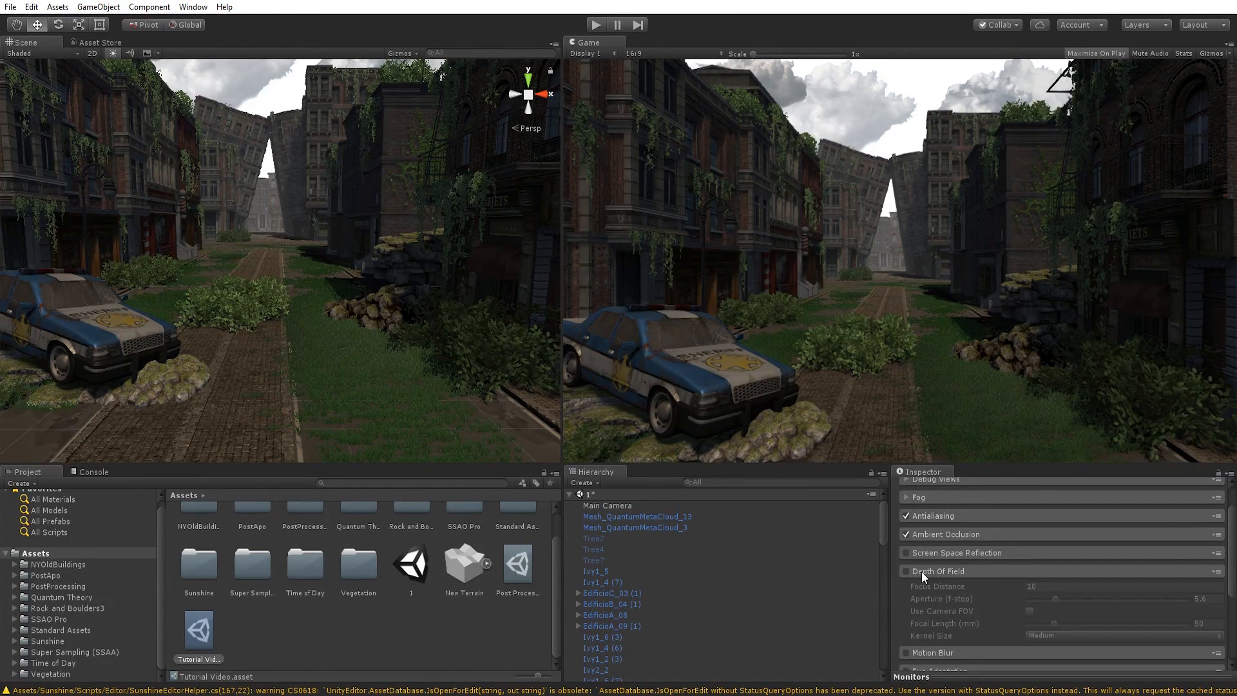
{"action": "scroll", "coordinate": [921, 571], "scroll_direction": "down", "scroll_amount": 3}
{"action": "scroll", "coordinate": [922, 569], "scroll_direction": "up", "scroll_amount": 3}
{"action": "left_click", "coordinate": [905, 571]}
{"action": "left_click", "coordinate": [905, 571]}
{"action": "left_click", "coordinate": [905, 571]}
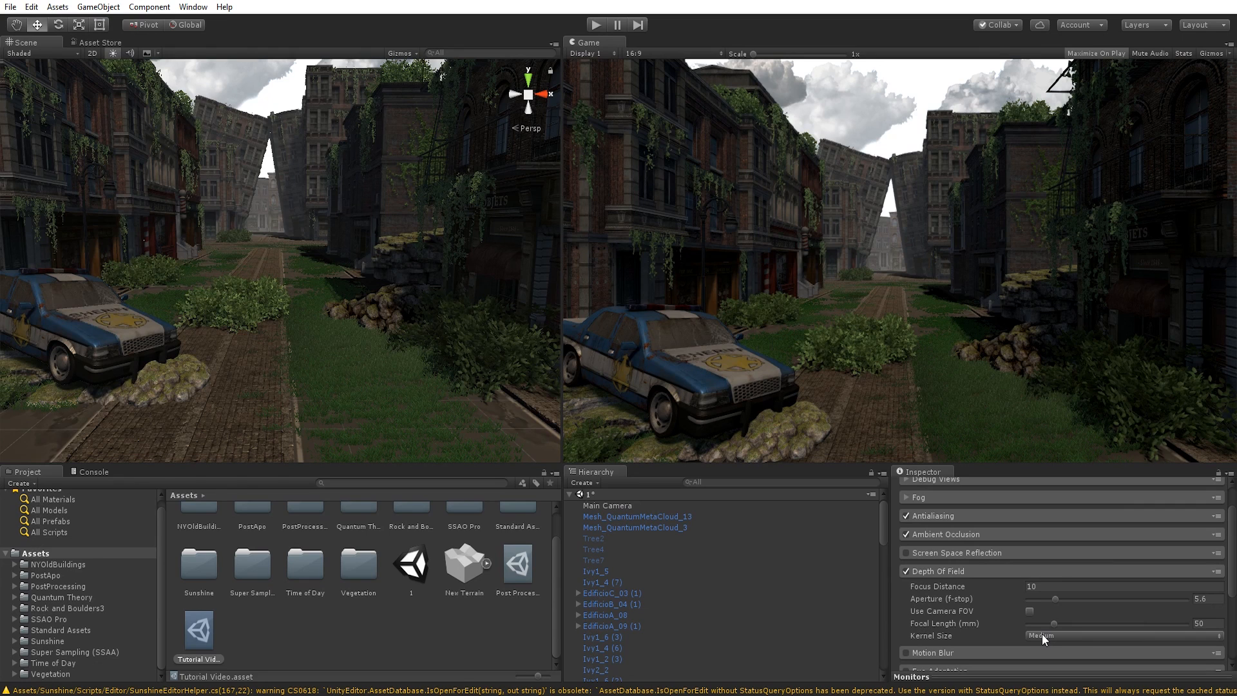
{"action": "scroll", "coordinate": [972, 625], "scroll_direction": "down", "scroll_amount": 3}
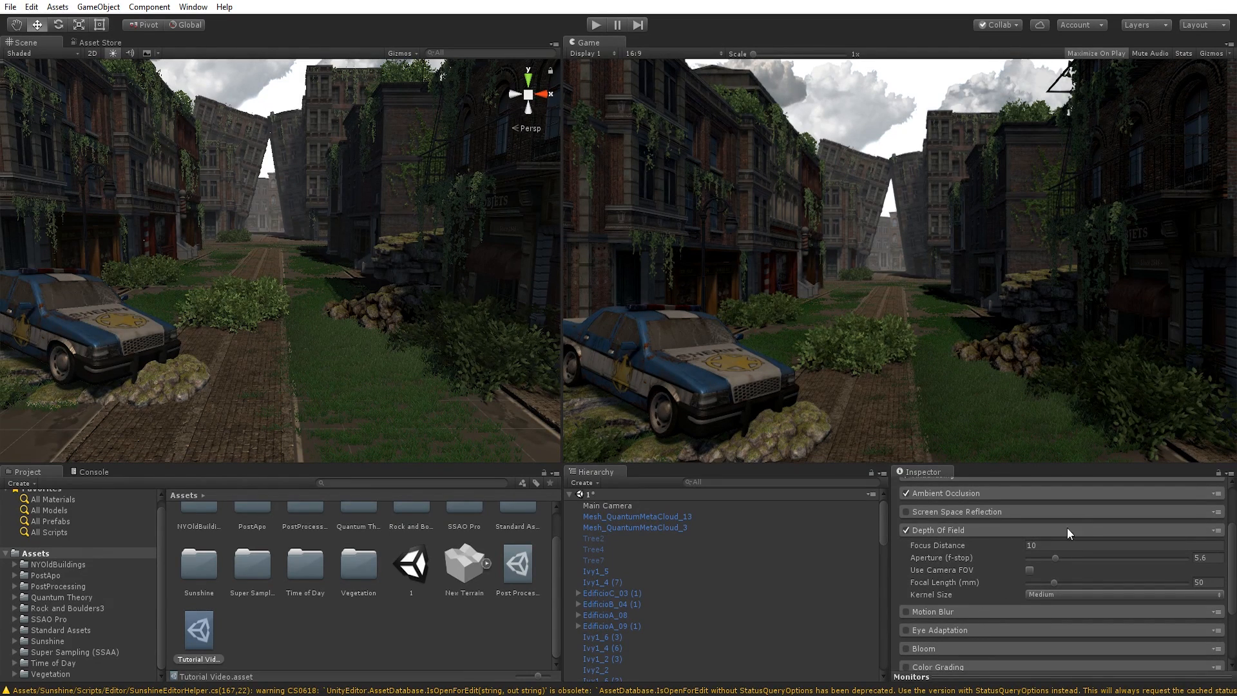
Lower the Depth Of Field focus distance to 1.73 to blur the distant buildings in the game view
{"action": "left_click_drag", "start_coordinate": [1011, 546], "coordinate": [686, 563]}
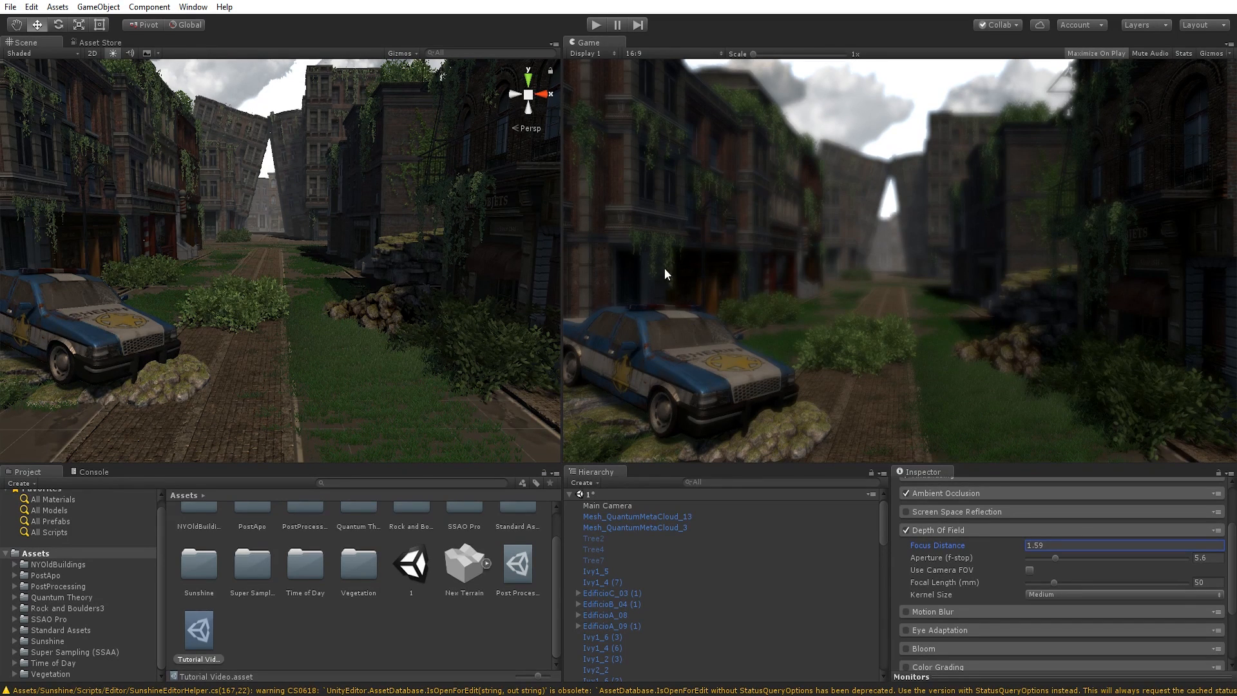
{"action": "left_click_drag", "start_coordinate": [961, 548], "coordinate": [964, 552]}
{"action": "mouse_move", "coordinate": [954, 555]}
{"action": "left_click", "coordinate": [905, 530]}
{"action": "mouse_move", "coordinate": [925, 543]}
{"action": "left_mouse_down"}
{"action": "mouse_move", "coordinate": [953, 545]}
{"action": "mouse_move", "coordinate": [918, 555]}
{"action": "mouse_move", "coordinate": [943, 550]}
{"action": "mouse_move", "coordinate": [933, 554]}
{"action": "left_mouse_up"}
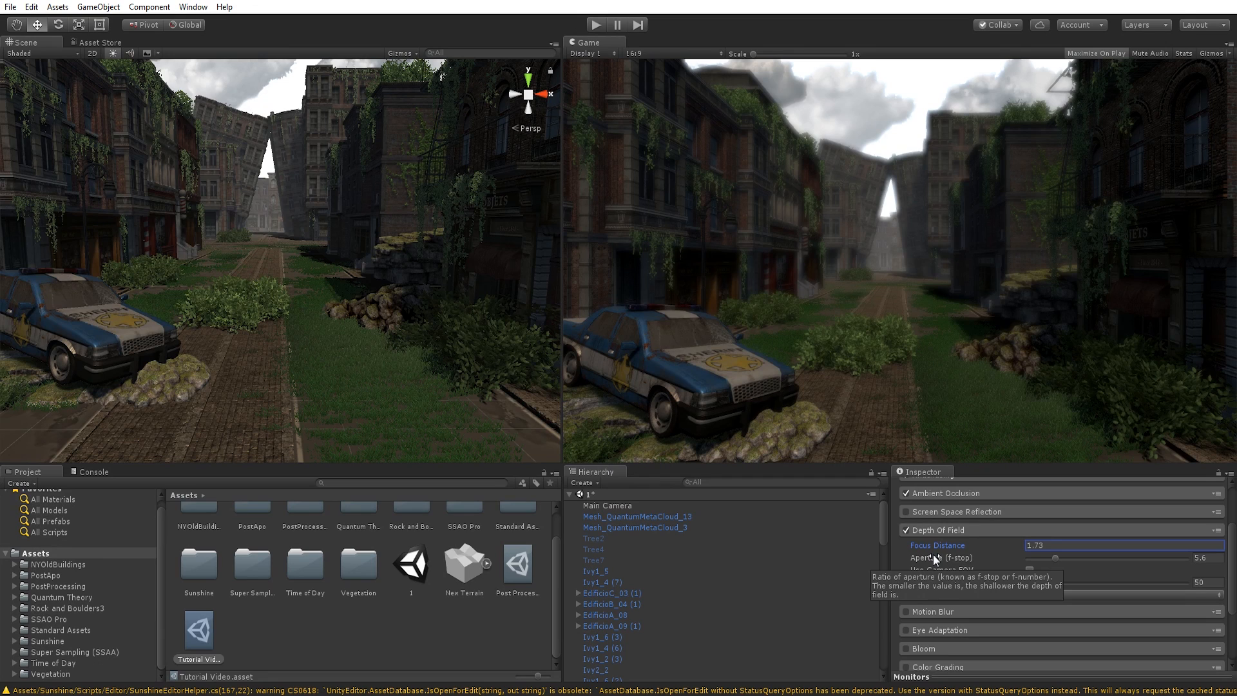
Switch Depth Of Field off and on again, and lower its focus distance to 0.87
{"action": "left_click", "coordinate": [905, 530]}
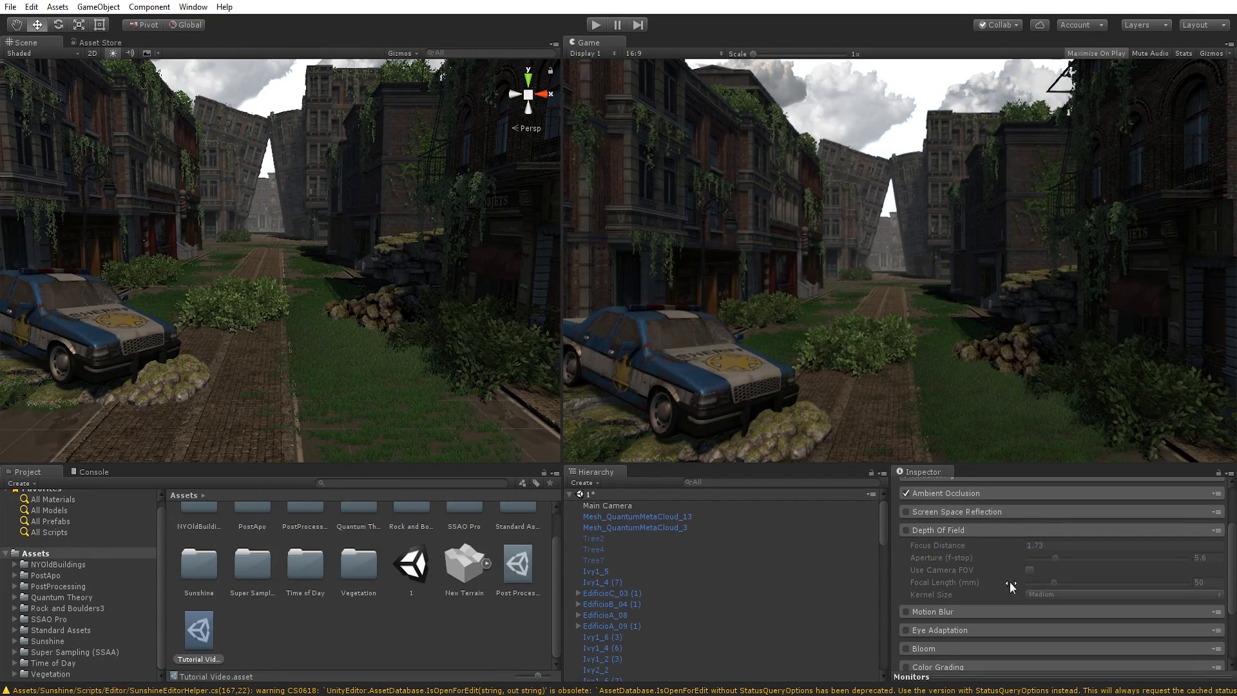
{"action": "left_click", "coordinate": [960, 537]}
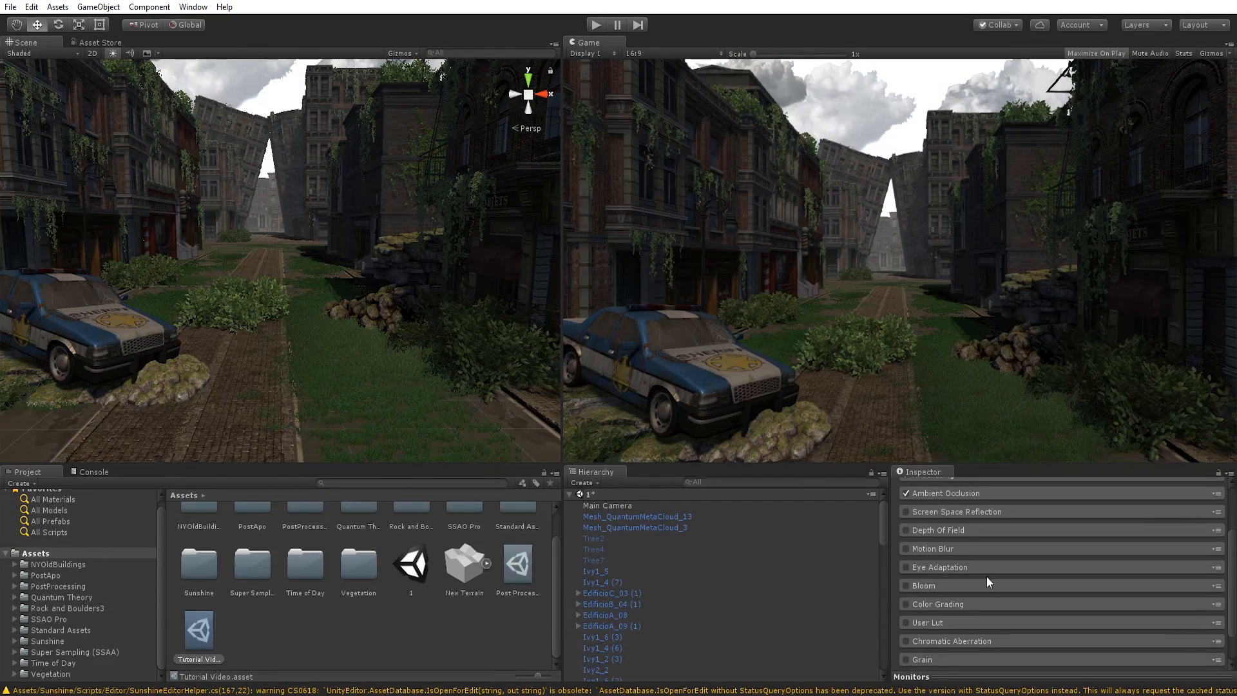
{"action": "left_click", "coordinate": [906, 530]}
{"action": "left_click", "coordinate": [927, 527]}
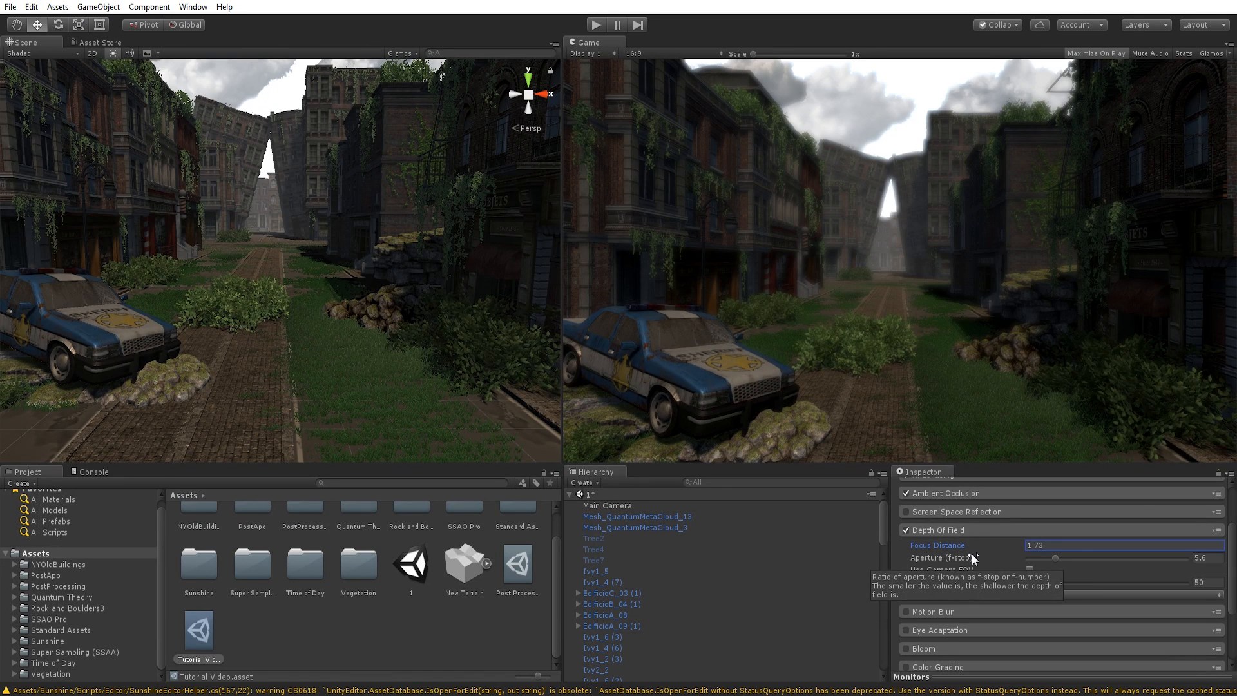
{"action": "left_click_drag", "start_coordinate": [968, 546], "coordinate": [951, 547]}
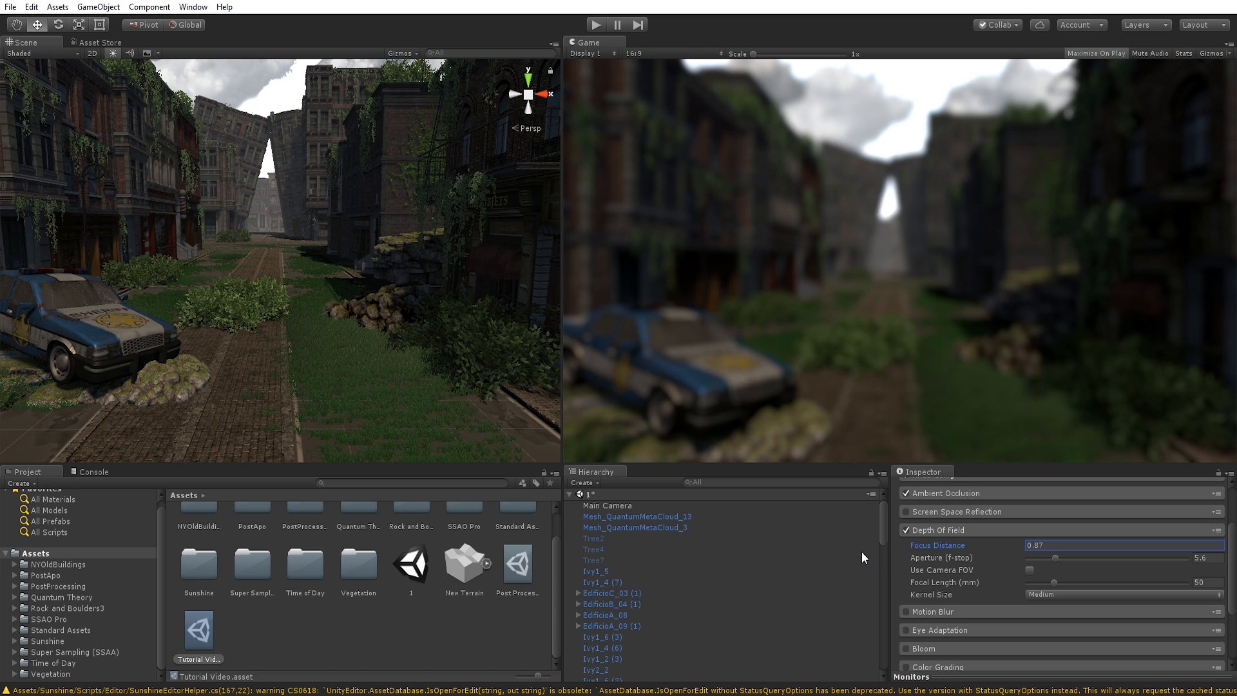
Compare the game view with Depth Of Field off and on, leave the effect disabled, and collapse its settings
{"action": "left_click", "coordinate": [908, 530]}
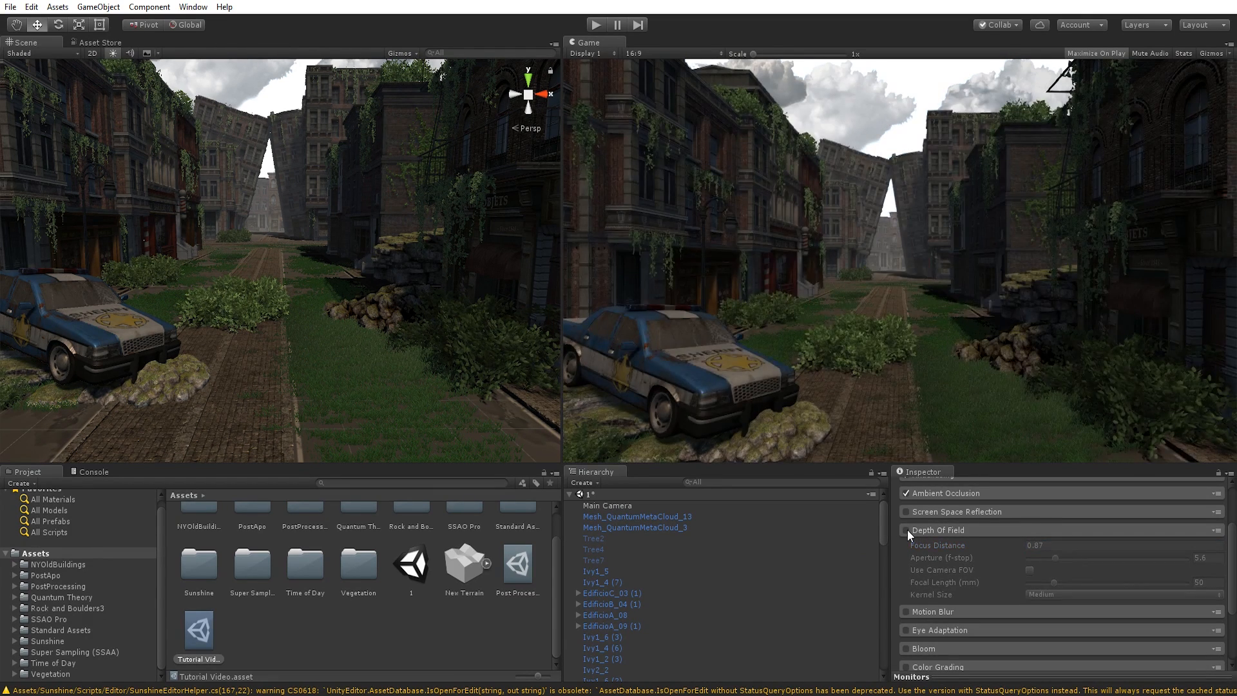
{"action": "left_click", "coordinate": [907, 529]}
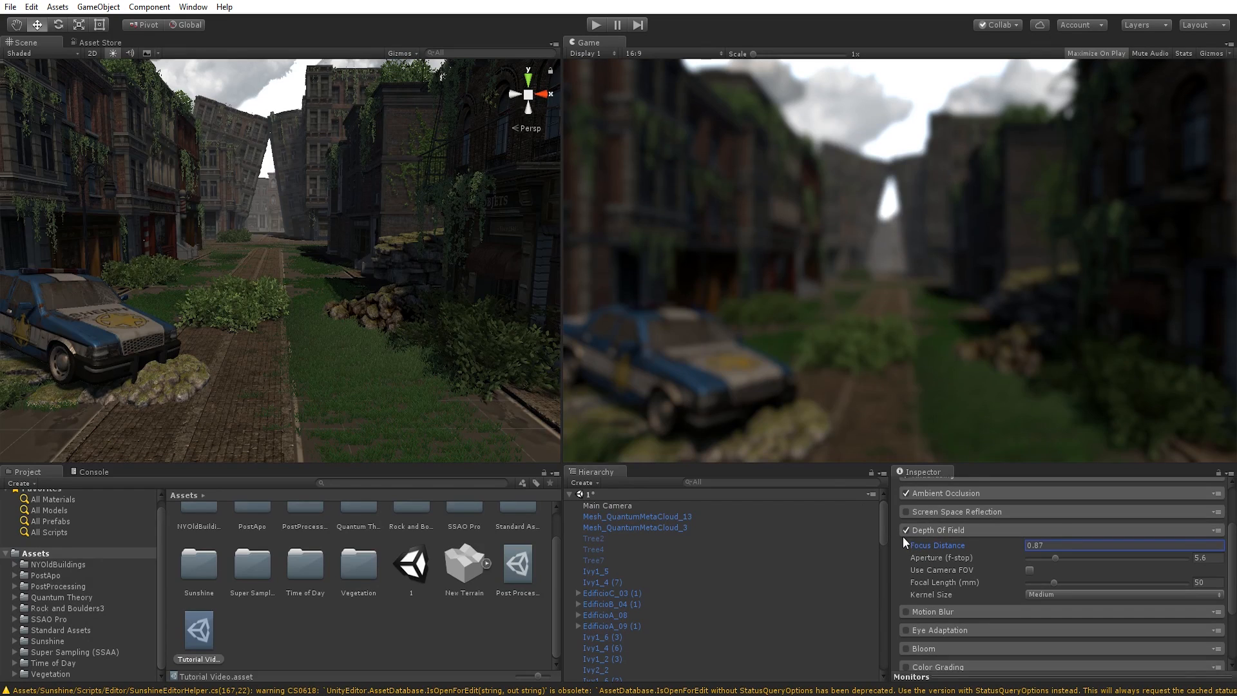
{"action": "left_click", "coordinate": [907, 530]}
{"action": "left_click", "coordinate": [925, 529]}
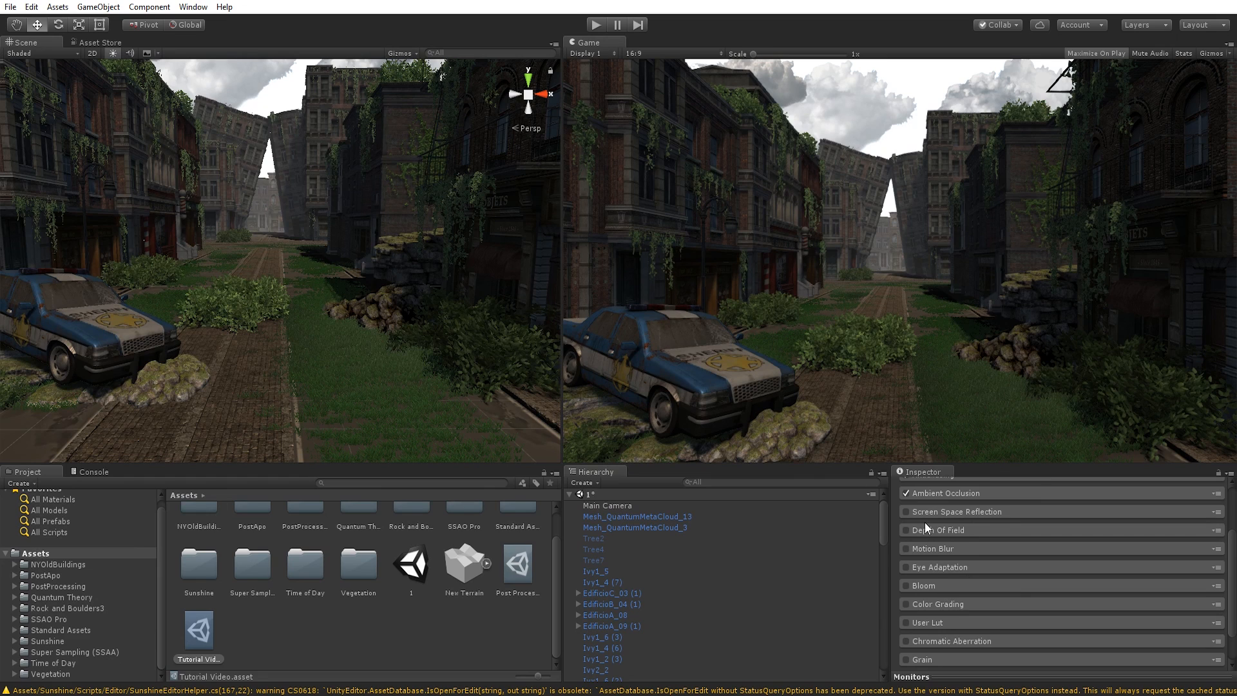
Enable Motion Blur with its settings expanded and set the shutter angle to 315
{"action": "left_click", "coordinate": [906, 549]}
{"action": "left_click", "coordinate": [926, 548]}
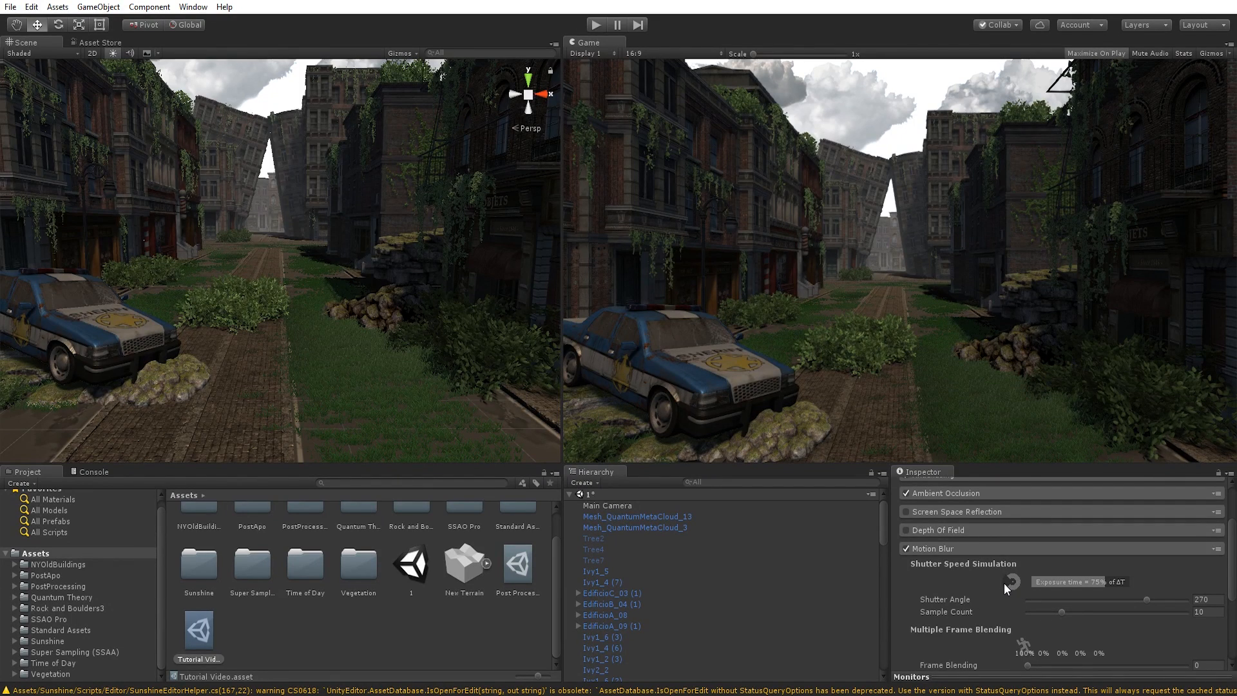
{"action": "scroll", "coordinate": [1037, 568], "scroll_direction": "down", "scroll_amount": 3}
{"action": "scroll", "coordinate": [1037, 568], "scroll_direction": "up", "scroll_amount": 3}
{"action": "scroll", "coordinate": [1035, 586], "scroll_direction": "down", "scroll_amount": 2}
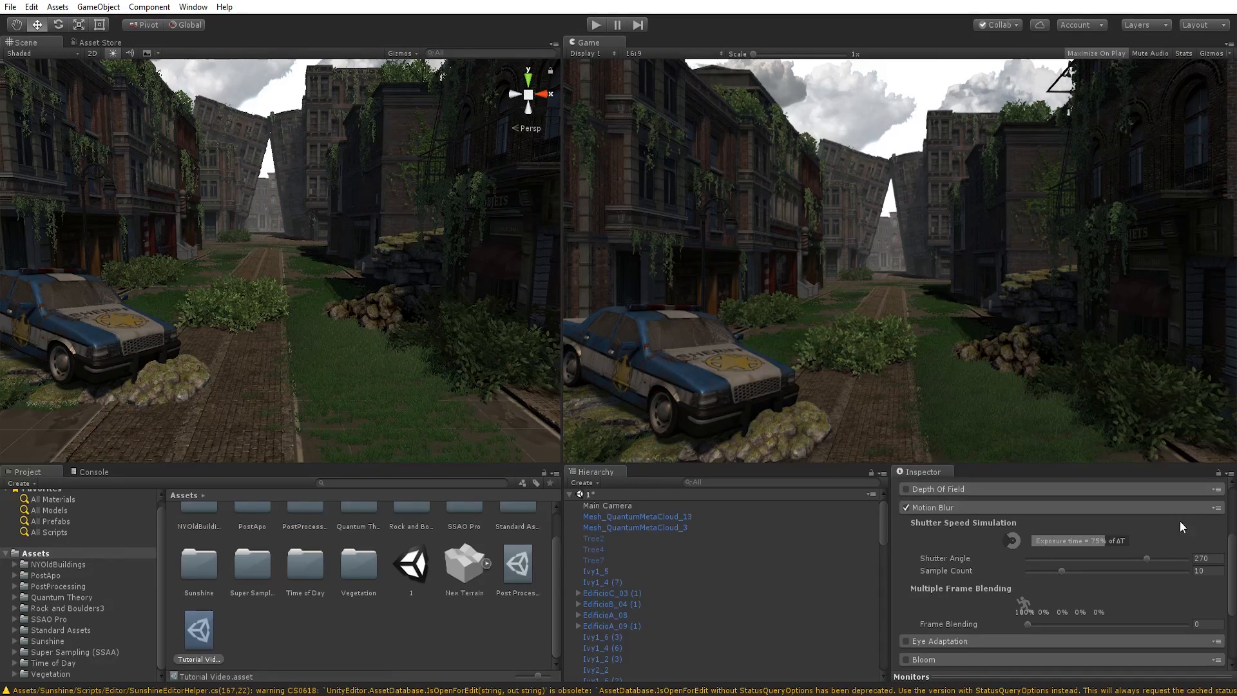
{"action": "mouse_move", "coordinate": [1147, 558]}
{"action": "left_mouse_down"}
{"action": "mouse_move", "coordinate": [1182, 566]}
{"action": "mouse_move", "coordinate": [1168, 567]}
{"action": "left_mouse_up"}
Disable Maximize On Play and run the scene in play mode to preview the Motion Blur
{"action": "left_click", "coordinate": [1115, 54]}
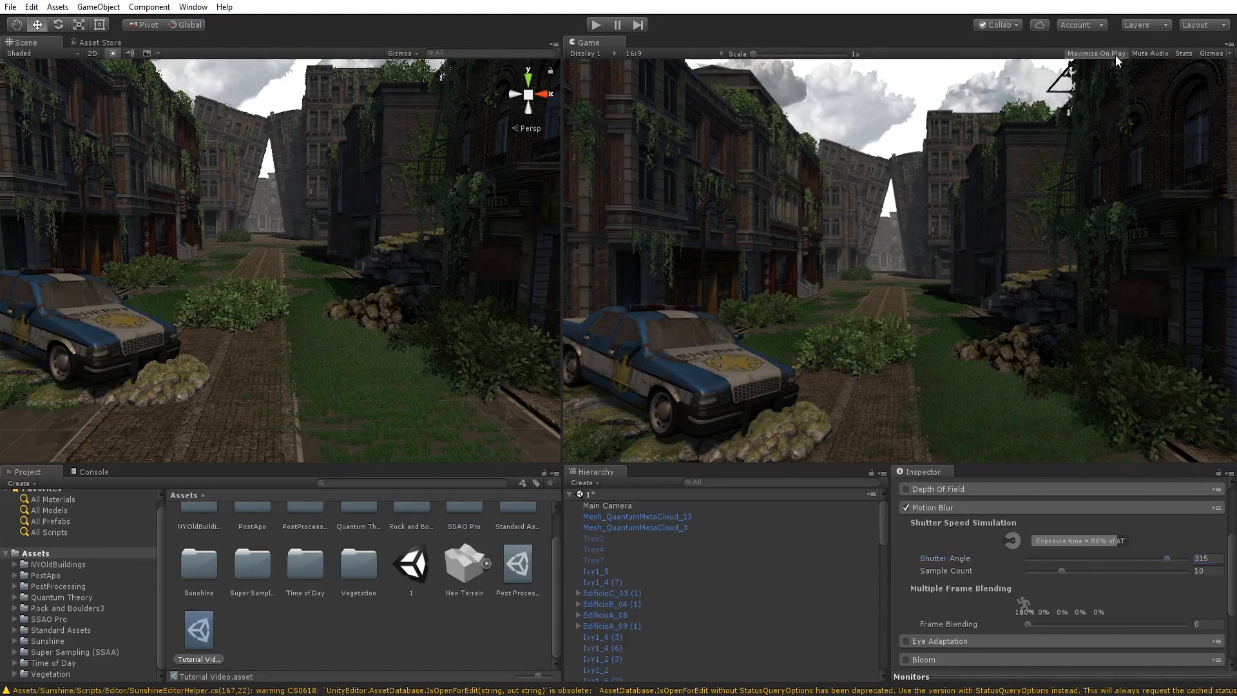
{"action": "left_click", "coordinate": [595, 23]}
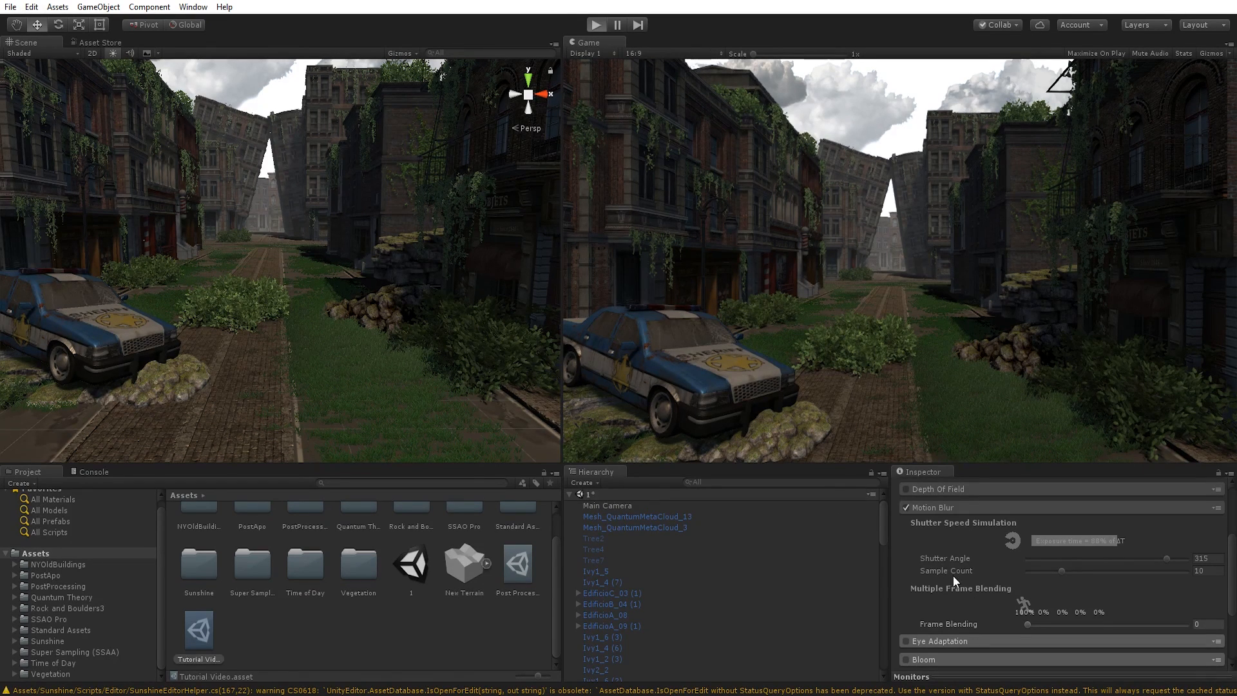
{"action": "left_click", "coordinate": [1126, 544]}
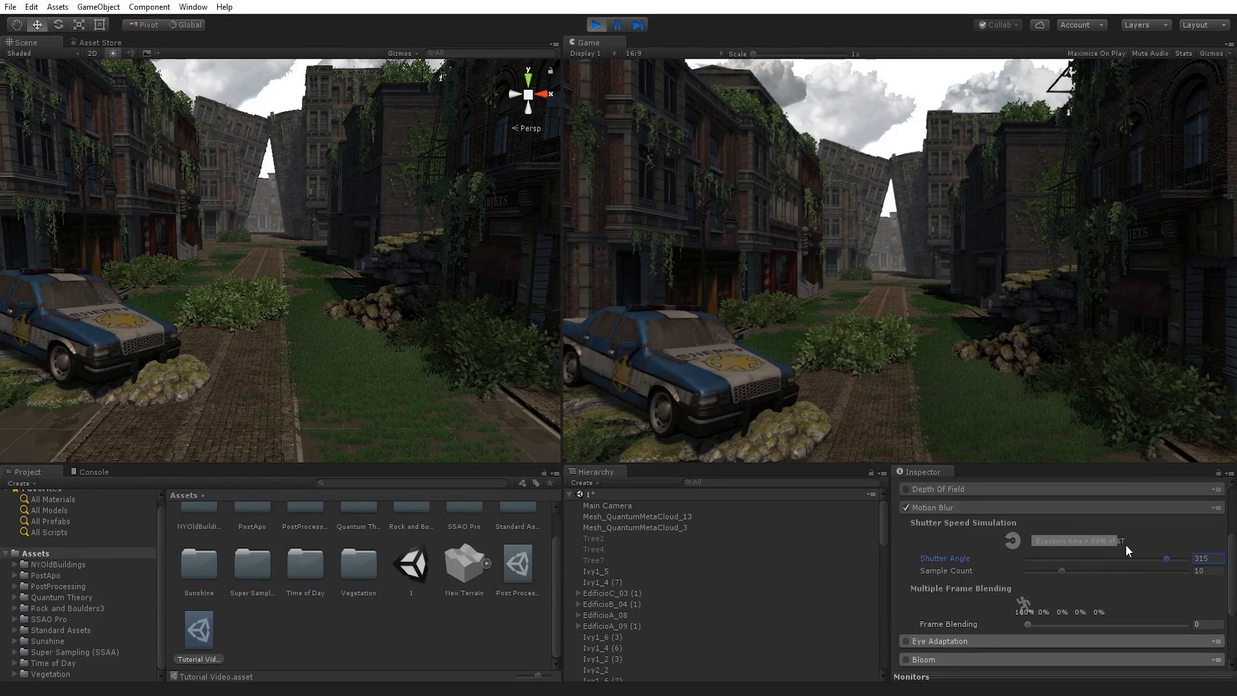
Raise Motion Blur's shutter angle to 360, its sample count to 32 and its frame blending to 1
{"action": "left_click", "coordinate": [1098, 560]}
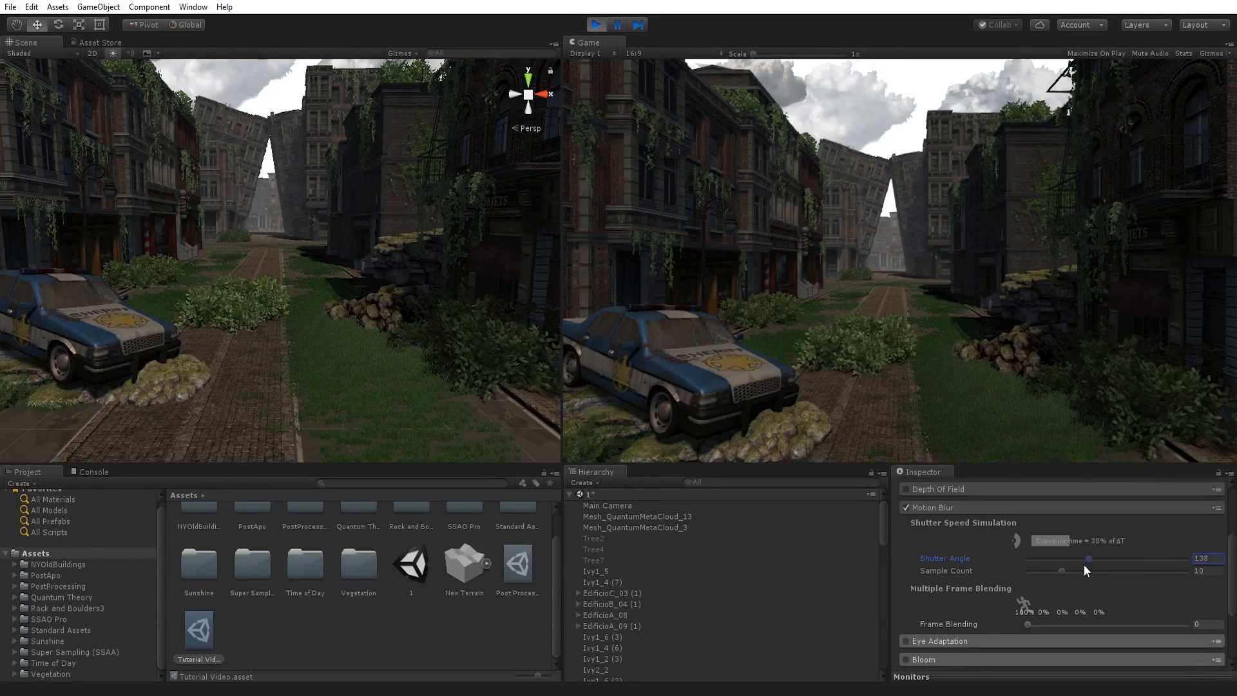
{"action": "left_click_drag", "start_coordinate": [1113, 564], "coordinate": [1176, 542]}
{"action": "left_click_drag", "start_coordinate": [1062, 570], "coordinate": [1143, 621]}
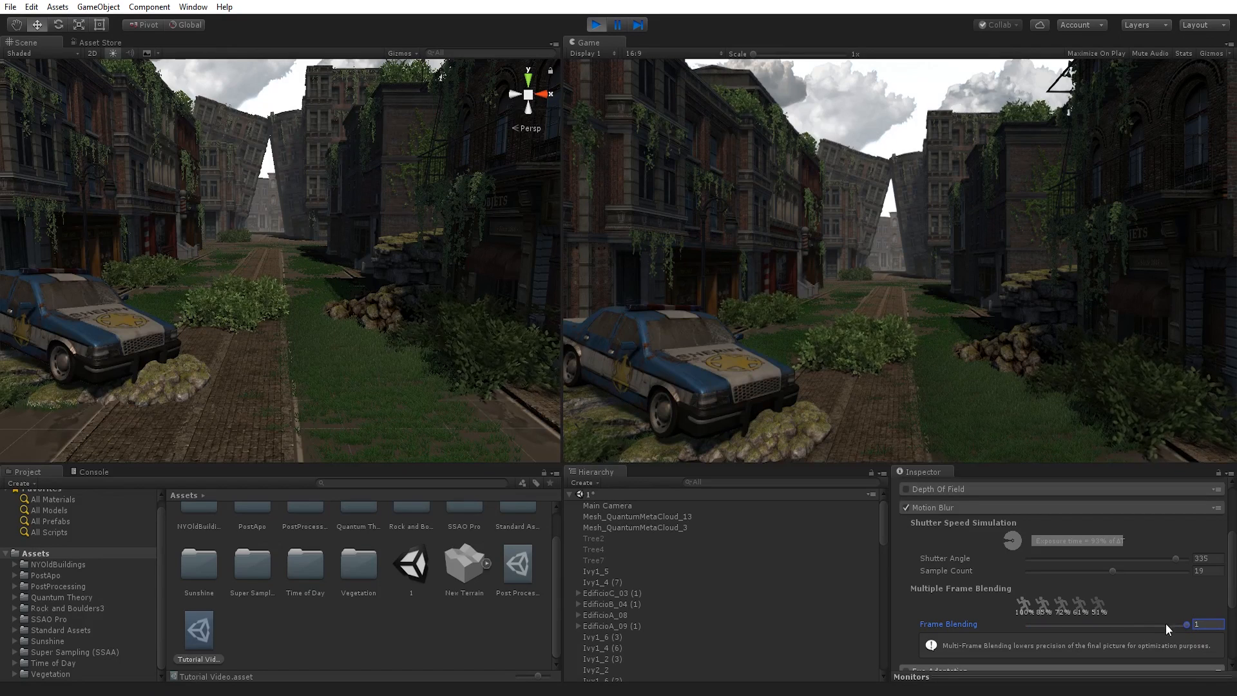
{"action": "left_click_drag", "start_coordinate": [1166, 568], "coordinate": [1219, 559]}
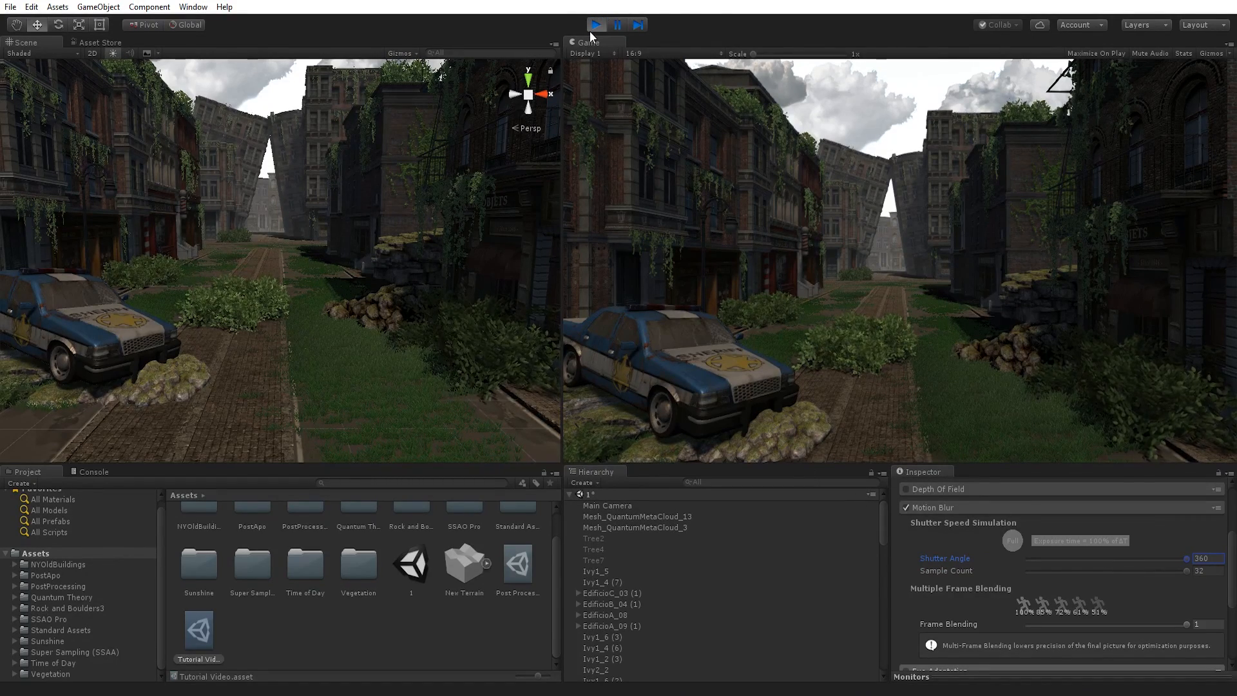
Move the sheriff car along its X axis toward the road to preview the blur, and undo the move
{"action": "left_click", "coordinate": [75, 333]}
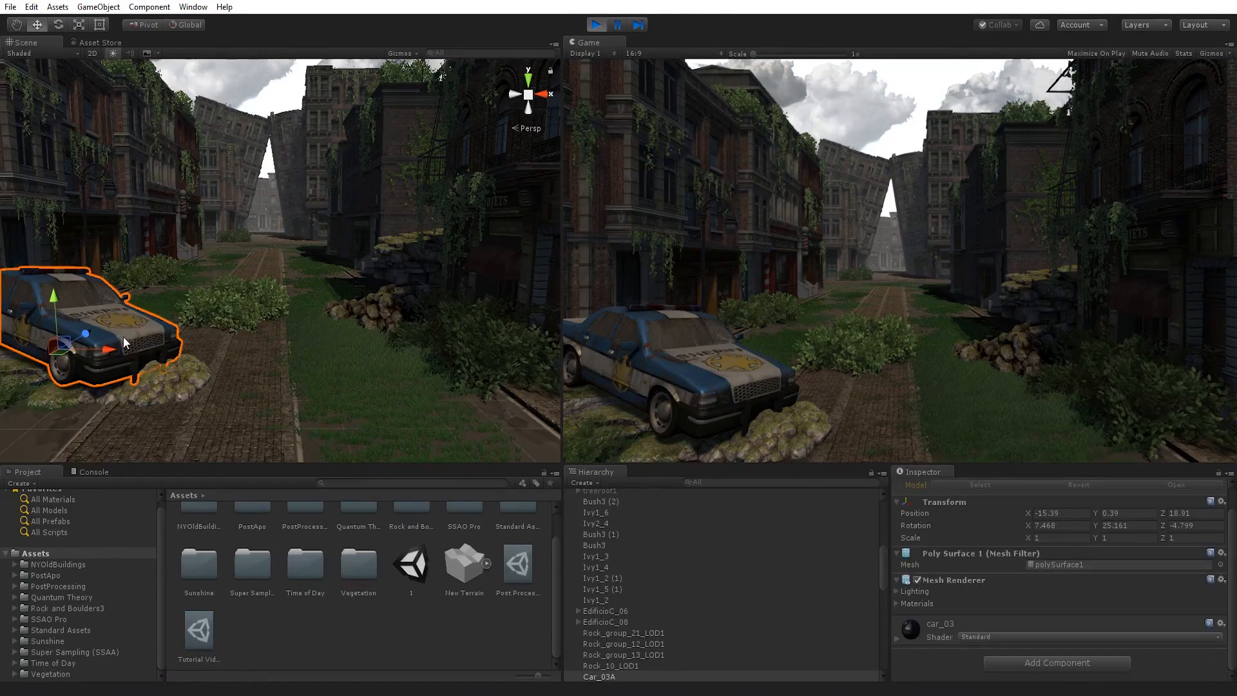
{"action": "left_click_drag", "start_coordinate": [124, 342], "coordinate": [212, 370]}
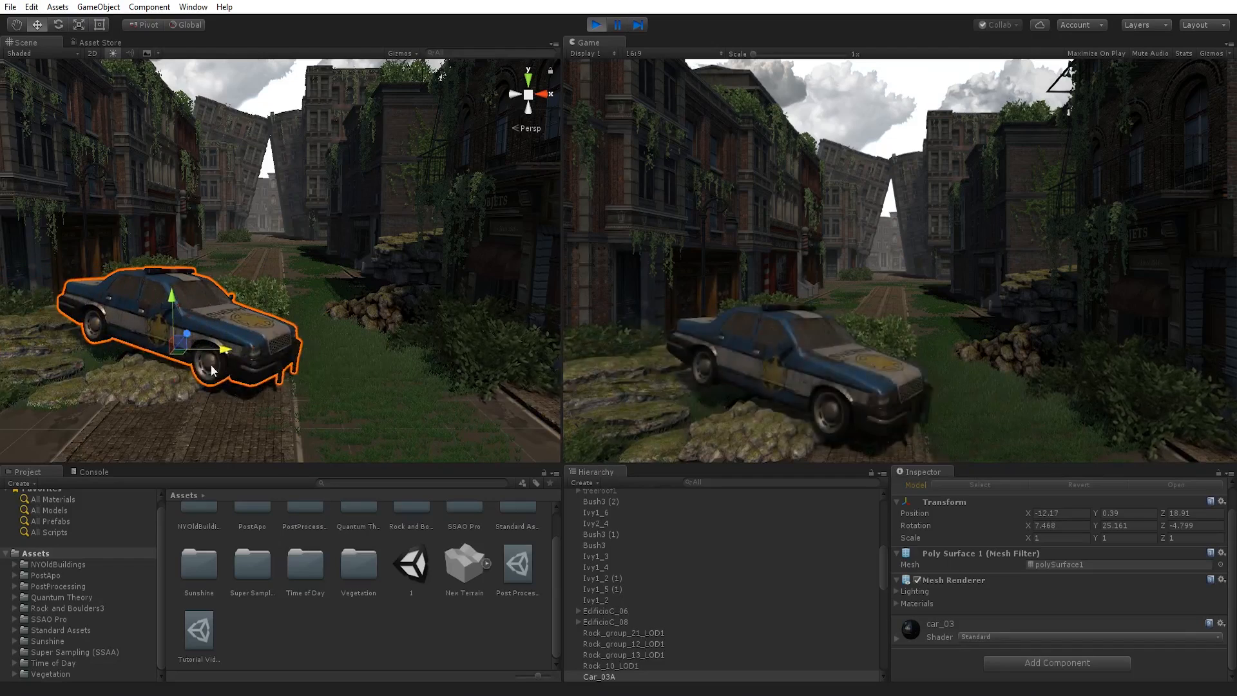
{"action": "key", "text": "ctrl+z"}
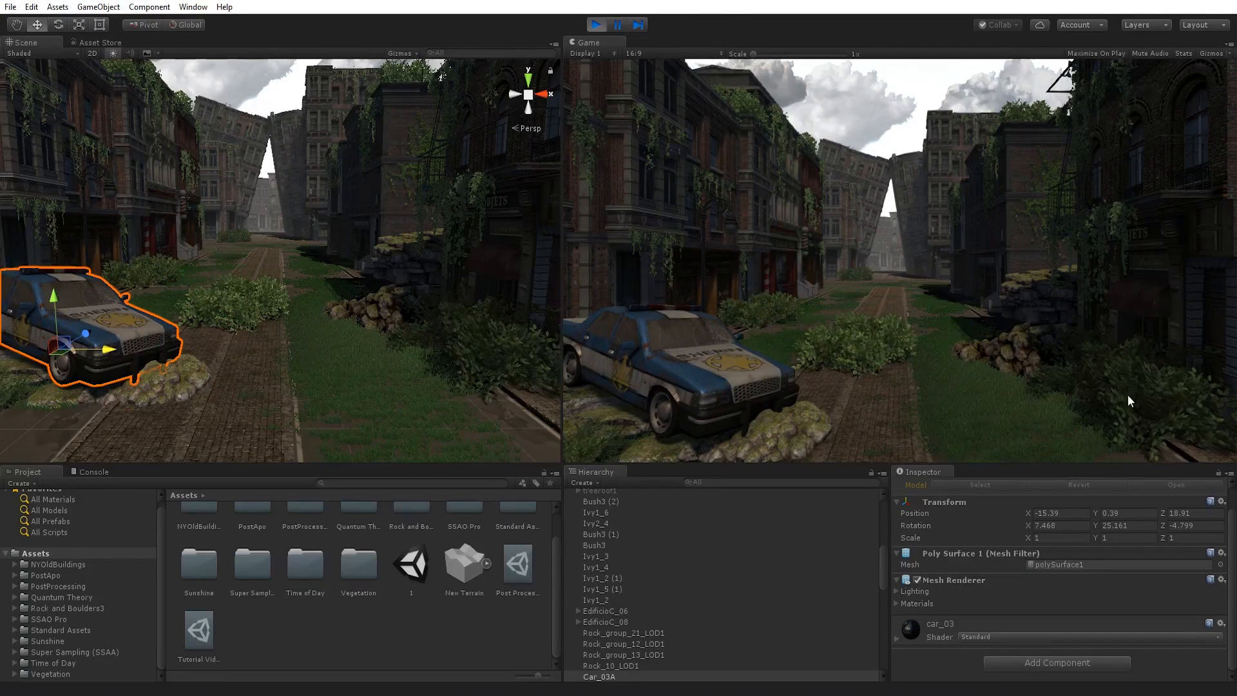
Get a closer scene view of the sheriff car and slide it back and forth along its X axis to examine the blur
{"action": "left_click", "coordinate": [491, 334]}
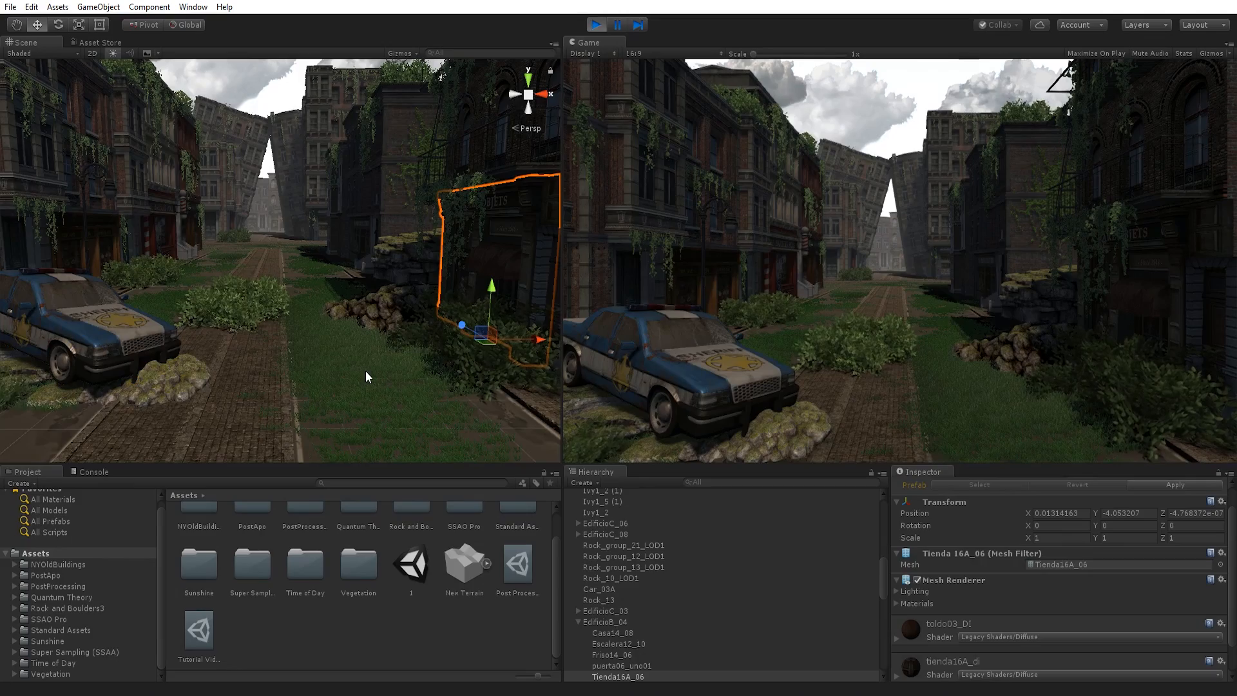
{"action": "right_click_drag", "start_coordinate": [363, 283], "coordinate": [318, 292]}
{"action": "key", "text": "w"}
{"action": "key", "text": "s"}
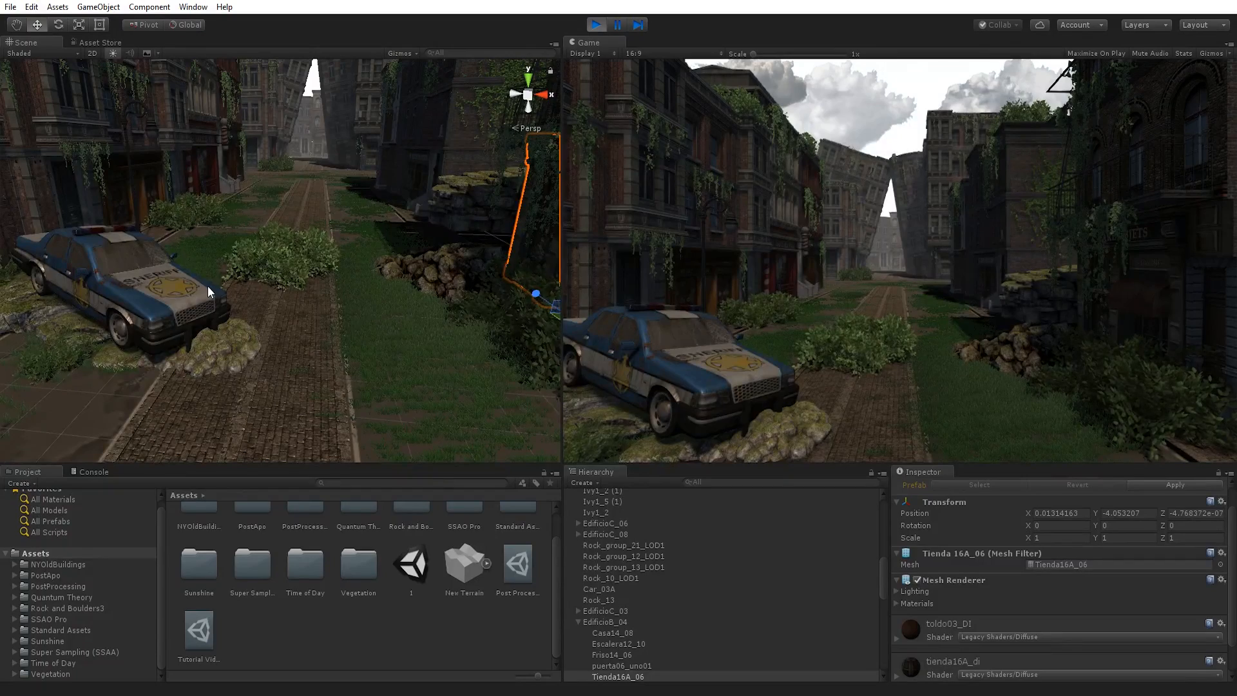
{"action": "left_click", "coordinate": [191, 301]}
{"action": "left_click_drag", "start_coordinate": [164, 309], "coordinate": [157, 381]}
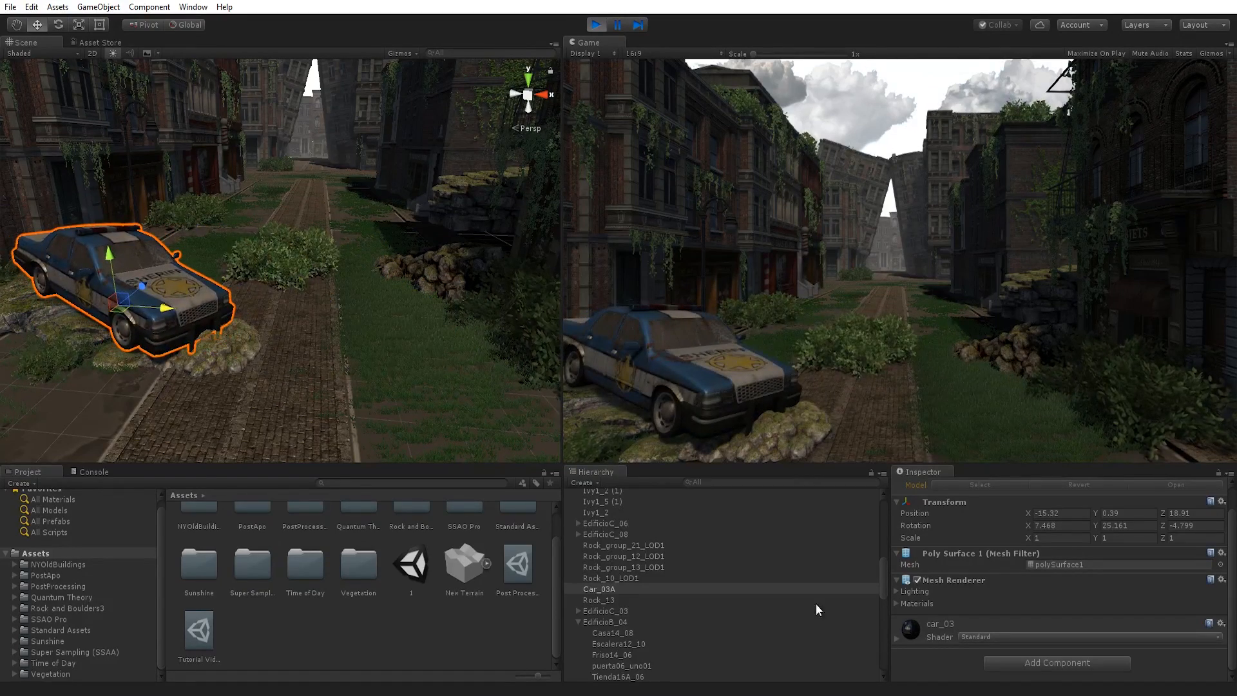
Reopen the Tutorial Video profile from the Main Camera and lower Motion Blur's sample count to 4
{"action": "scroll", "coordinate": [630, 558], "scroll_direction": "down", "scroll_amount": 3}
{"action": "scroll", "coordinate": [601, 527], "scroll_direction": "up", "scroll_amount": 5}
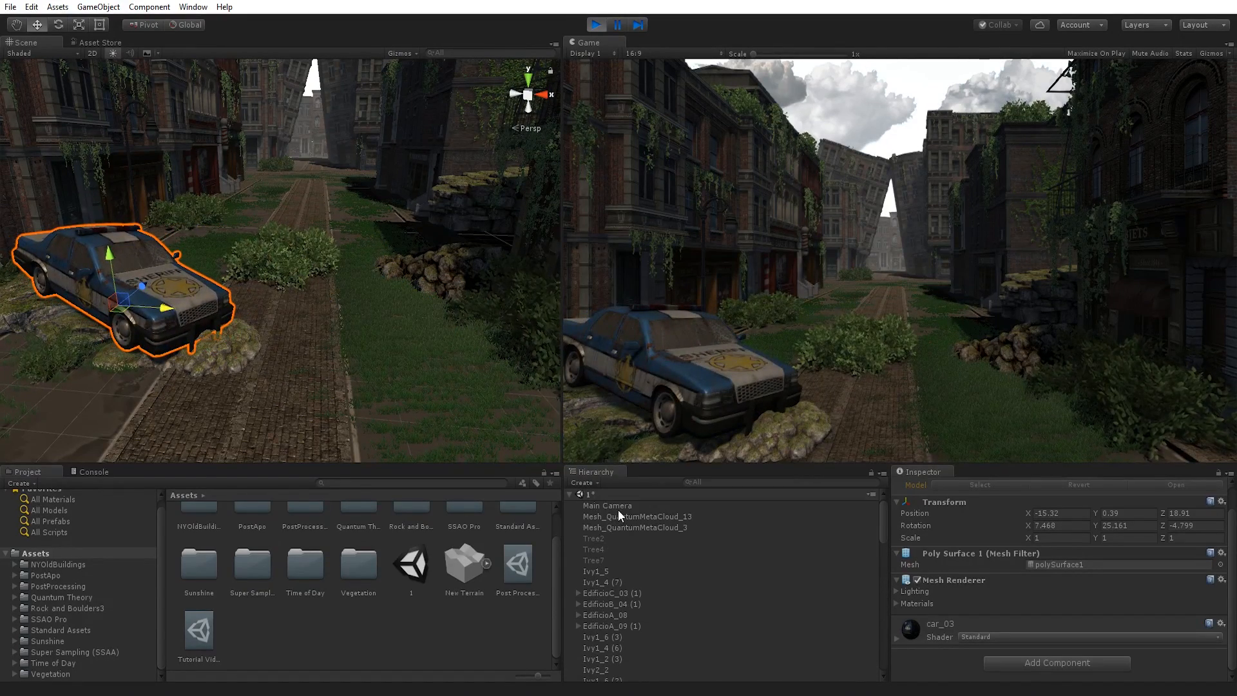
{"action": "left_click", "coordinate": [624, 505]}
{"action": "left_click", "coordinate": [624, 506]}
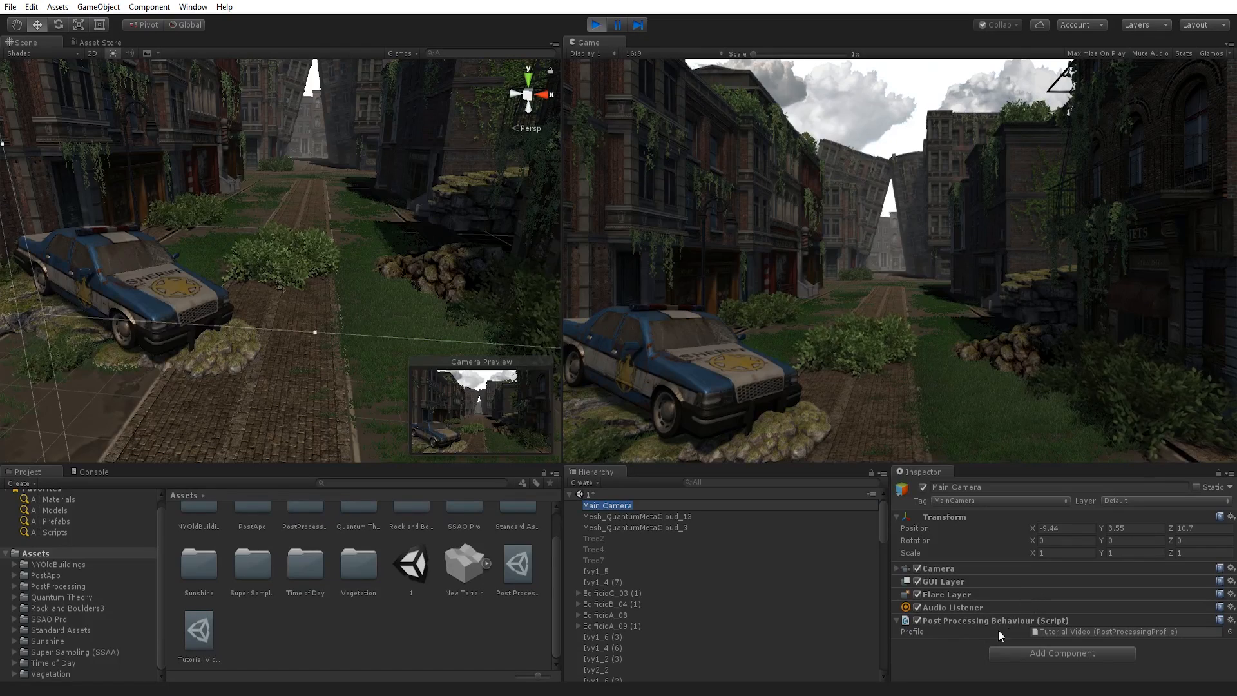
{"action": "left_click", "coordinate": [1043, 622]}
{"action": "left_click", "coordinate": [1049, 623]}
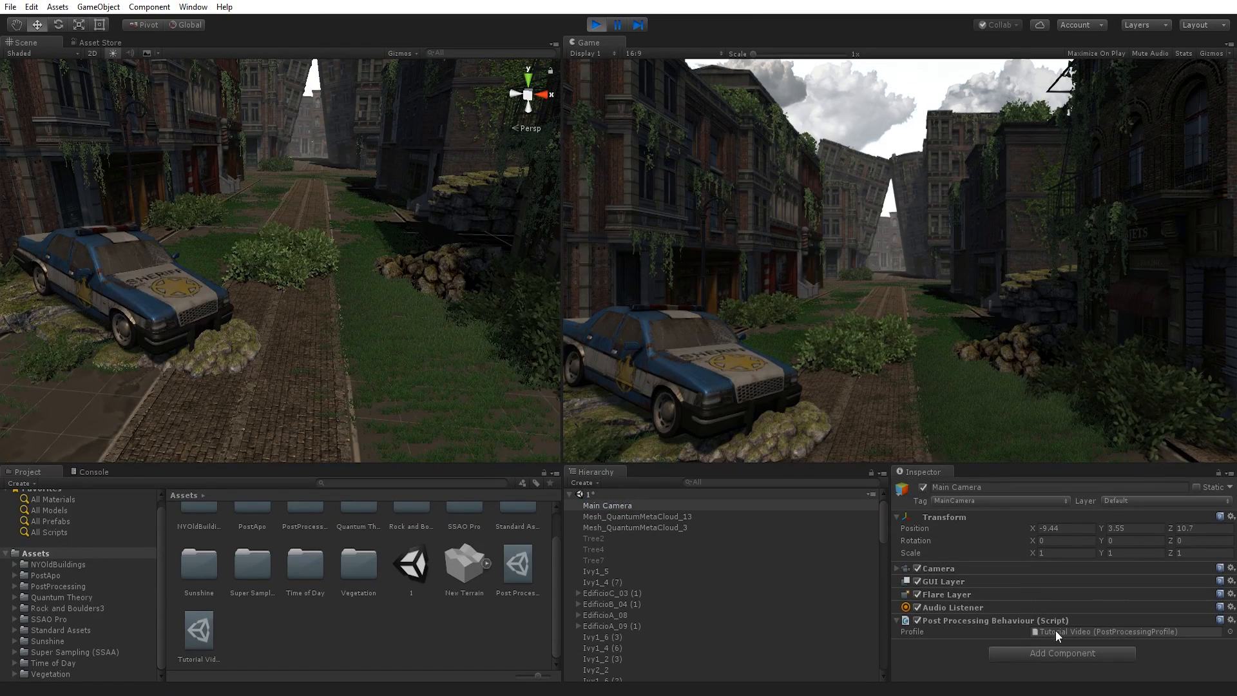
{"action": "double_click", "coordinate": [1056, 632]}
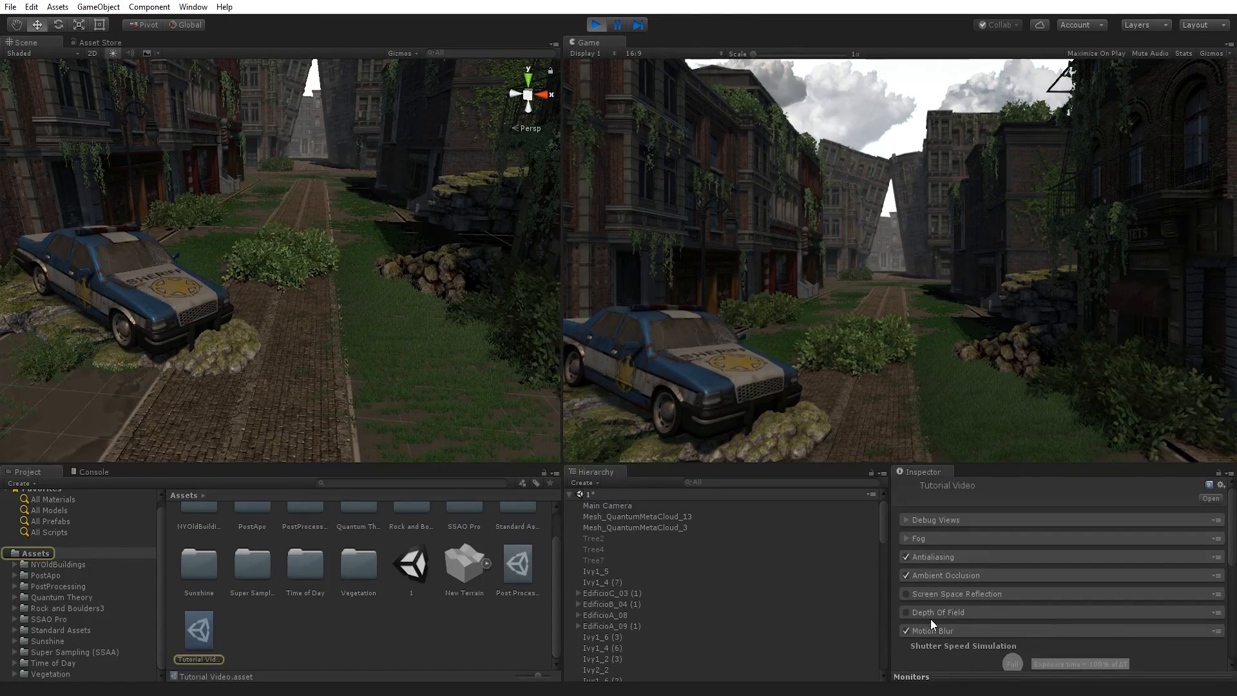
{"action": "scroll", "coordinate": [923, 614], "scroll_direction": "down", "scroll_amount": 5}
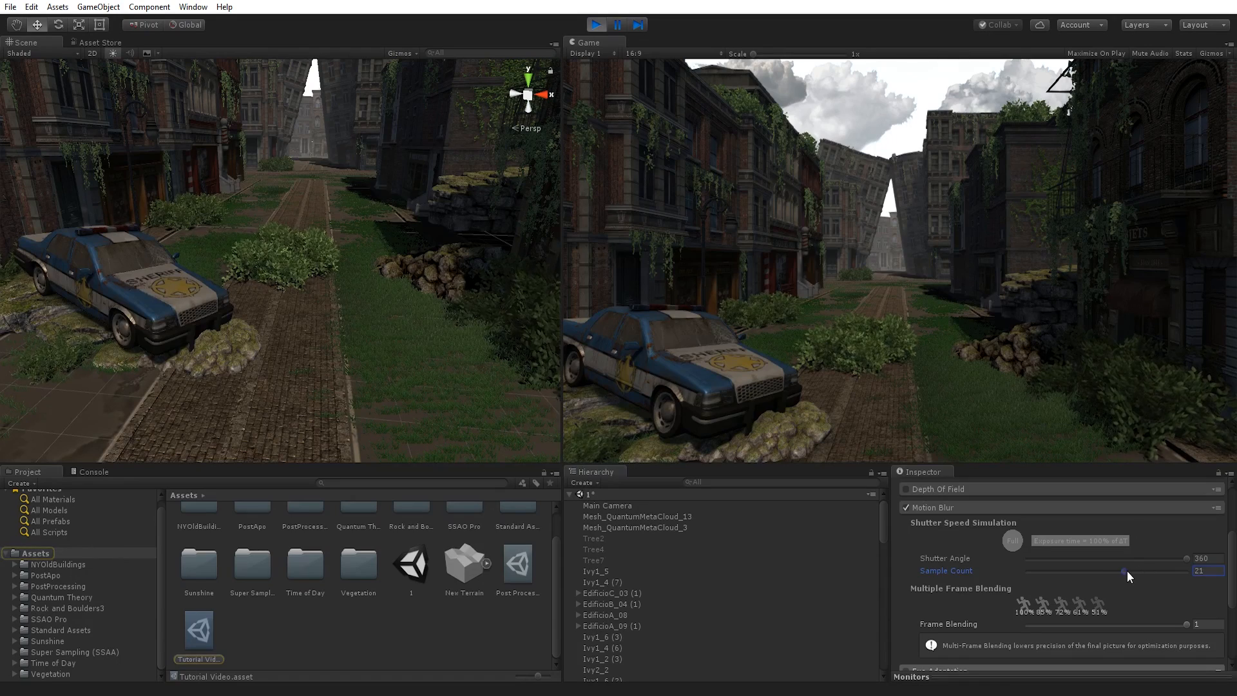
Move the sheriff car along its X axis to preview the blur with the reduced sample count, and undo the move
{"action": "left_click", "coordinate": [202, 318]}
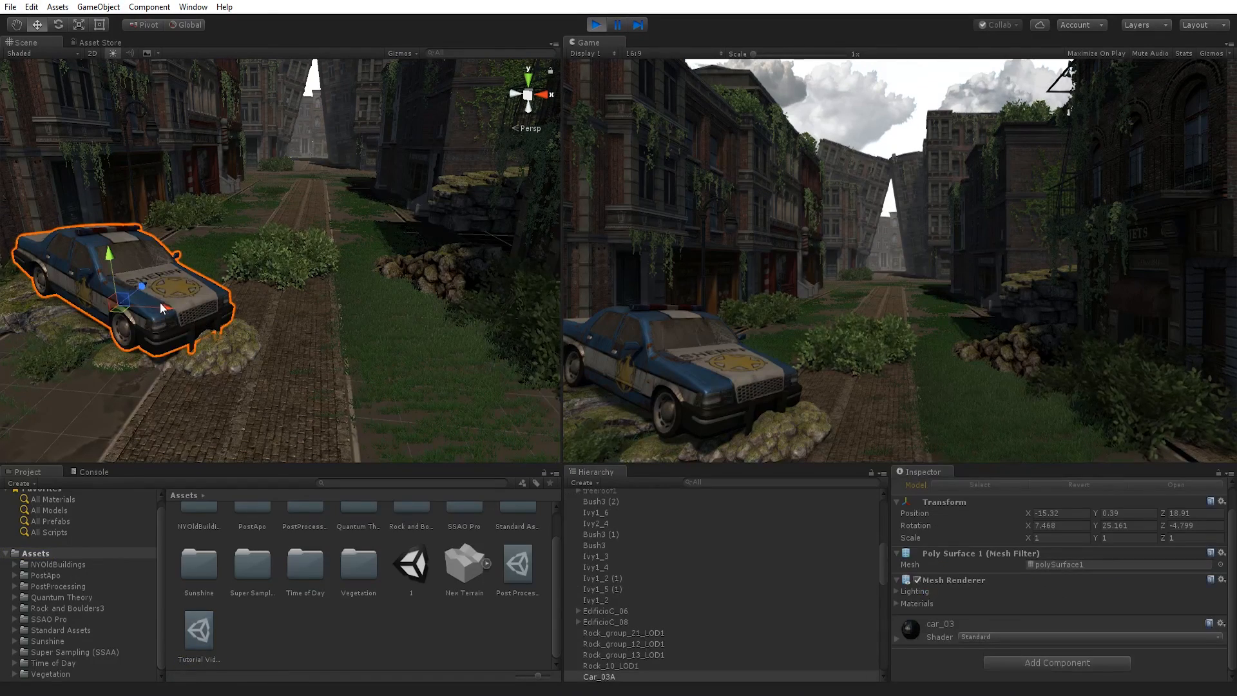
{"action": "left_click_drag", "start_coordinate": [163, 308], "coordinate": [210, 313]}
{"action": "key", "text": "ctrl+z"}
Reopen the Main Camera's post-processing profile and set Motion Blur's frame blending to 0.112 and its shutter angle to 59
{"action": "scroll", "coordinate": [596, 515], "scroll_direction": "up", "scroll_amount": 10}
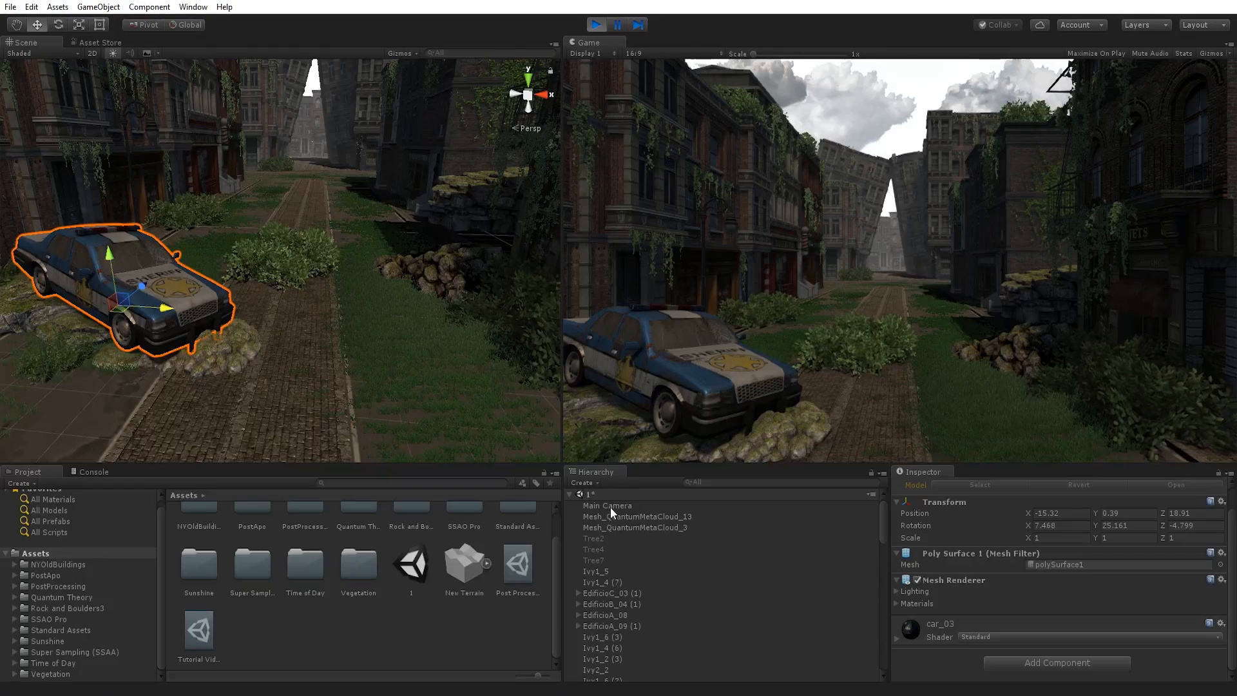
{"action": "left_click", "coordinate": [608, 506]}
{"action": "double_click", "coordinate": [1047, 632]}
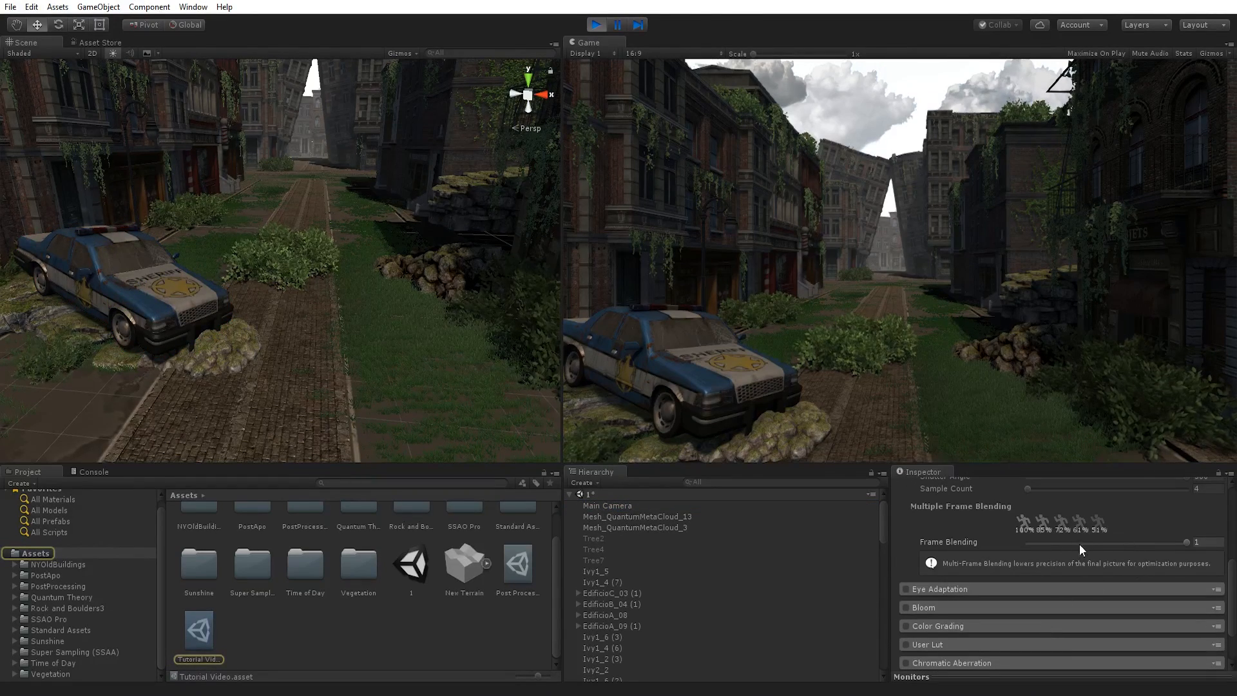
{"action": "left_click_drag", "start_coordinate": [1080, 544], "coordinate": [1047, 551]}
{"action": "scroll", "coordinate": [996, 549], "scroll_direction": "up", "scroll_amount": 3}
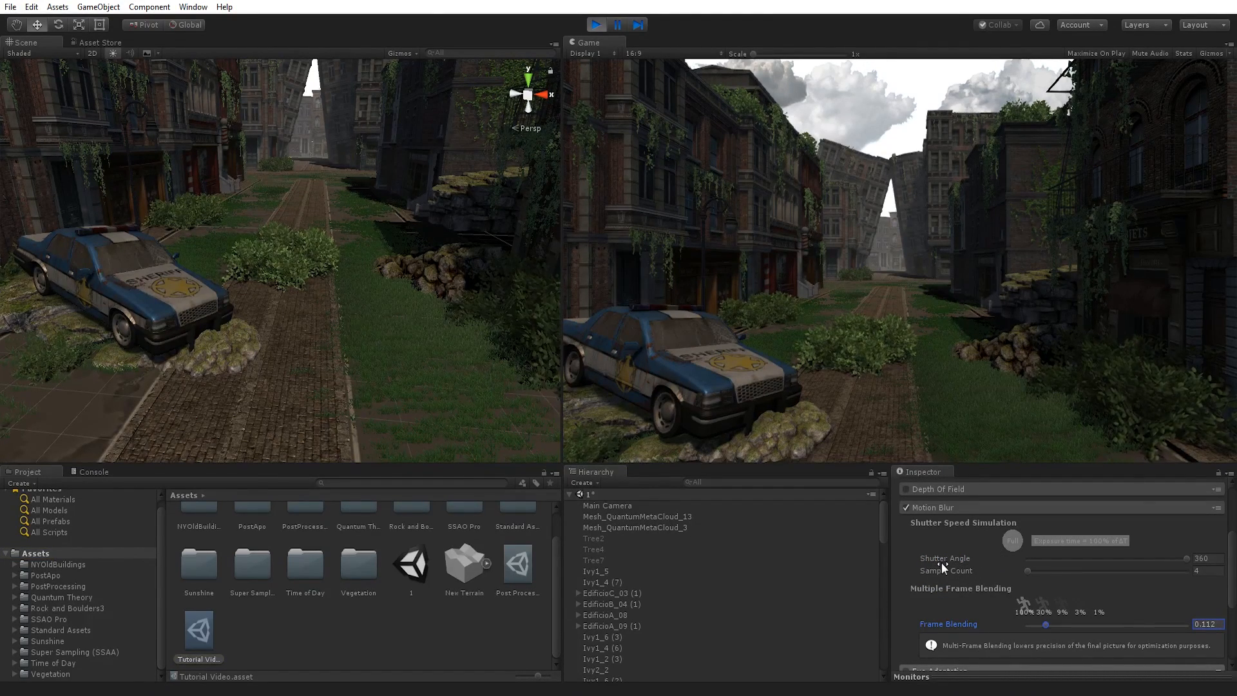
{"action": "left_click", "coordinate": [1080, 560]}
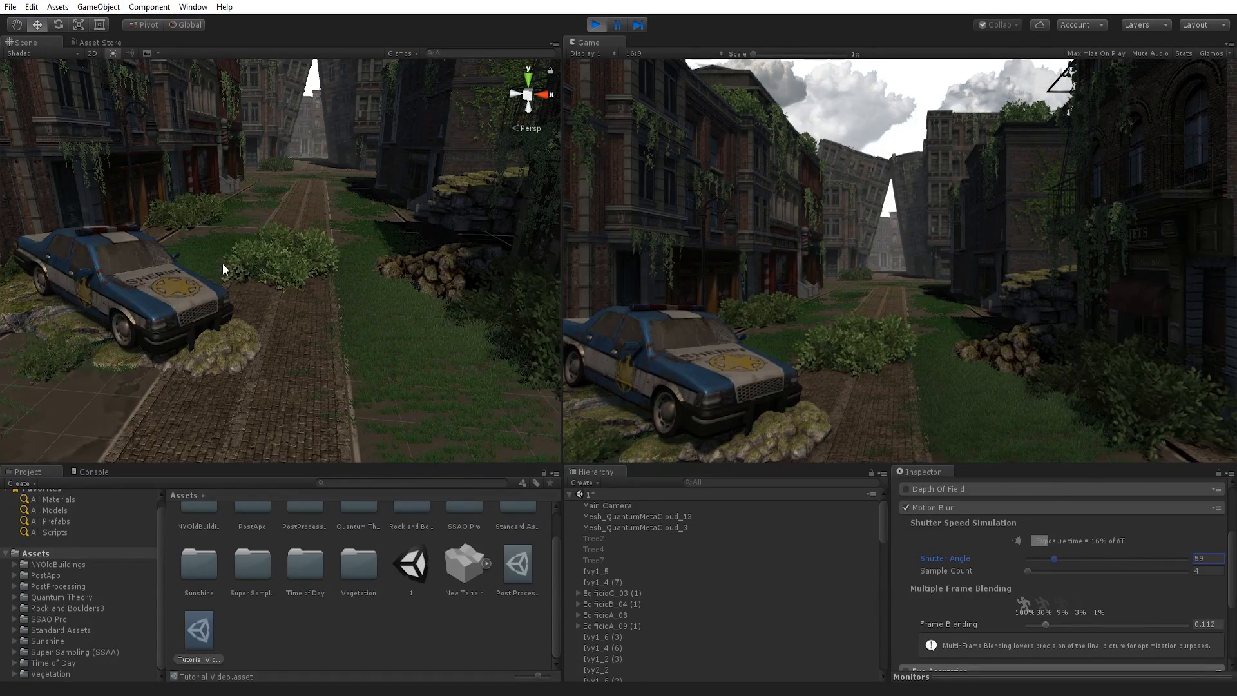
Slide the sheriff car back and forth to check the reduced Motion Blur, and exit play mode
{"action": "left_click", "coordinate": [170, 276]}
{"action": "left_click_drag", "start_coordinate": [167, 307], "coordinate": [144, 379]}
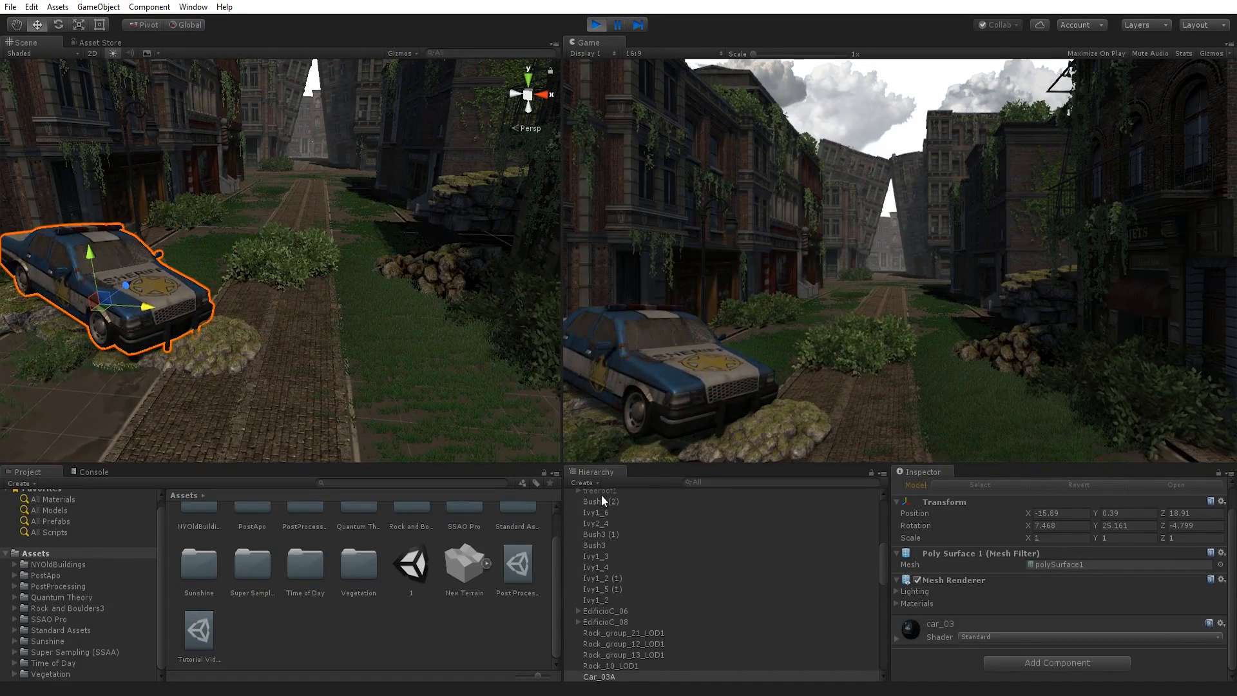
{"action": "scroll", "coordinate": [601, 494], "scroll_direction": "up", "scroll_amount": 10}
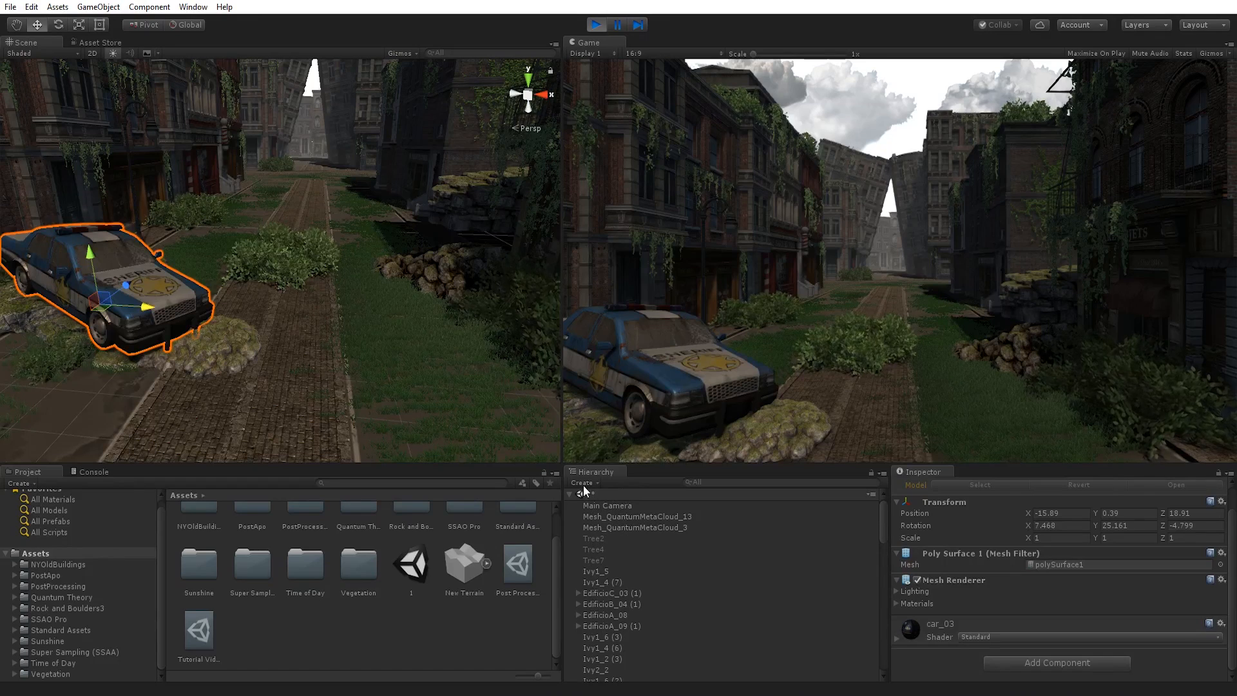
{"action": "left_click", "coordinate": [598, 29]}
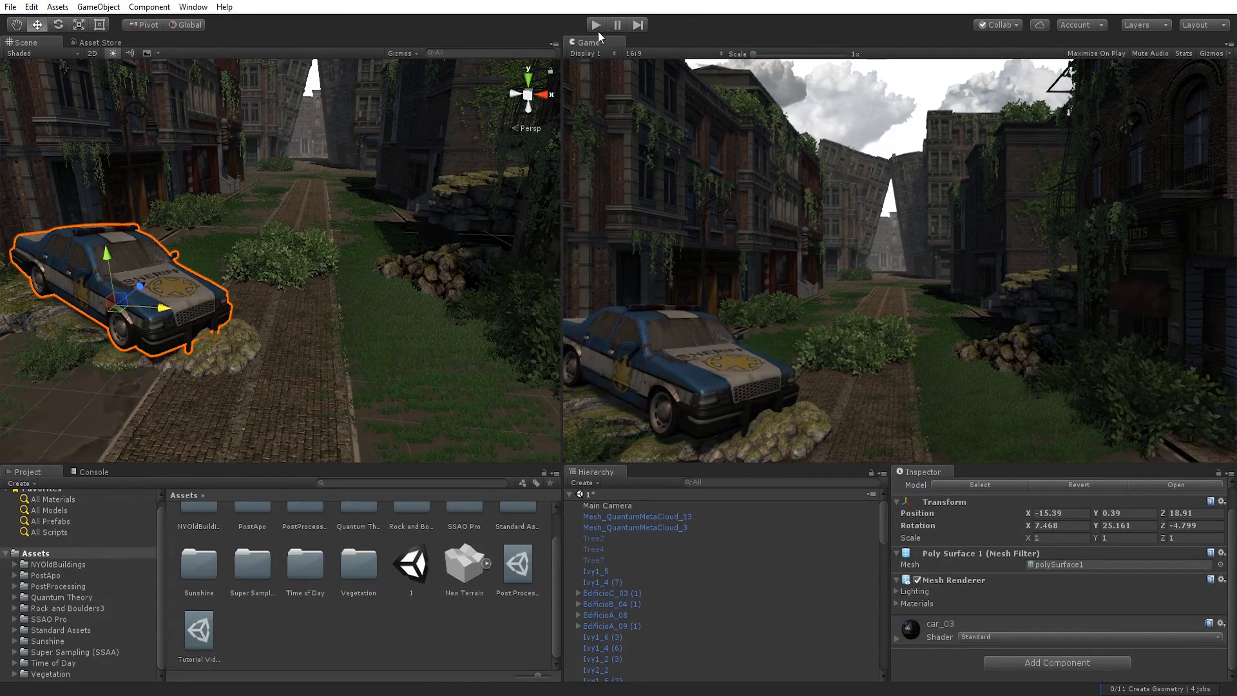
Collapse Motion Blur in the Main Camera's Tutorial Video profile, and enable Eye Adaptation with its settings expanded
{"action": "left_click", "coordinate": [608, 506]}
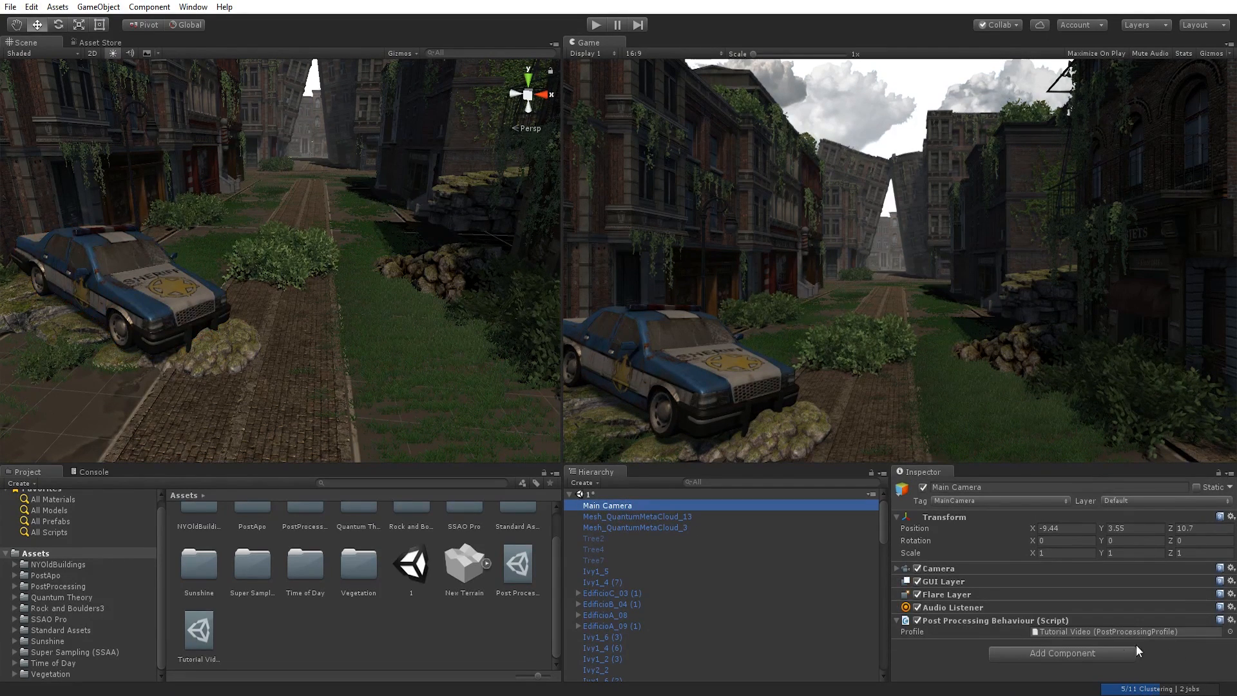
{"action": "double_click", "coordinate": [1054, 631]}
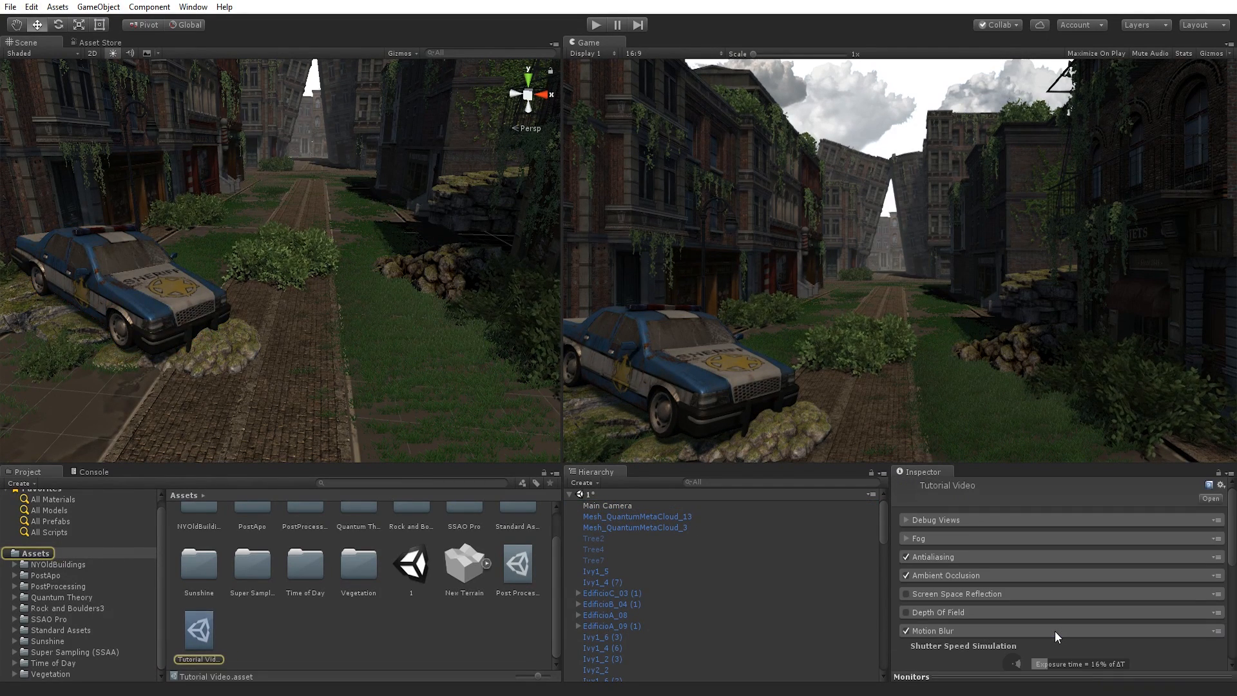
{"action": "left_click", "coordinate": [933, 635]}
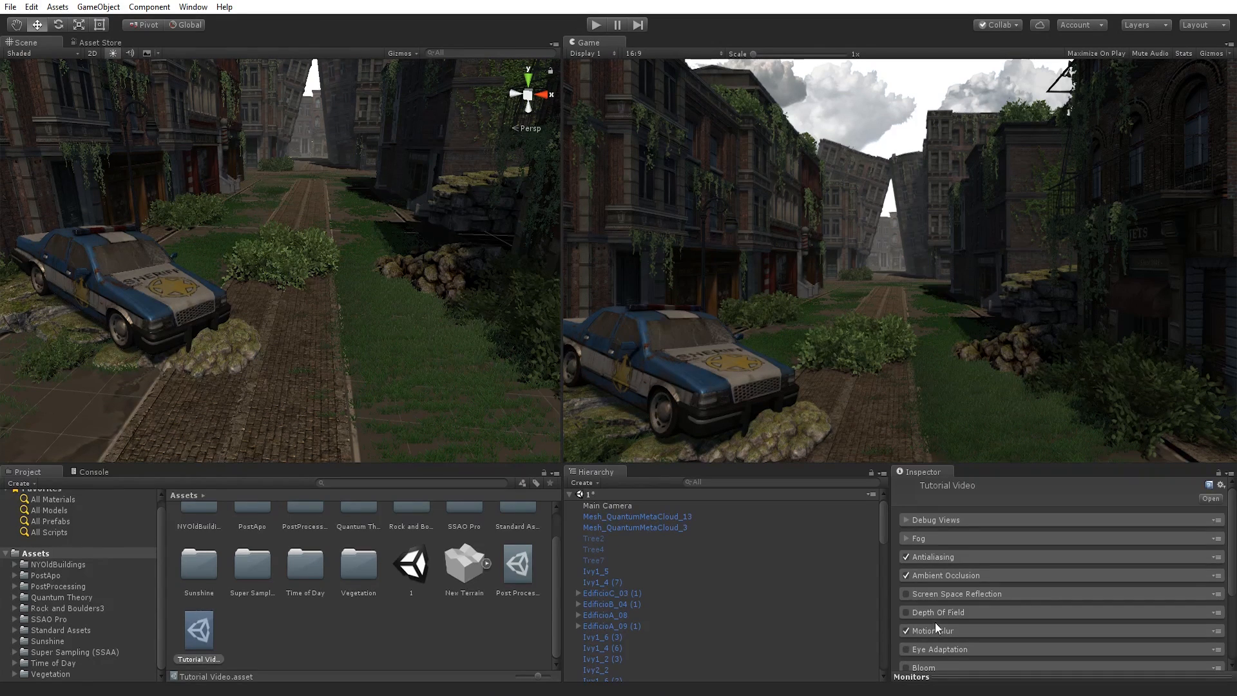
{"action": "left_click", "coordinate": [905, 648]}
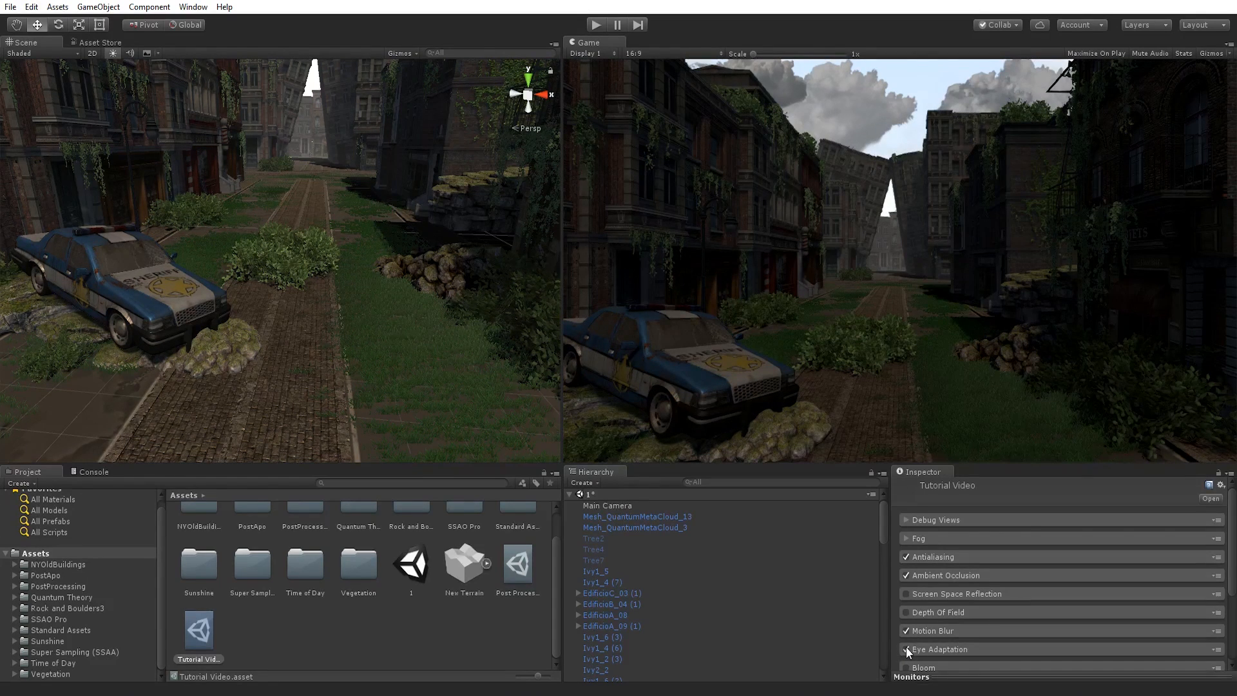
{"action": "left_click", "coordinate": [942, 648]}
{"action": "scroll", "coordinate": [1018, 619], "scroll_direction": "down", "scroll_amount": 3}
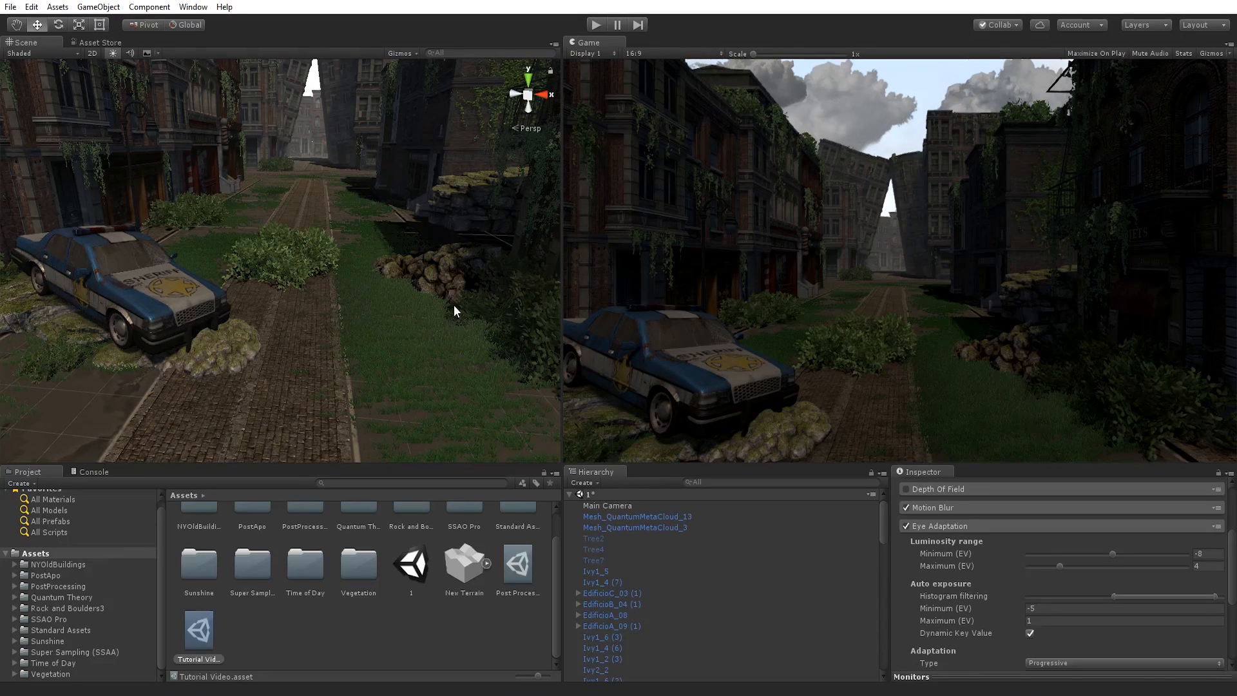
Run the scene in play mode and rotate the Main Camera in several directions to preview the Eye Adaptation
{"action": "left_click", "coordinate": [596, 24]}
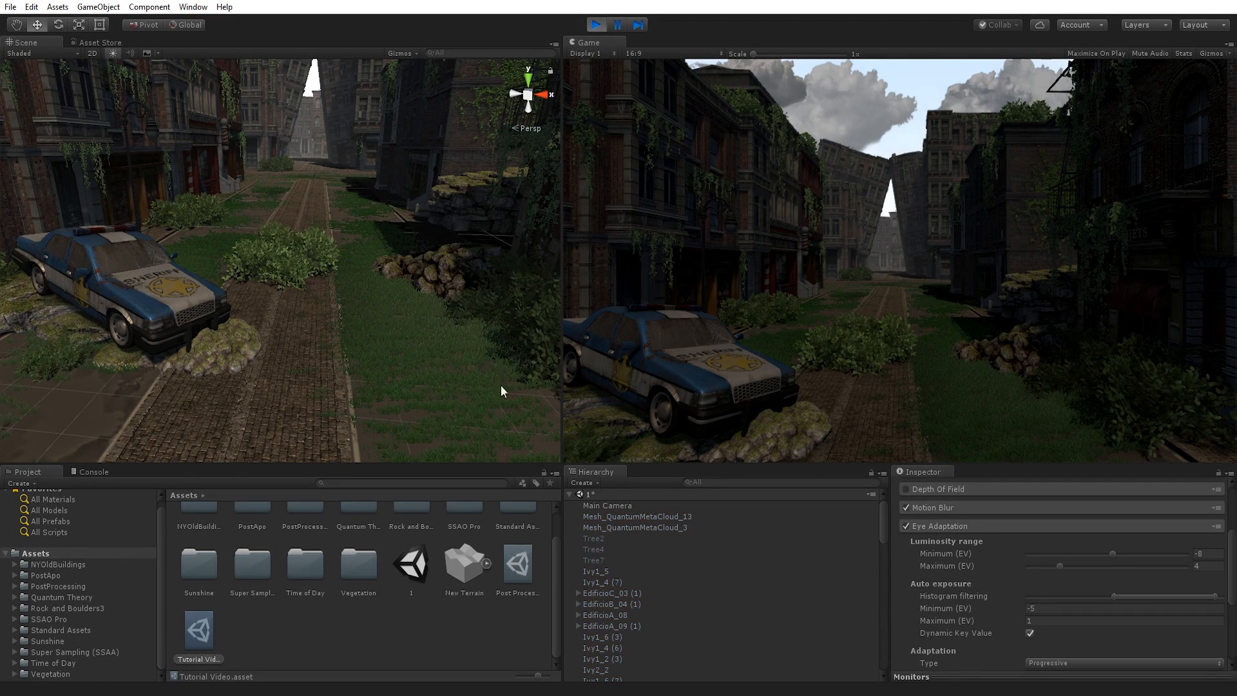
{"action": "double_click", "coordinate": [609, 505]}
{"action": "key", "text": "w"}
{"action": "right_click_drag", "start_coordinate": [243, 240], "coordinate": [294, 267]}
{"action": "key", "text": "s"}
{"action": "key", "text": "e"}
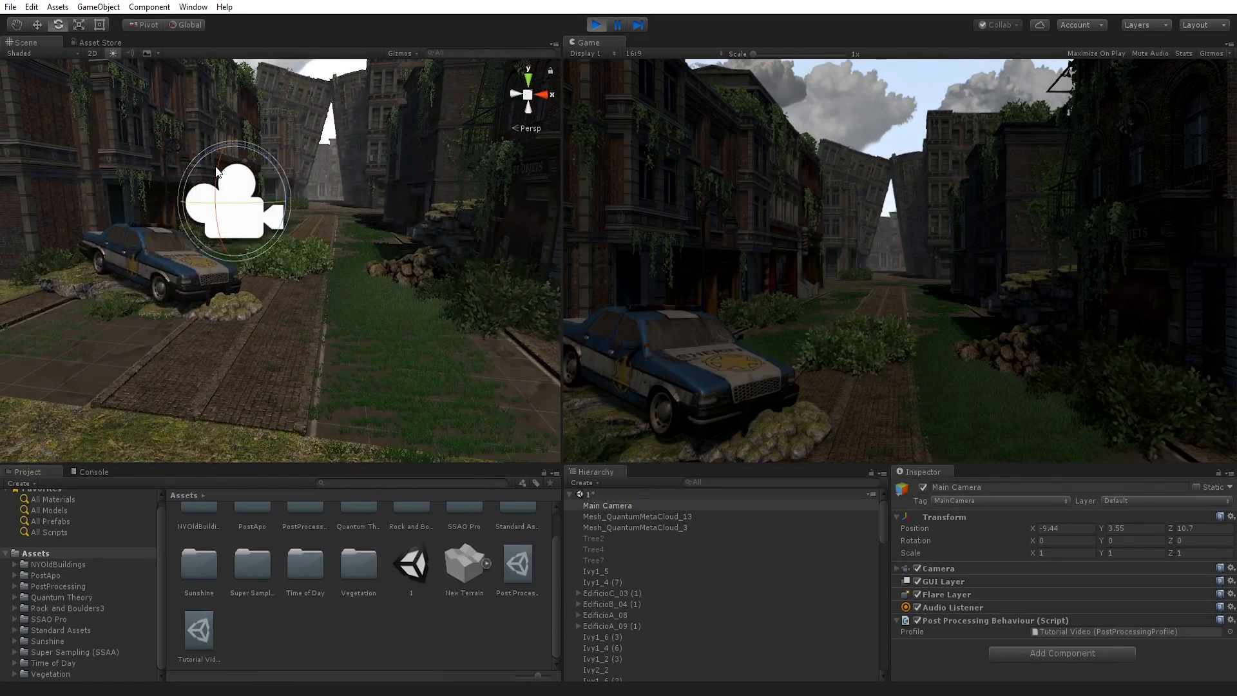
{"action": "left_click_drag", "start_coordinate": [217, 169], "coordinate": [275, 183]}
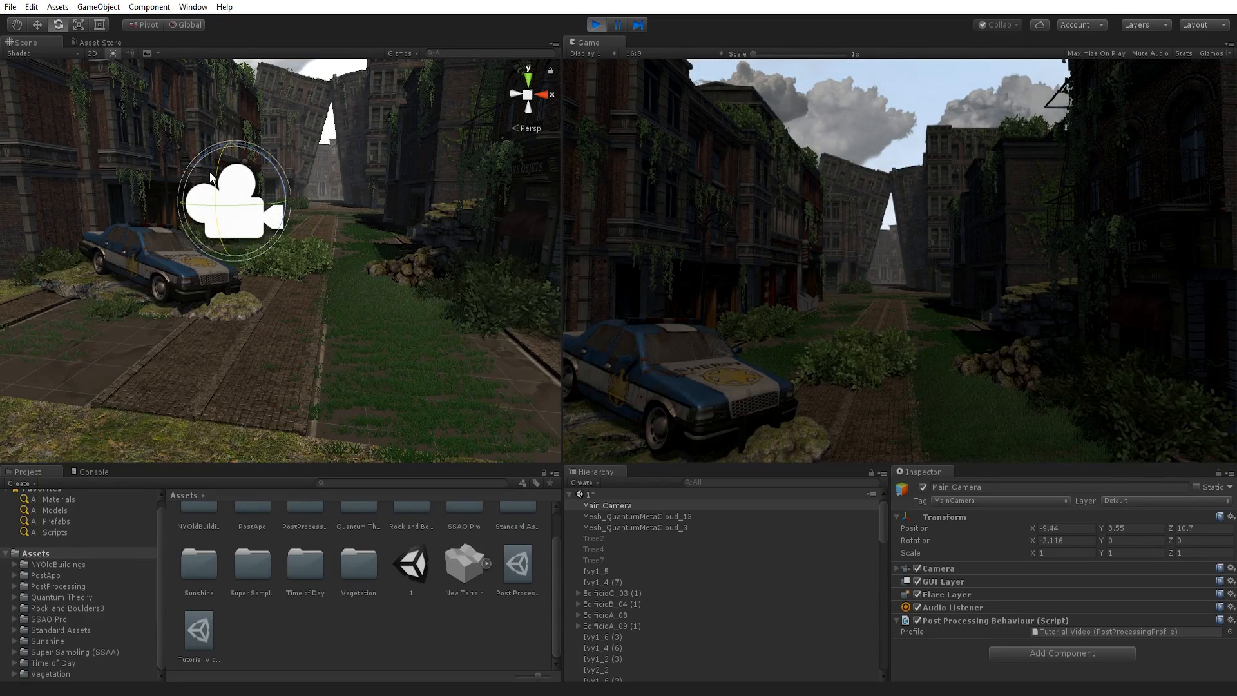
{"action": "mouse_move", "coordinate": [210, 172]}
{"action": "left_mouse_down"}
{"action": "mouse_move", "coordinate": [206, 145]}
{"action": "mouse_move", "coordinate": [206, 166]}
{"action": "left_mouse_up"}
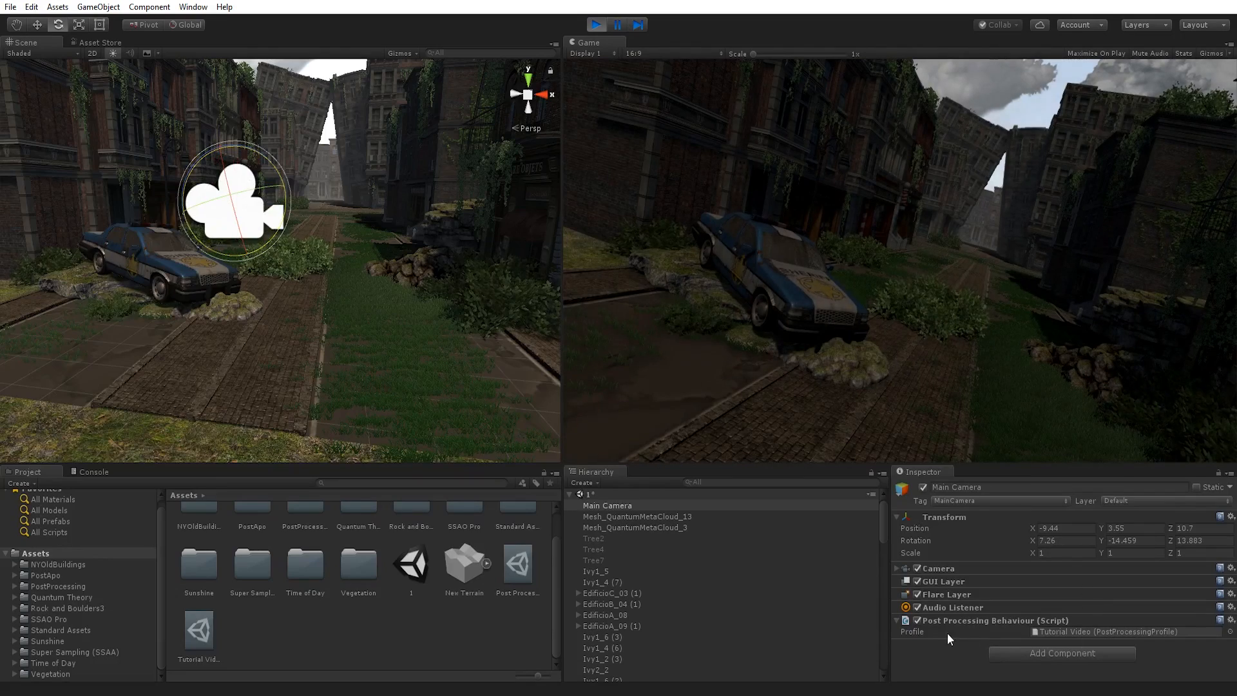
Disable Eye Adaptation in the Tutorial Video profile and rotate the Main Camera to compare the game view without it
{"action": "double_click", "coordinate": [1084, 632]}
{"action": "scroll", "coordinate": [999, 584], "scroll_direction": "down", "scroll_amount": 3}
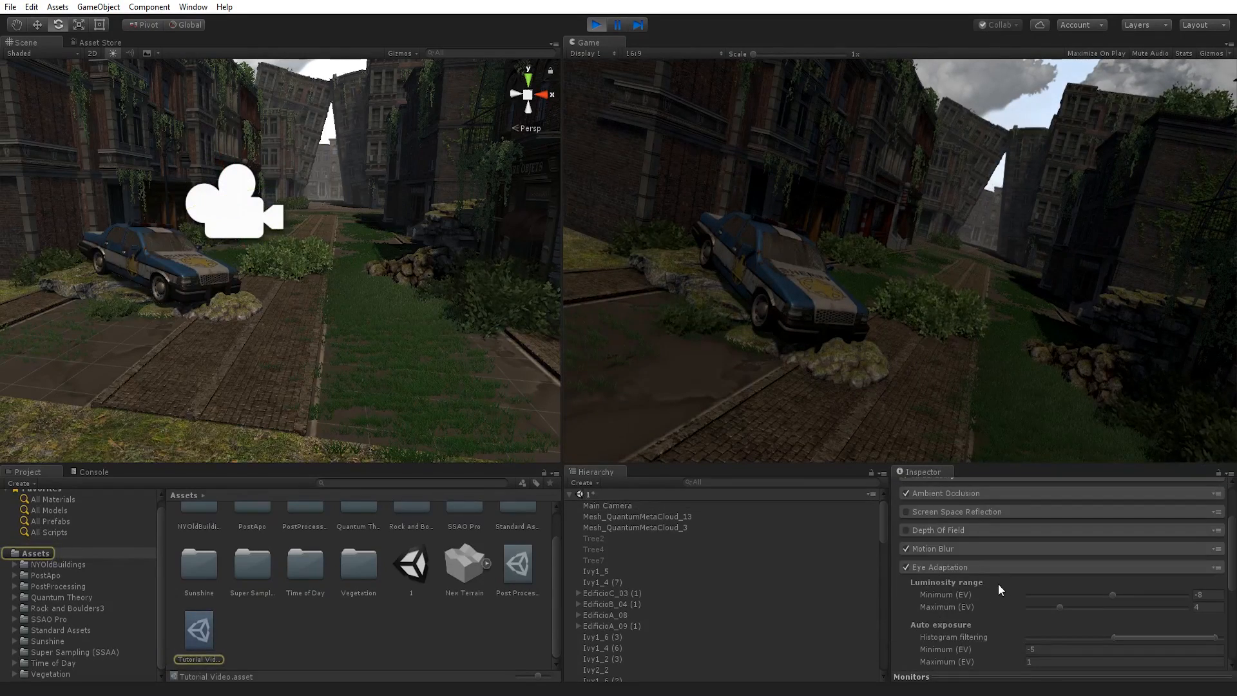
{"action": "left_click", "coordinate": [906, 566]}
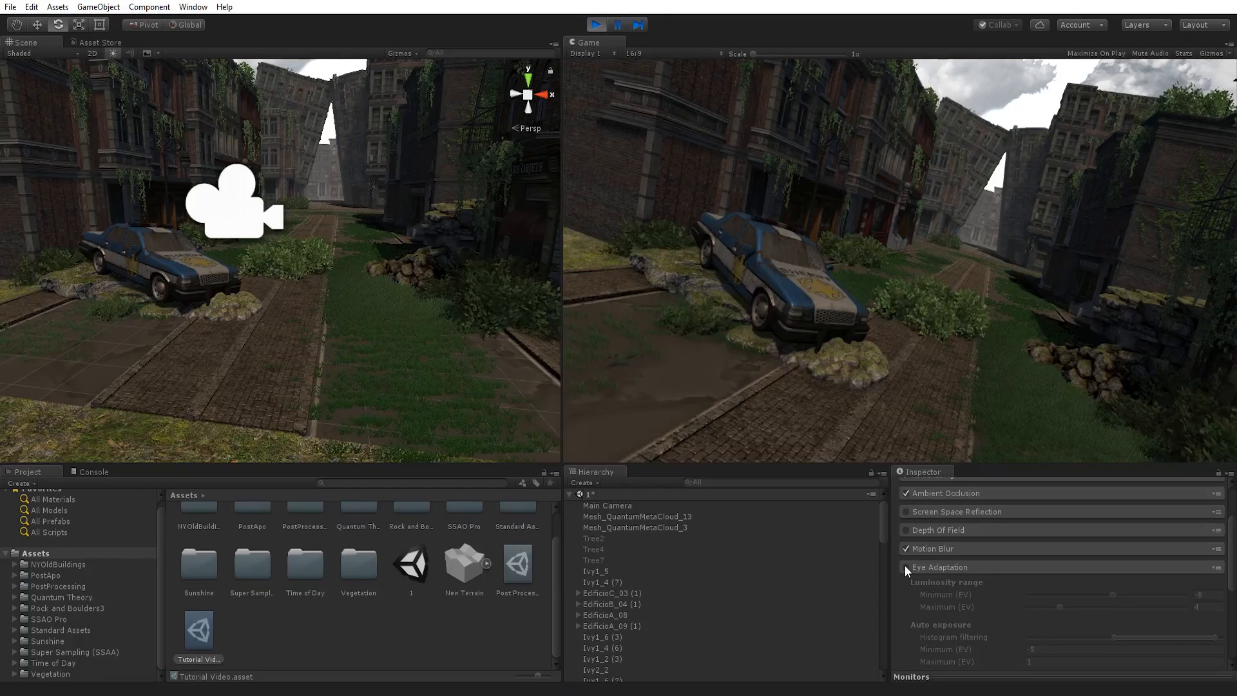
{"action": "left_click", "coordinate": [229, 211]}
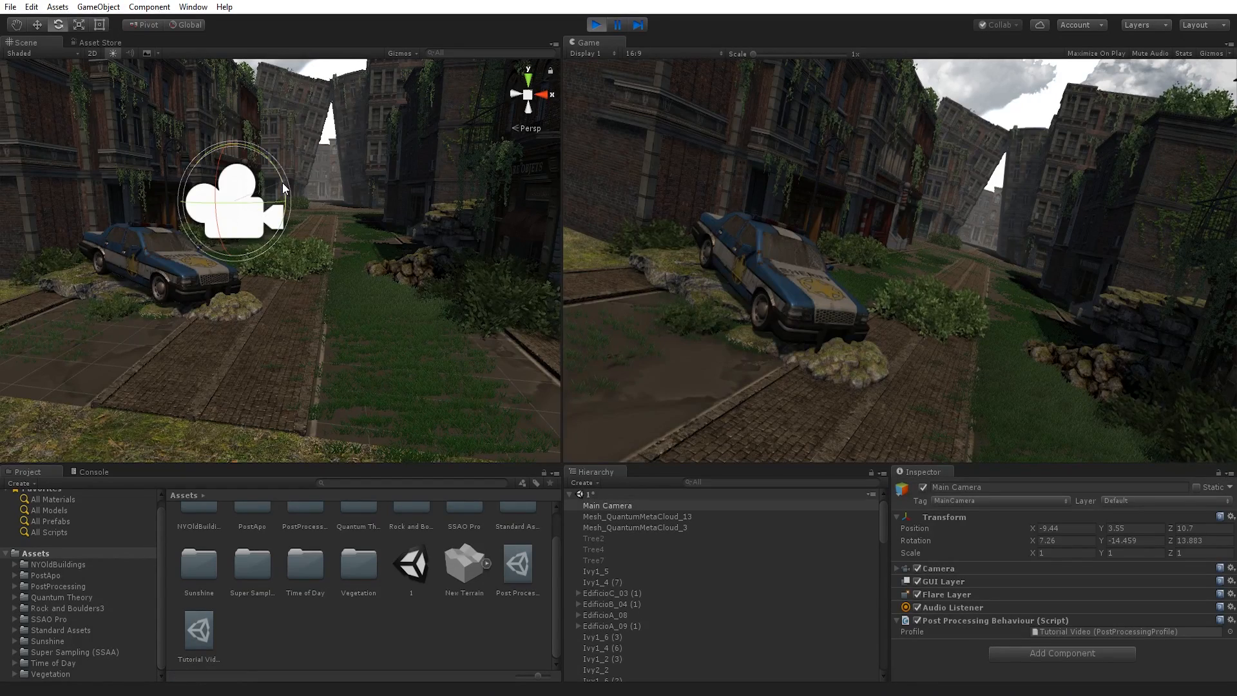
{"action": "left_click_drag", "start_coordinate": [282, 183], "coordinate": [220, 212]}
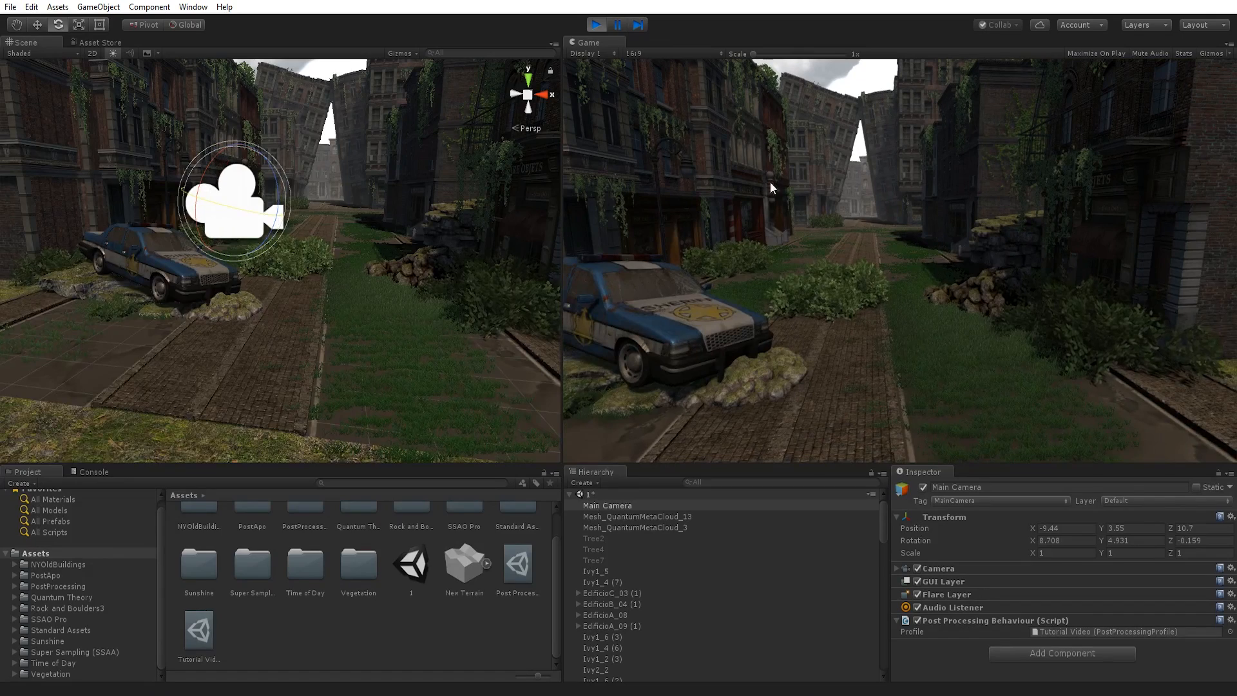
Re-enable Eye Adaptation in the Tutorial Video profile, set its luminosity range to -7 and 14 EV, and rotate the Main Camera to preview it
{"action": "left_click_drag", "start_coordinate": [225, 171], "coordinate": [343, 286]}
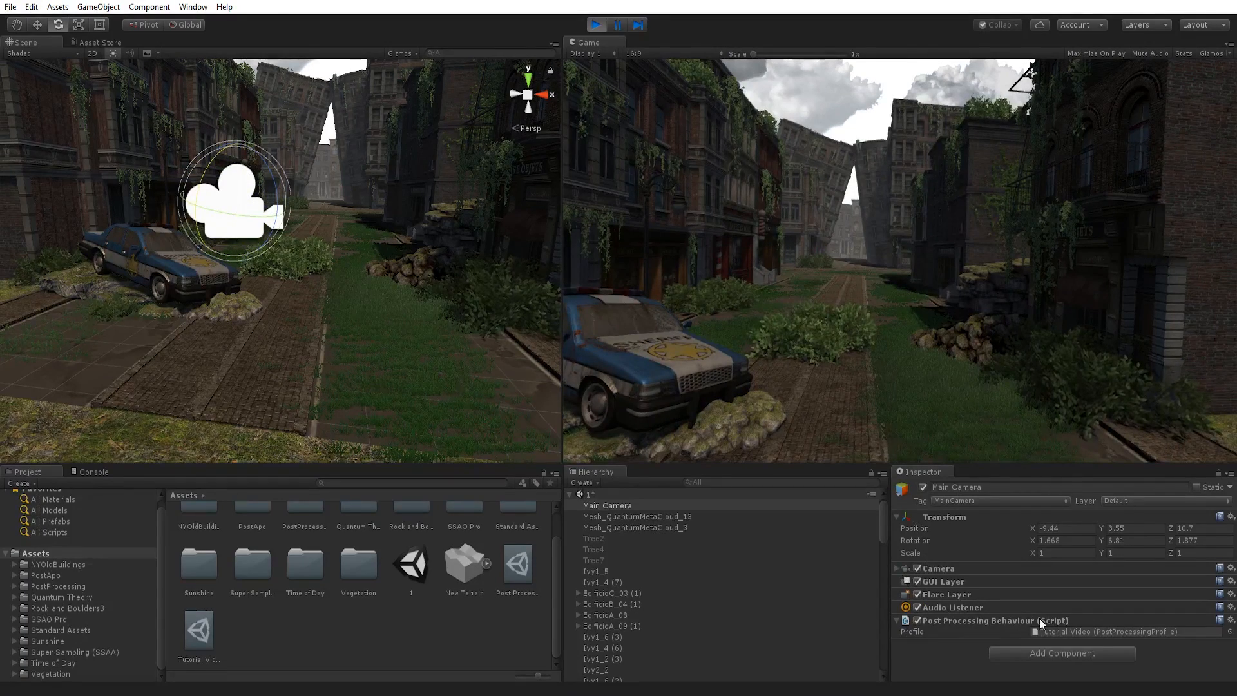
{"action": "double_click", "coordinate": [1061, 631]}
{"action": "scroll", "coordinate": [920, 637], "scroll_direction": "down", "scroll_amount": 5}
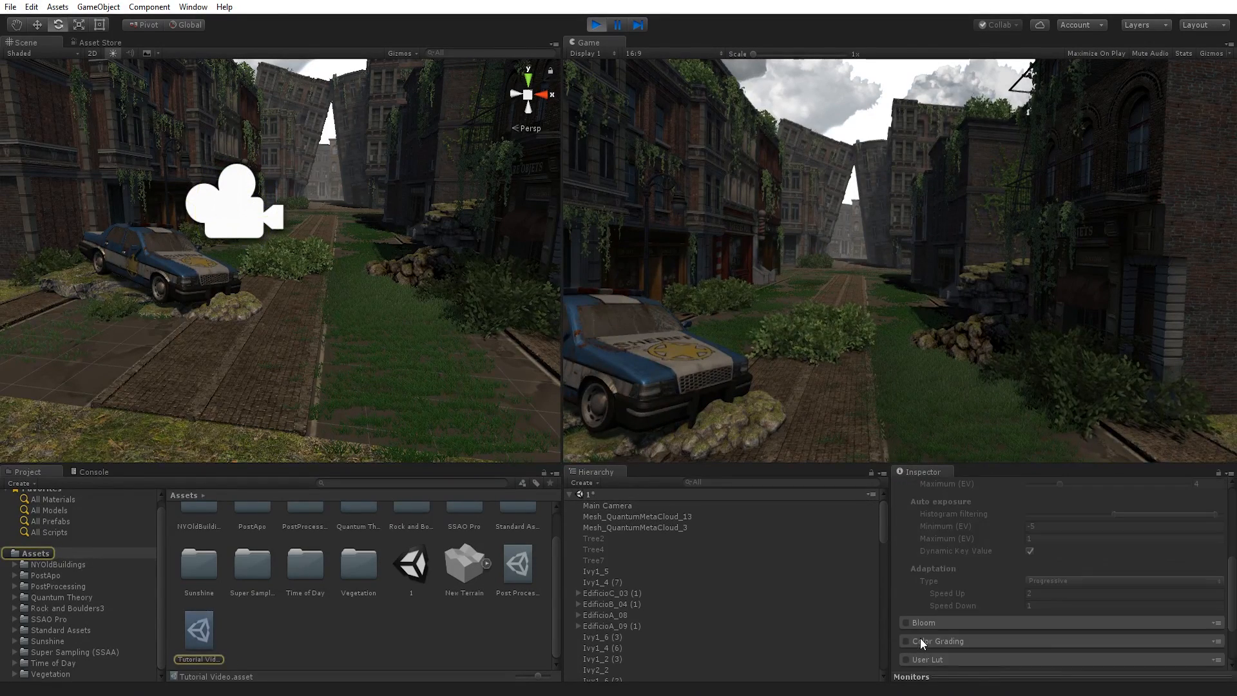
{"action": "scroll", "coordinate": [921, 628], "scroll_direction": "up", "scroll_amount": 2}
{"action": "left_click", "coordinate": [904, 527]}
{"action": "left_click_drag", "start_coordinate": [1112, 554], "coordinate": [1185, 576]}
{"action": "left_click", "coordinate": [254, 210]}
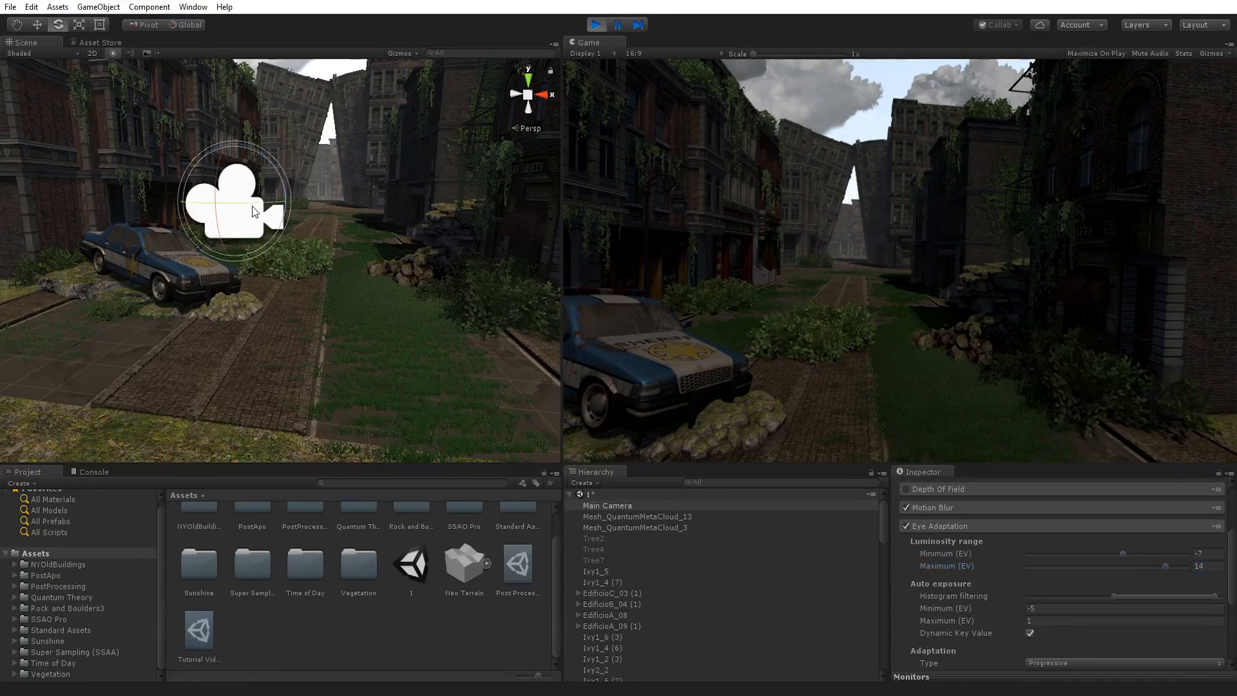
{"action": "left_click_drag", "start_coordinate": [218, 245], "coordinate": [307, 195]}
In the Tutorial Video profile, try an auto exposure Minimum of -24.96 EV, and restore it to -5
{"action": "left_click", "coordinate": [1050, 631]}
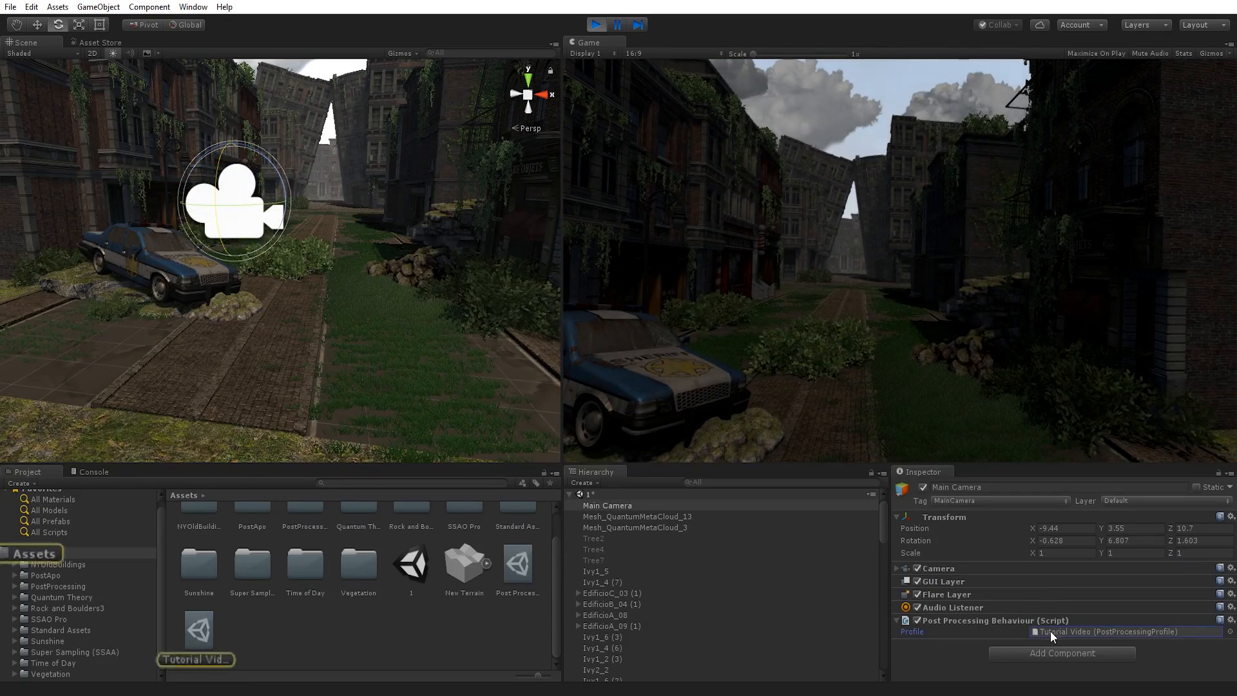
{"action": "double_click", "coordinate": [1050, 631]}
{"action": "scroll", "coordinate": [1031, 599], "scroll_direction": "down", "scroll_amount": 5}
{"action": "scroll", "coordinate": [1069, 542], "scroll_direction": "up", "scroll_amount": 1}
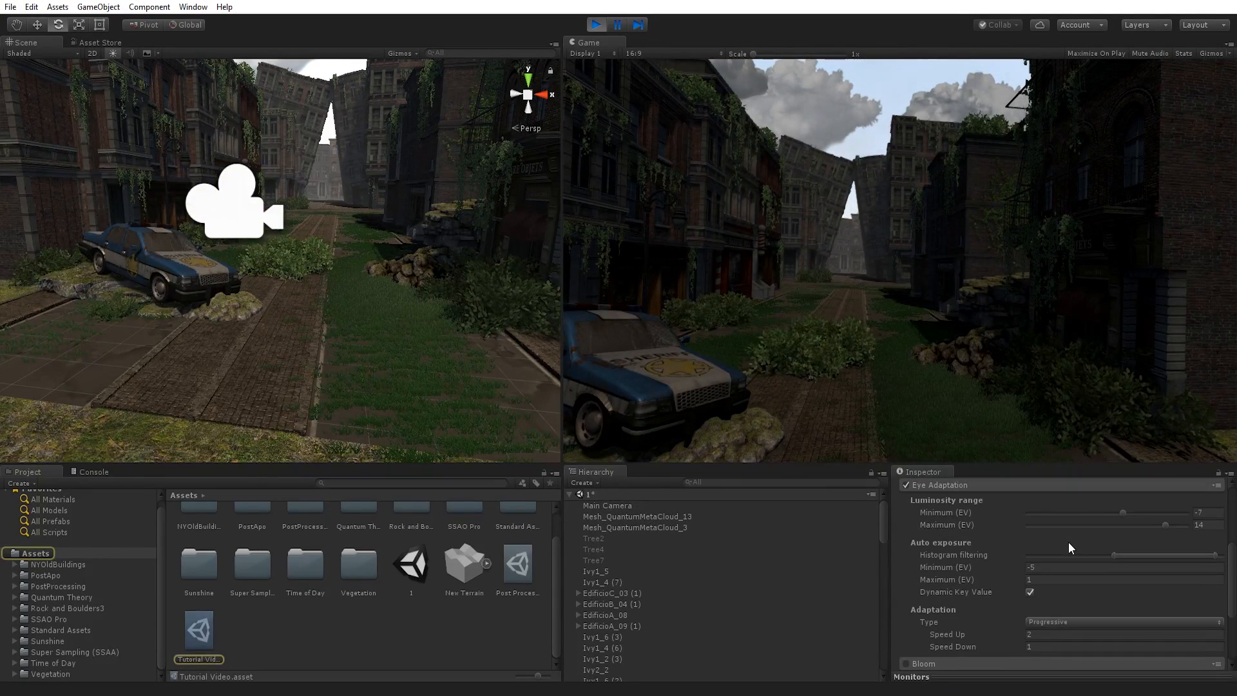
{"action": "left_click_drag", "start_coordinate": [975, 565], "coordinate": [804, 546]}
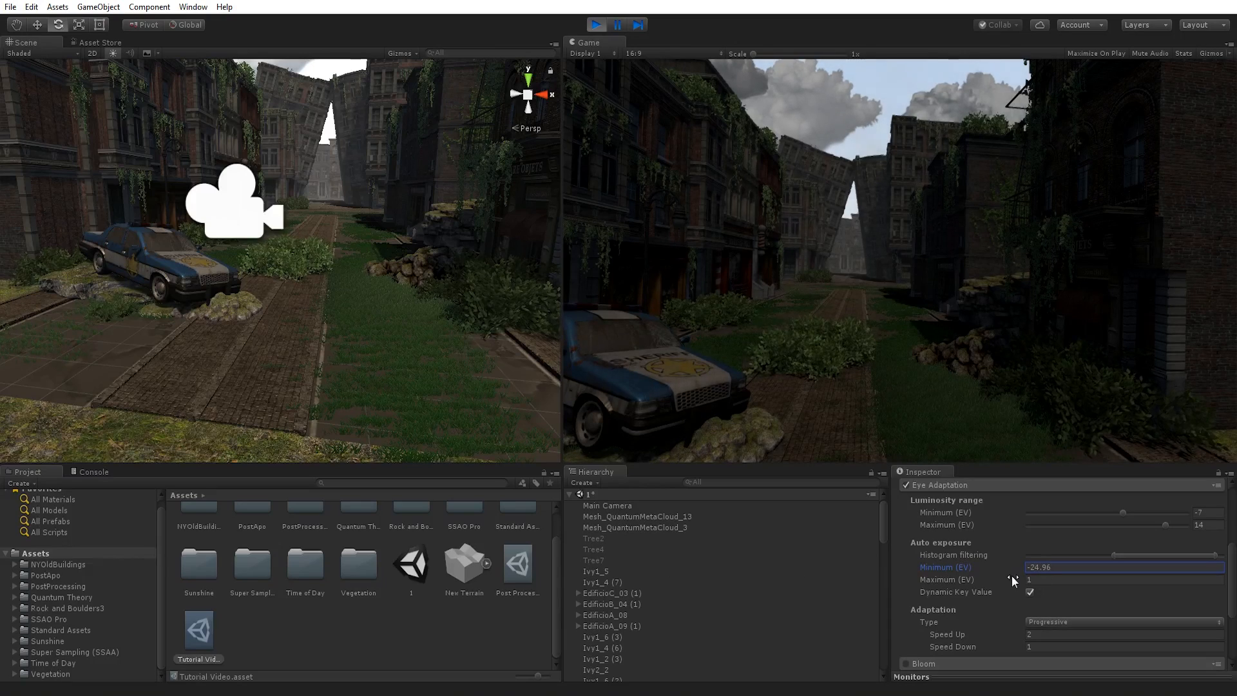
{"action": "type", "text": "-5"}
{"action": "key", "text": "Tab"}
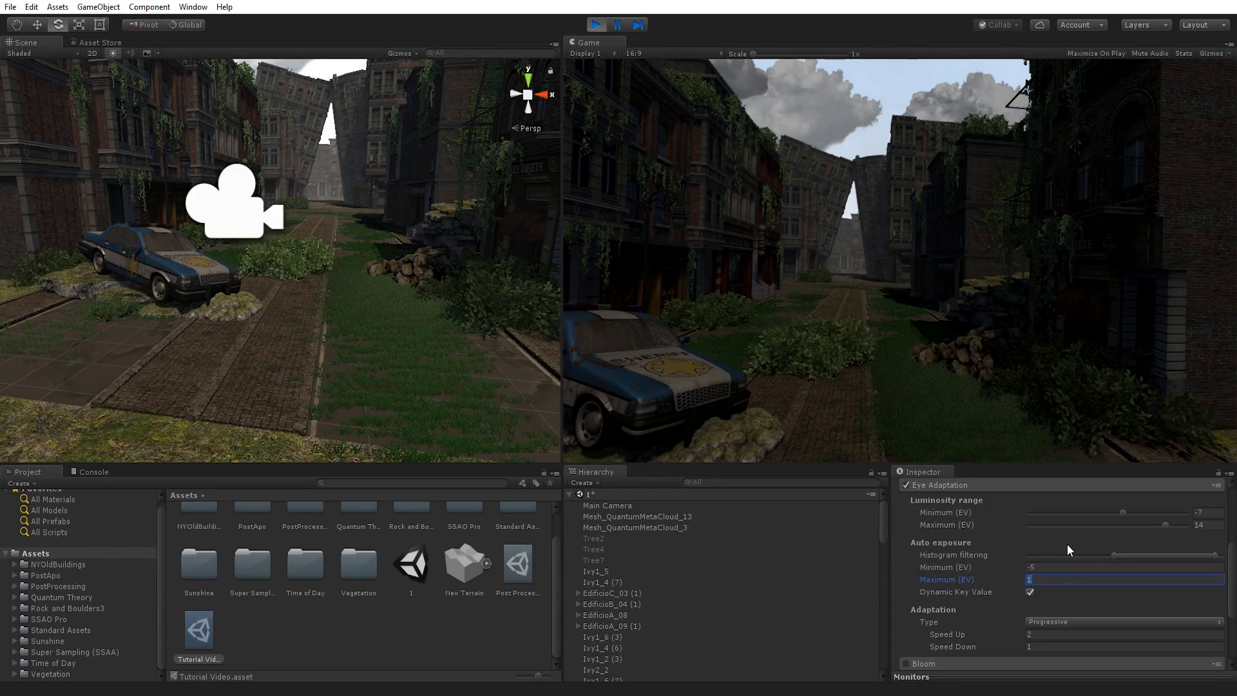
Try an auto exposure Maximum of 41 EV for Eye Adaptation, and restore it to 1
{"action": "mouse_move", "coordinate": [956, 582]}
{"action": "left_mouse_down"}
{"action": "mouse_move", "coordinate": [1003, 582]}
{"action": "mouse_move", "coordinate": [694, 596]}
{"action": "mouse_move", "coordinate": [969, 574]}
{"action": "left_mouse_up"}
{"action": "type", "text": "4"}
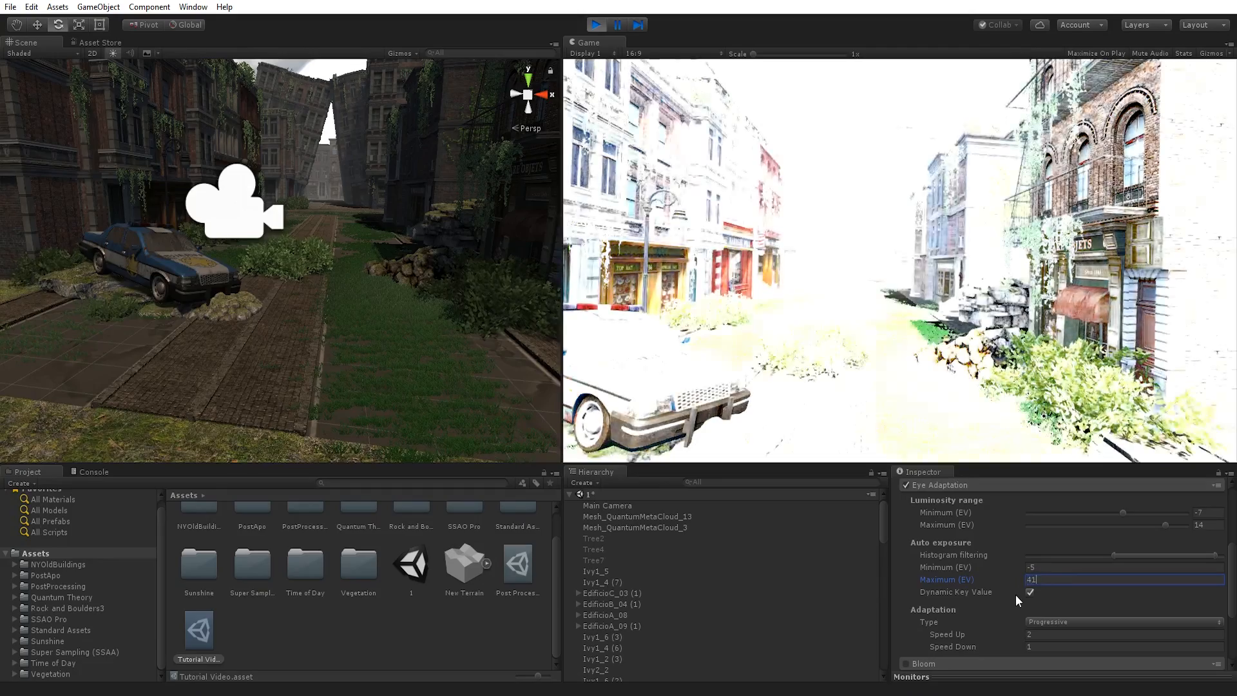
{"action": "key", "text": "BackSpace"}
{"action": "type", "text": "1"}
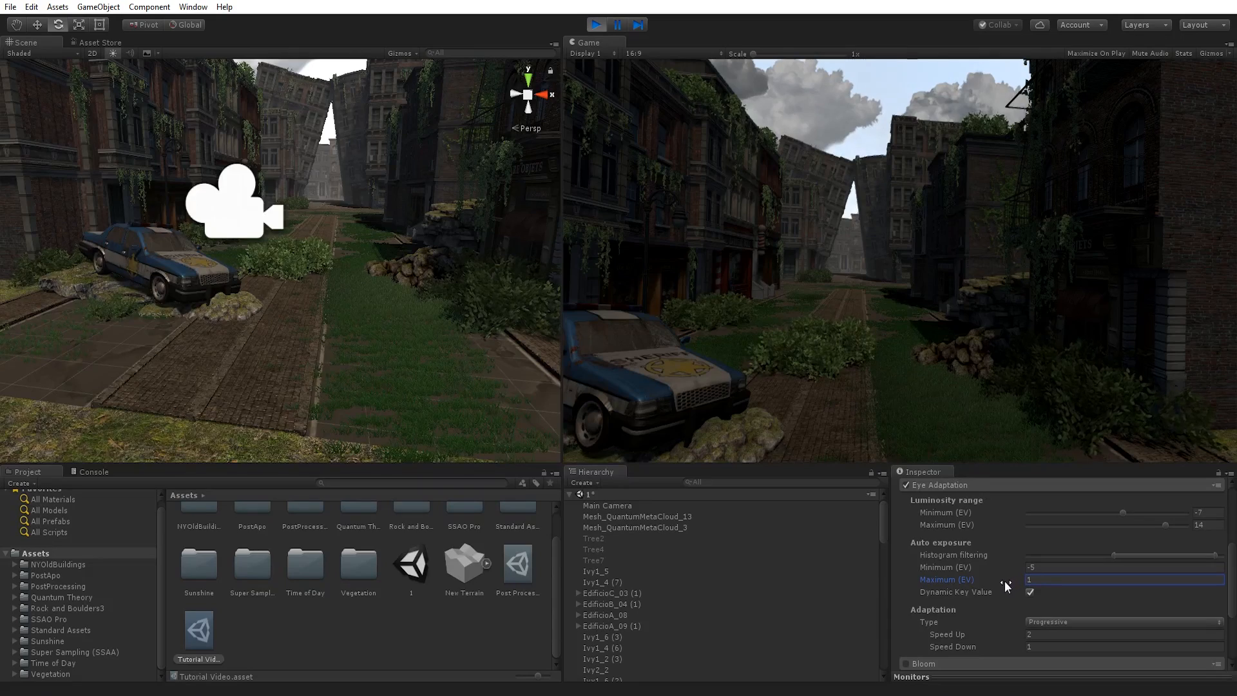
Lower the auto exposure Maximum to -3.5 EV and rotate the Main Camera to preview the exposure
{"action": "left_click_drag", "start_coordinate": [996, 580], "coordinate": [926, 578]}
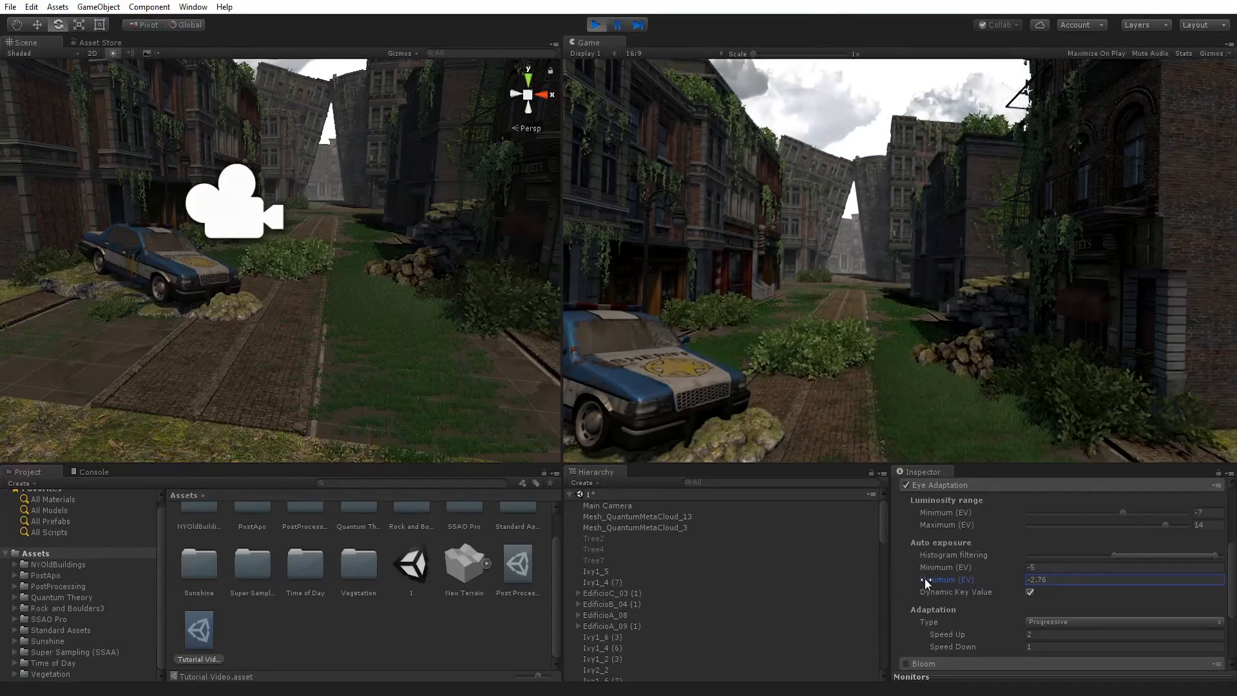
{"action": "left_click", "coordinate": [1054, 578]}
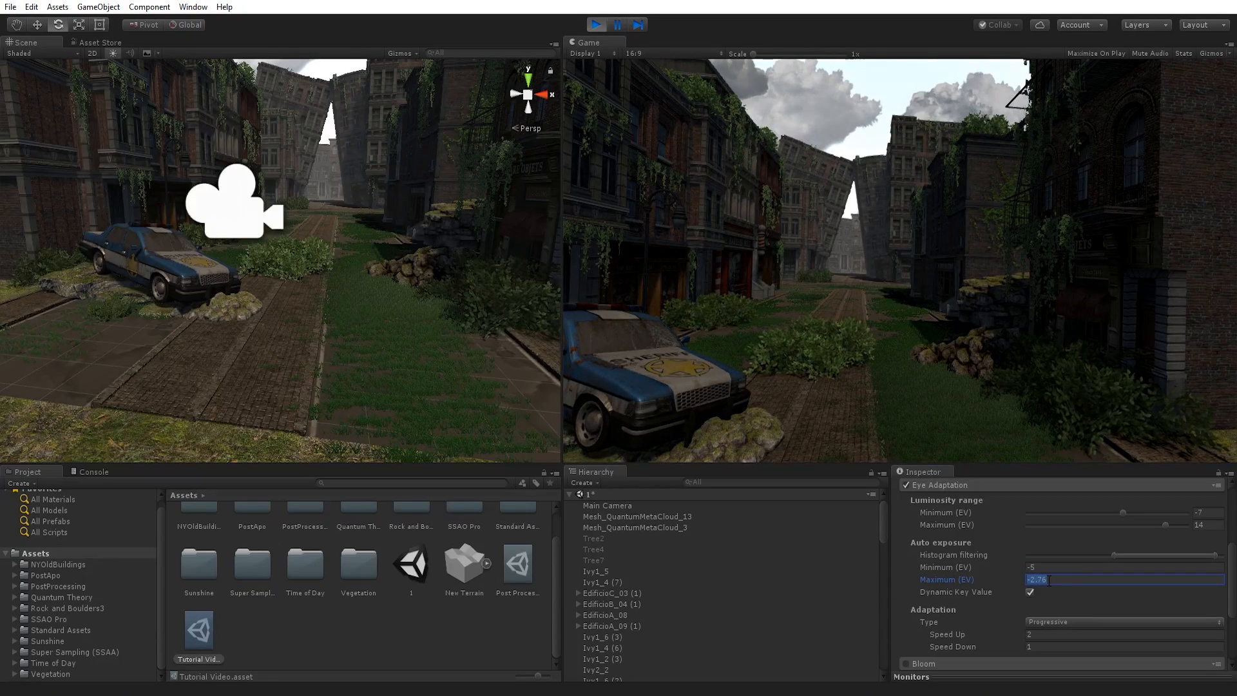
{"action": "type", "text": "-2"}
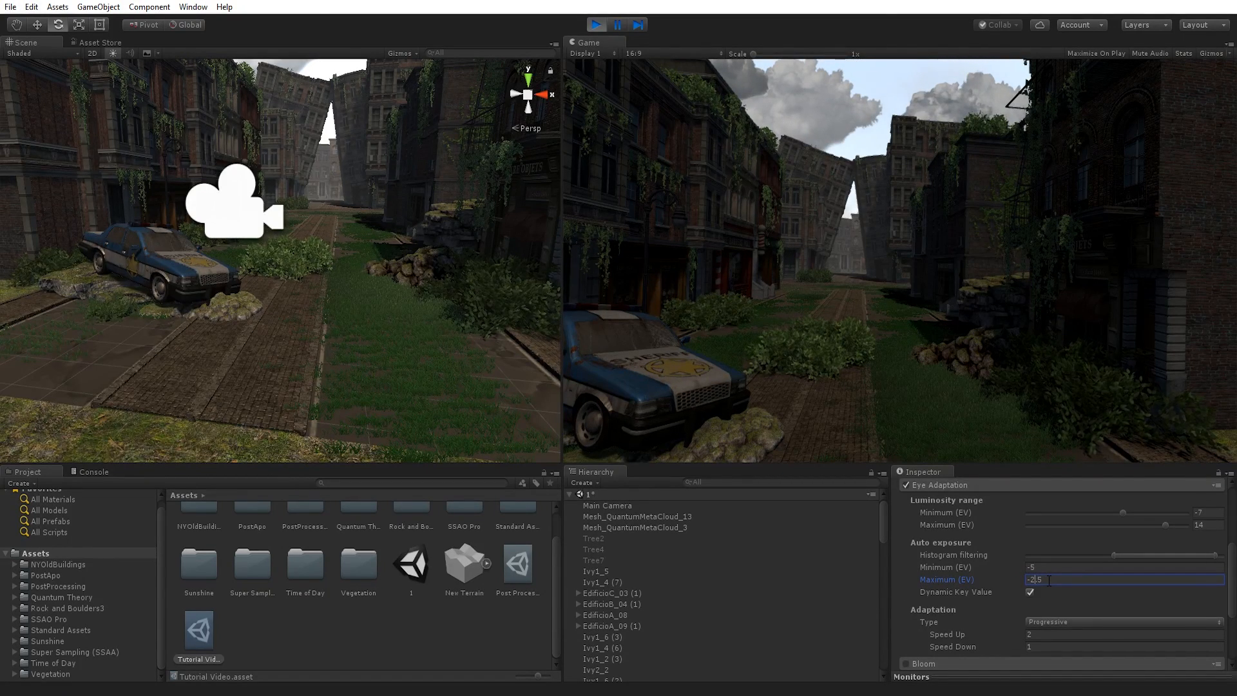
{"action": "key", "text": "BackSpace"}
{"action": "type", "text": "3"}
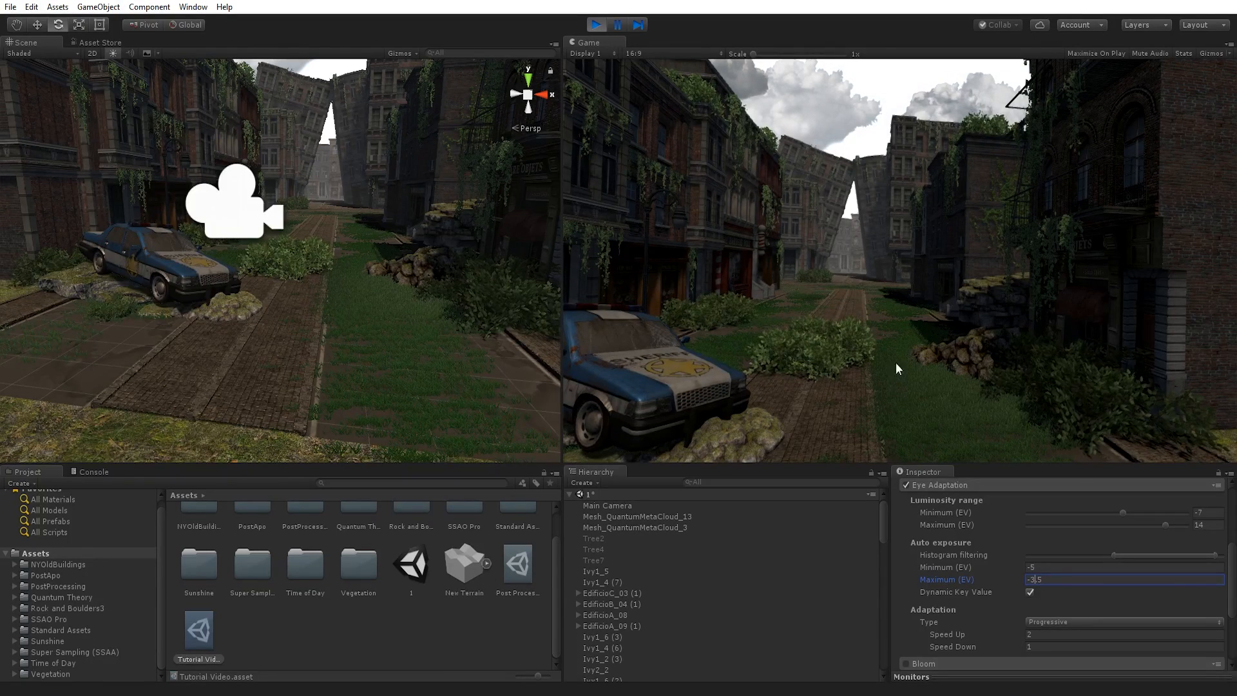
{"action": "left_click_drag", "start_coordinate": [229, 180], "coordinate": [305, 196]}
Turn off Dynamic Key Value in the profile's Eye Adaptation settings and rotate the Main Camera to preview the exposure
{"action": "double_click", "coordinate": [1124, 637]}
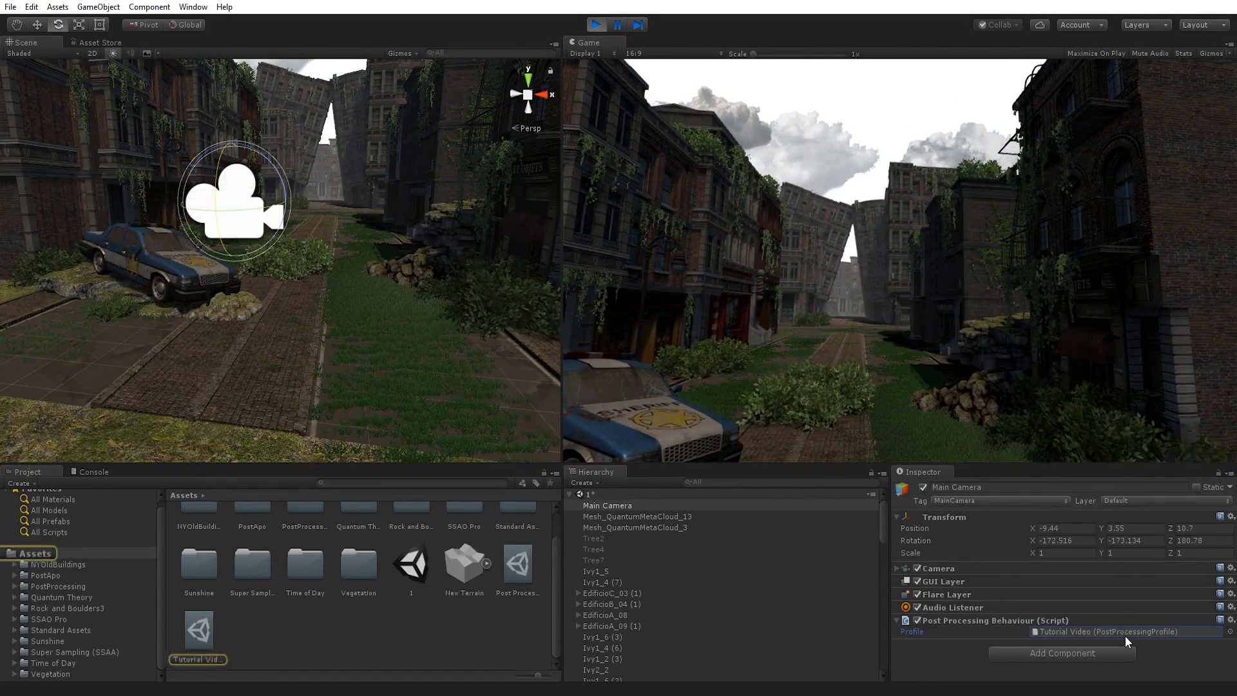
{"action": "scroll", "coordinate": [963, 648], "scroll_direction": "down", "scroll_amount": 3}
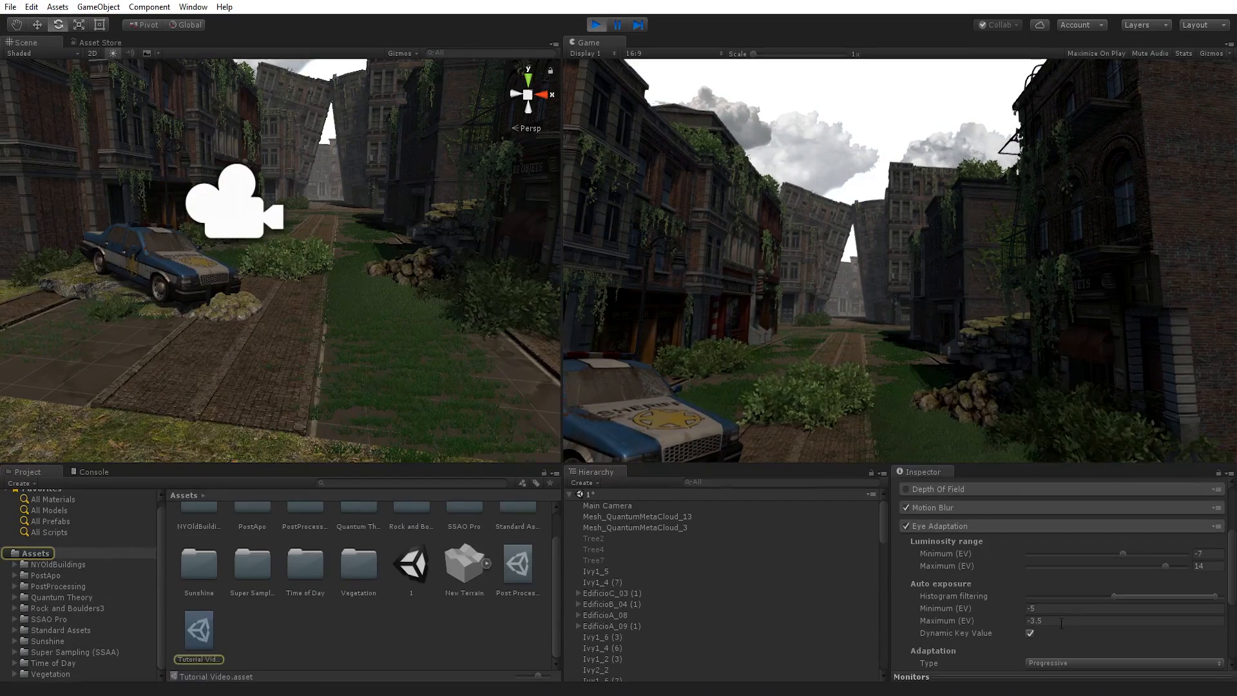
{"action": "left_click", "coordinate": [1029, 634]}
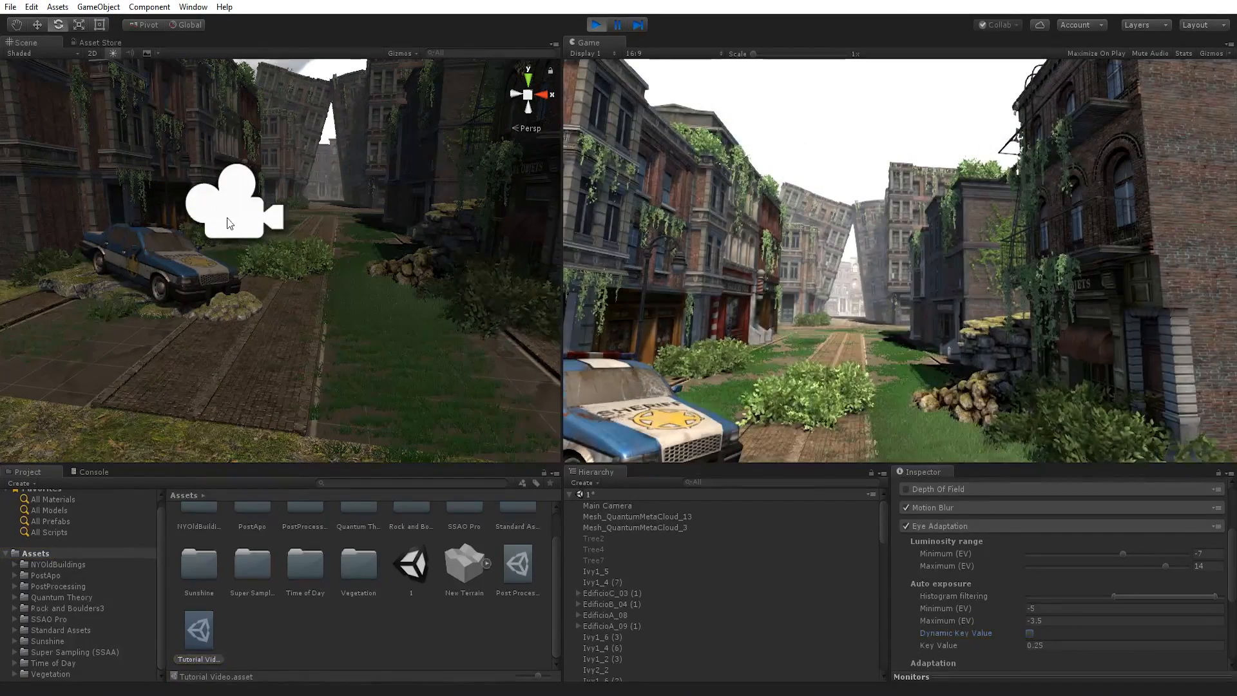
{"action": "left_click", "coordinate": [219, 185]}
{"action": "left_click_drag", "start_coordinate": [219, 185], "coordinate": [268, 161]}
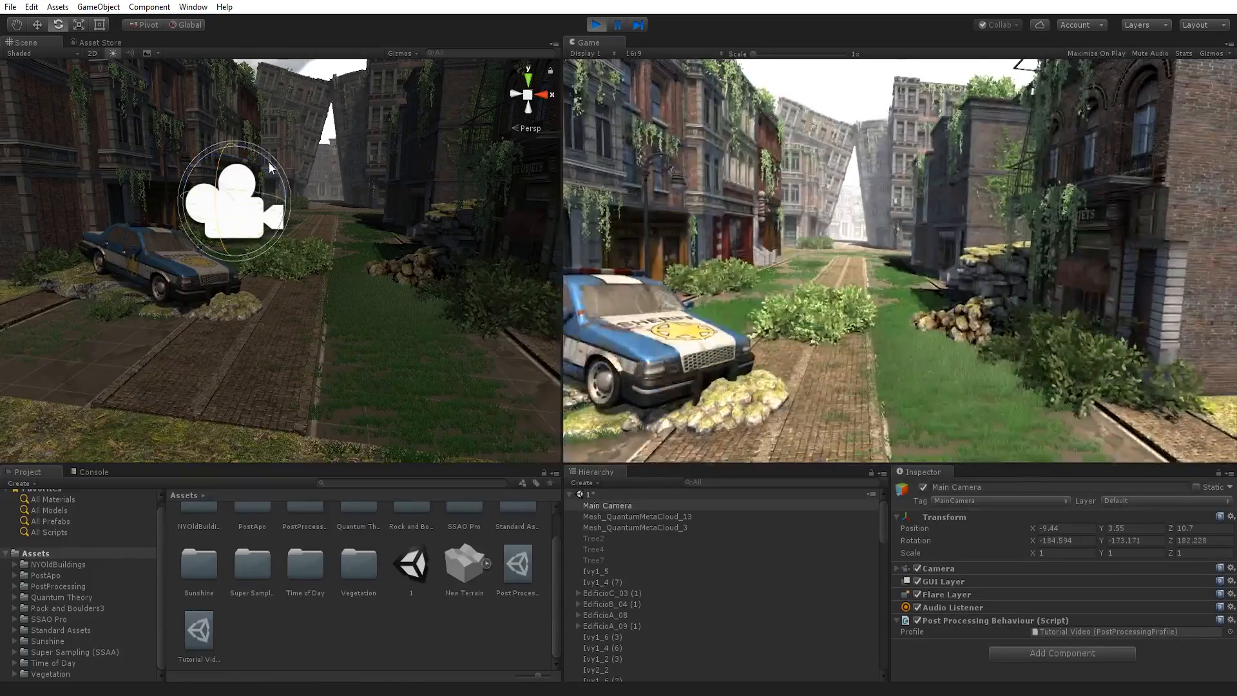
Try an auto exposure Maximum of 12.2 EV in the Tutorial Video profile, and set it to 1
{"action": "double_click", "coordinate": [1046, 632]}
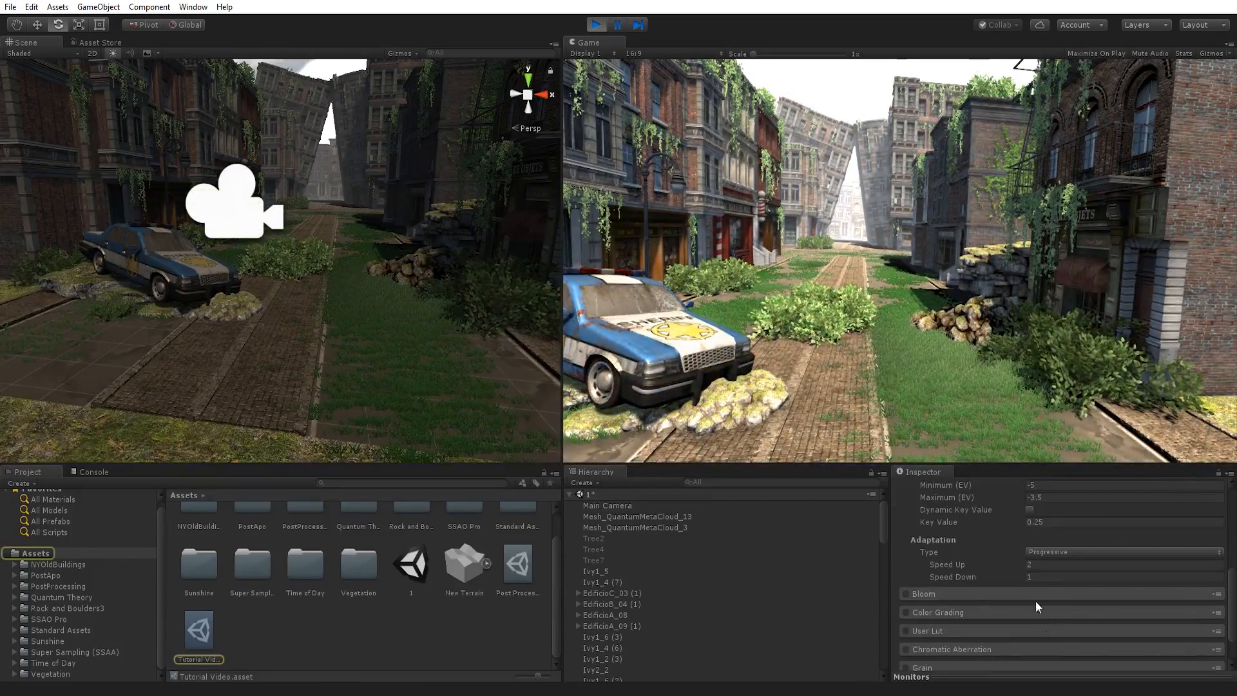
{"action": "scroll", "coordinate": [973, 515], "scroll_direction": "up", "scroll_amount": 4}
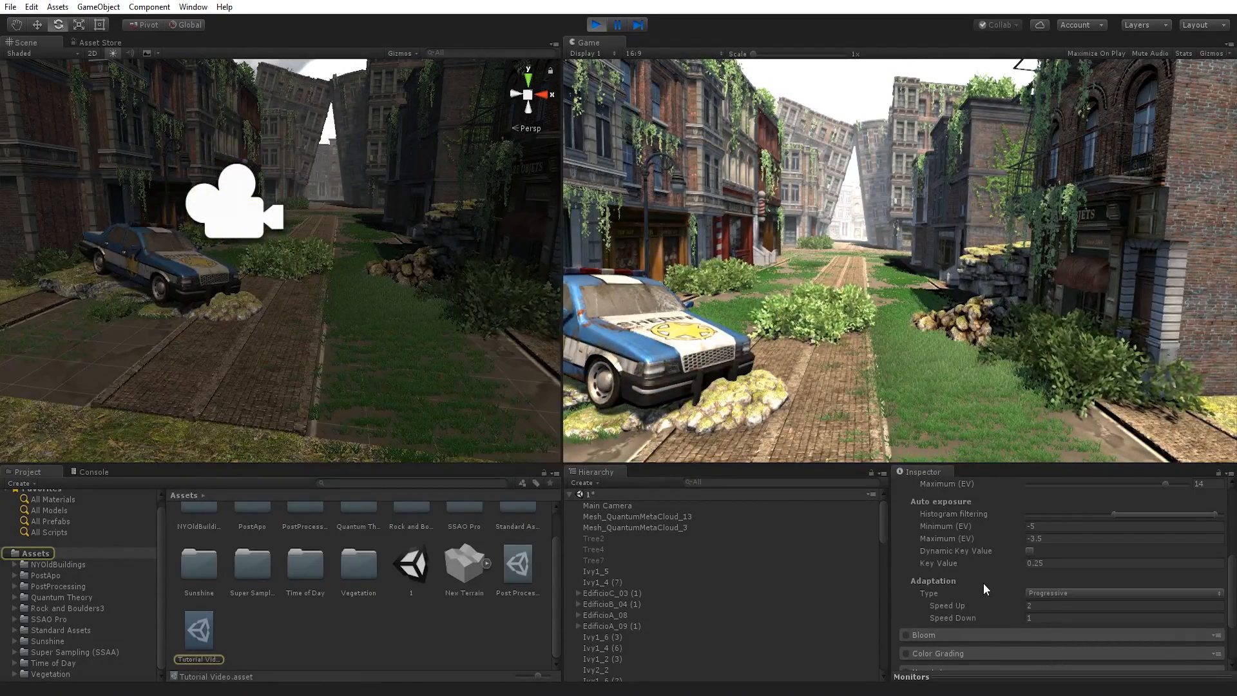
{"action": "left_click_drag", "start_coordinate": [996, 579], "coordinate": [149, 581]}
{"action": "left_click", "coordinate": [1083, 584]}
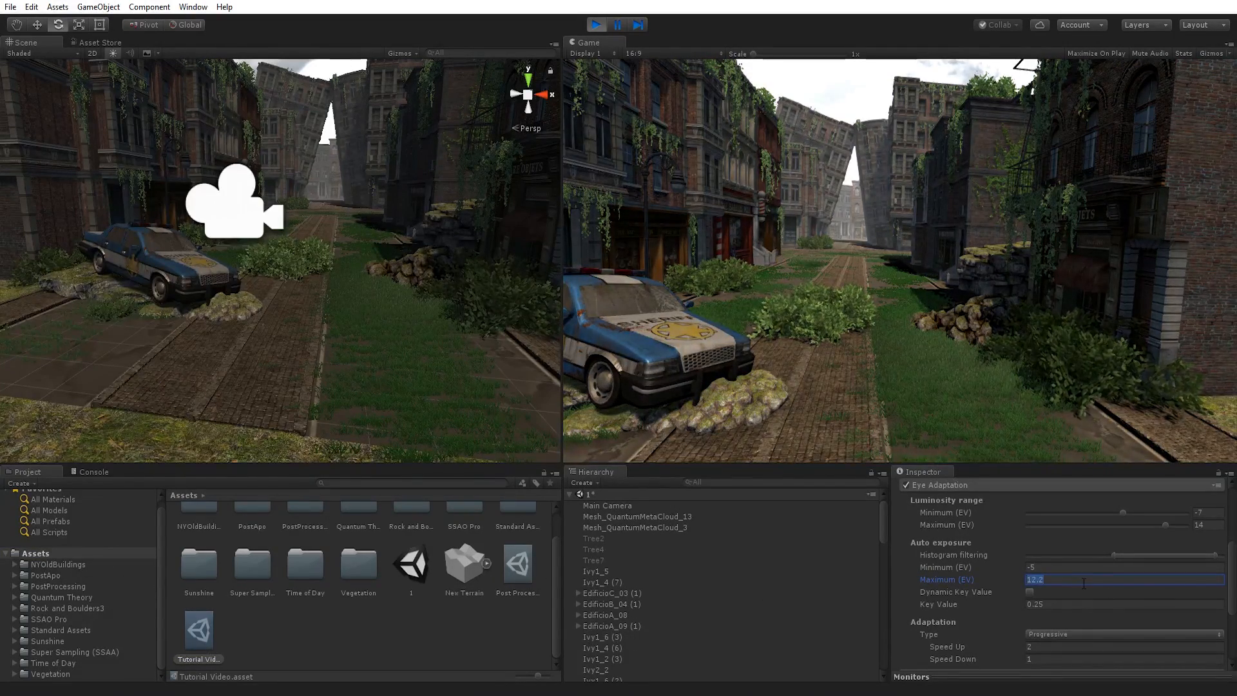
{"action": "type", "text": "1"}
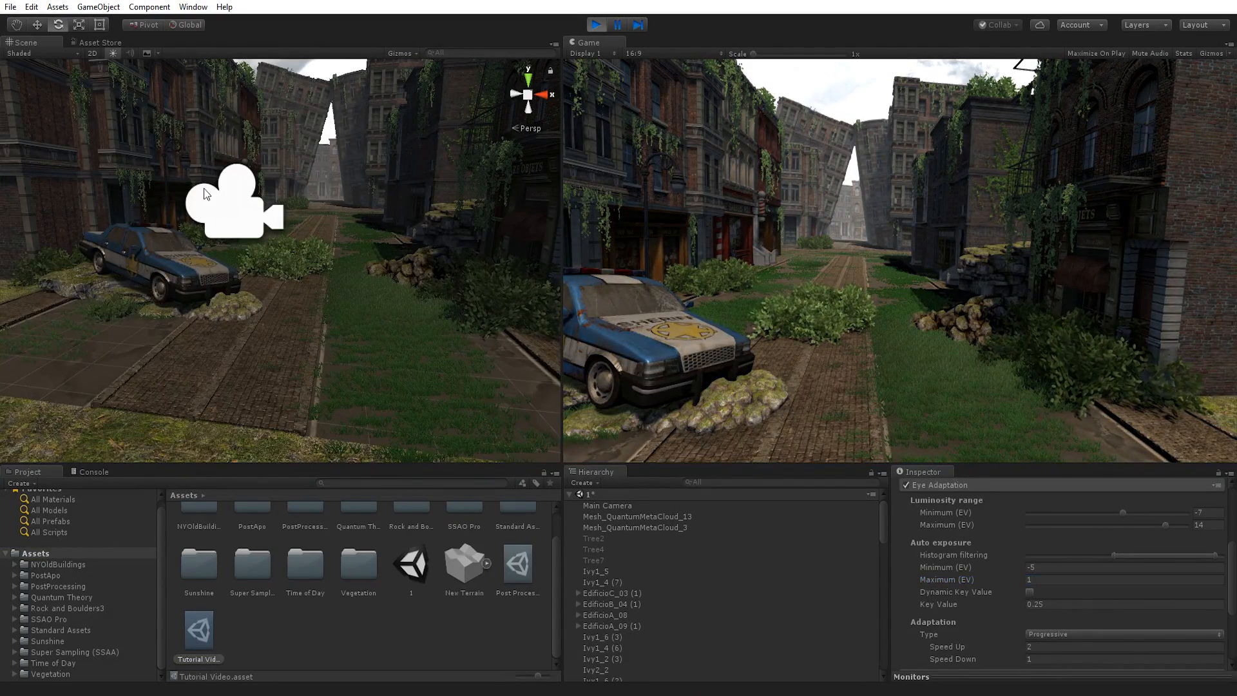
Rotate the Main Camera to check the exposure with the fixed key value, and exit play mode
{"action": "left_click", "coordinate": [205, 189]}
{"action": "left_click_drag", "start_coordinate": [226, 251], "coordinate": [300, 203]}
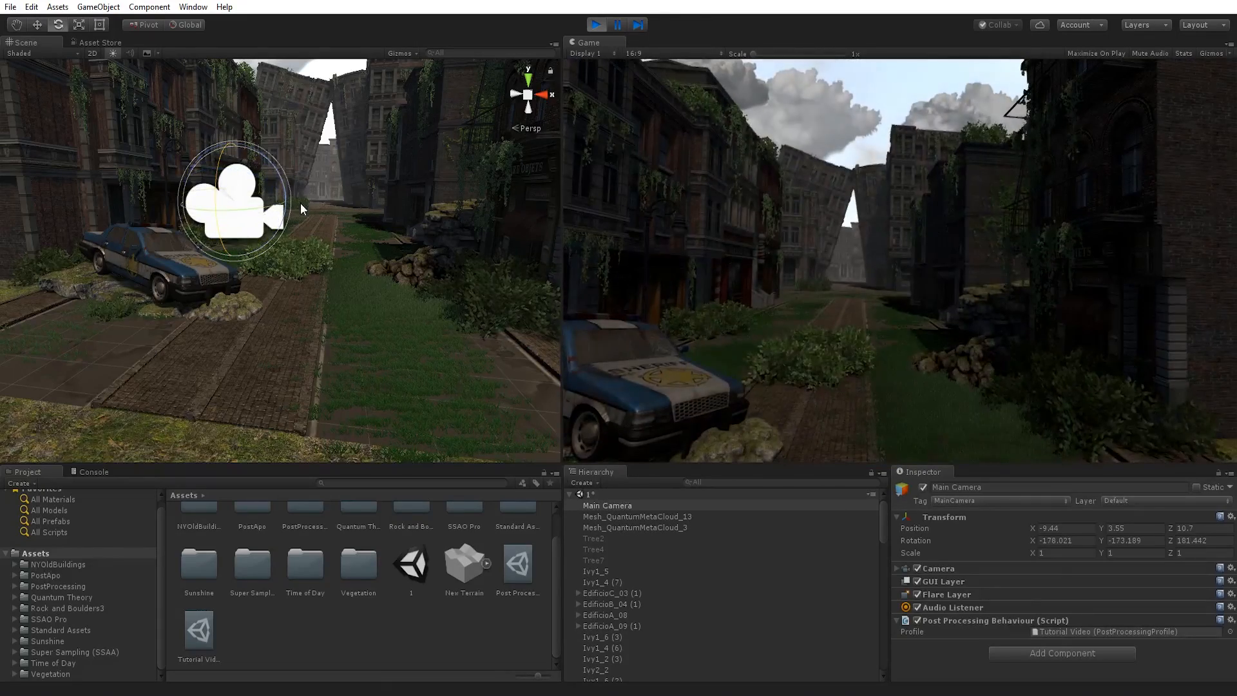
{"action": "left_click", "coordinate": [594, 25]}
Toggle Dynamic Key Value on and off in the Tutorial Video profile to compare the game view, leaving it off
{"action": "double_click", "coordinate": [1128, 634]}
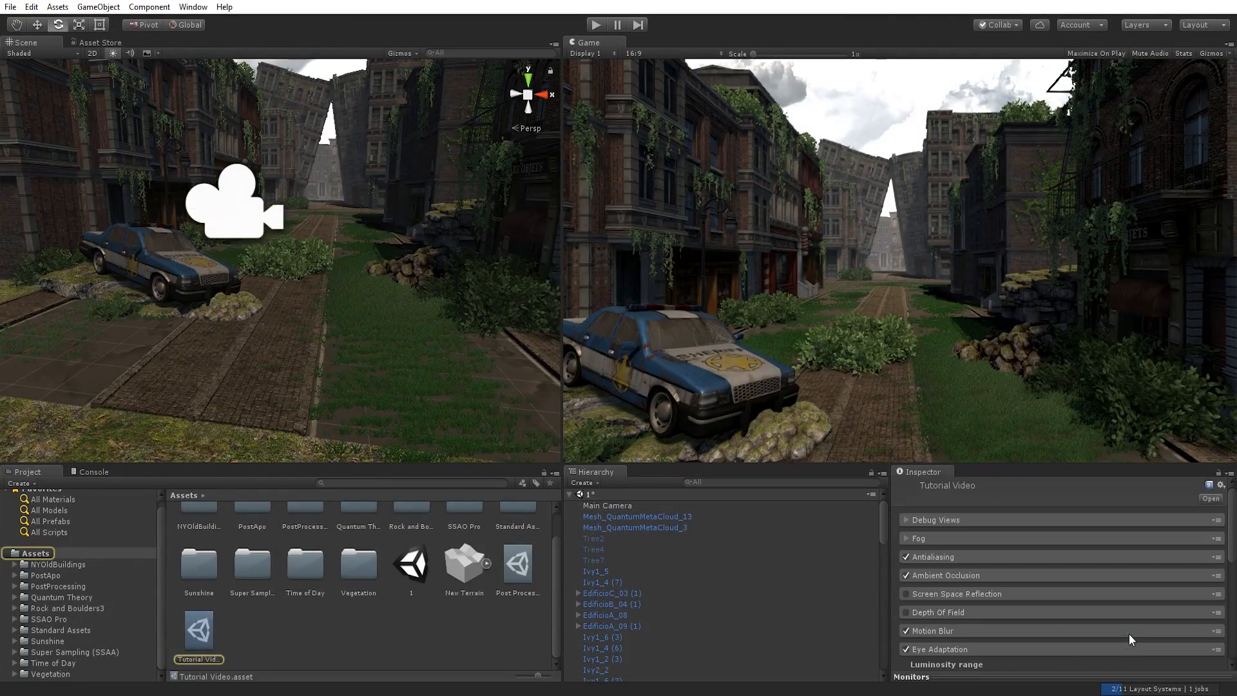
{"action": "scroll", "coordinate": [1041, 569], "scroll_direction": "down", "scroll_amount": 4}
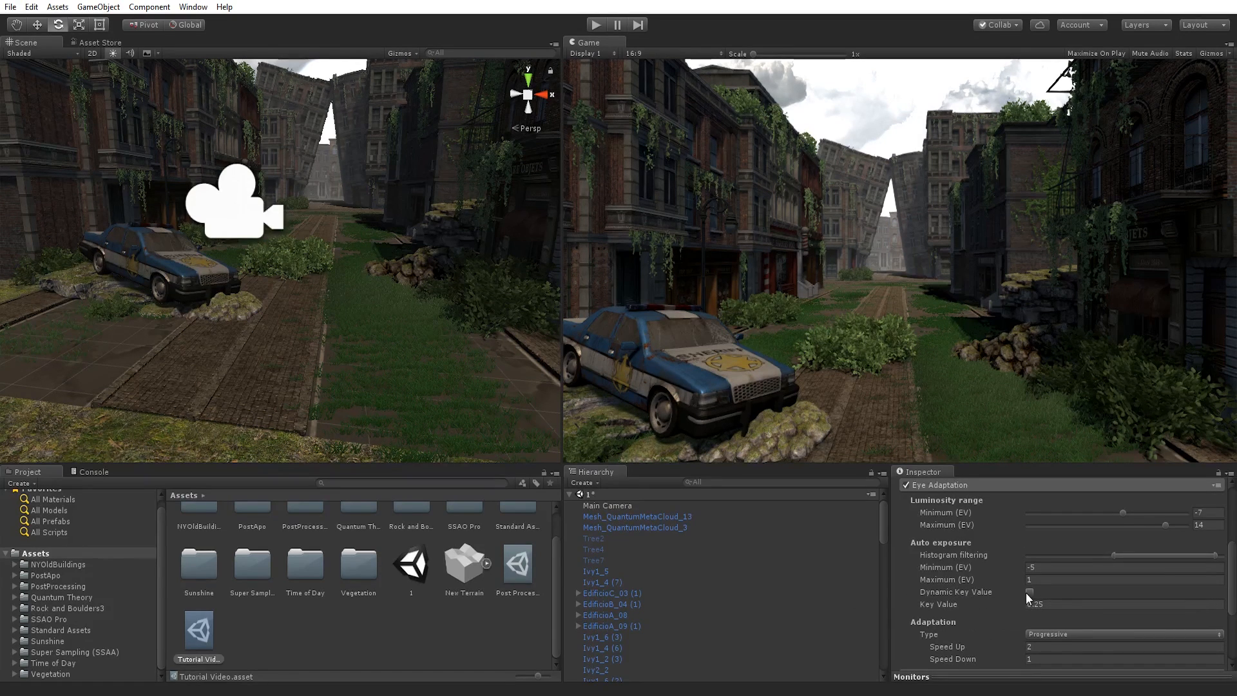
{"action": "left_click", "coordinate": [1030, 592]}
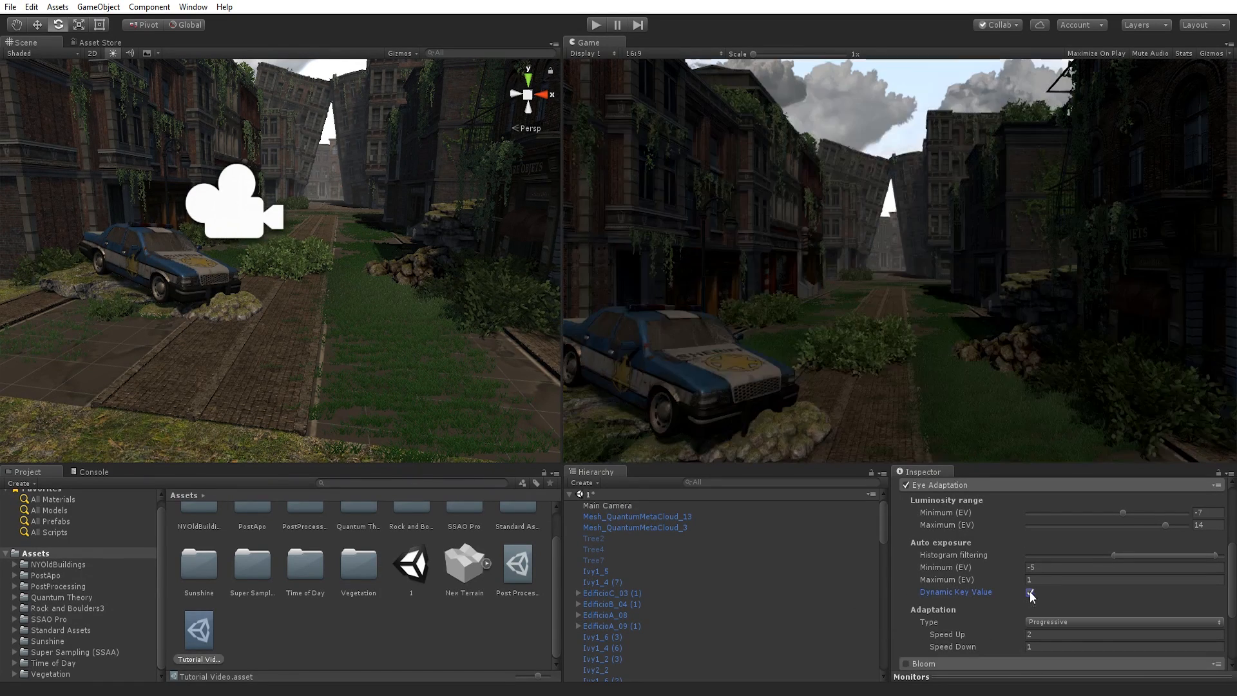
{"action": "left_click", "coordinate": [1030, 592]}
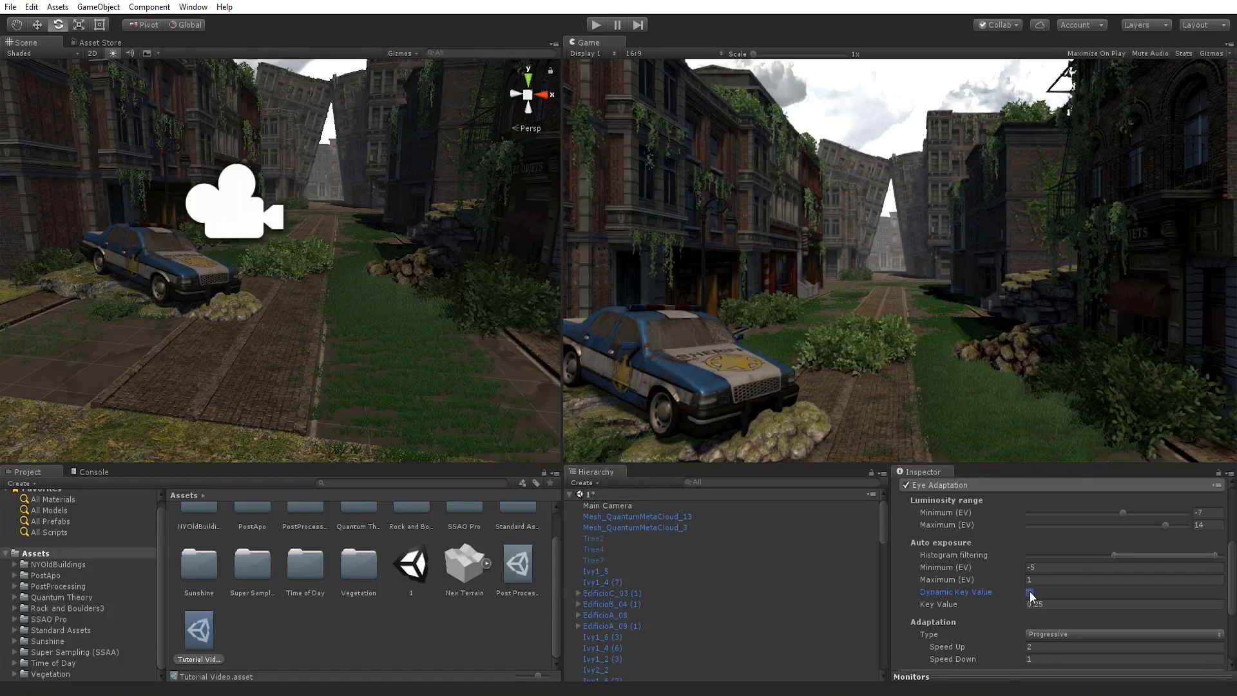
{"action": "left_click", "coordinate": [1030, 590]}
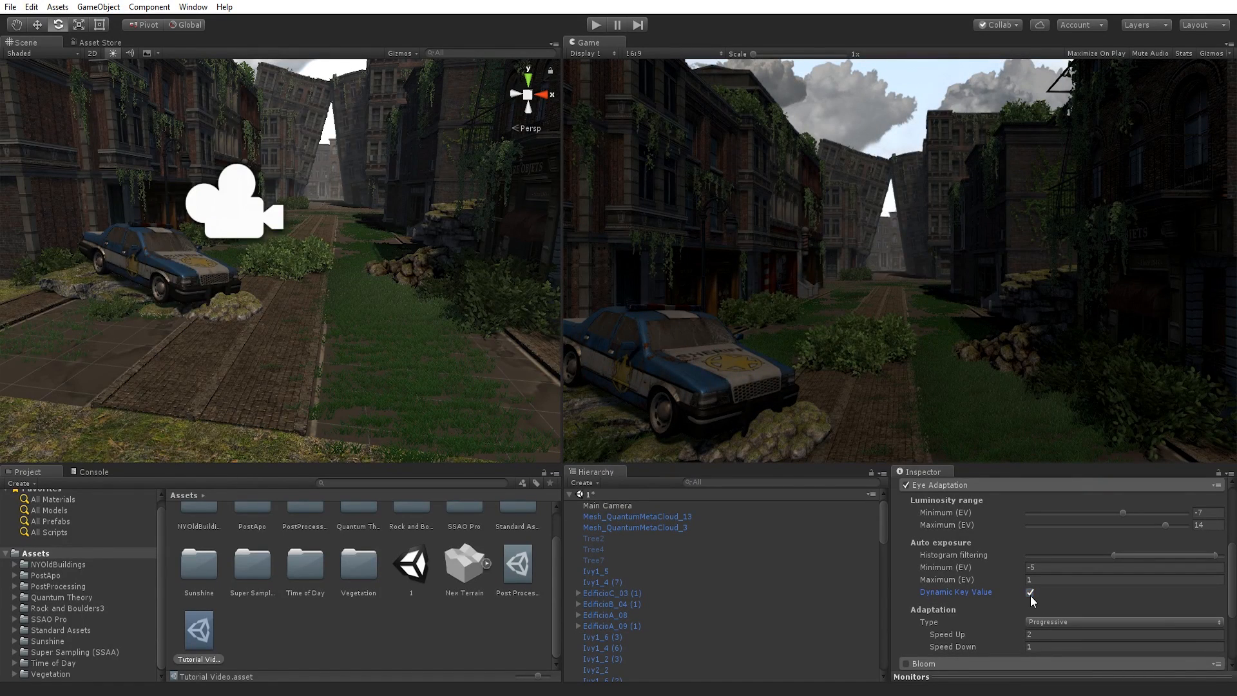
{"action": "left_click", "coordinate": [1030, 593]}
Run the scene in play mode and rotate the Main Camera to test Eye Adaptation without Dynamic Key Value
{"action": "left_click", "coordinate": [595, 24]}
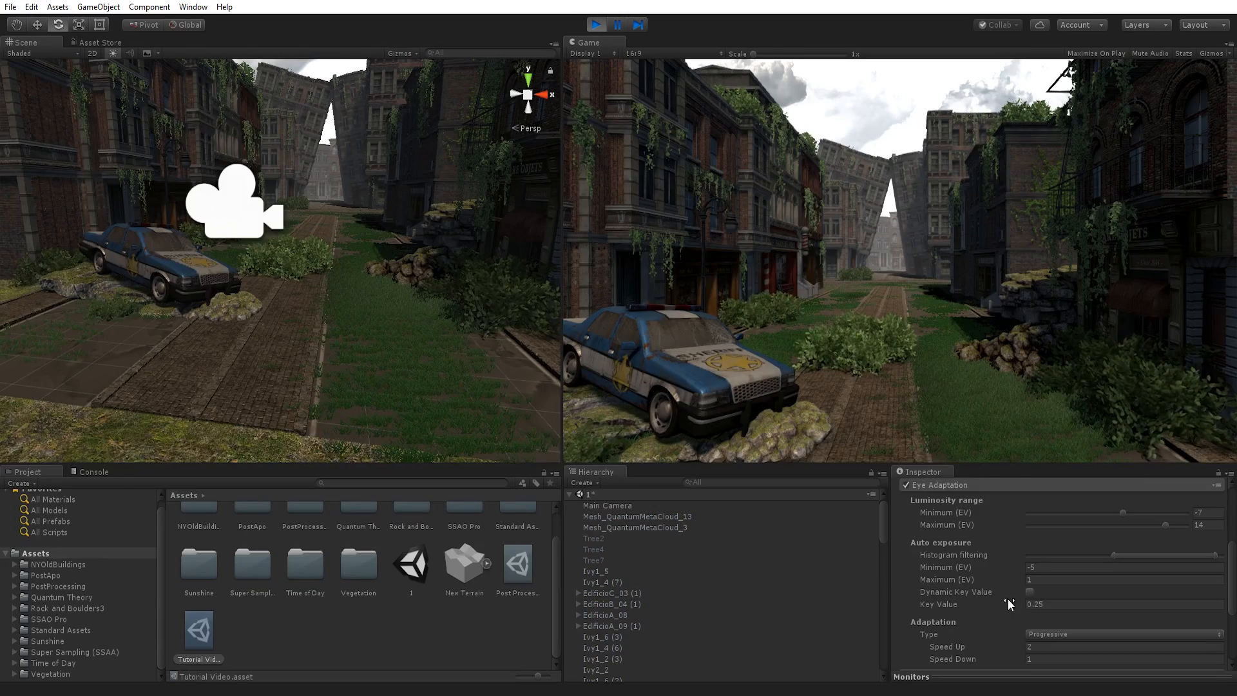
{"action": "left_click", "coordinate": [237, 210]}
{"action": "left_click_drag", "start_coordinate": [225, 179], "coordinate": [266, 183]}
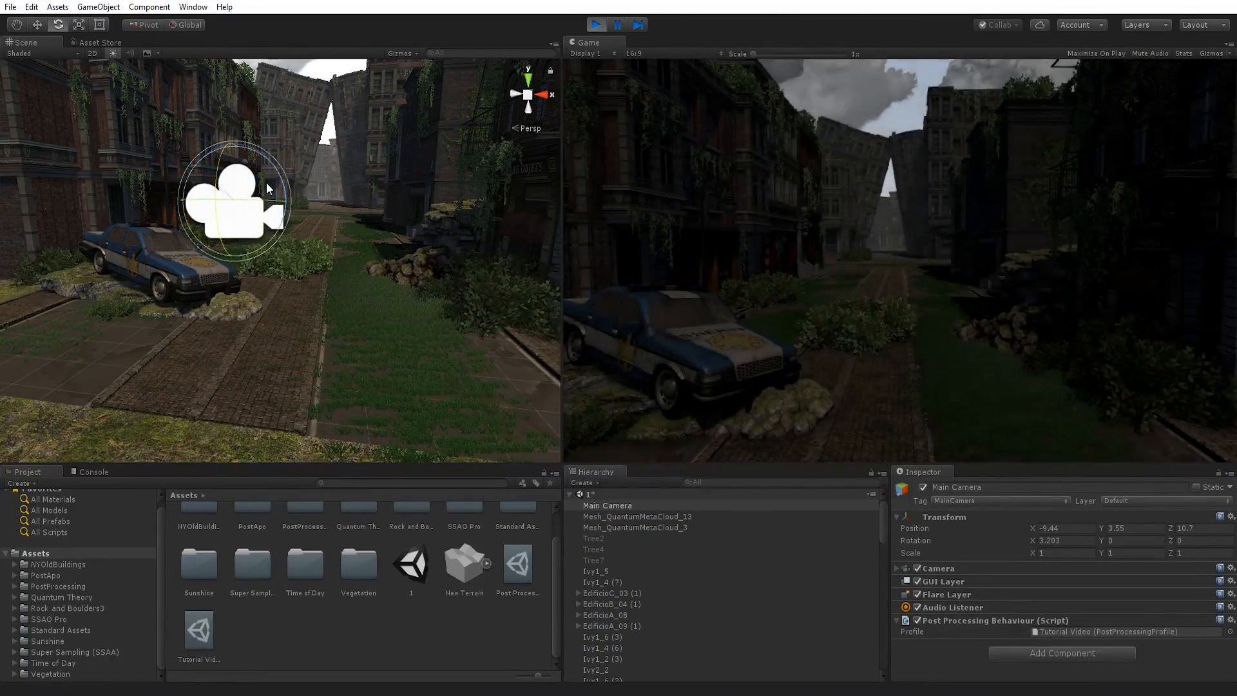
Raise the auto exposure Maximum to 115.37 EV and the Minimum to -2.66 EV in the profile, and exit play mode
{"action": "double_click", "coordinate": [1105, 629]}
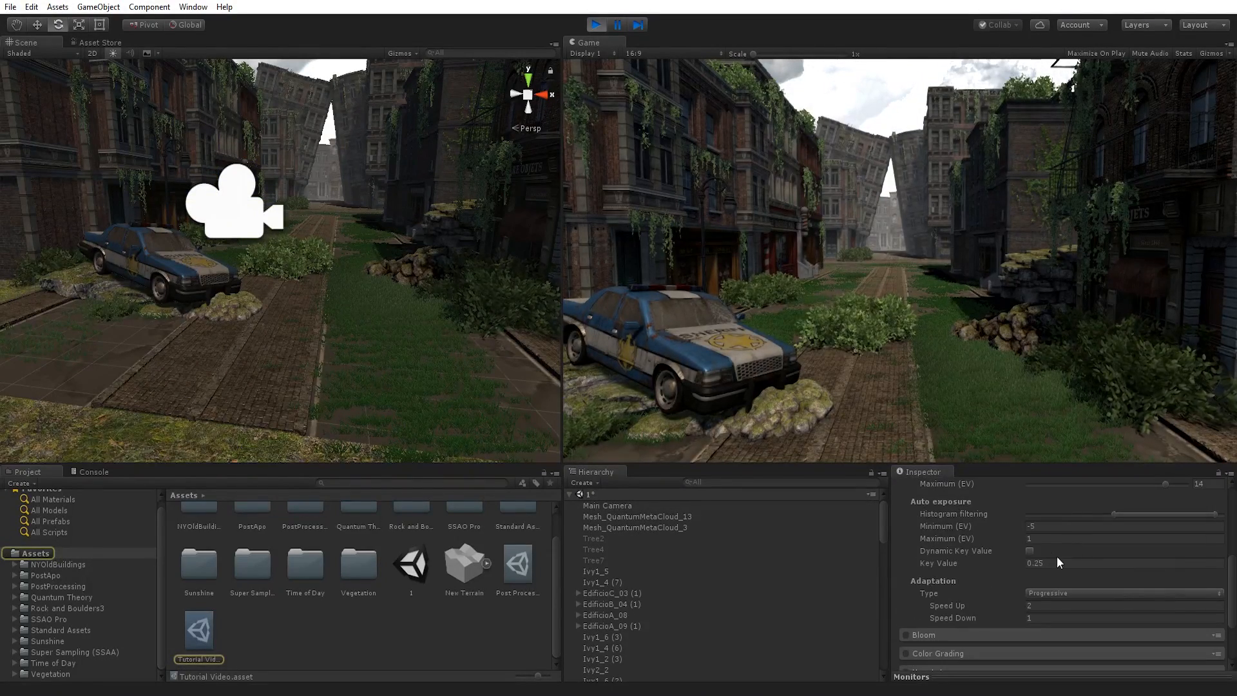
{"action": "left_click", "coordinate": [961, 539]}
{"action": "left_click_drag", "start_coordinate": [961, 536], "coordinate": [1034, 547]}
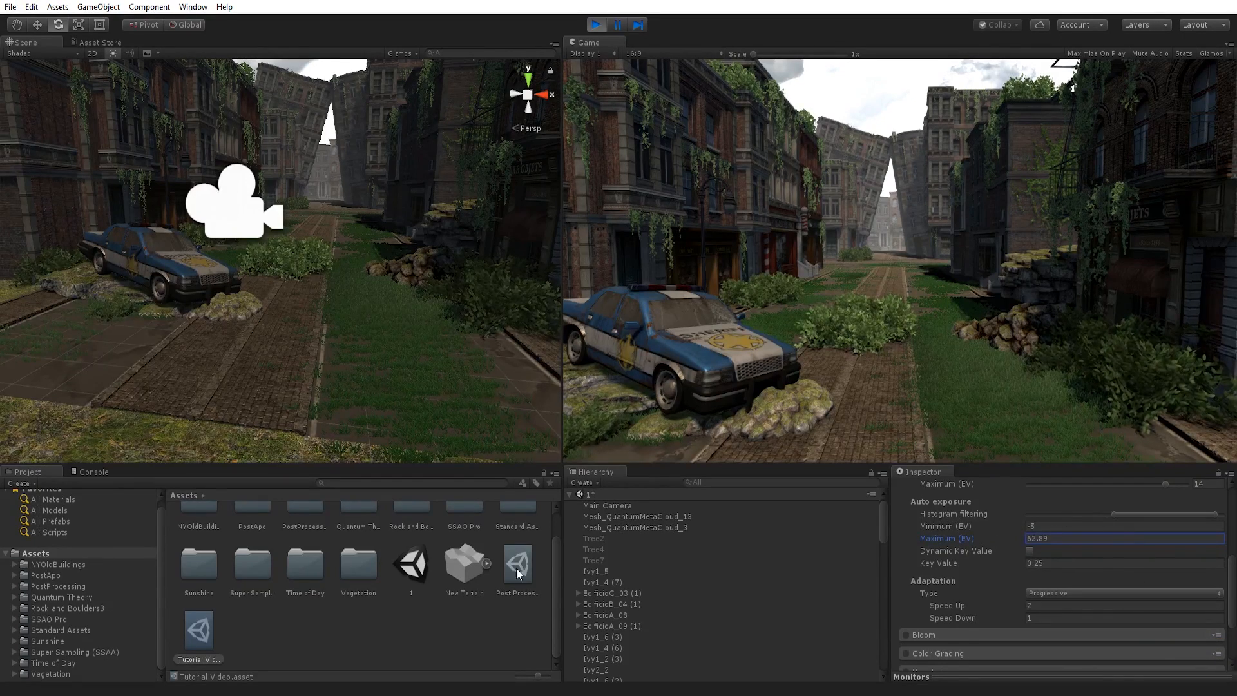
{"action": "left_click_drag", "start_coordinate": [519, 573], "coordinate": [965, 542]}
{"action": "key", "text": "ctrl+p"}
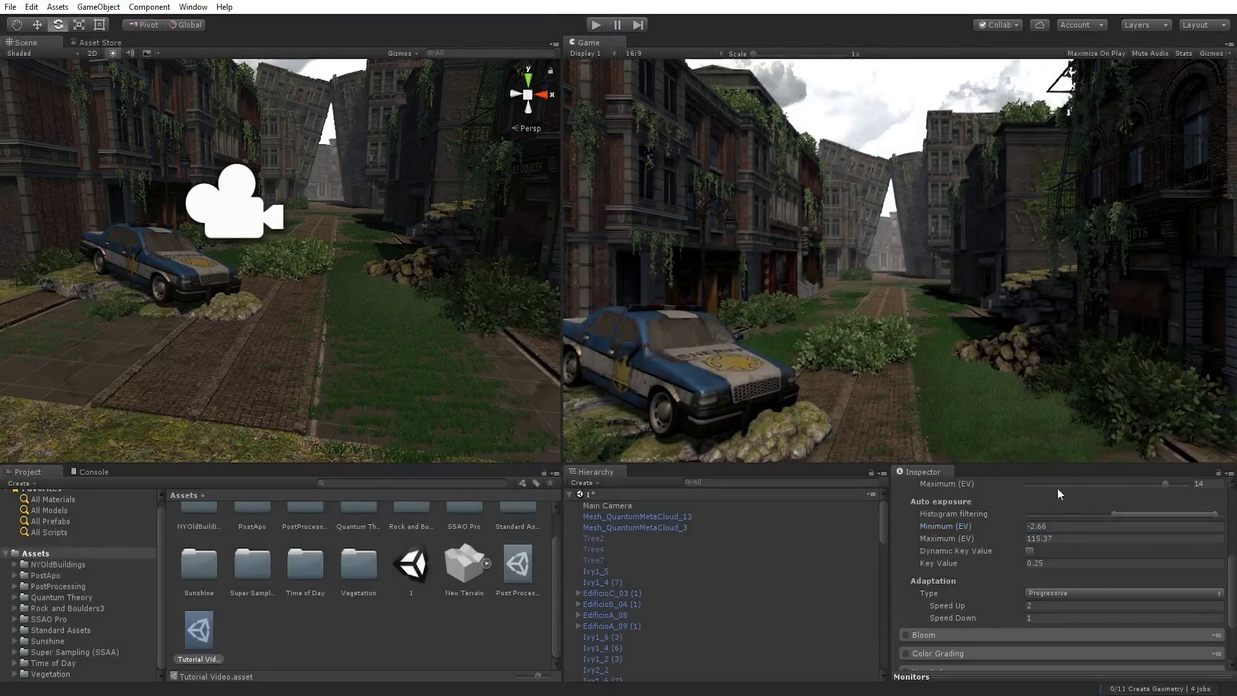
Set the auto exposure Minimum of Eye Adaptation to -5 EV
{"action": "left_click_drag", "start_coordinate": [958, 527], "coordinate": [964, 529]}
{"action": "left_click", "coordinate": [1053, 524]}
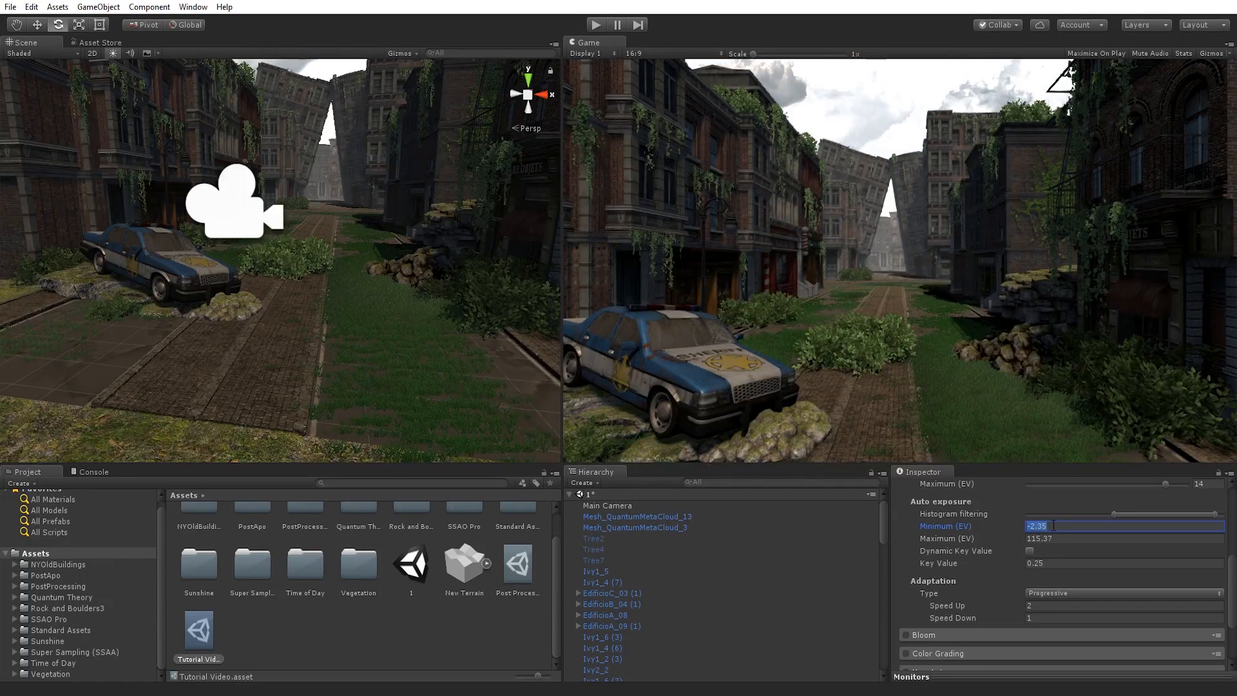
{"action": "key", "text": "BackSpace"}
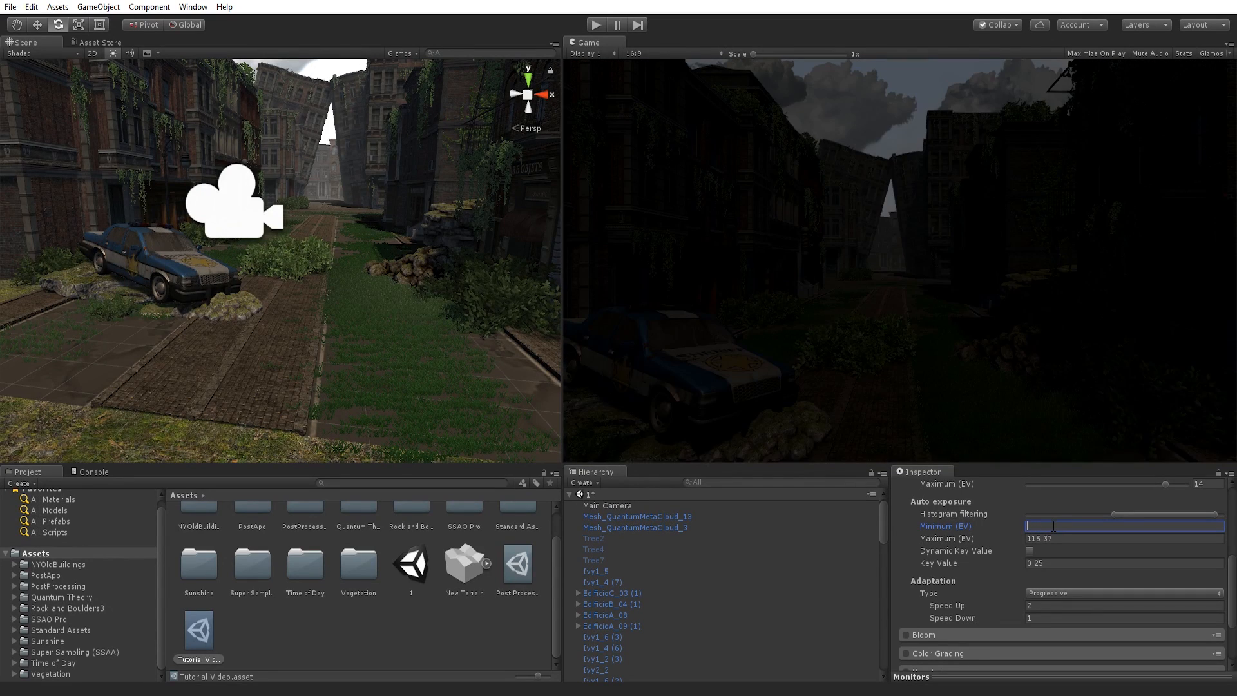
{"action": "type", "text": "-4"}
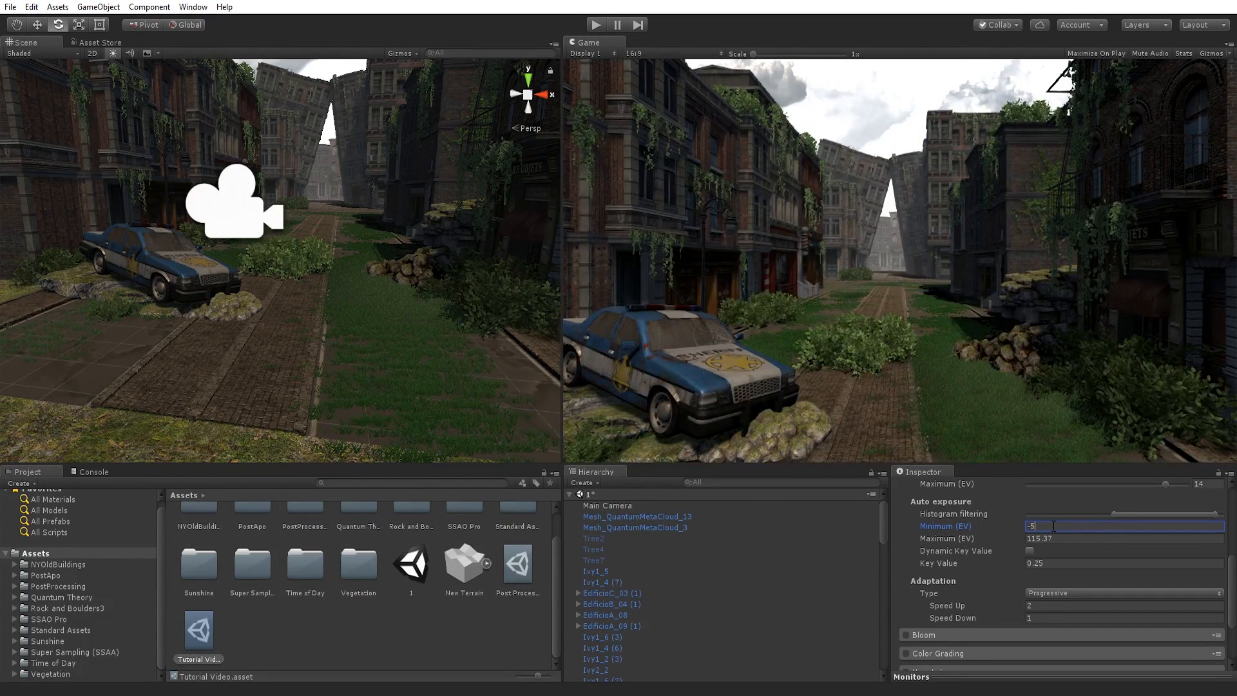
Set the auto exposure Minimum of Eye Adaptation to -2 EV in the Tutorial Video profile
{"action": "key", "text": "BackSpace"}
{"action": "type", "text": "5"}
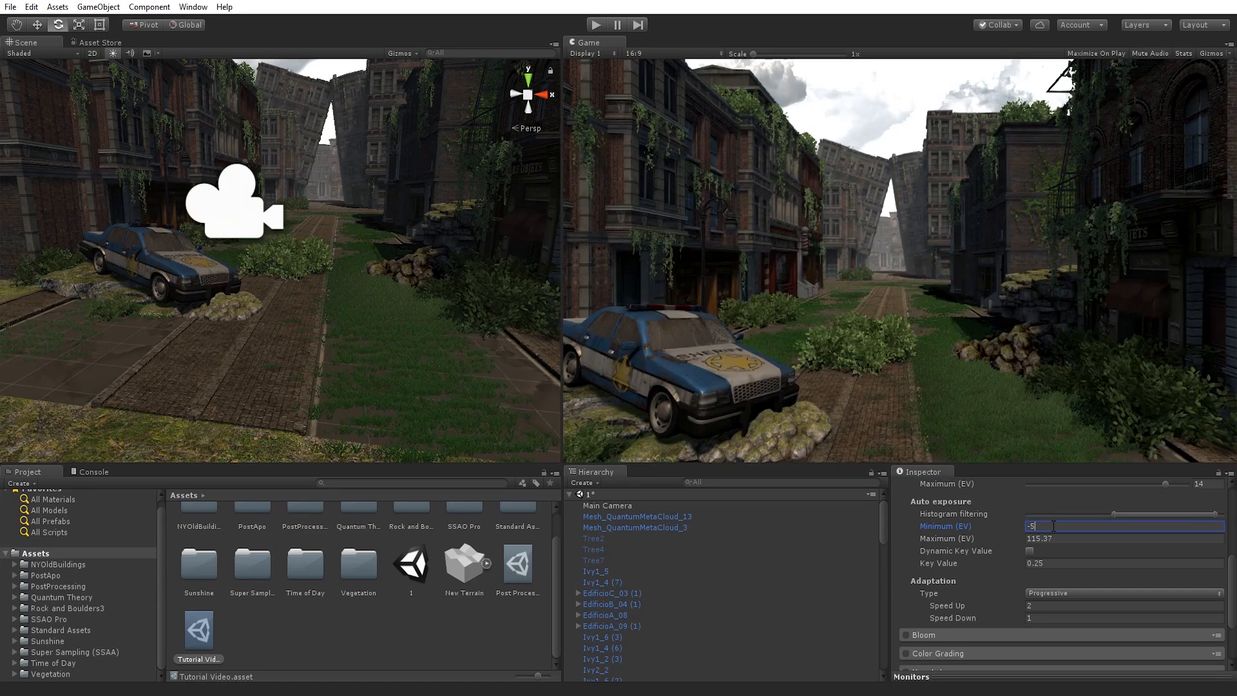
{"action": "key", "text": "BackSpace"}
{"action": "type", "text": "1"}
{"action": "key", "text": "BackSpace"}
{"action": "type", "text": "2"}
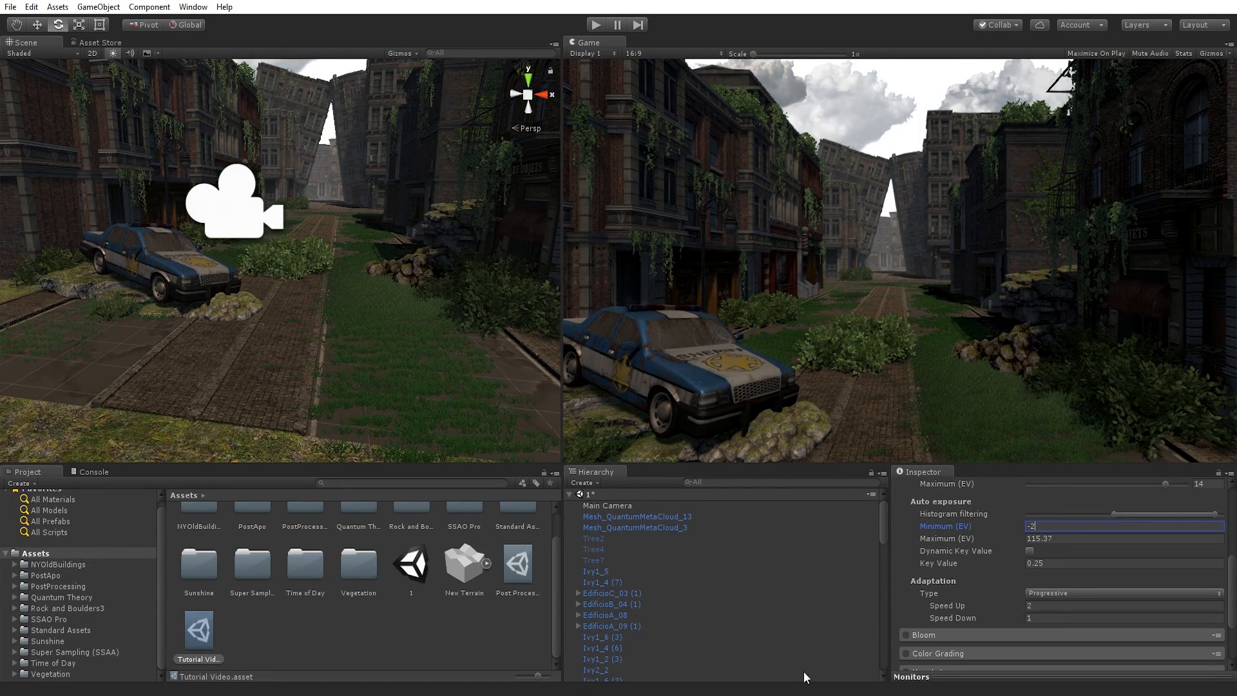
Run the scene in play mode and rotate the Main Camera up toward the sky to test the exposure
{"action": "left_click", "coordinate": [238, 200]}
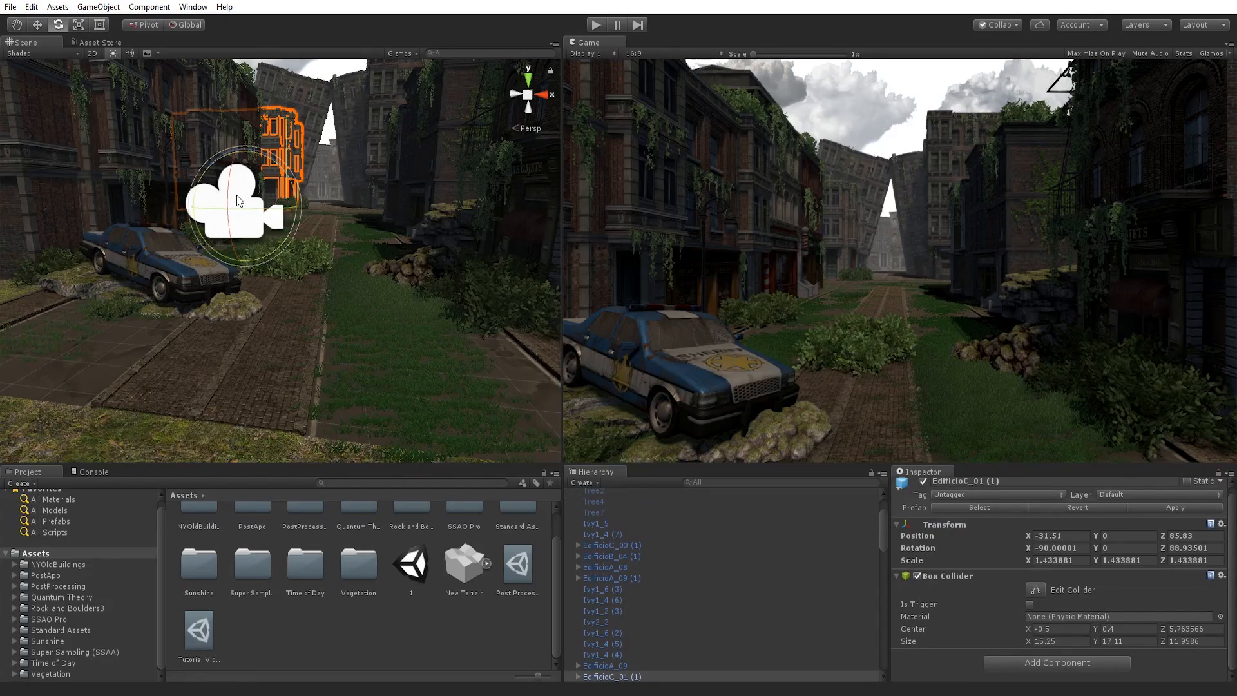
{"action": "scroll", "coordinate": [1009, 627], "scroll_direction": "up", "scroll_amount": 1}
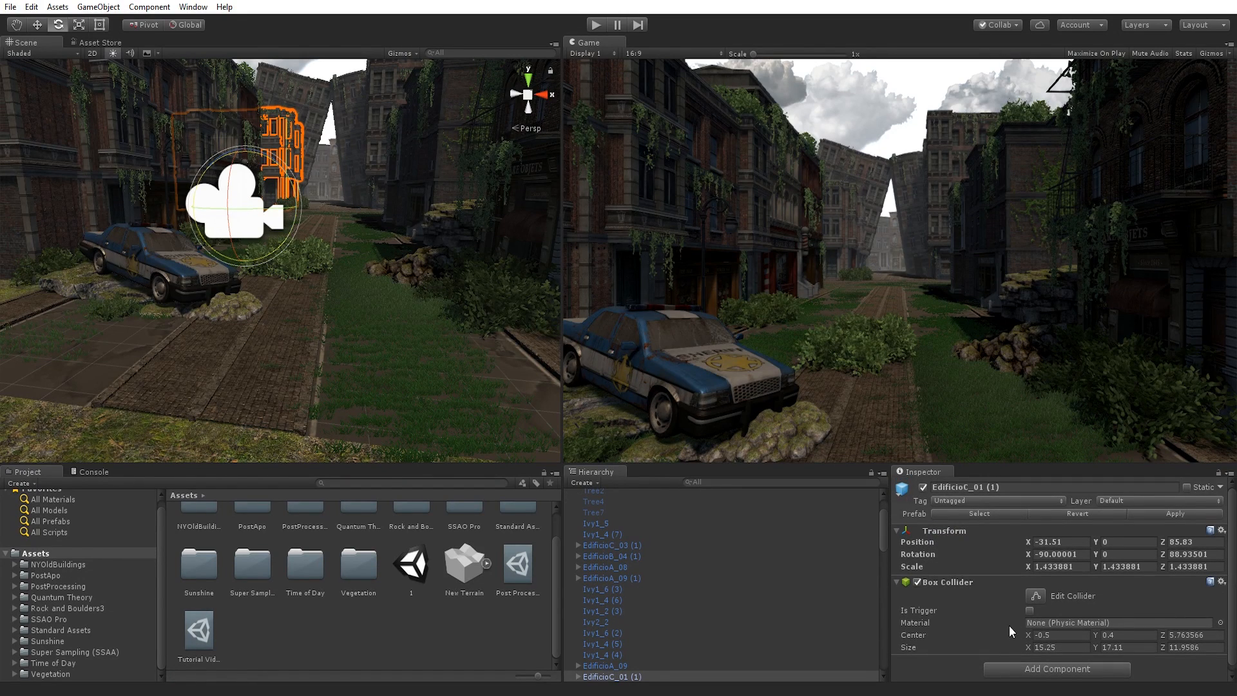
{"action": "left_click", "coordinate": [137, 265]}
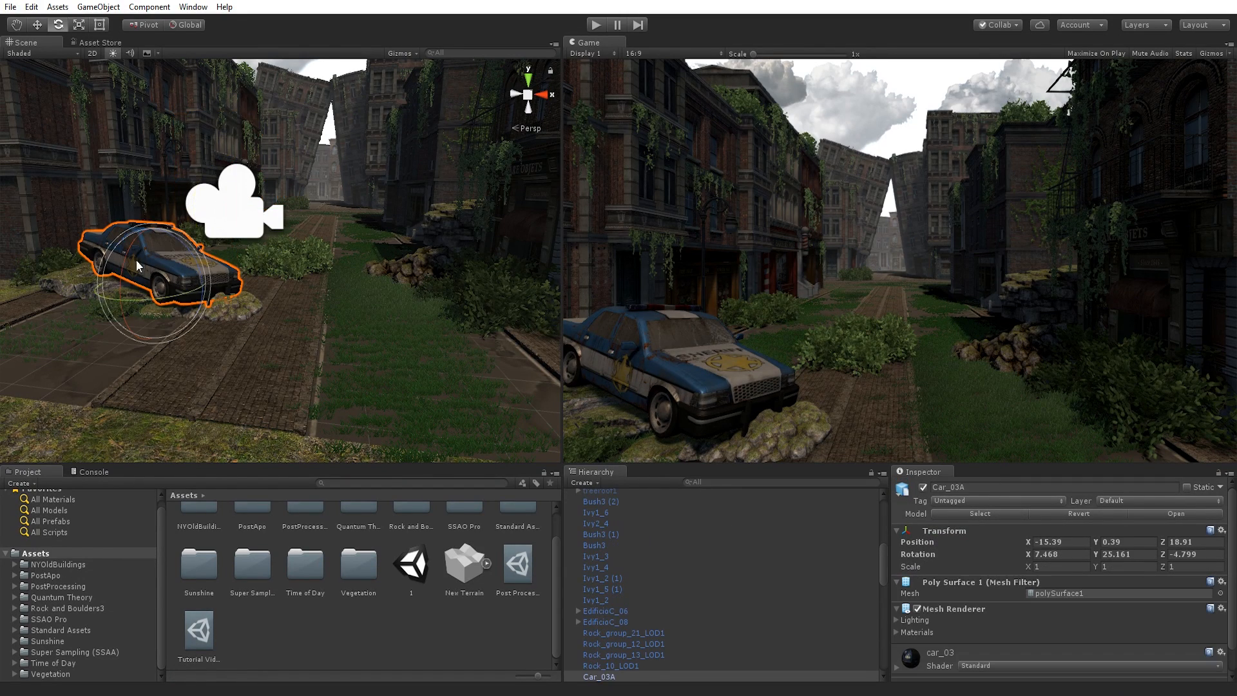
{"action": "left_click", "coordinate": [596, 25]}
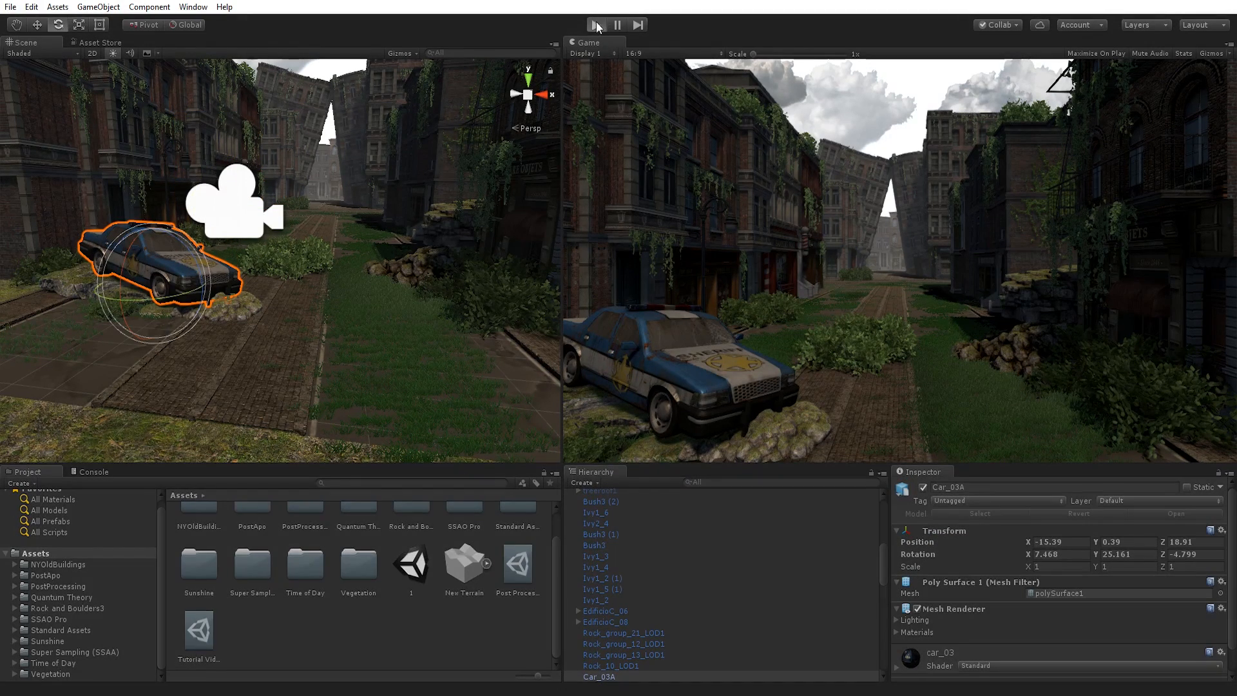
{"action": "left_click", "coordinate": [237, 190]}
{"action": "left_click_drag", "start_coordinate": [219, 183], "coordinate": [257, 312]}
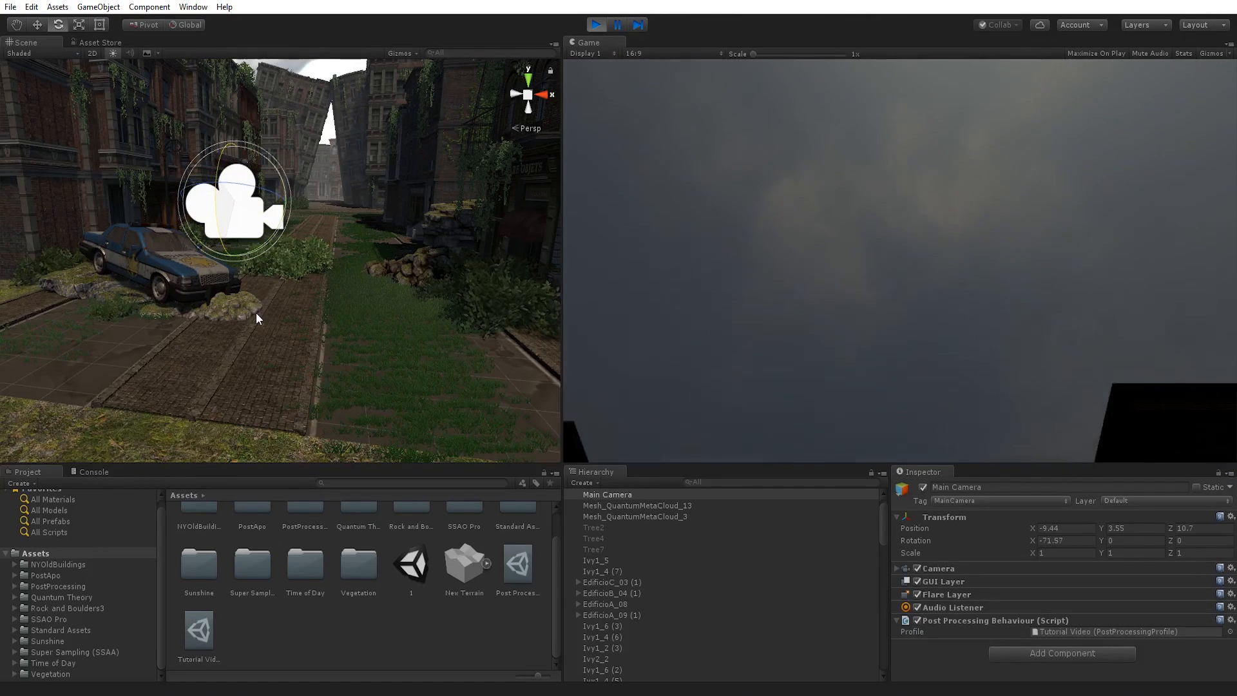
Open the camera's Tutorial Video profile and try auto exposure Maximum values of 133.38, 15 and 4.8 EV
{"action": "double_click", "coordinate": [1069, 634]}
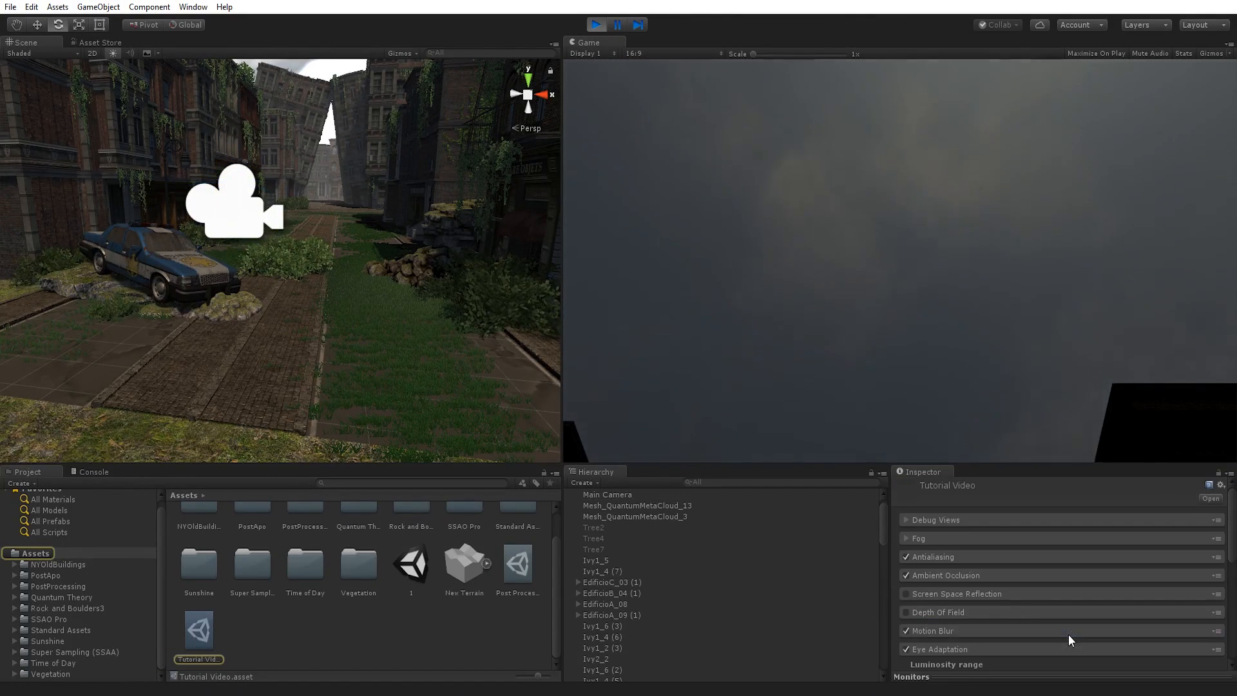
{"action": "scroll", "coordinate": [1025, 590], "scroll_direction": "down", "scroll_amount": 5}
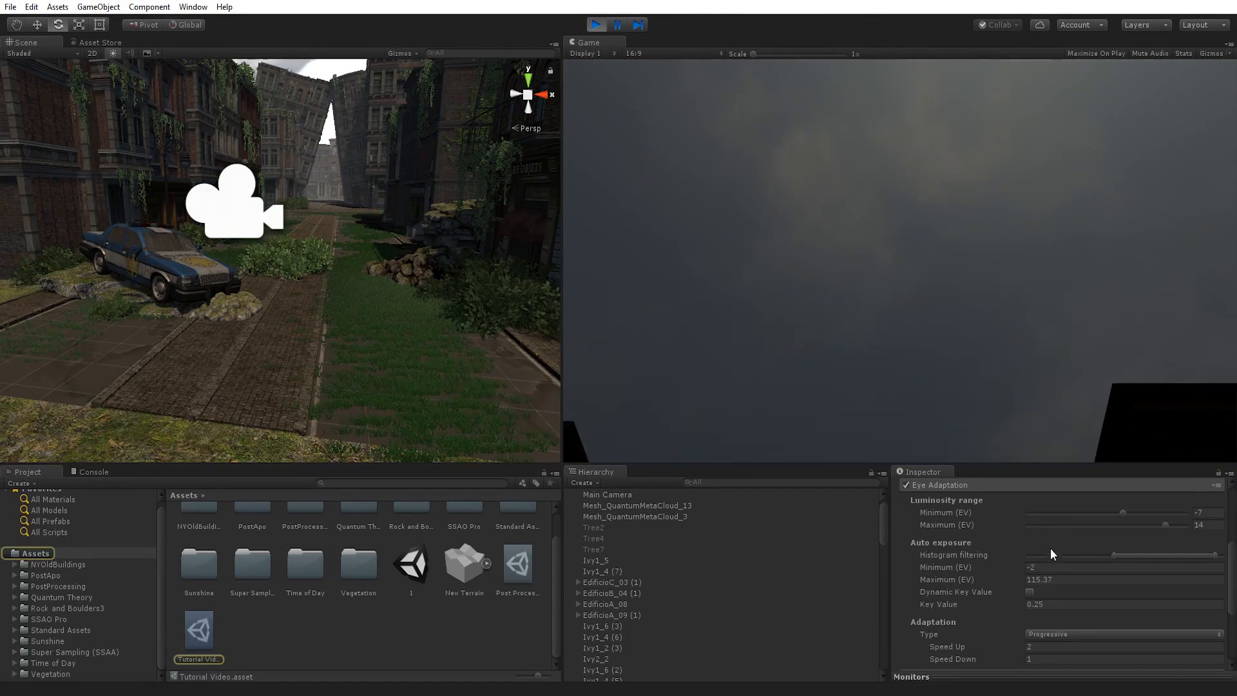
{"action": "left_click_drag", "start_coordinate": [954, 576], "coordinate": [168, 582]}
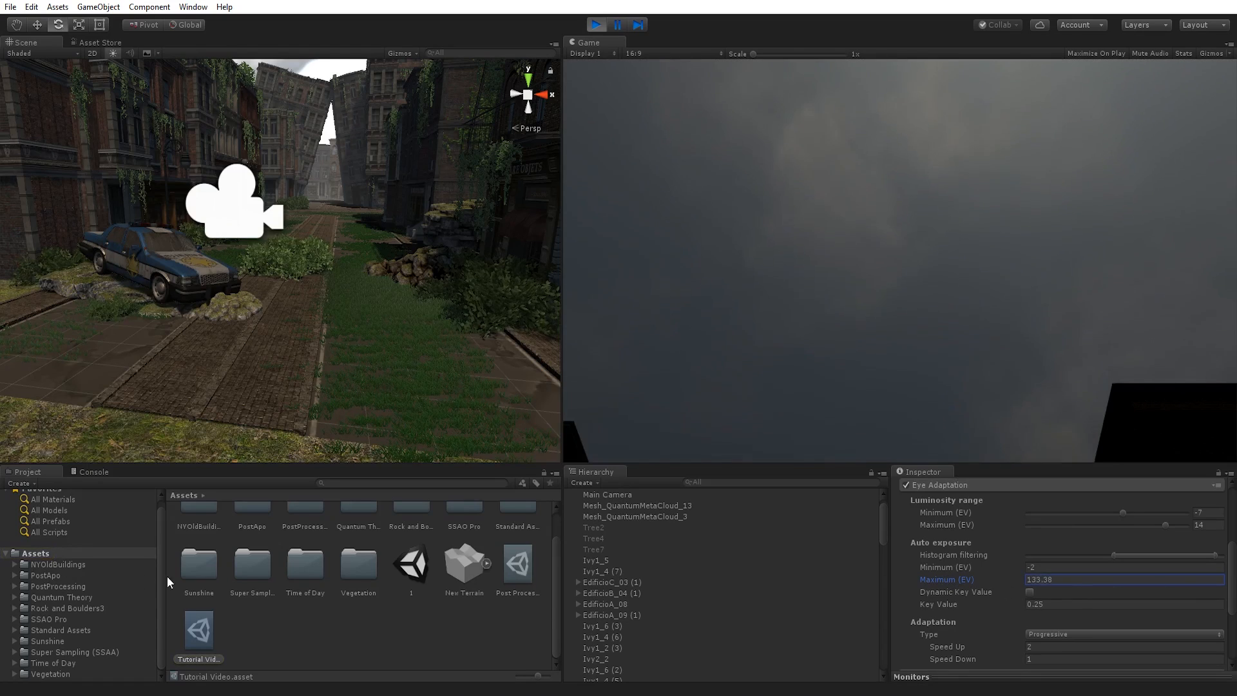
{"action": "left_click_drag", "start_coordinate": [1041, 585], "coordinate": [259, 601]}
{"action": "left_click_drag", "start_coordinate": [279, 688], "coordinate": [1033, 581]}
{"action": "type", "text": "15"}
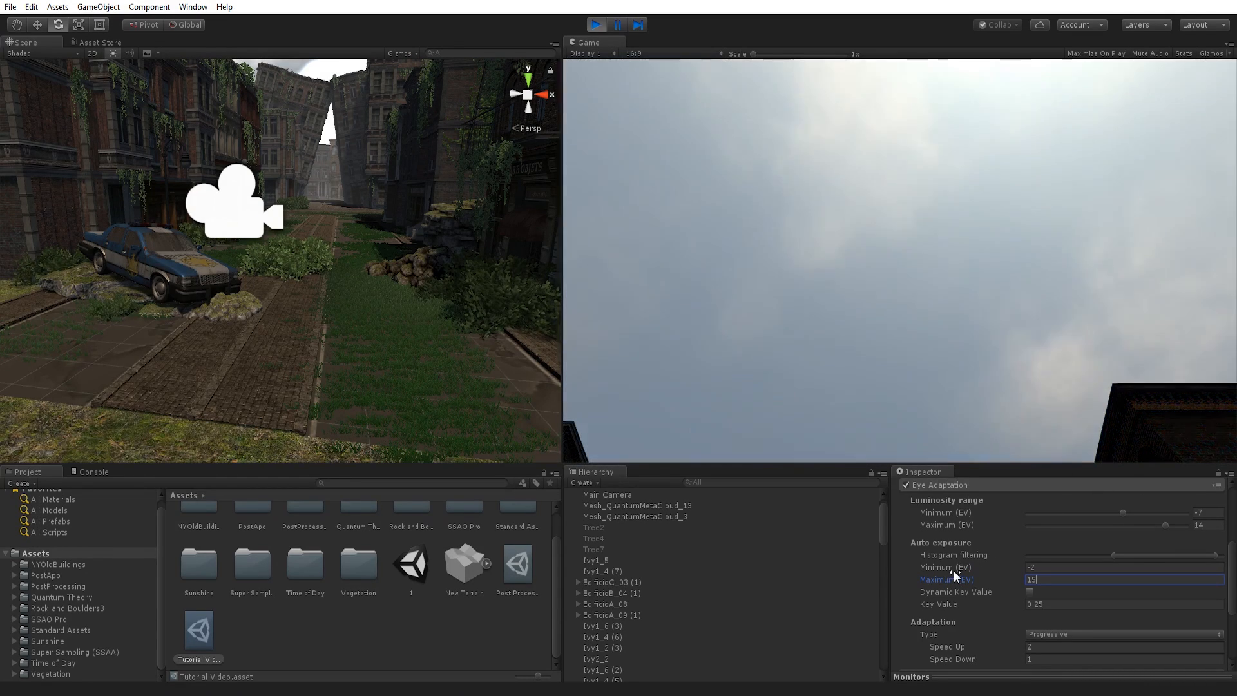
{"action": "mouse_move", "coordinate": [954, 570]}
{"action": "left_mouse_down"}
{"action": "mouse_move", "coordinate": [948, 588]}
{"action": "mouse_move", "coordinate": [960, 580]}
{"action": "mouse_move", "coordinate": [939, 585]}
{"action": "left_mouse_up"}
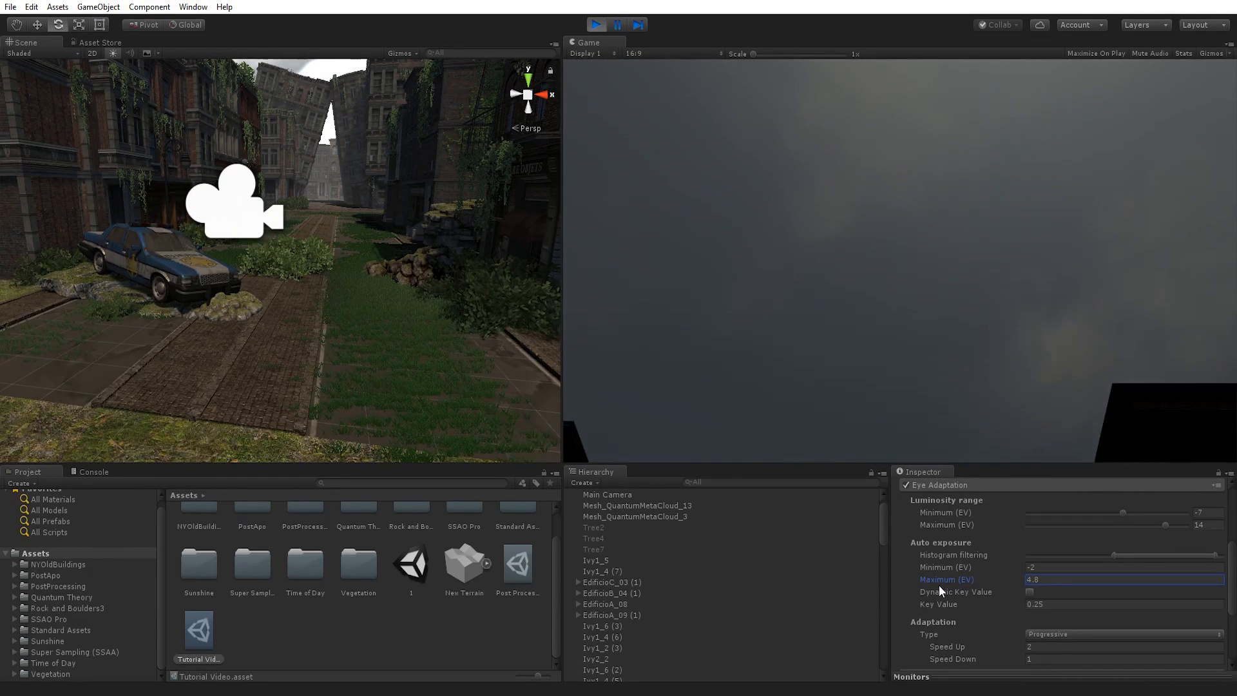
Try auto exposure Maximum values of -3 and -2 EV, and settle on -1 EV
{"action": "left_click", "coordinate": [1079, 577]}
{"action": "type", "text": "-4"}
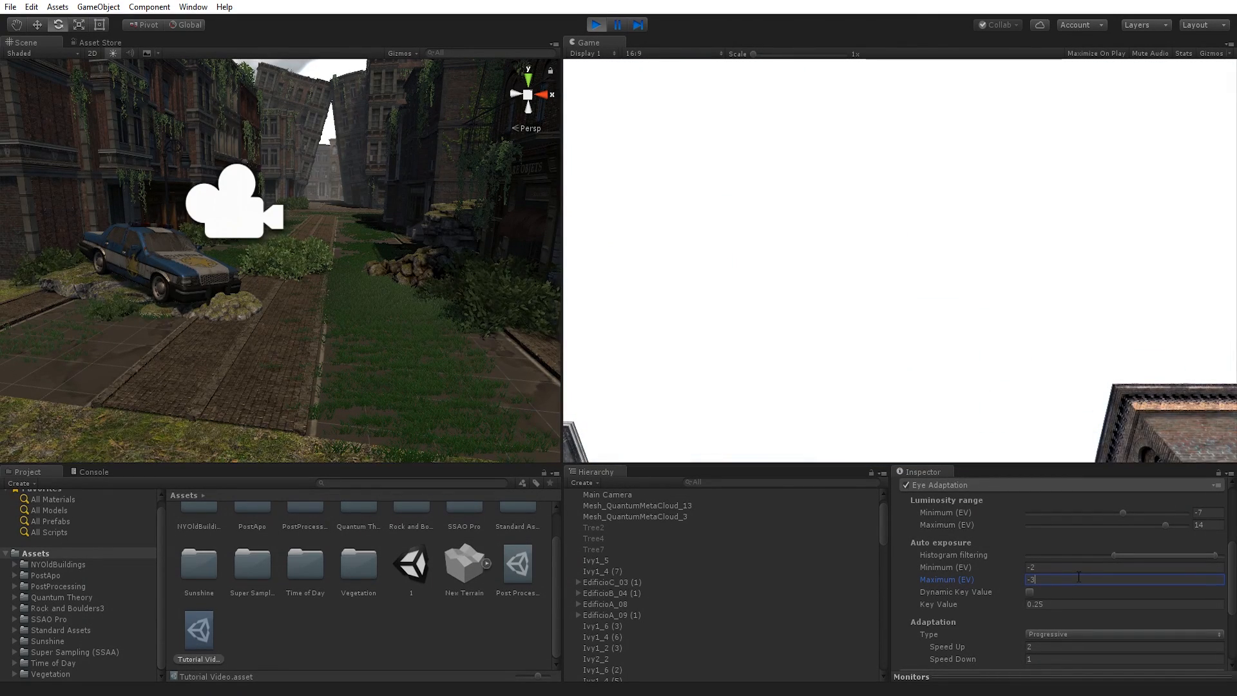
{"action": "key", "text": "BackSpace"}
{"action": "type", "text": "2"}
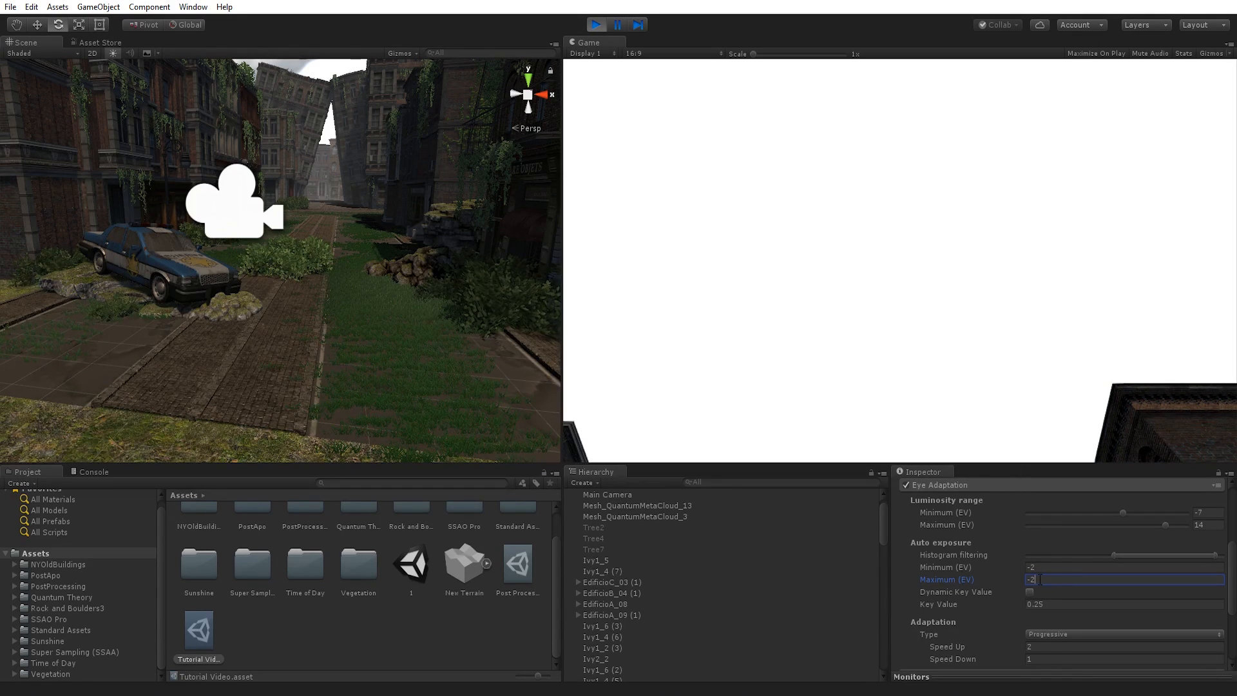
{"action": "key", "text": "BackSpace"}
{"action": "type", "text": "1"}
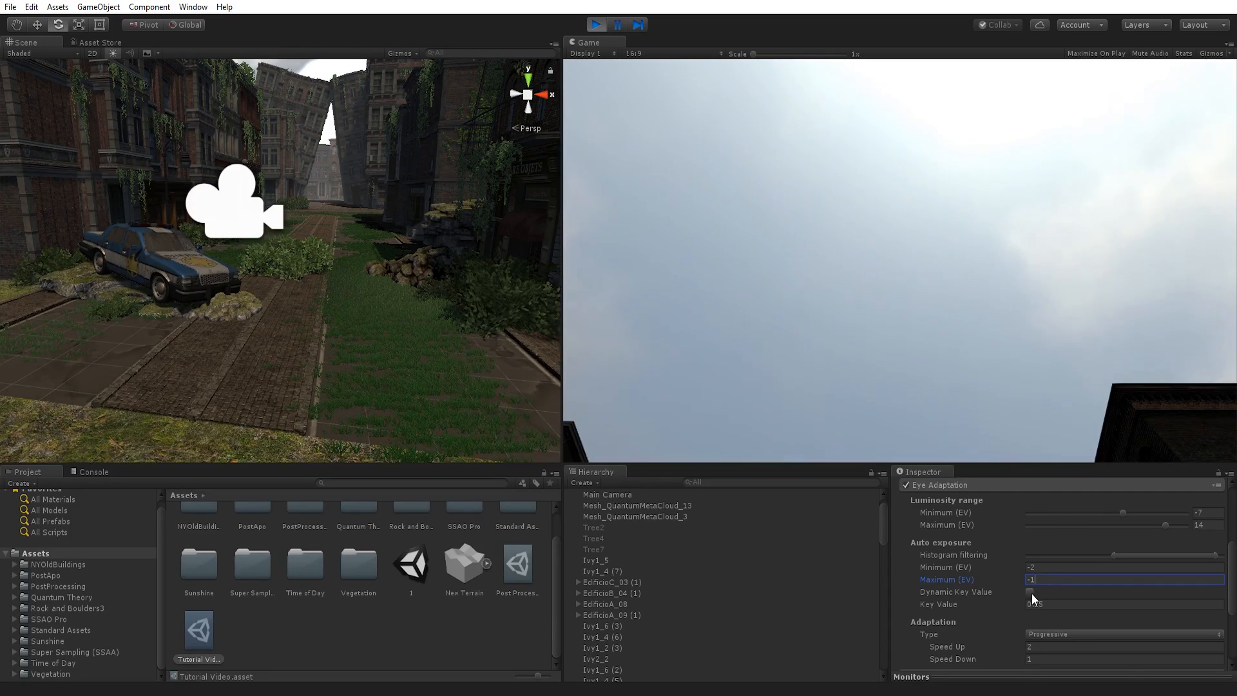
Toggle Dynamic Key Value on and off, and shift the Histogram filtering range slightly higher
{"action": "left_click", "coordinate": [1030, 592]}
{"action": "left_click", "coordinate": [1030, 592]}
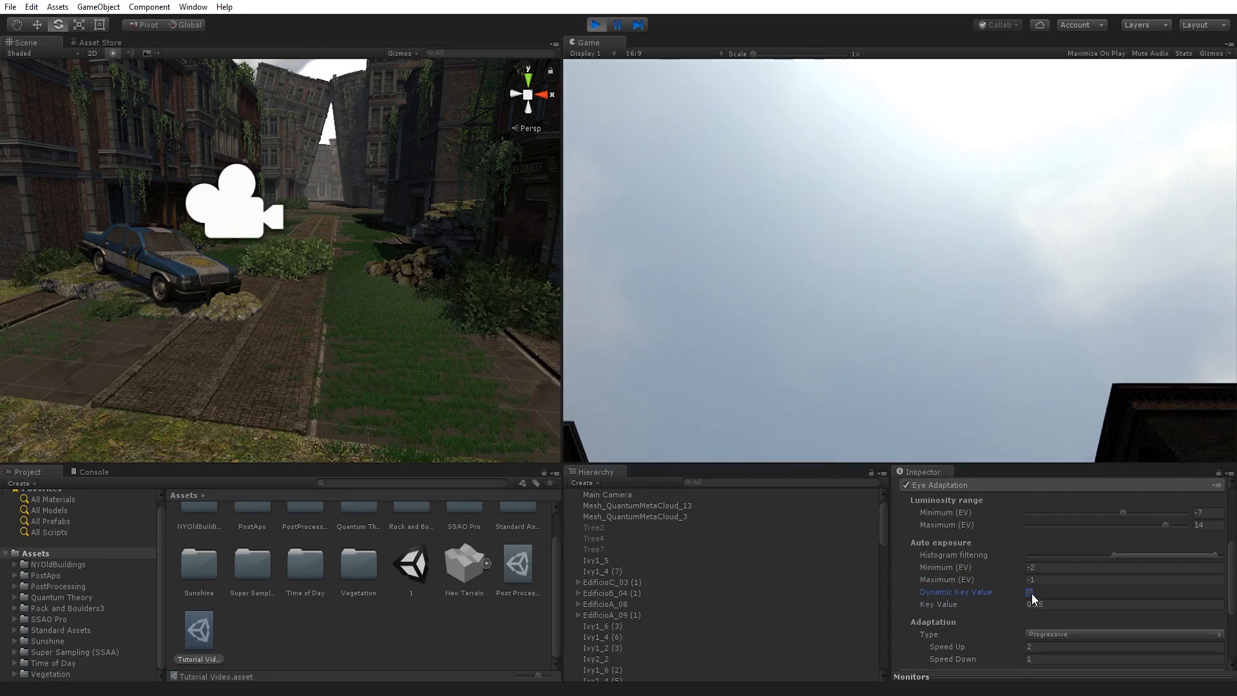
{"action": "left_click_drag", "start_coordinate": [1108, 556], "coordinate": [1204, 542]}
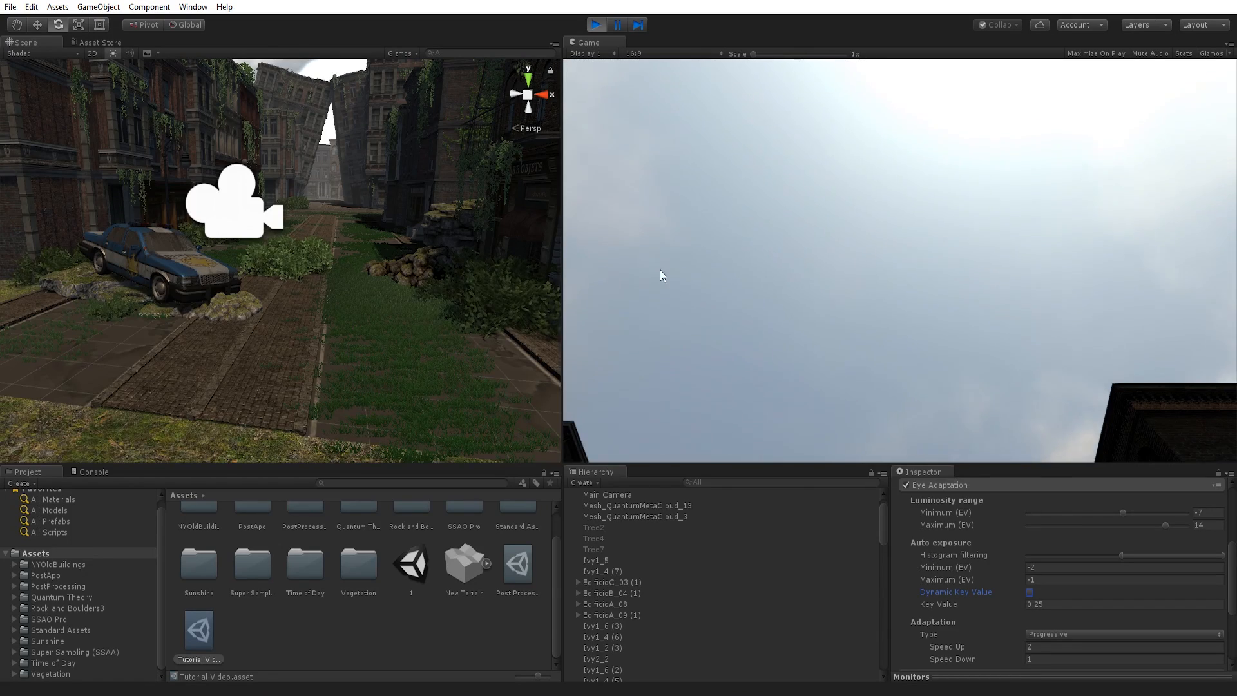
Switch the Eye Adaptation's adaptation Type to Fixed and back to Progressive
{"action": "scroll", "coordinate": [1117, 603], "scroll_direction": "down", "scroll_amount": 3}
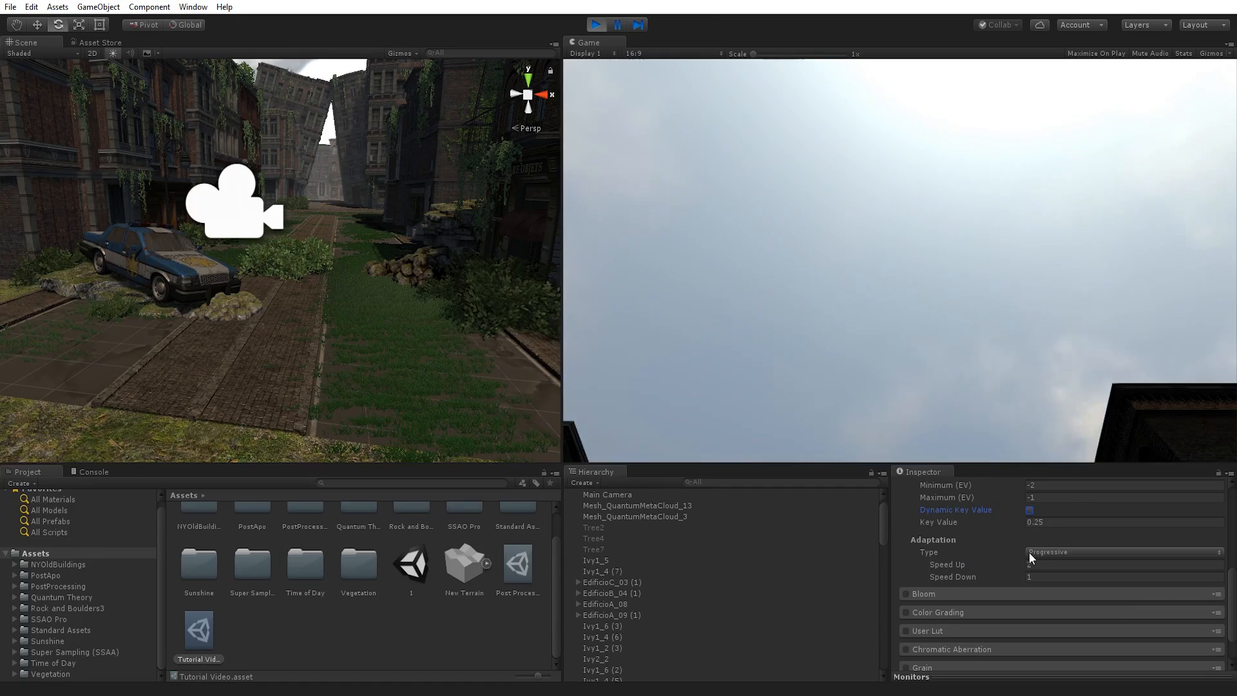
{"action": "left_click", "coordinate": [1057, 551]}
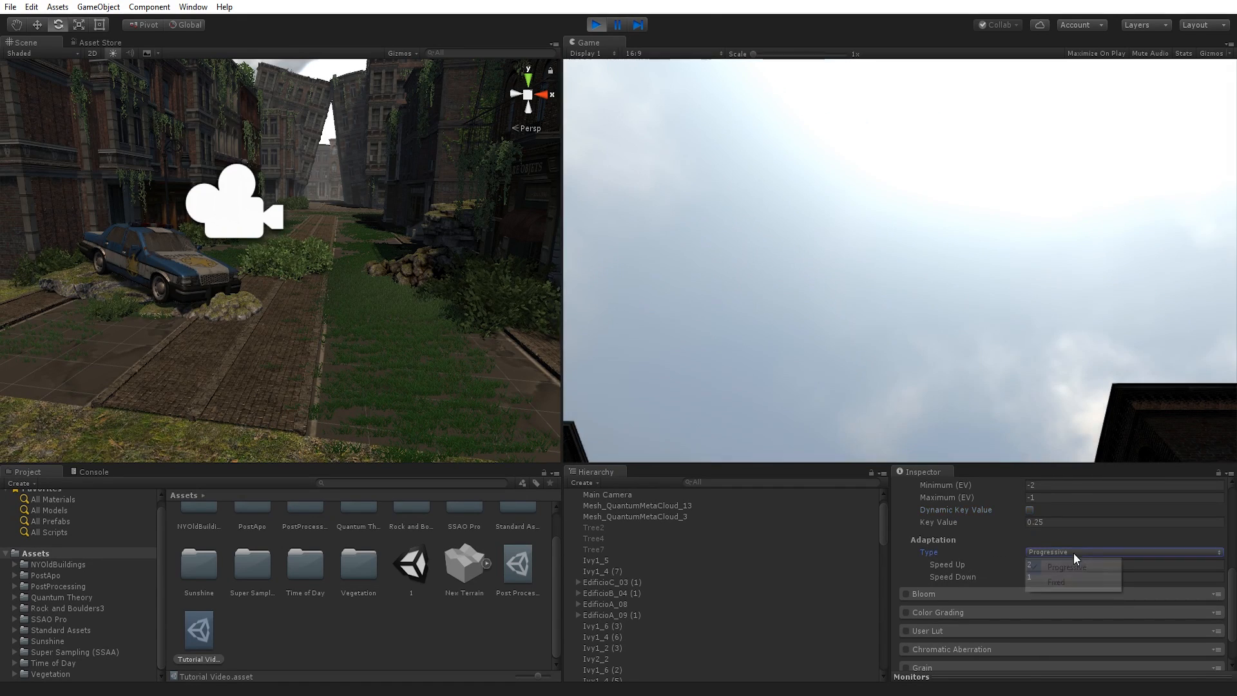
{"action": "left_click", "coordinate": [1057, 582]}
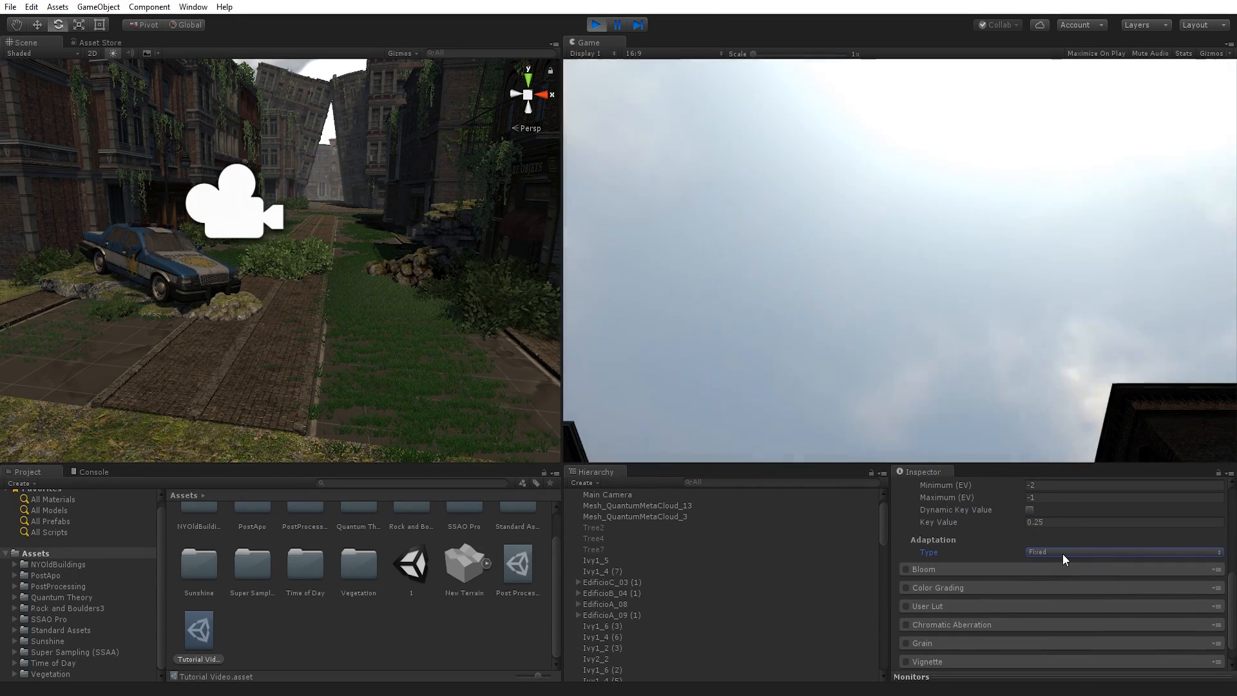
{"action": "left_click", "coordinate": [1061, 553]}
{"action": "left_click", "coordinate": [1034, 567]}
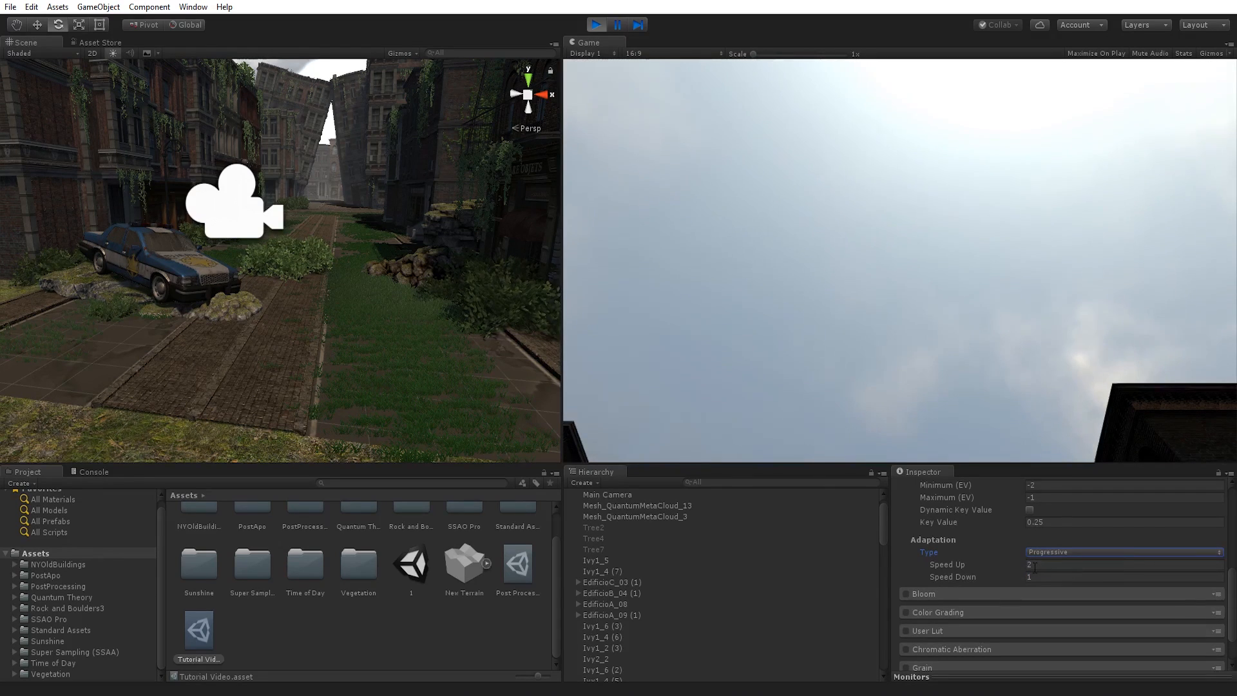
Set the luminosity range Maximum of Eye Adaptation to 12 EV, keeping the Minimum at -7 EV
{"action": "scroll", "coordinate": [1031, 558], "scroll_direction": "up", "scroll_amount": 3}
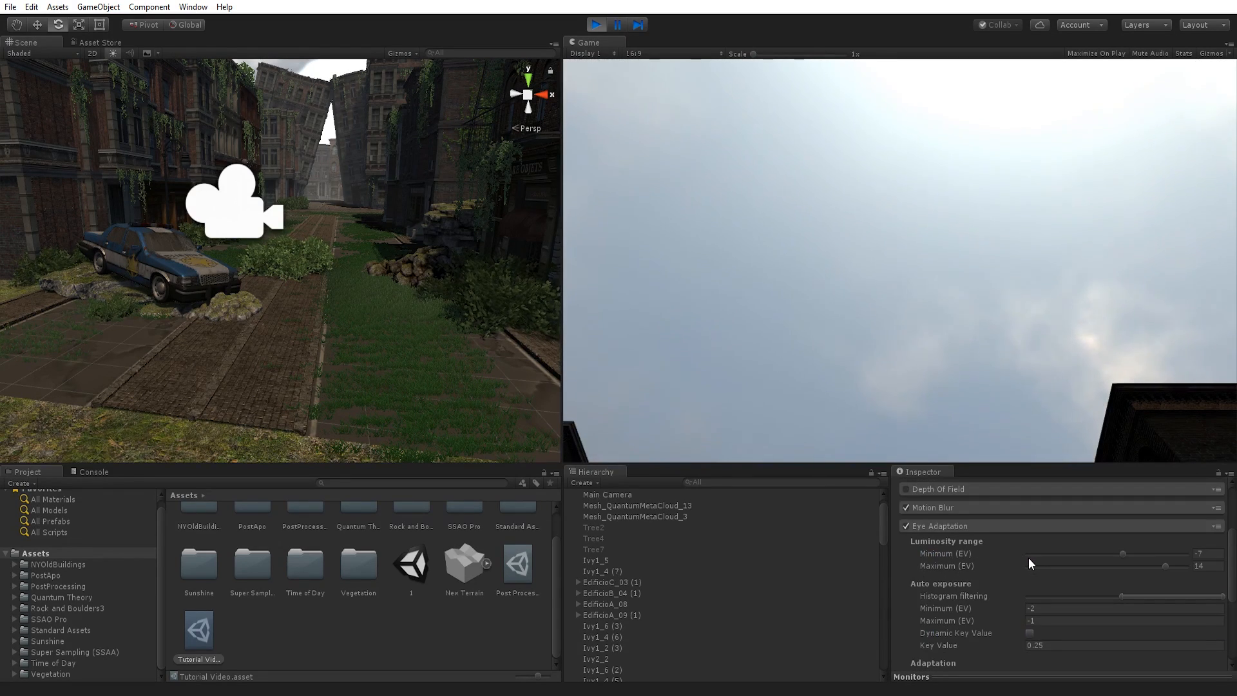
{"action": "scroll", "coordinate": [1029, 559], "scroll_direction": "down", "scroll_amount": 3}
{"action": "scroll", "coordinate": [1038, 561], "scroll_direction": "up", "scroll_amount": 3}
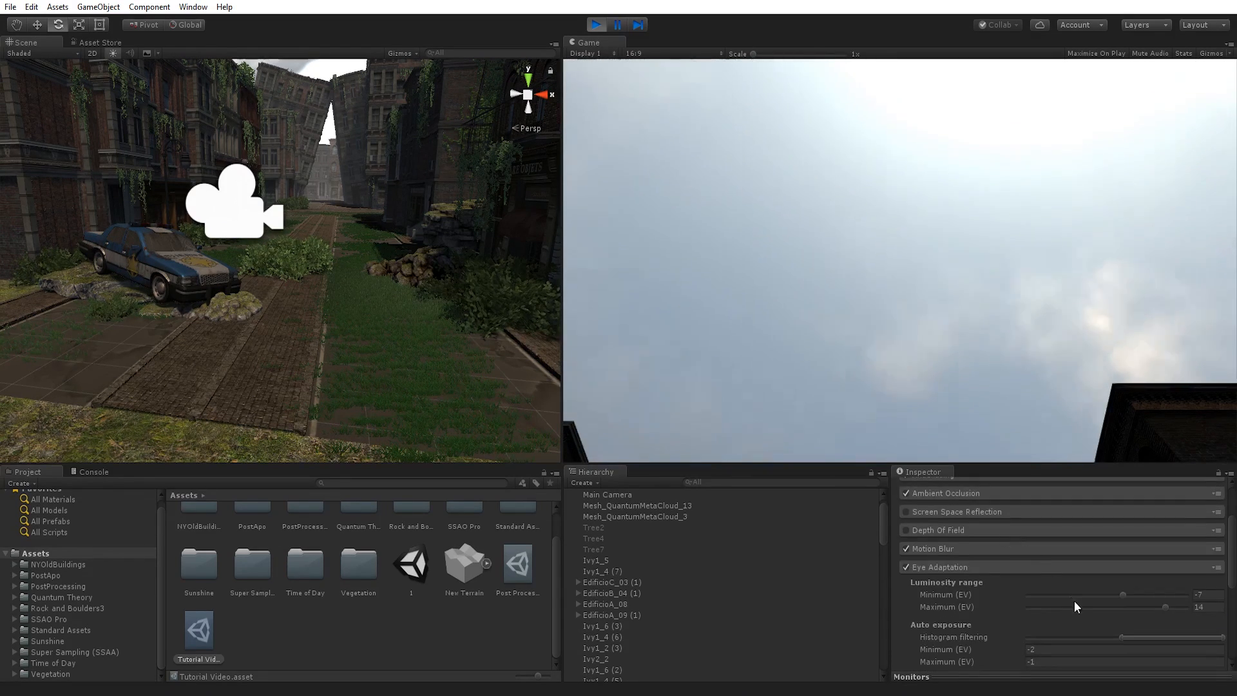
{"action": "left_click", "coordinate": [1135, 567]}
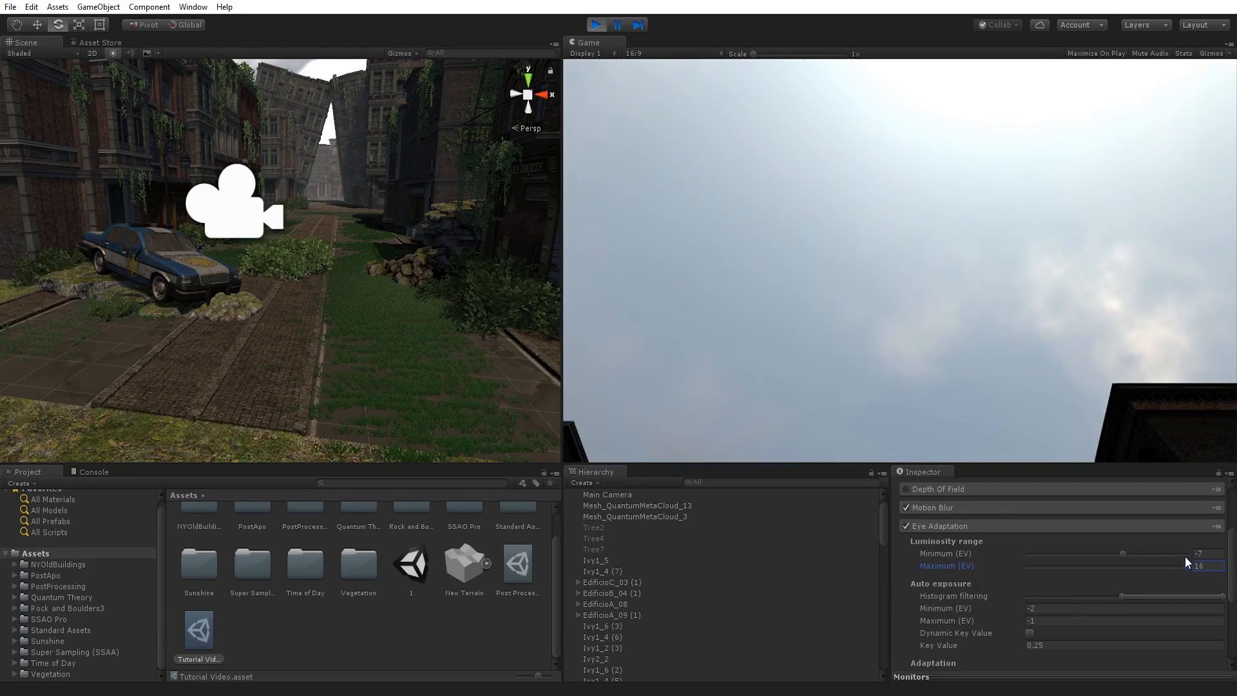
{"action": "left_click_drag", "start_coordinate": [1134, 575], "coordinate": [1119, 539]}
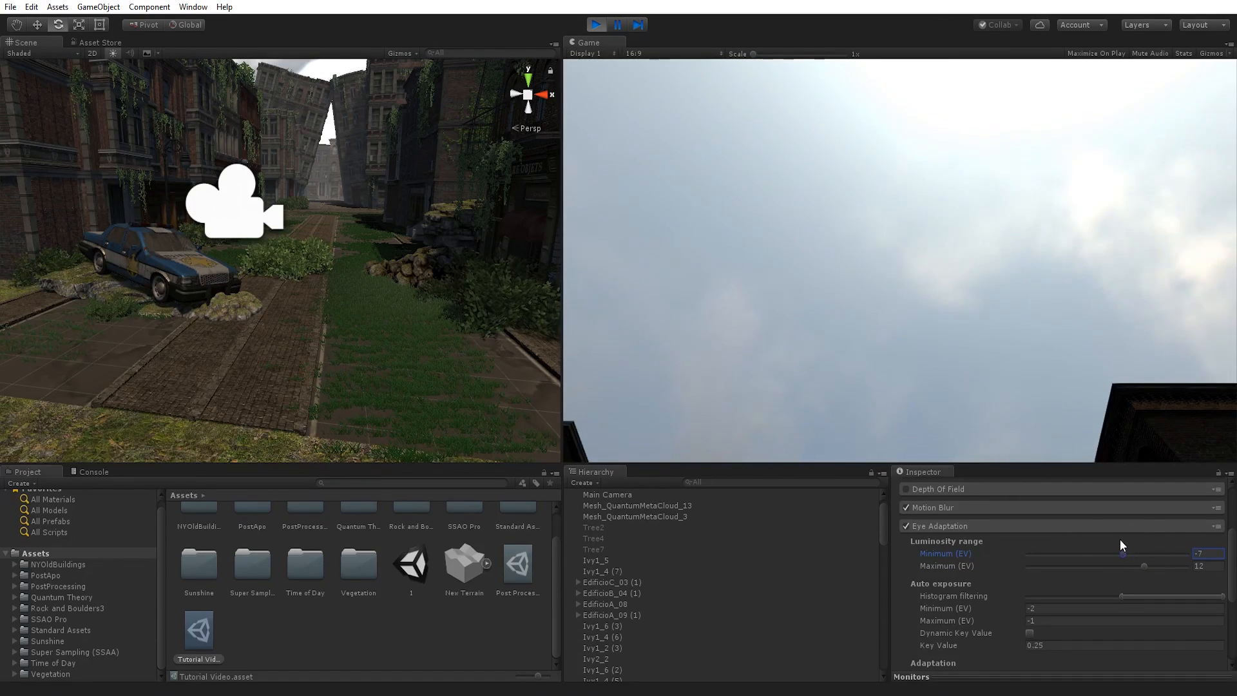
Set the auto exposure Maximum of Eye Adaptation to -2 EV
{"action": "scroll", "coordinate": [1092, 585], "scroll_direction": "down", "scroll_amount": 3}
{"action": "mouse_move", "coordinate": [950, 577]}
{"action": "left_mouse_down"}
{"action": "mouse_move", "coordinate": [983, 578]}
{"action": "mouse_move", "coordinate": [926, 582]}
{"action": "mouse_move", "coordinate": [957, 586]}
{"action": "left_mouse_up"}
{"action": "type", "text": "-2"}
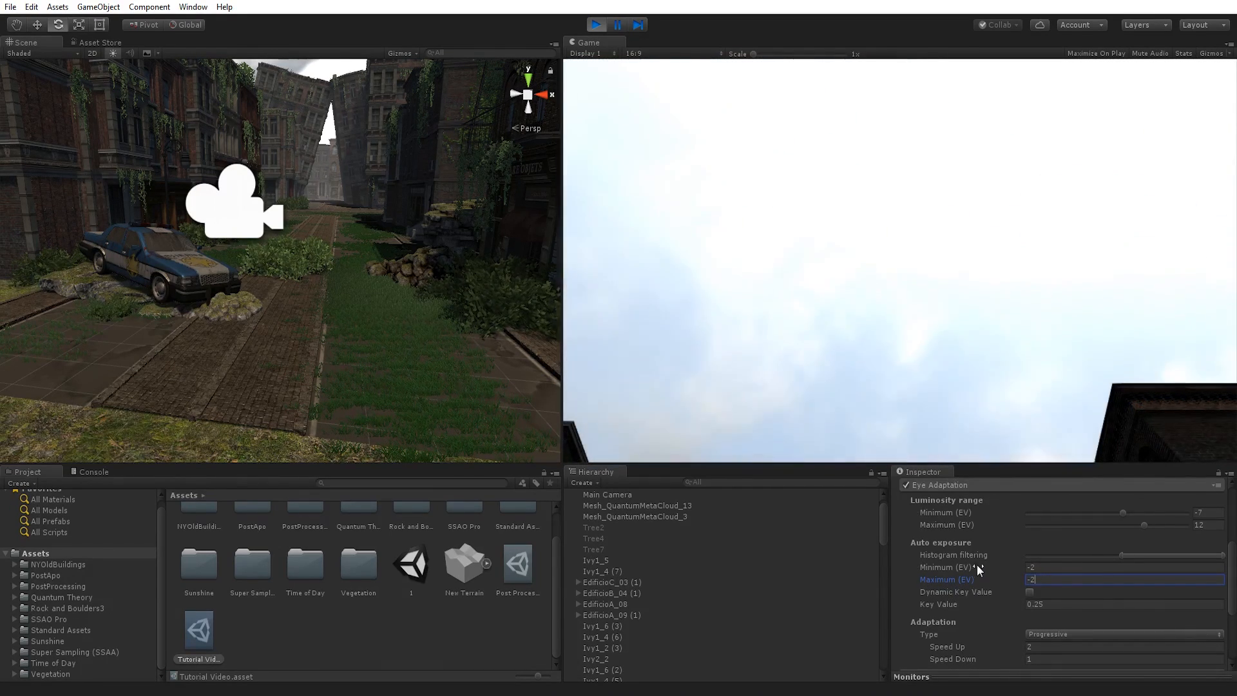
Rotate the Main Camera down to the street and back up to the sky to test the adaptation
{"action": "left_click", "coordinate": [237, 232]}
{"action": "left_click", "coordinate": [237, 235]}
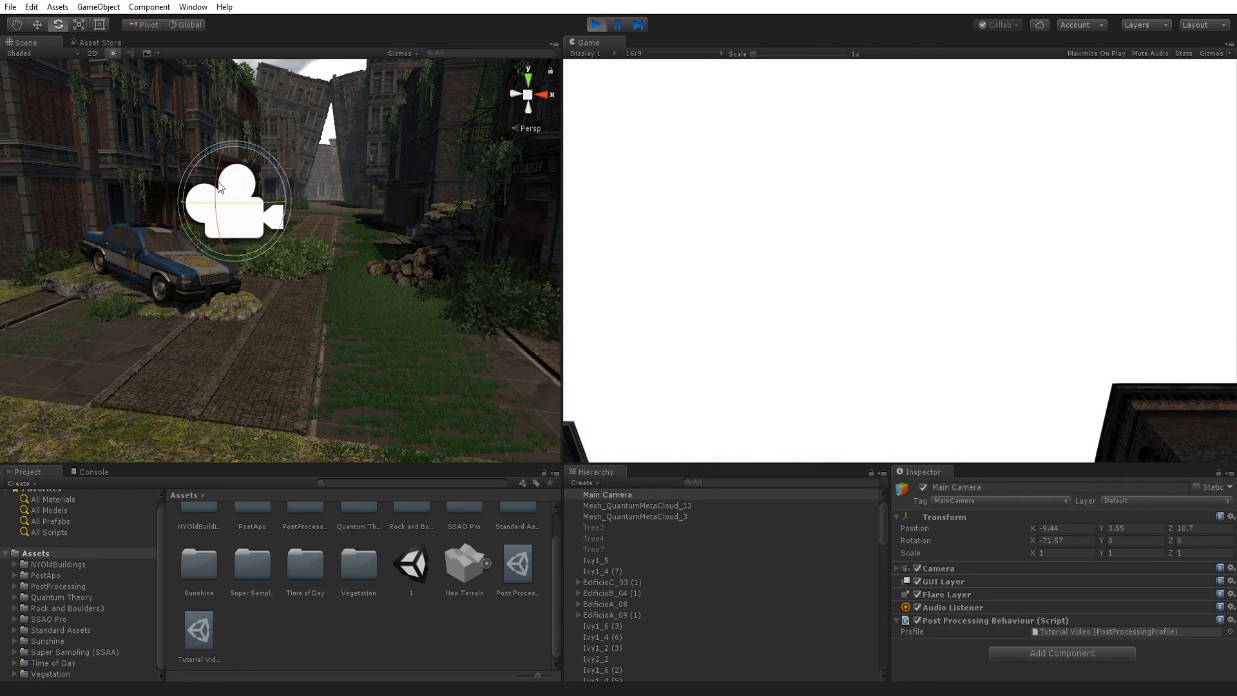
{"action": "left_click_drag", "start_coordinate": [279, 89], "coordinate": [396, 76]}
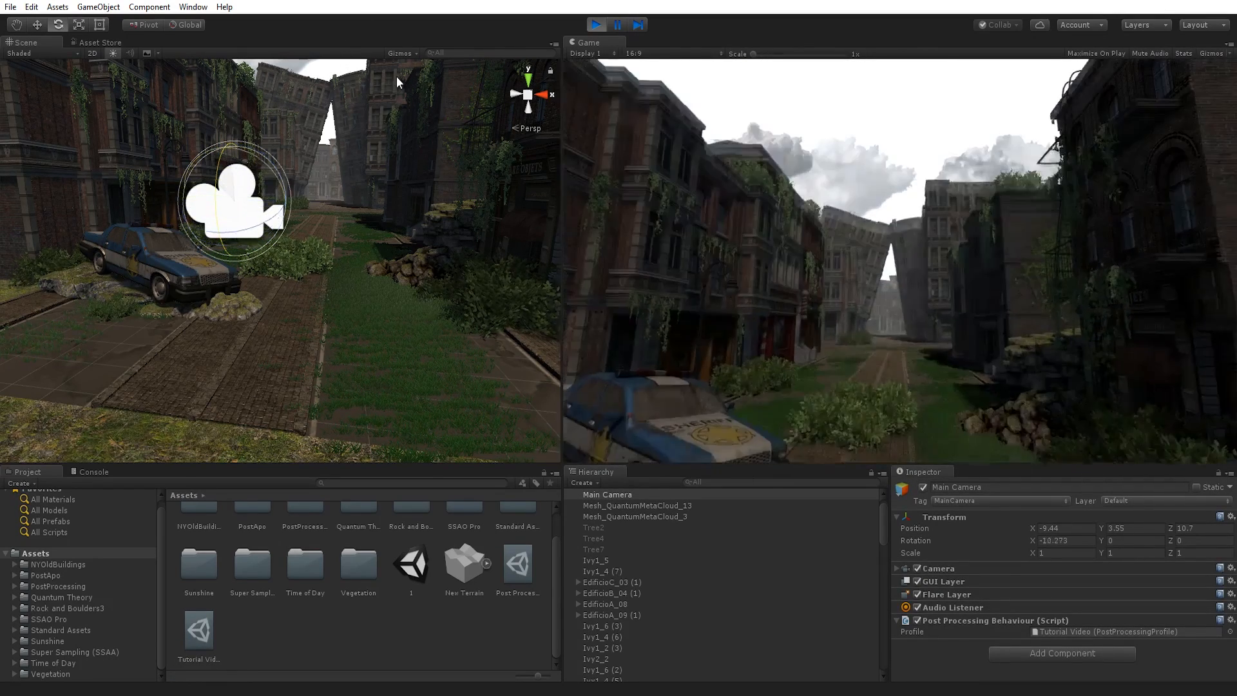
{"action": "left_click_drag", "start_coordinate": [569, 176], "coordinate": [621, 284]}
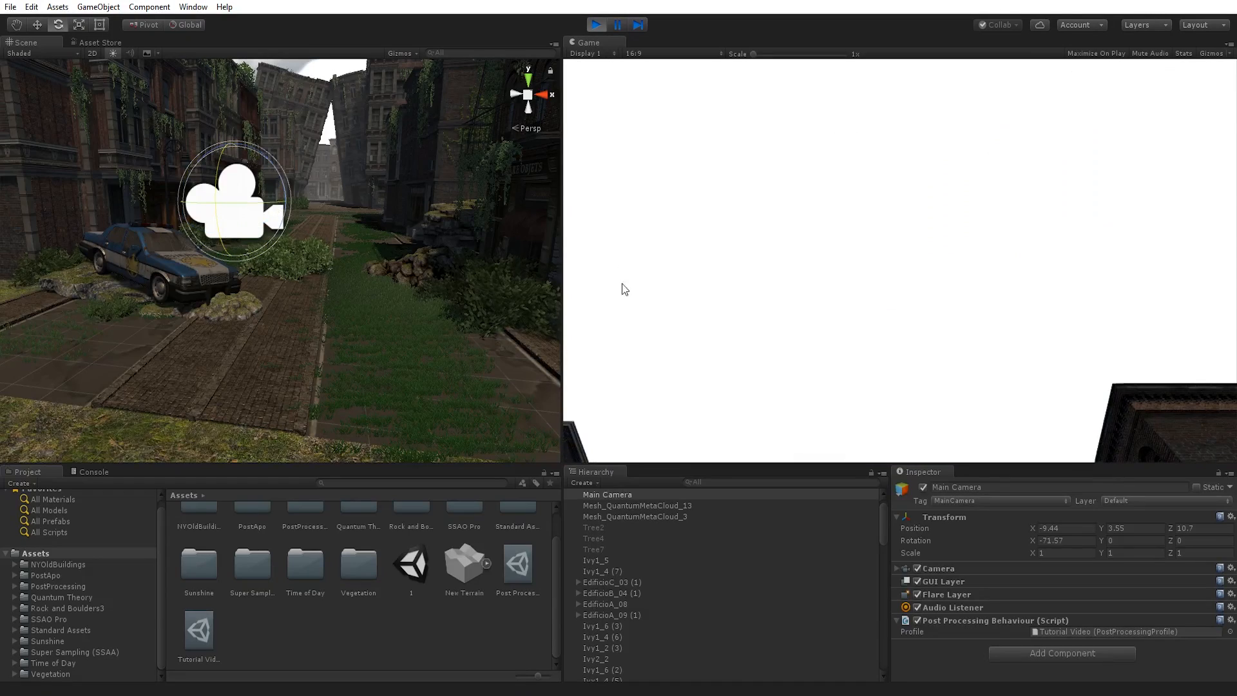
Reopen the Tutorial Video profile and set the auto exposure Maximum to -1 EV
{"action": "left_click", "coordinate": [1096, 633]}
{"action": "left_click", "coordinate": [1095, 632]}
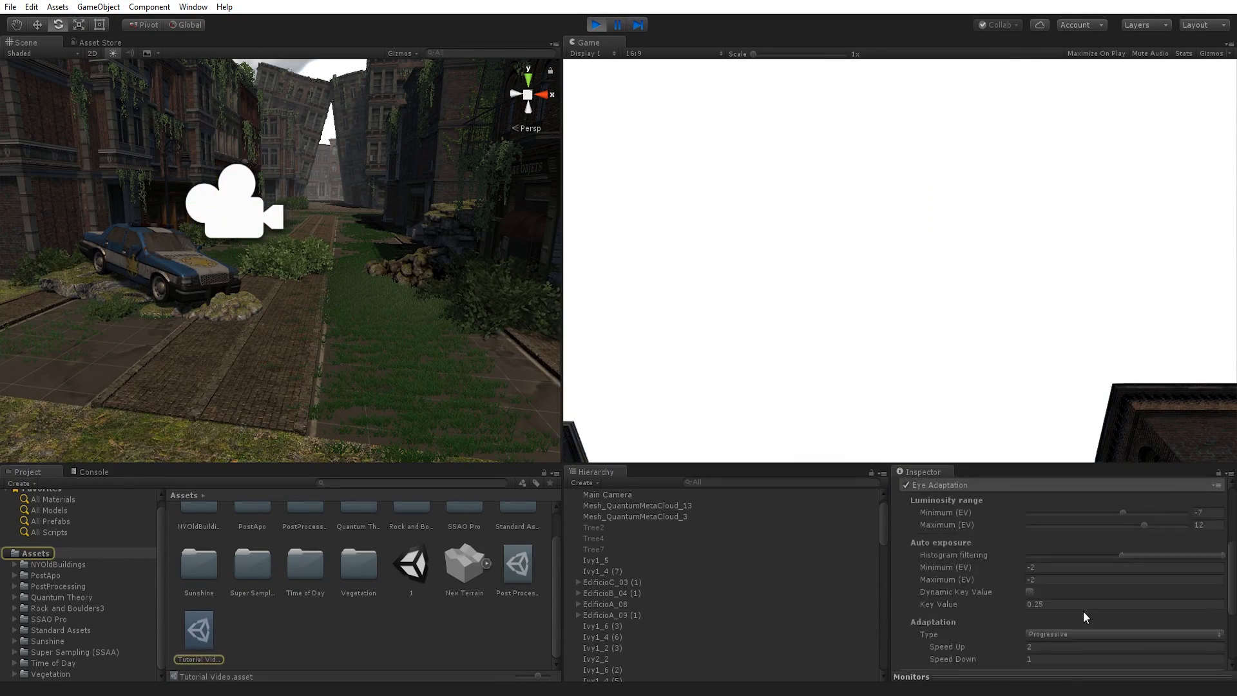
{"action": "scroll", "coordinate": [1084, 611], "scroll_direction": "down", "scroll_amount": 2}
{"action": "left_click", "coordinate": [1001, 535]}
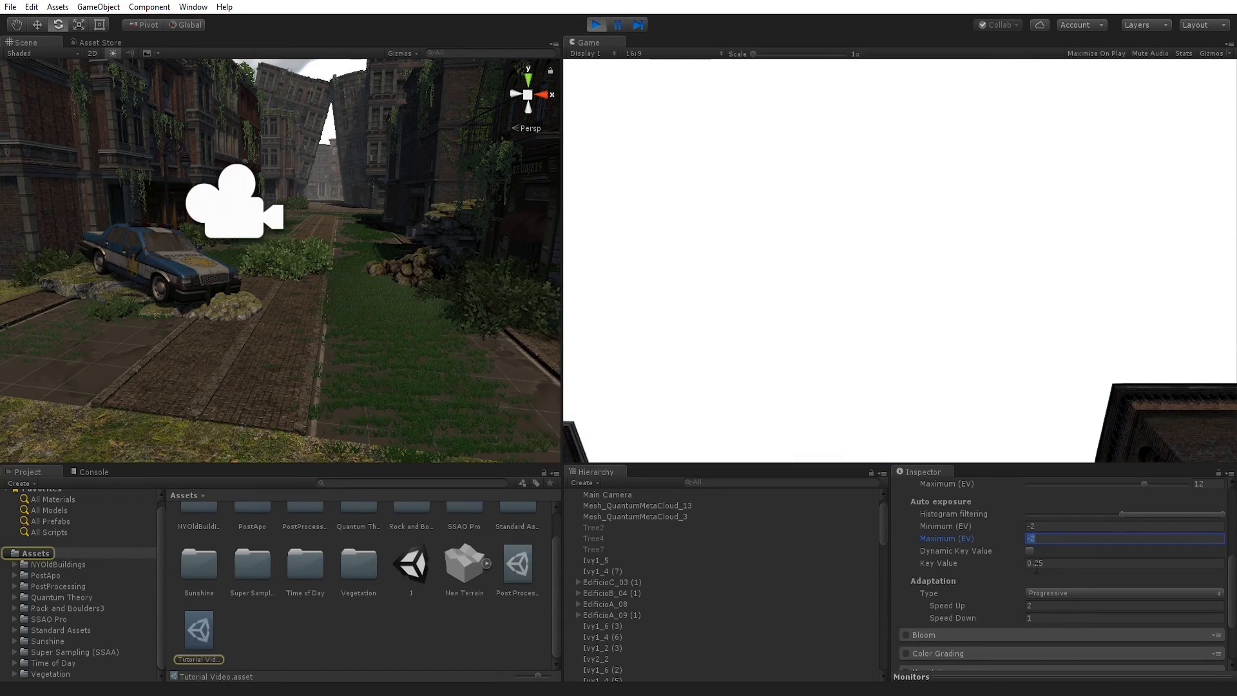
{"action": "type", "text": "-1"}
{"action": "key", "text": "Return"}
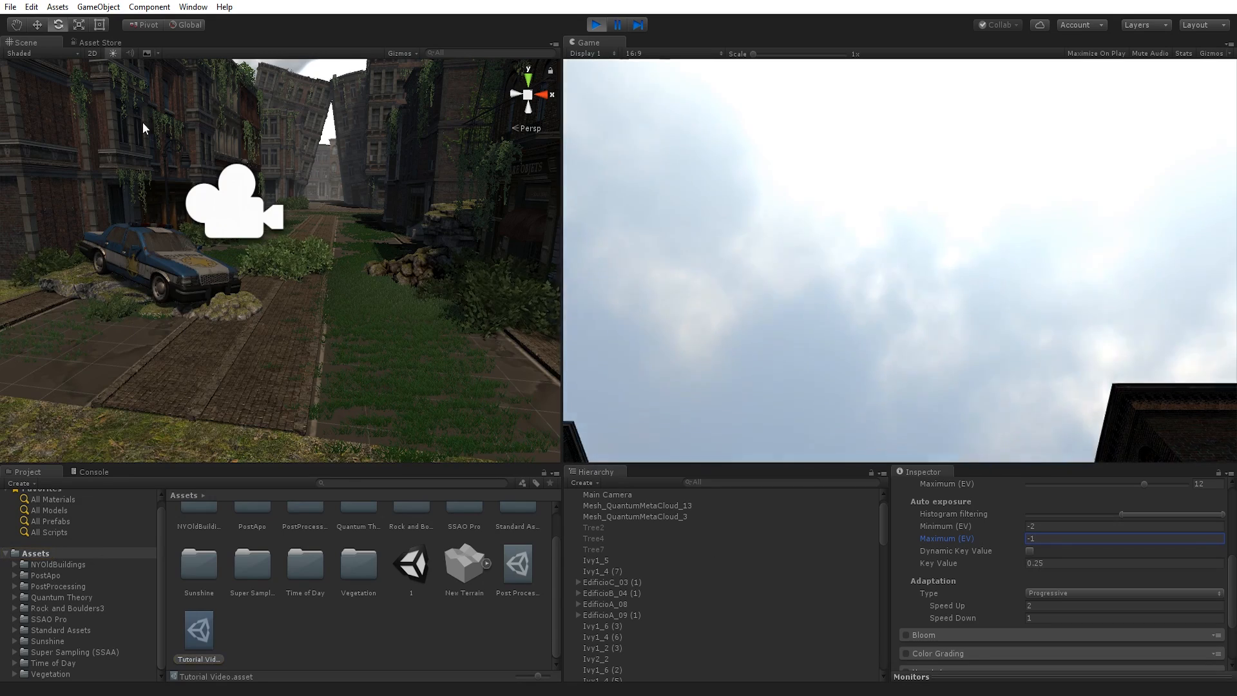
Rotate the Main Camera to check the new exposure limits, and return to the profile's Eye Adaptation settings
{"action": "left_click", "coordinate": [238, 236]}
{"action": "left_click_drag", "start_coordinate": [217, 183], "coordinate": [310, 7]}
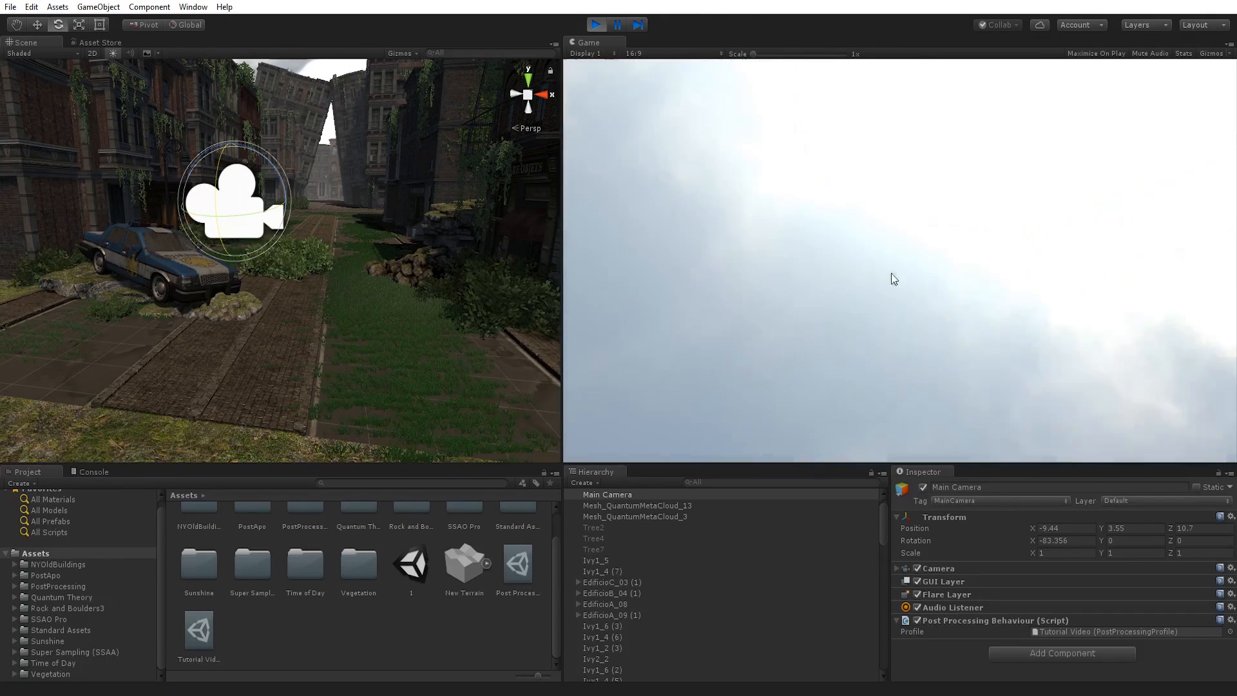
{"action": "double_click", "coordinate": [1083, 631]}
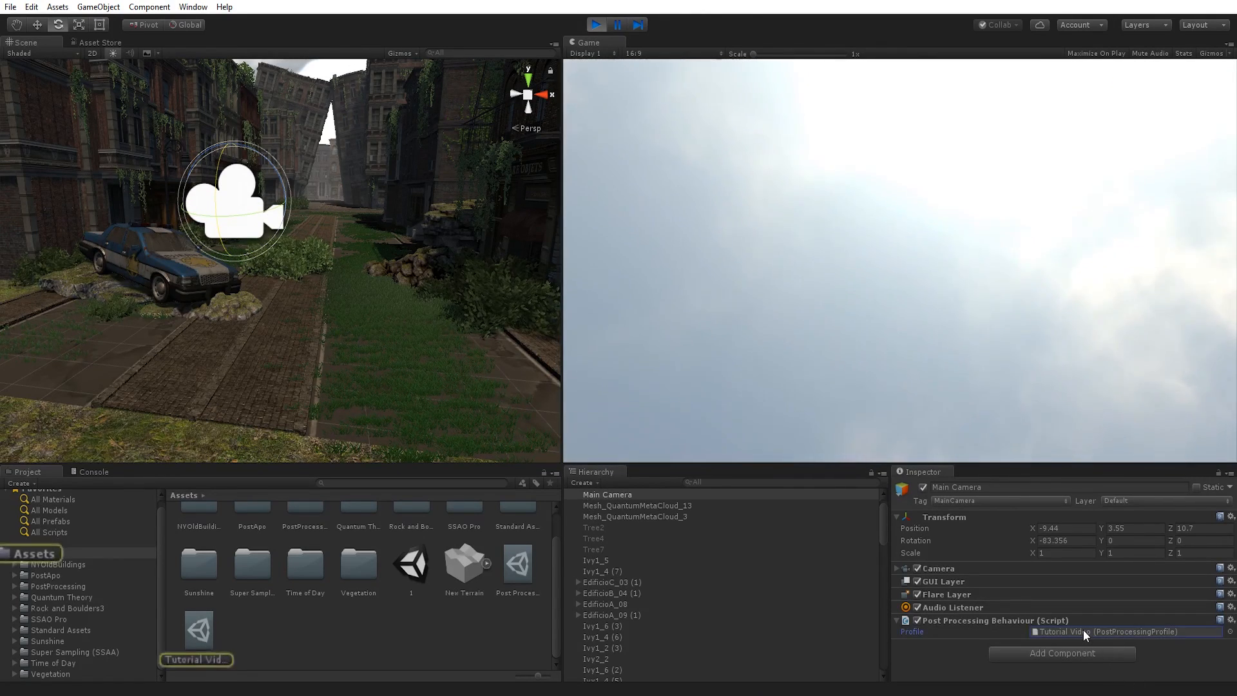
{"action": "scroll", "coordinate": [1080, 583], "scroll_direction": "down", "scroll_amount": 5}
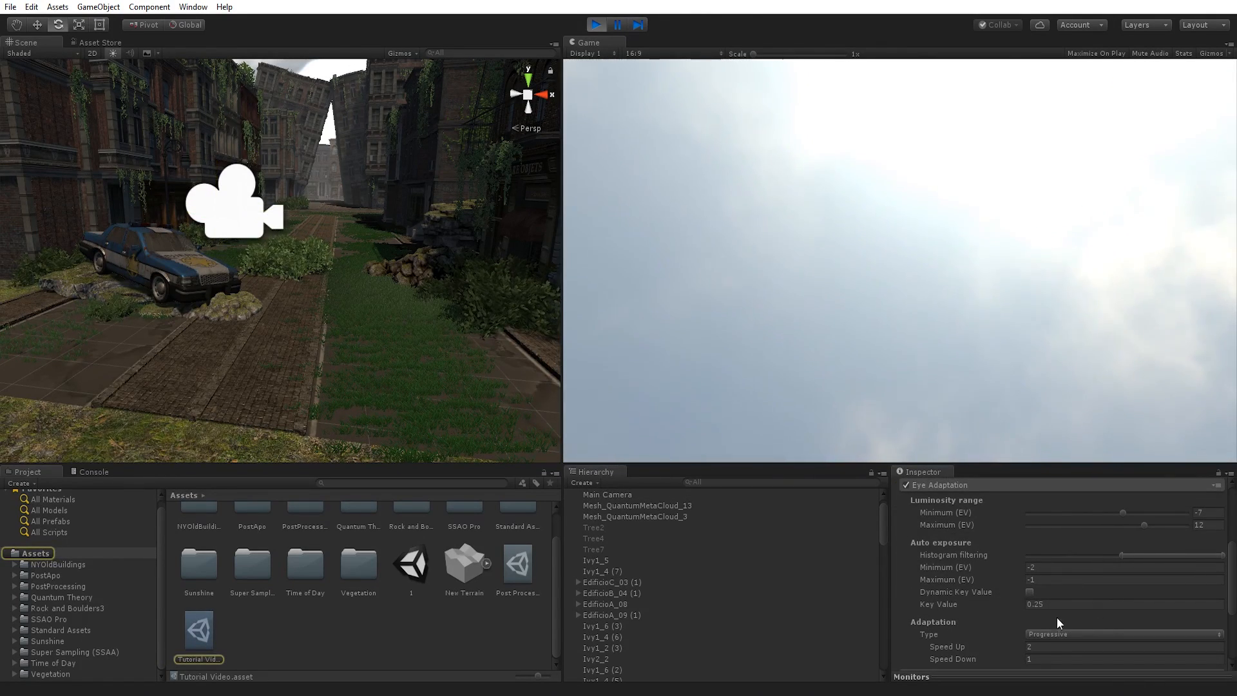
{"action": "scroll", "coordinate": [1055, 599], "scroll_direction": "down", "scroll_amount": 2}
{"action": "scroll", "coordinate": [1085, 589], "scroll_direction": "up", "scroll_amount": 2}
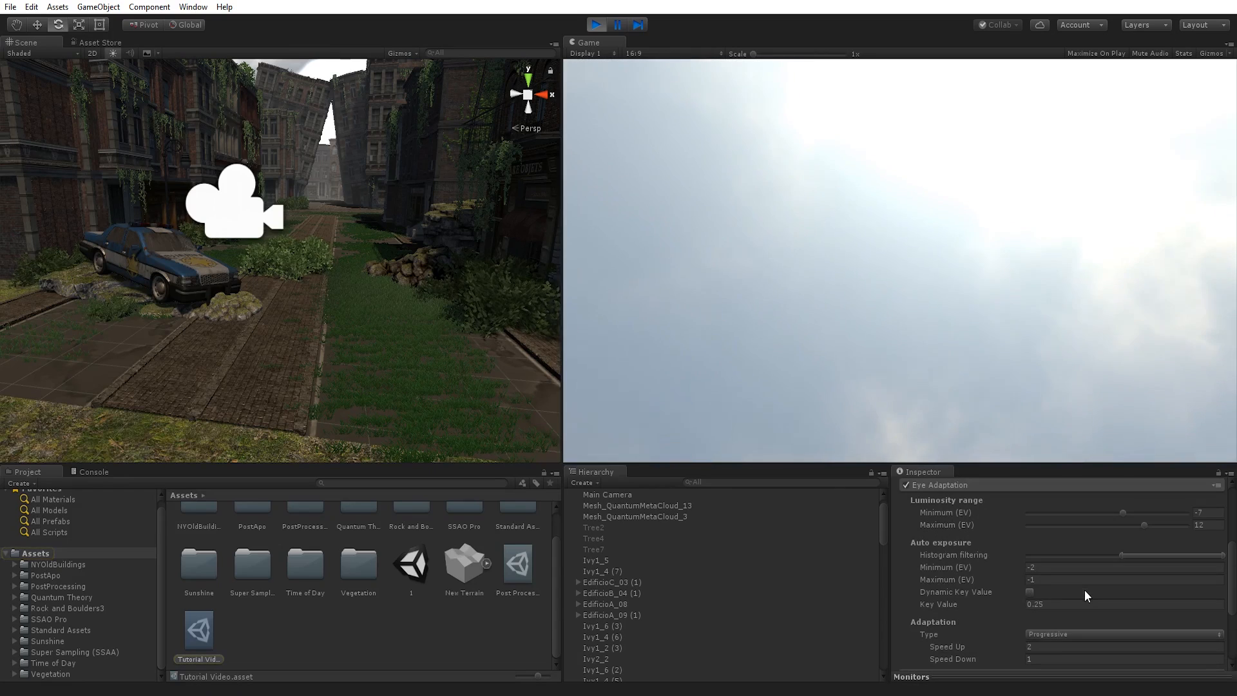
{"action": "scroll", "coordinate": [1084, 589], "scroll_direction": "down", "scroll_amount": 4}
{"action": "scroll", "coordinate": [1084, 590], "scroll_direction": "up", "scroll_amount": 4}
{"action": "scroll", "coordinate": [1085, 589], "scroll_direction": "up", "scroll_amount": 3}
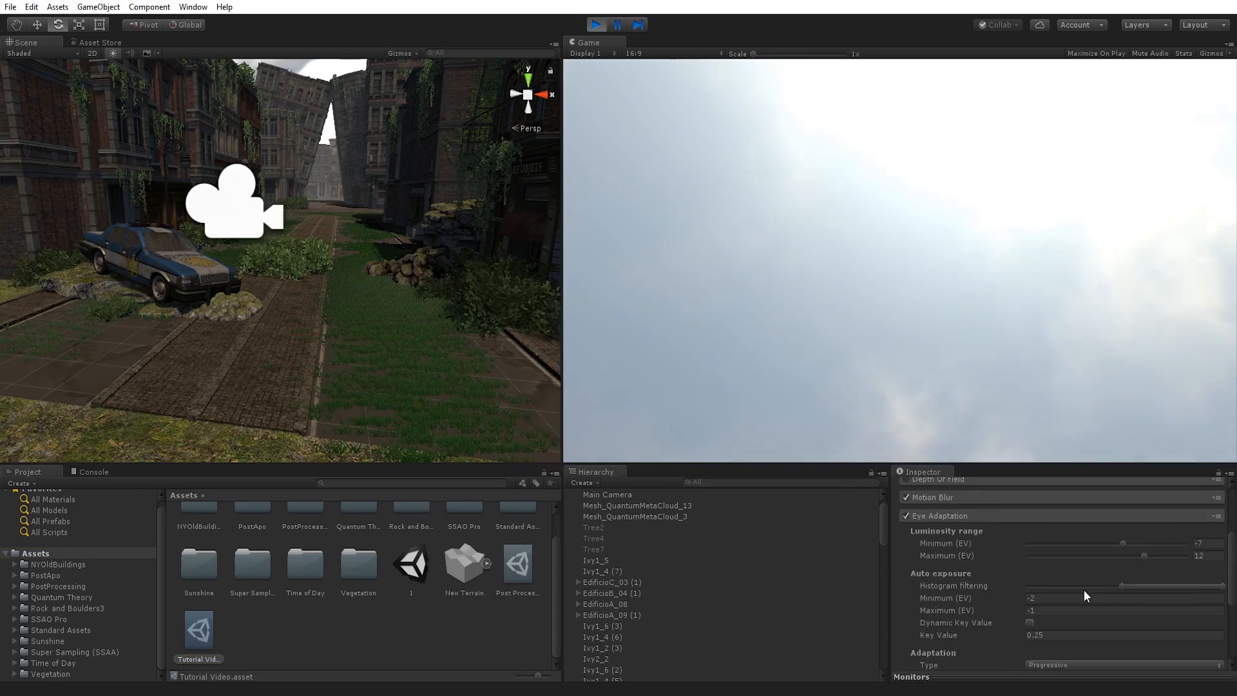
Rotate the Main Camera back down to face along the street, then reopen the Tutorial Video profile and collapse Eye Adaptation
{"action": "left_click", "coordinate": [220, 175]}
{"action": "left_click_drag", "start_coordinate": [220, 175], "coordinate": [343, 61]}
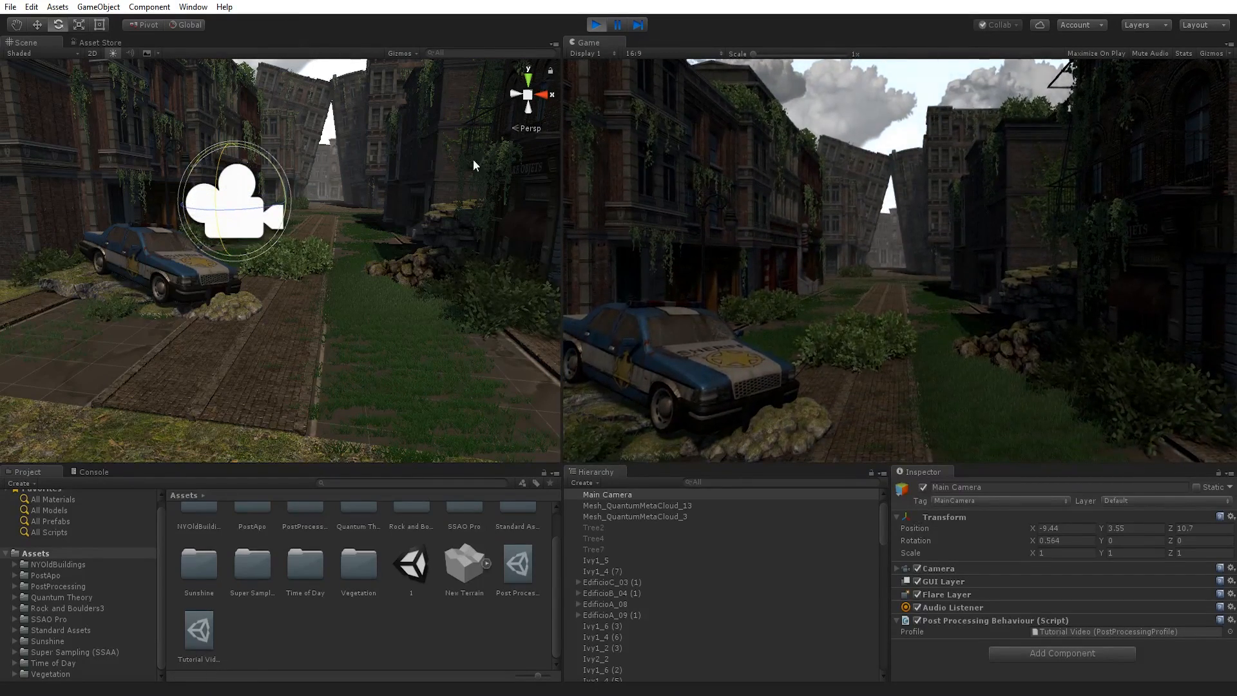
{"action": "double_click", "coordinate": [1058, 630]}
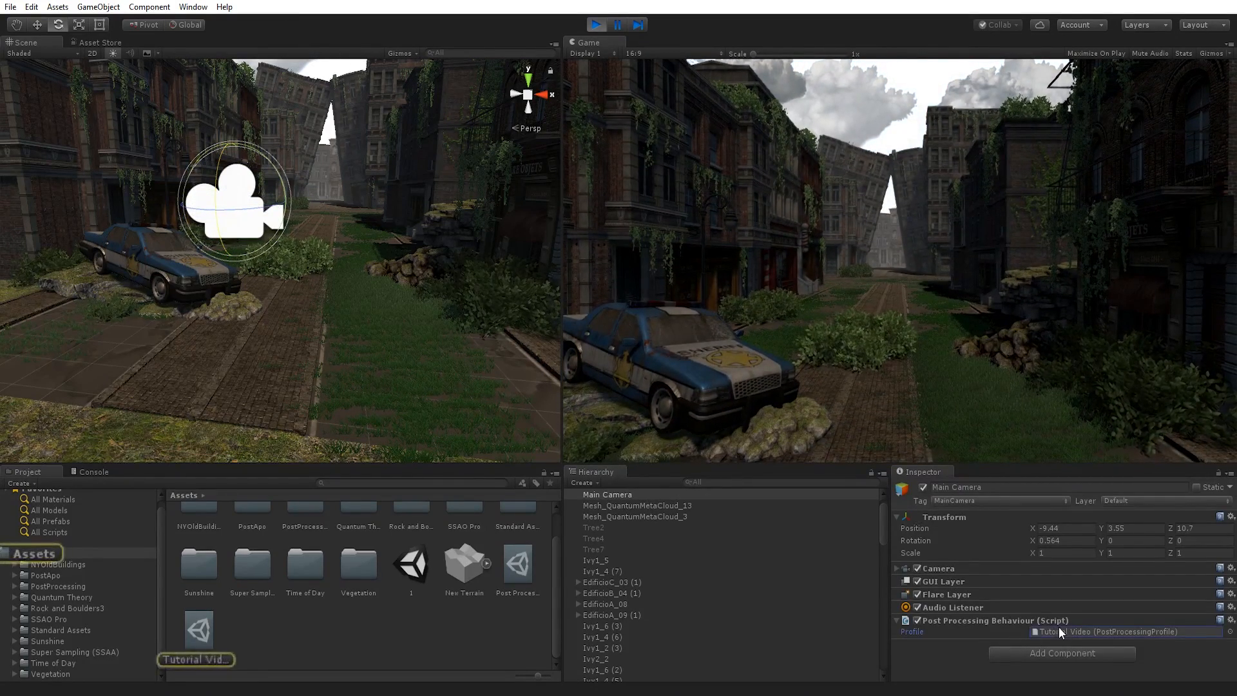
{"action": "scroll", "coordinate": [960, 532], "scroll_direction": "down", "scroll_amount": 5}
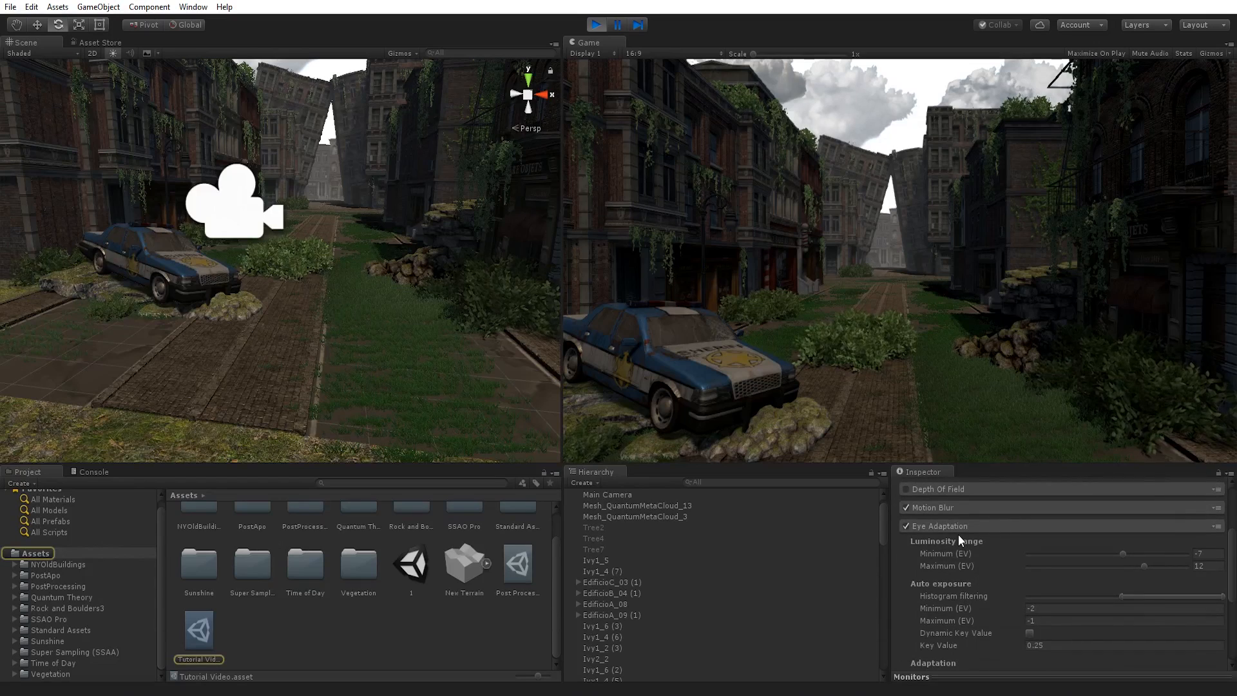
{"action": "left_click", "coordinate": [965, 527]}
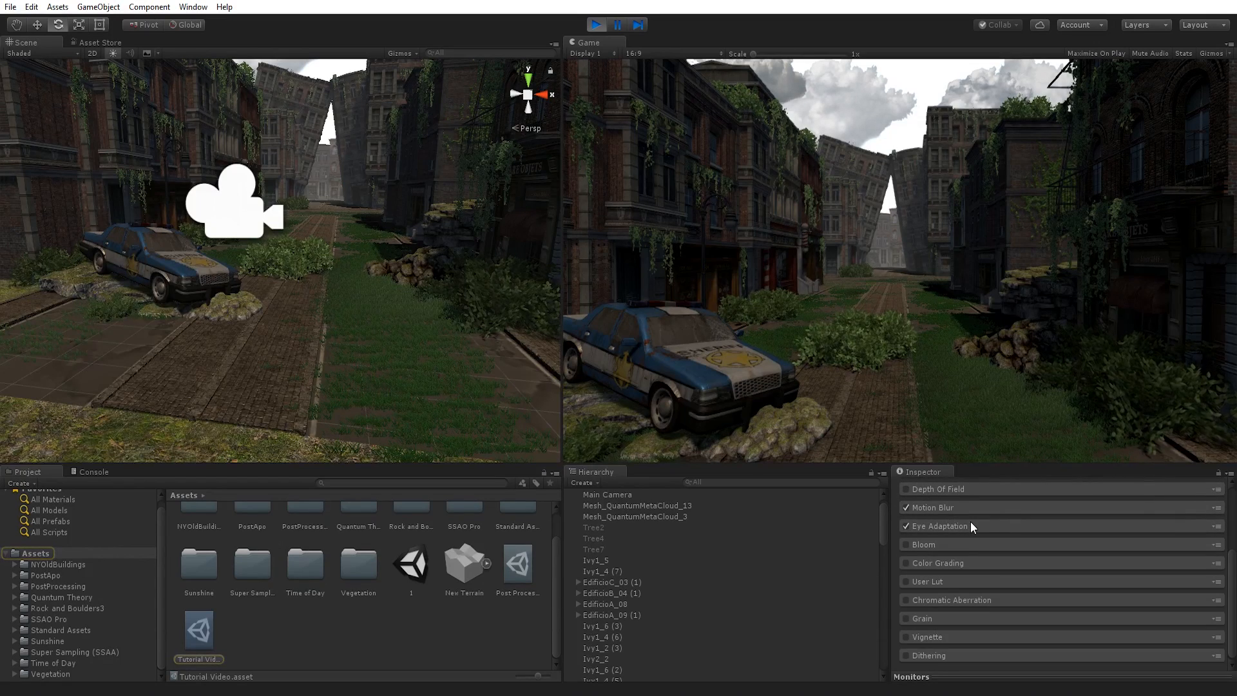
Enable the Bloom effect in the profile and expand its settings
{"action": "left_click", "coordinate": [906, 544]}
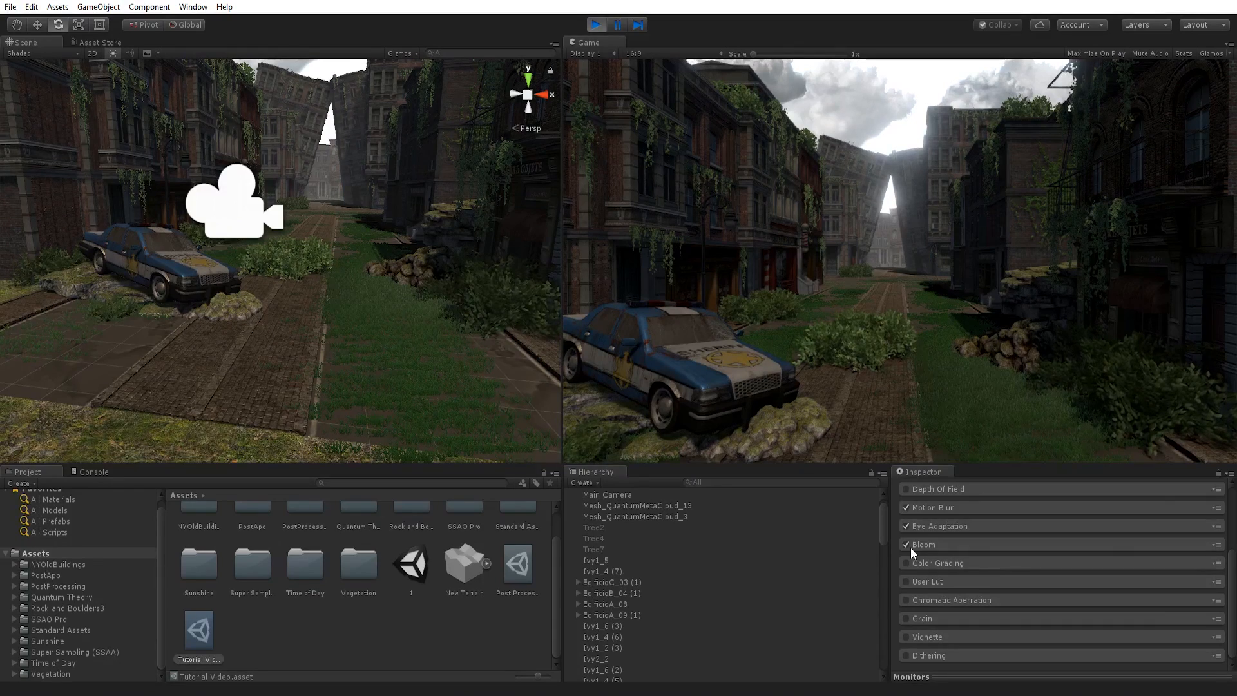
{"action": "left_click", "coordinate": [921, 544]}
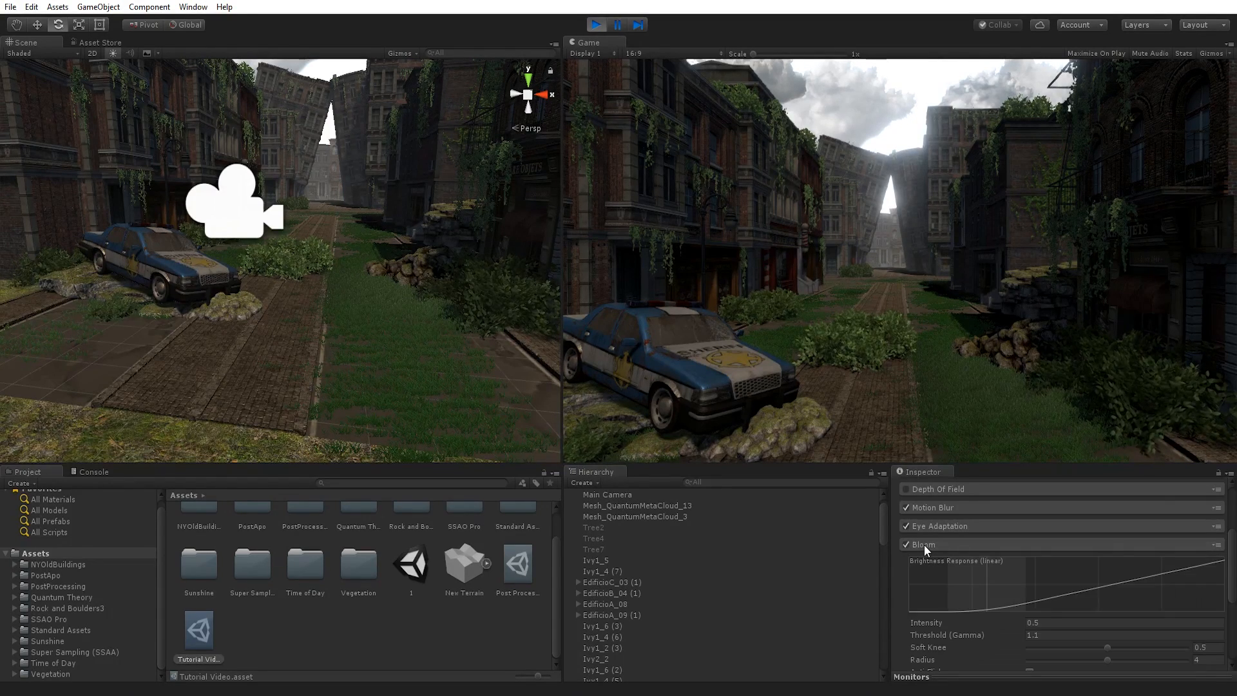
{"action": "scroll", "coordinate": [1066, 570], "scroll_direction": "down", "scroll_amount": 5}
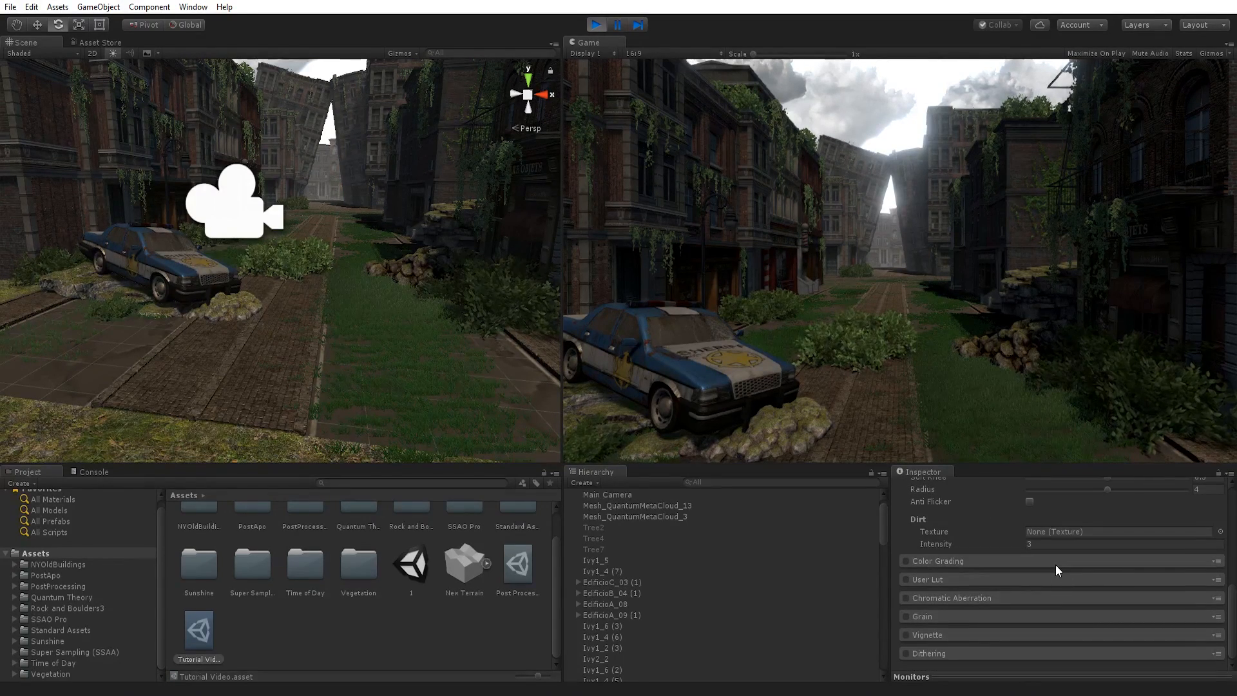
{"action": "scroll", "coordinate": [1041, 524], "scroll_direction": "up", "scroll_amount": 3}
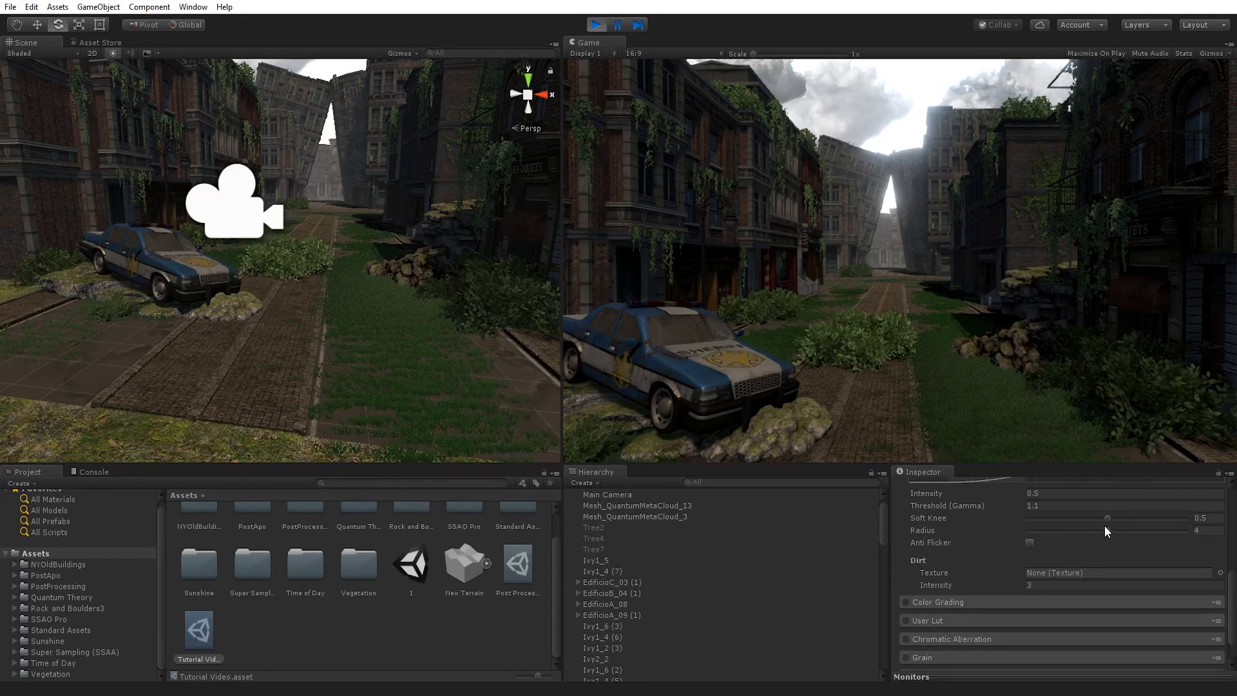
Try different Bloom softness and spread values, ending with Soft Knee at 0 and Radius at 6.68
{"action": "left_click_drag", "start_coordinate": [1108, 527], "coordinate": [1189, 517]}
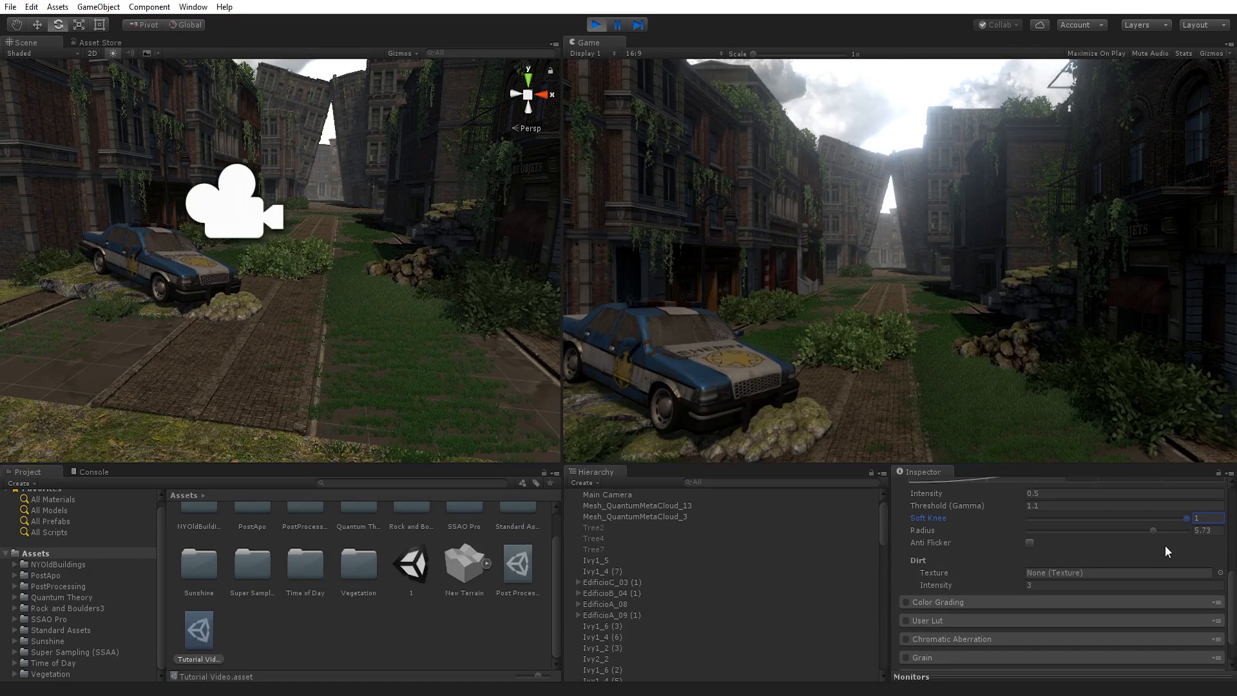
{"action": "left_click_drag", "start_coordinate": [1129, 519], "coordinate": [1011, 520]}
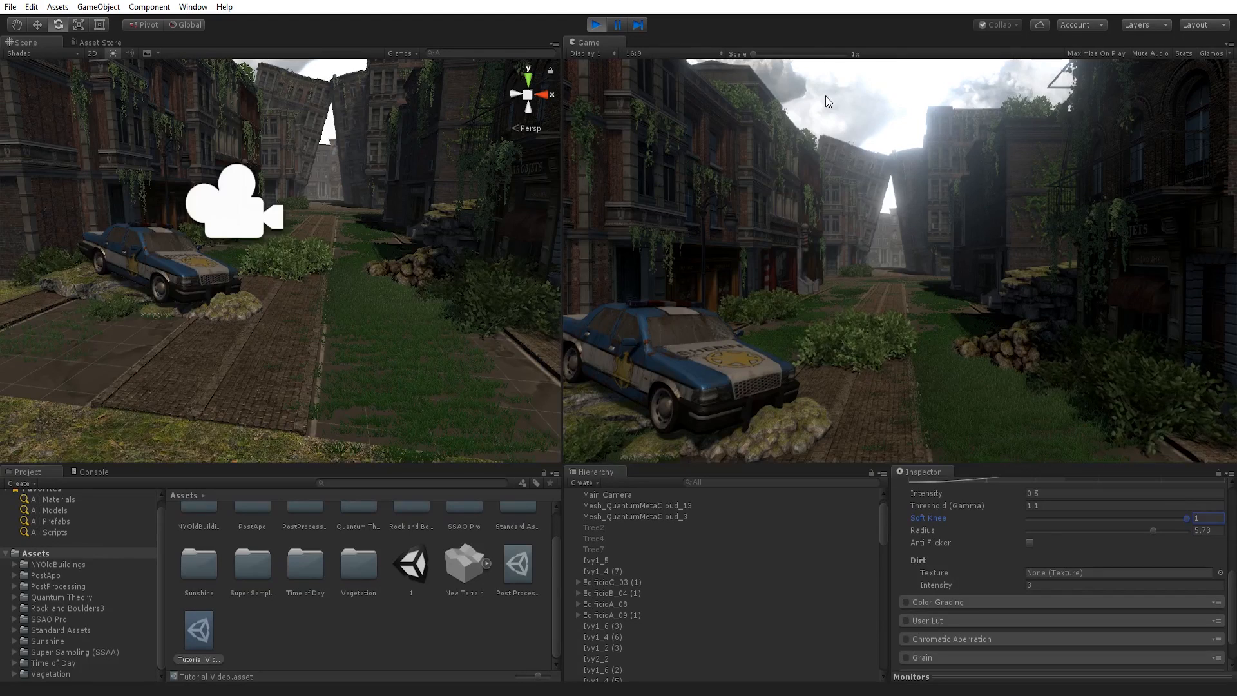
{"action": "left_click", "coordinate": [791, 69]}
{"action": "left_click_drag", "start_coordinate": [1146, 516], "coordinate": [916, 525]}
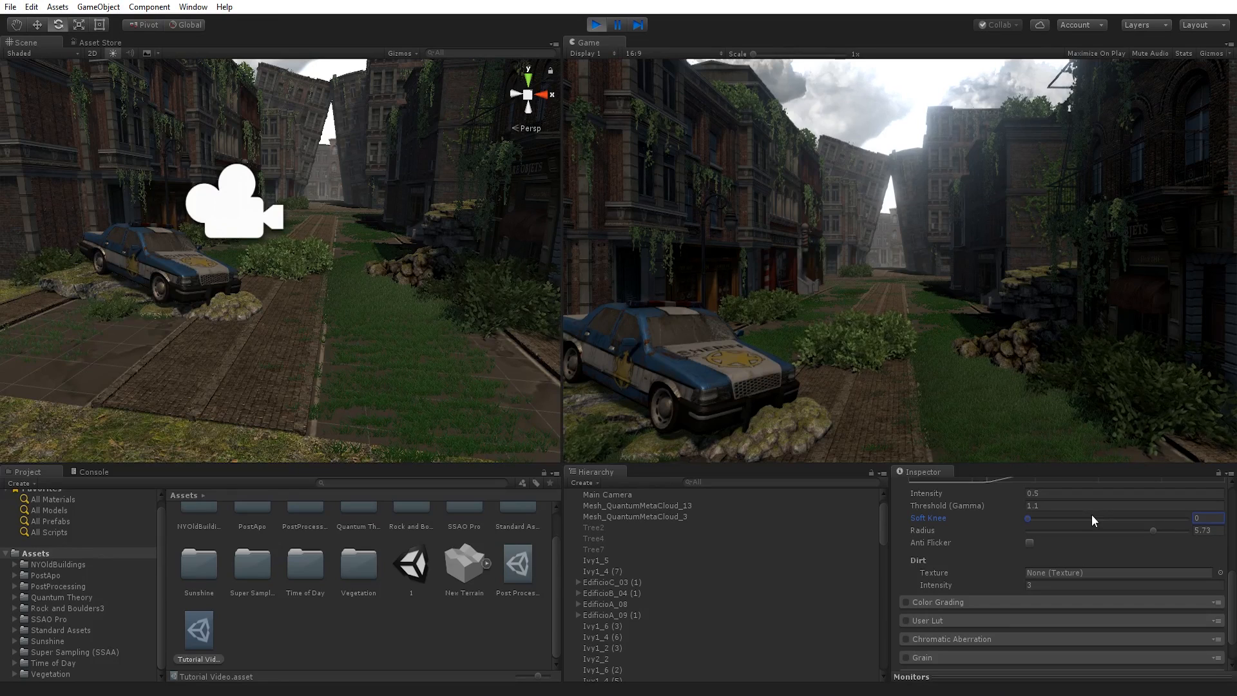
{"action": "left_click_drag", "start_coordinate": [1089, 514], "coordinate": [933, 512]}
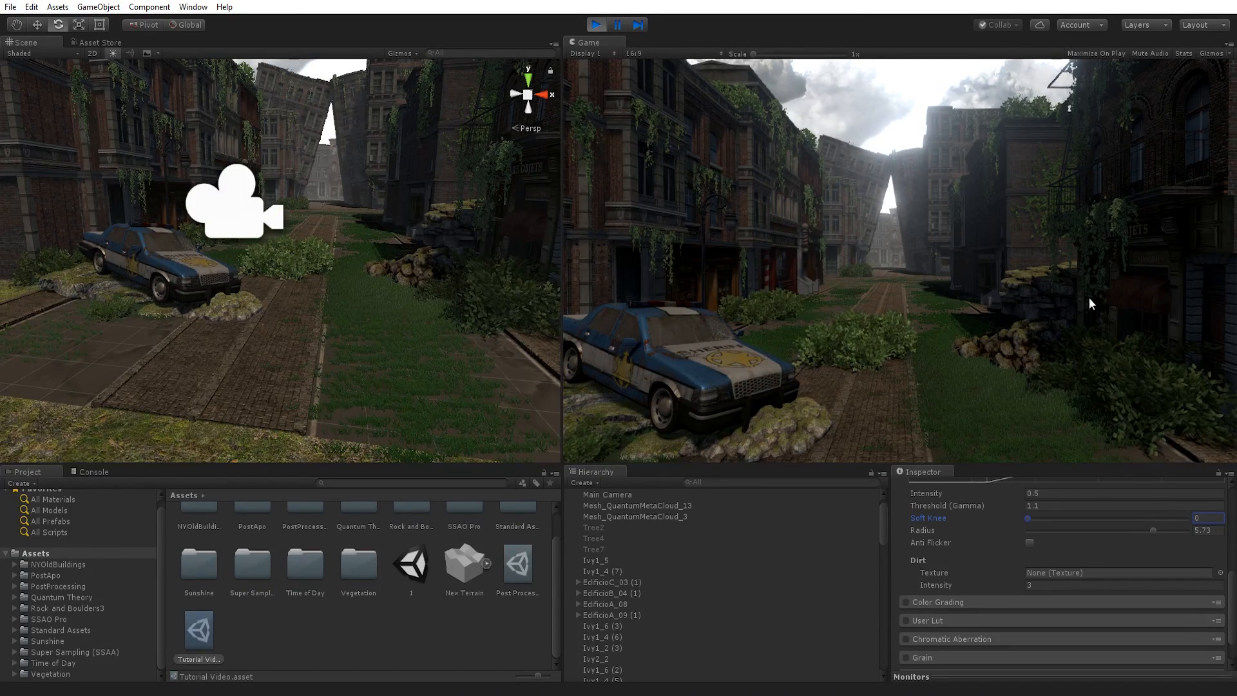
{"action": "left_click_drag", "start_coordinate": [1156, 529], "coordinate": [1179, 531]}
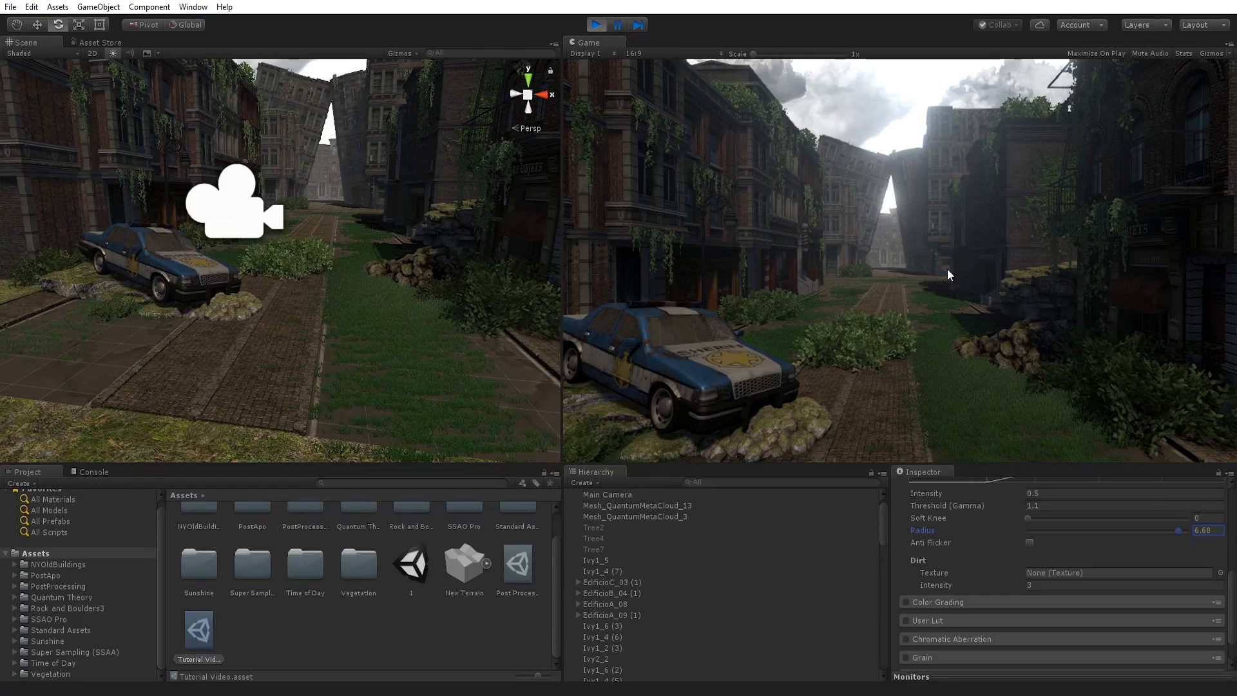
Set the Bloom Intensity to 0.3
{"action": "scroll", "coordinate": [1023, 524], "scroll_direction": "up", "scroll_amount": 2}
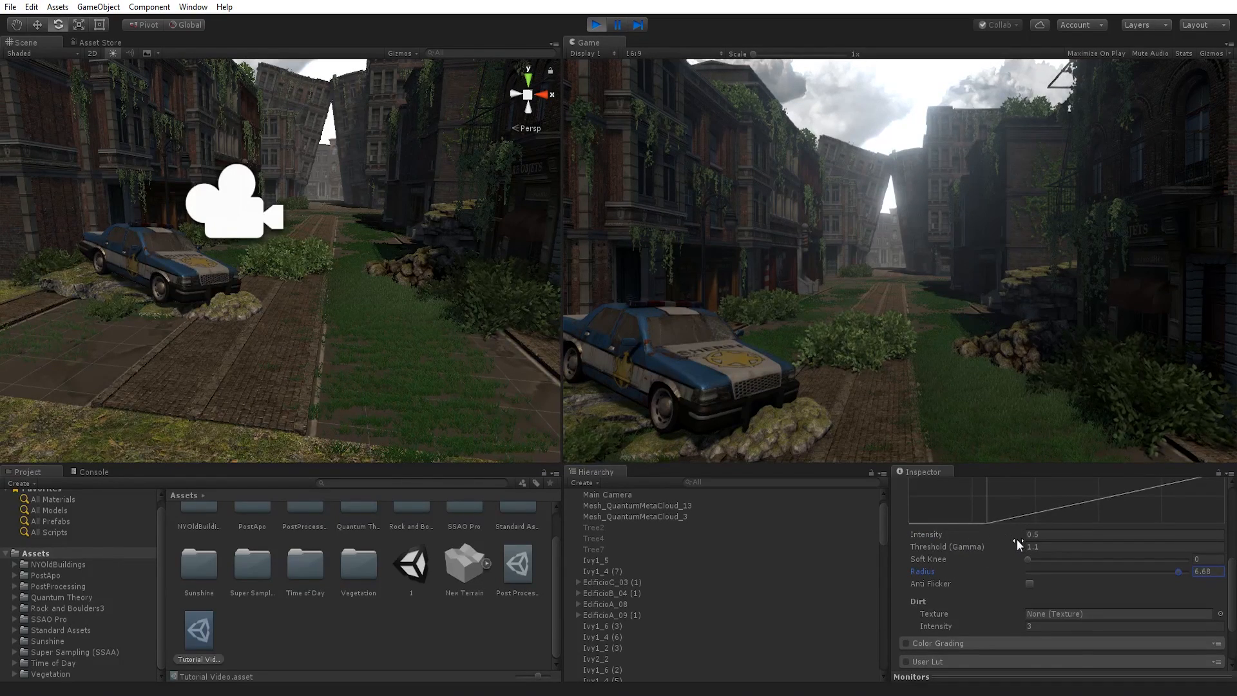
{"action": "mouse_move", "coordinate": [1005, 537]}
{"action": "left_mouse_down"}
{"action": "mouse_move", "coordinate": [1019, 540]}
{"action": "mouse_move", "coordinate": [999, 536]}
{"action": "left_mouse_up"}
{"action": "left_click", "coordinate": [1042, 537]}
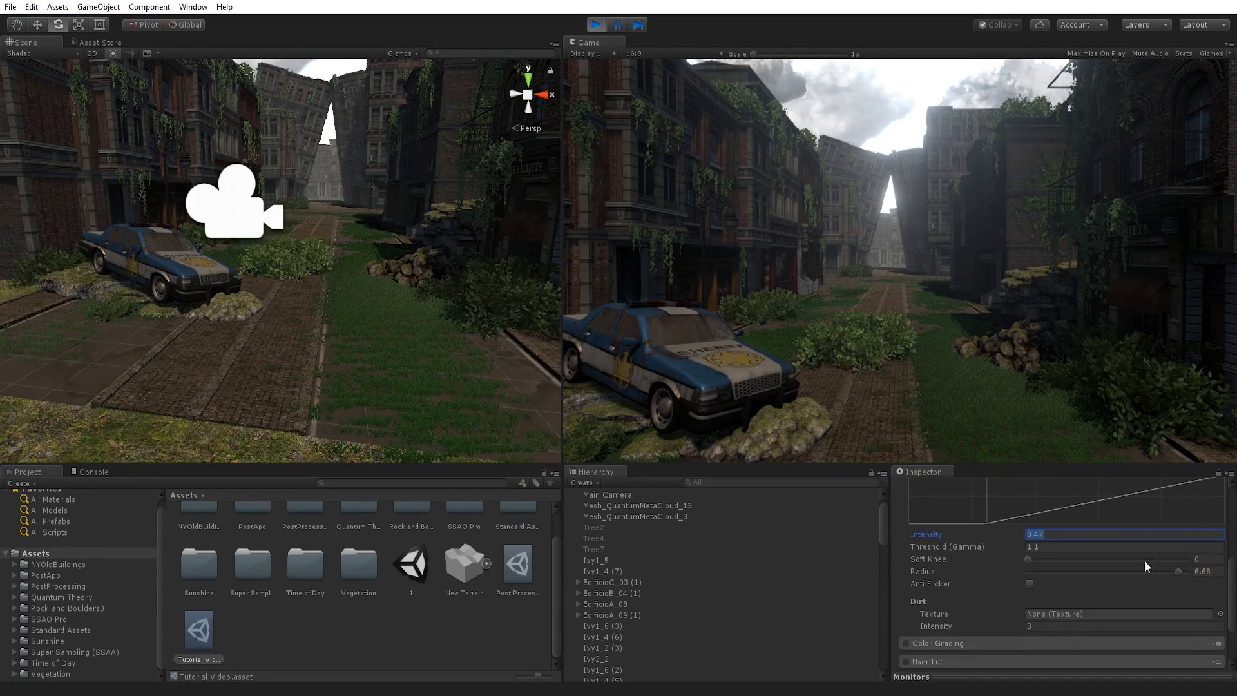
{"action": "type", "text": "0.5"}
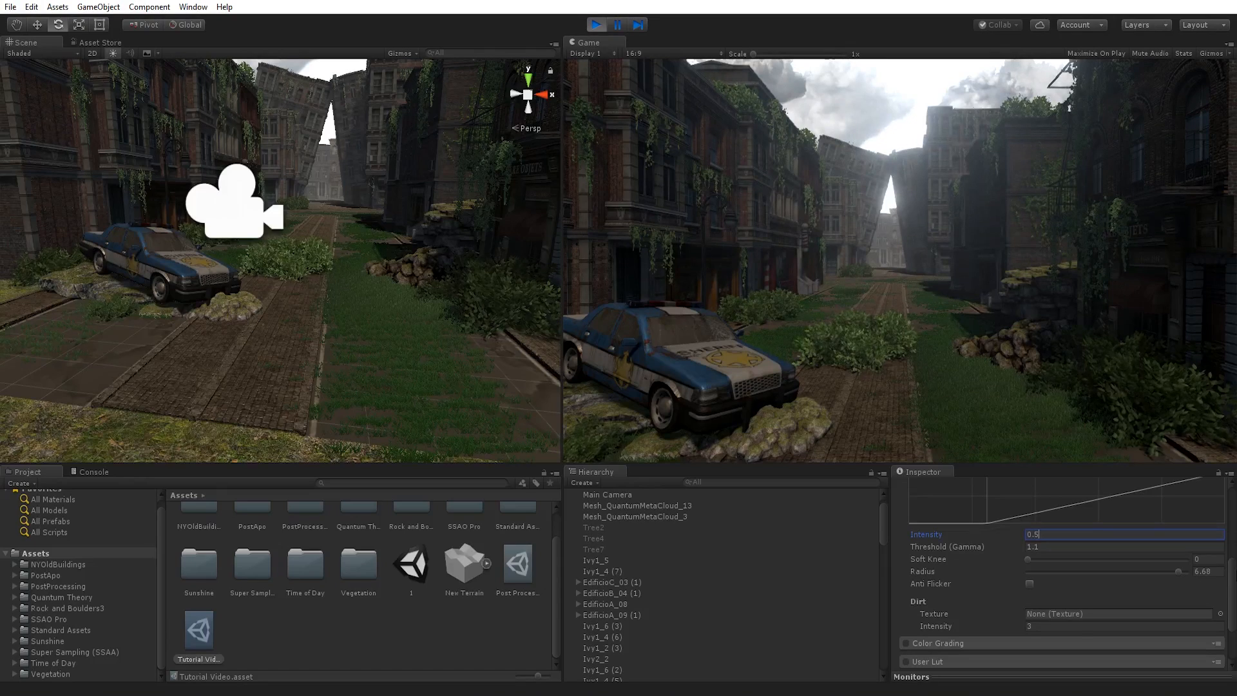
{"action": "key", "text": "BackSpace"}
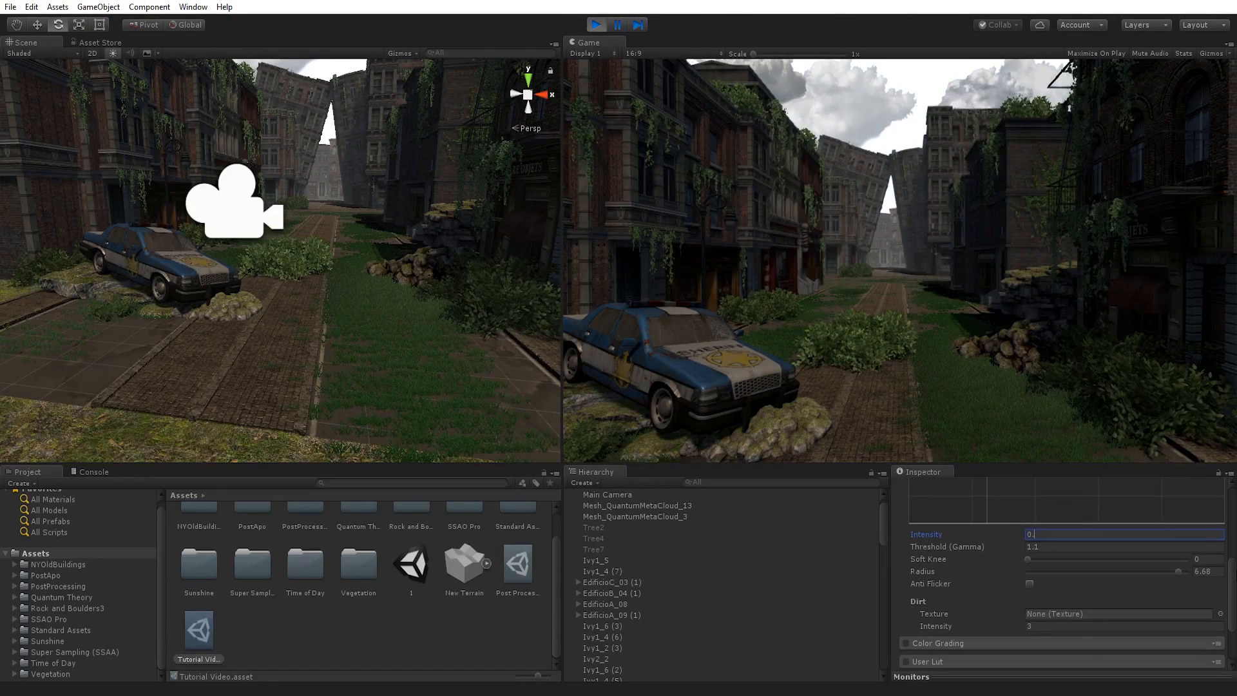
{"action": "type", "text": "3"}
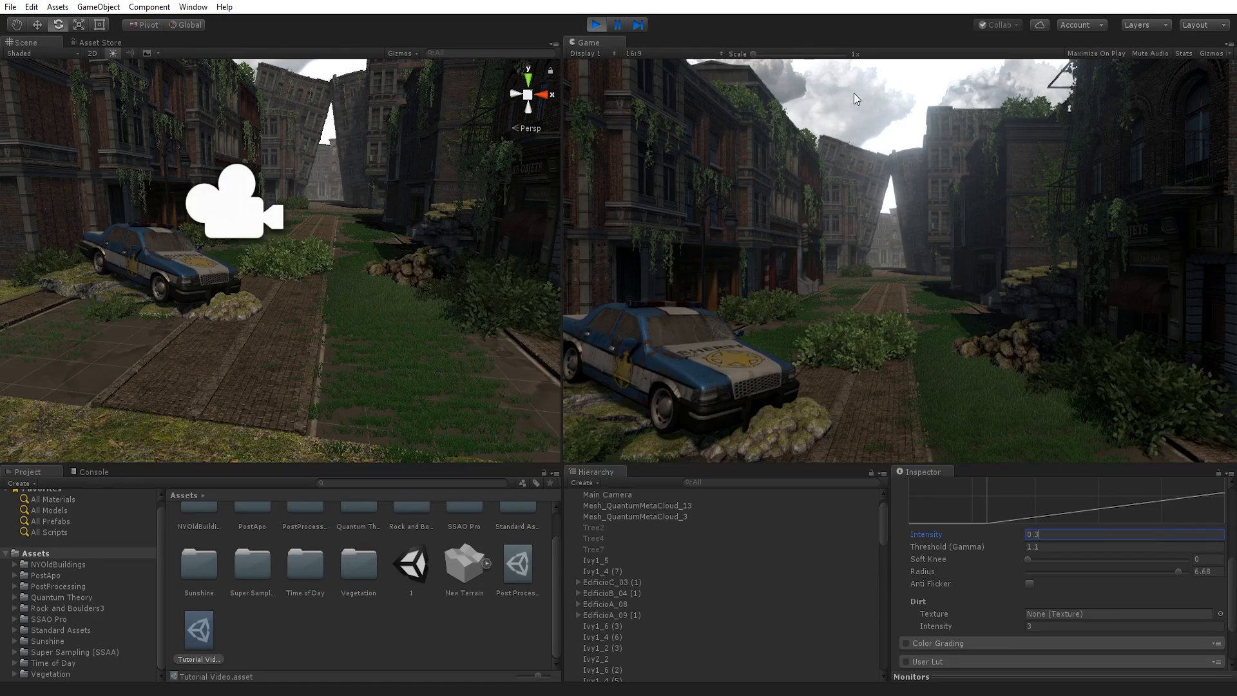
Try shifting the cloud mesh above the street sideways behind the buildings to check the bloom, and undo the move
{"action": "right_click_drag", "start_coordinate": [220, 187], "coordinate": [252, 124]}
{"action": "left_click", "coordinate": [251, 123]}
{"action": "key", "text": "w"}
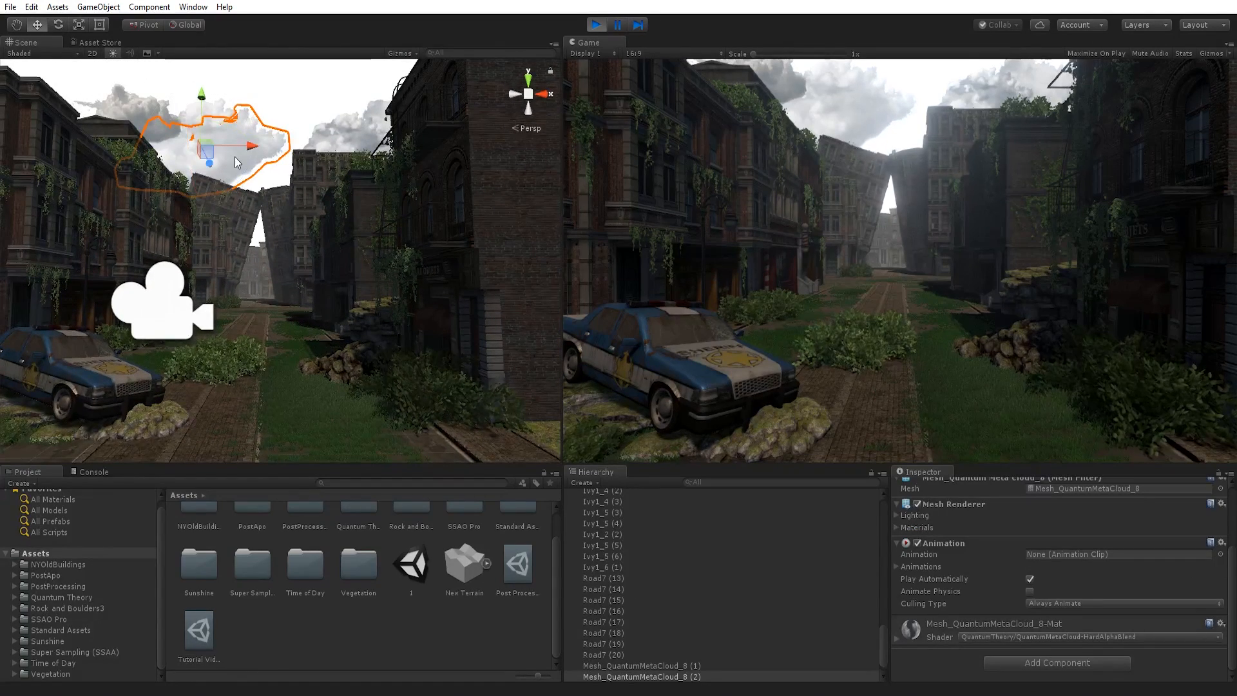
{"action": "left_click_drag", "start_coordinate": [308, 156], "coordinate": [249, 160]}
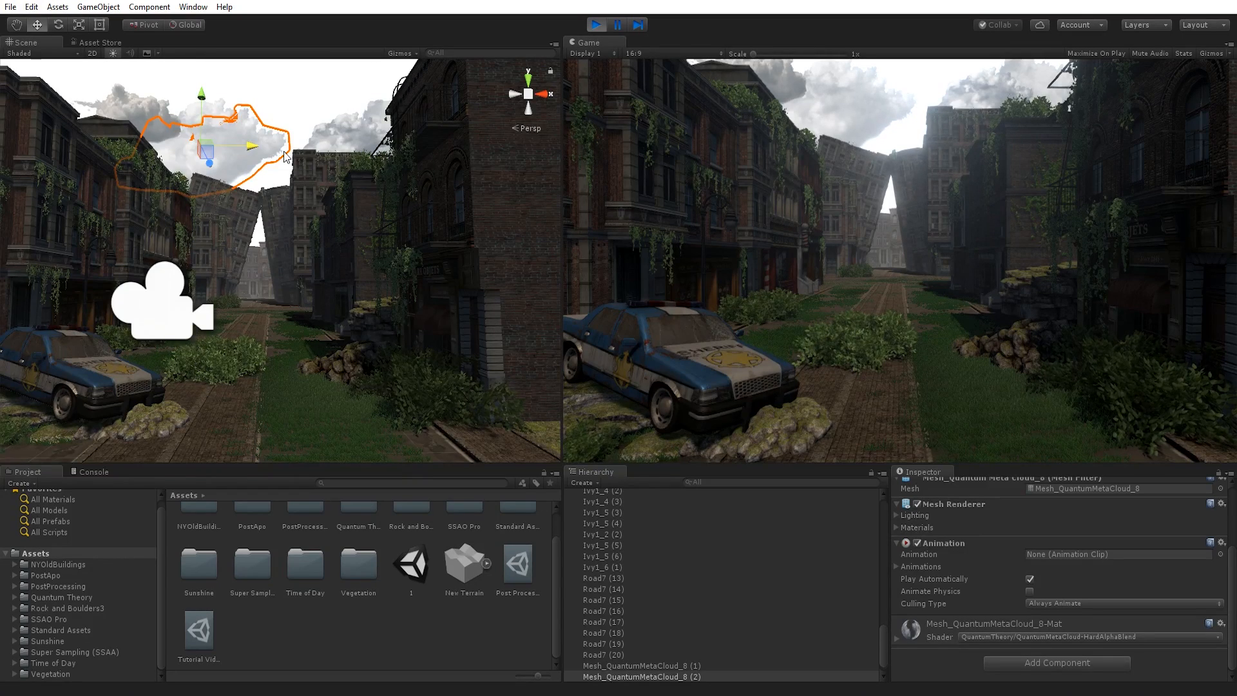
{"action": "left_click_drag", "start_coordinate": [254, 150], "coordinate": [96, 143]}
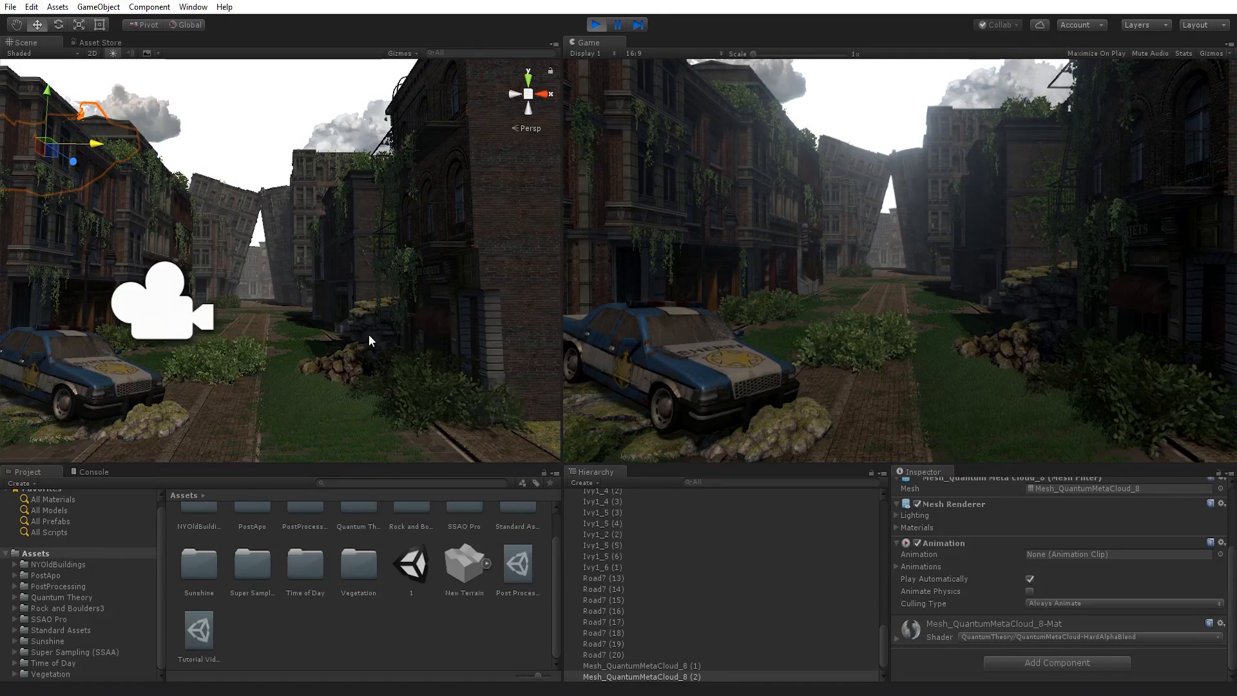
{"action": "key", "text": "ctrl+z"}
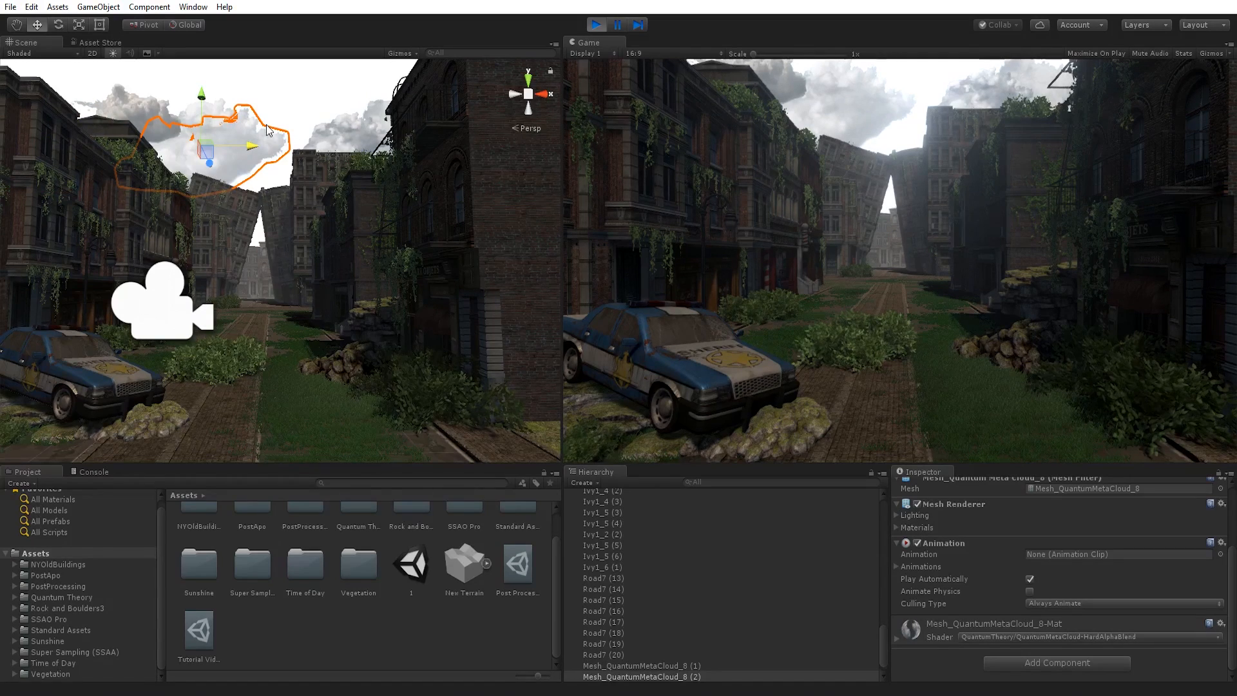
Reopen the Tutorial Video profile from the Main Camera and collapse the Bloom settings
{"action": "scroll", "coordinate": [629, 534], "scroll_direction": "up", "scroll_amount": 15}
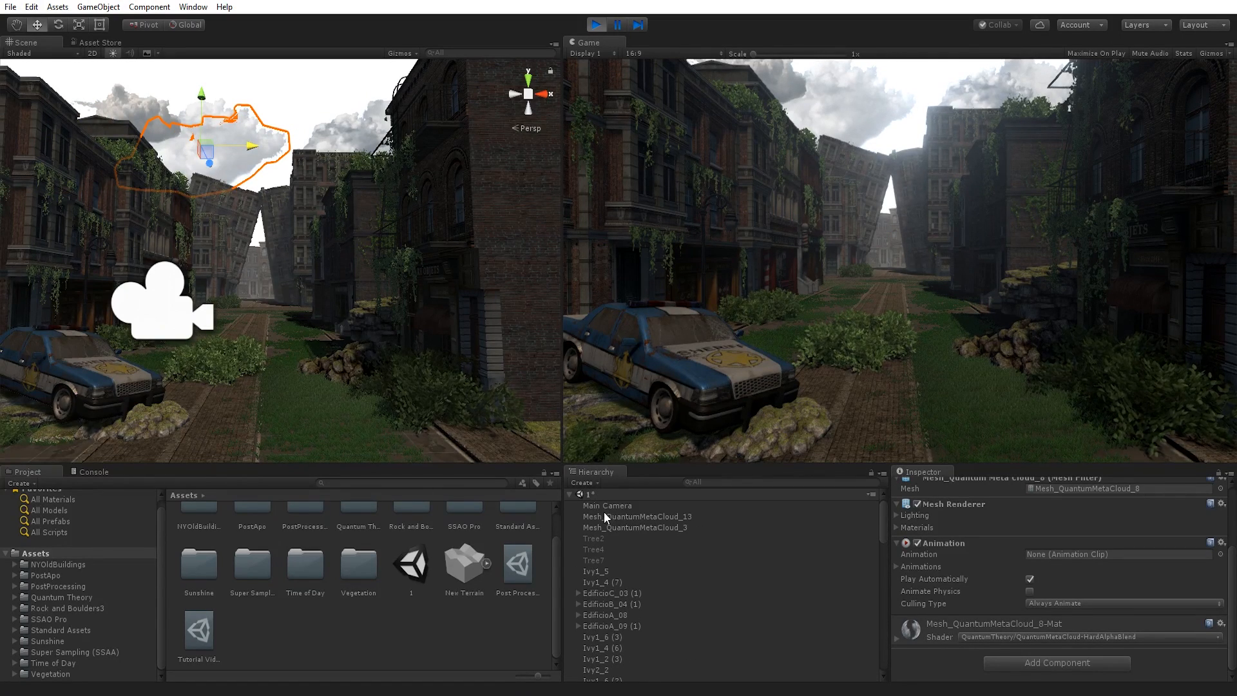
{"action": "left_click", "coordinate": [605, 506]}
{"action": "left_click", "coordinate": [1052, 632]}
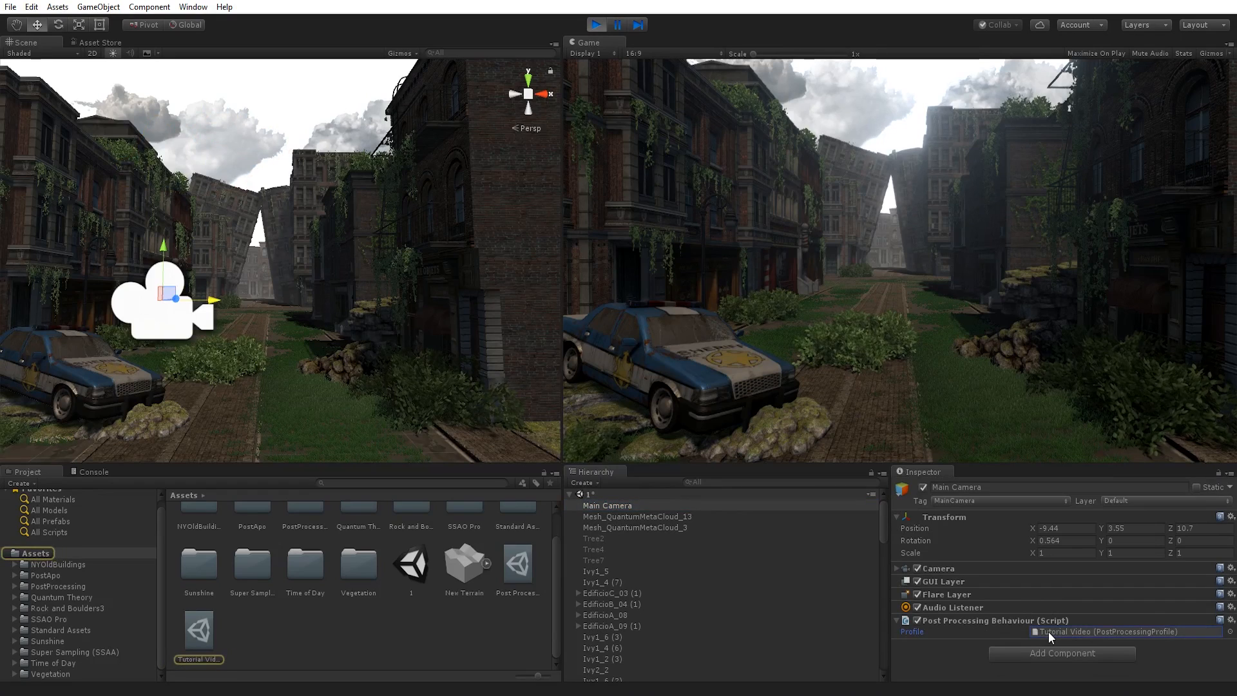
{"action": "double_click", "coordinate": [1043, 629]}
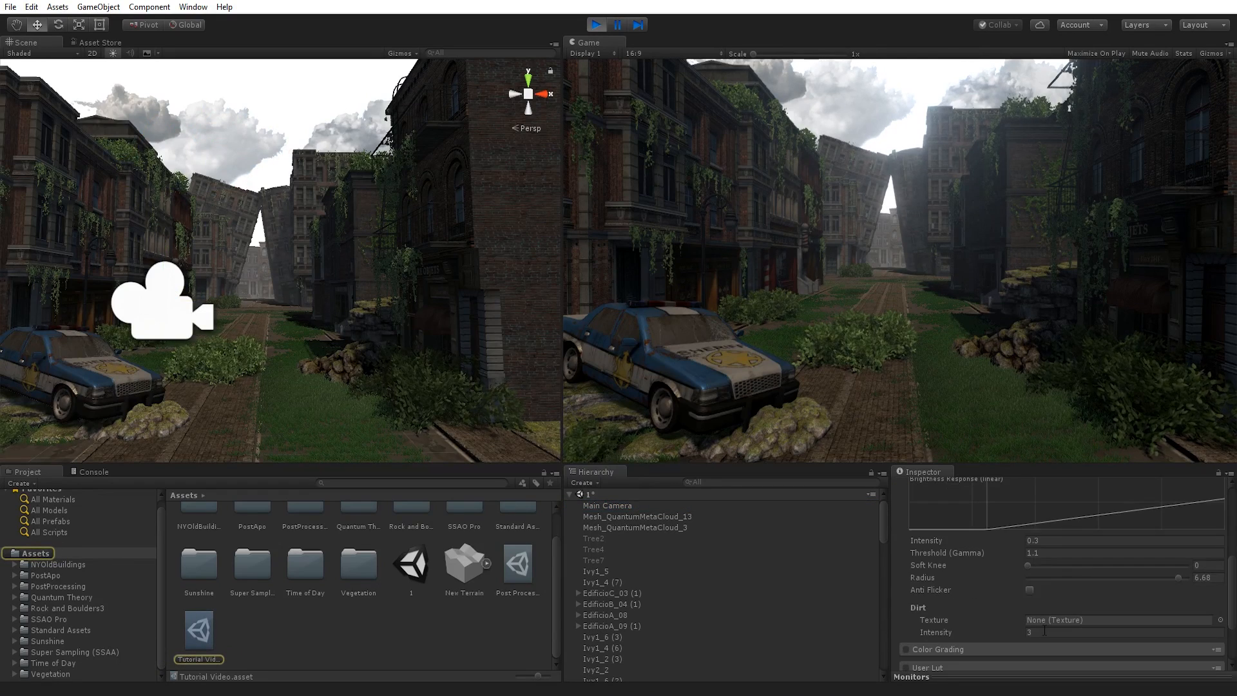
{"action": "scroll", "coordinate": [1026, 630], "scroll_direction": "down", "scroll_amount": 3}
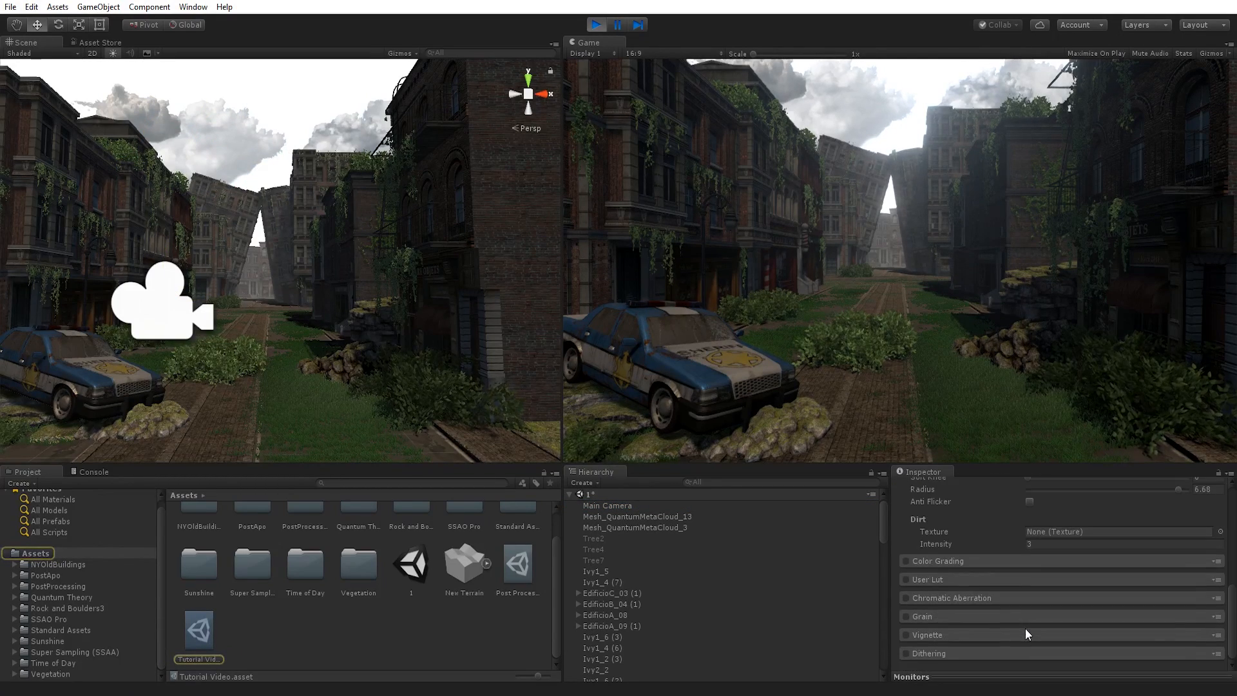
{"action": "scroll", "coordinate": [998, 605], "scroll_direction": "up", "scroll_amount": 6}
{"action": "left_click", "coordinate": [928, 619]}
{"action": "scroll", "coordinate": [934, 620], "scroll_direction": "down", "scroll_amount": 1}
{"action": "scroll", "coordinate": [934, 619], "scroll_direction": "down", "scroll_amount": 1}
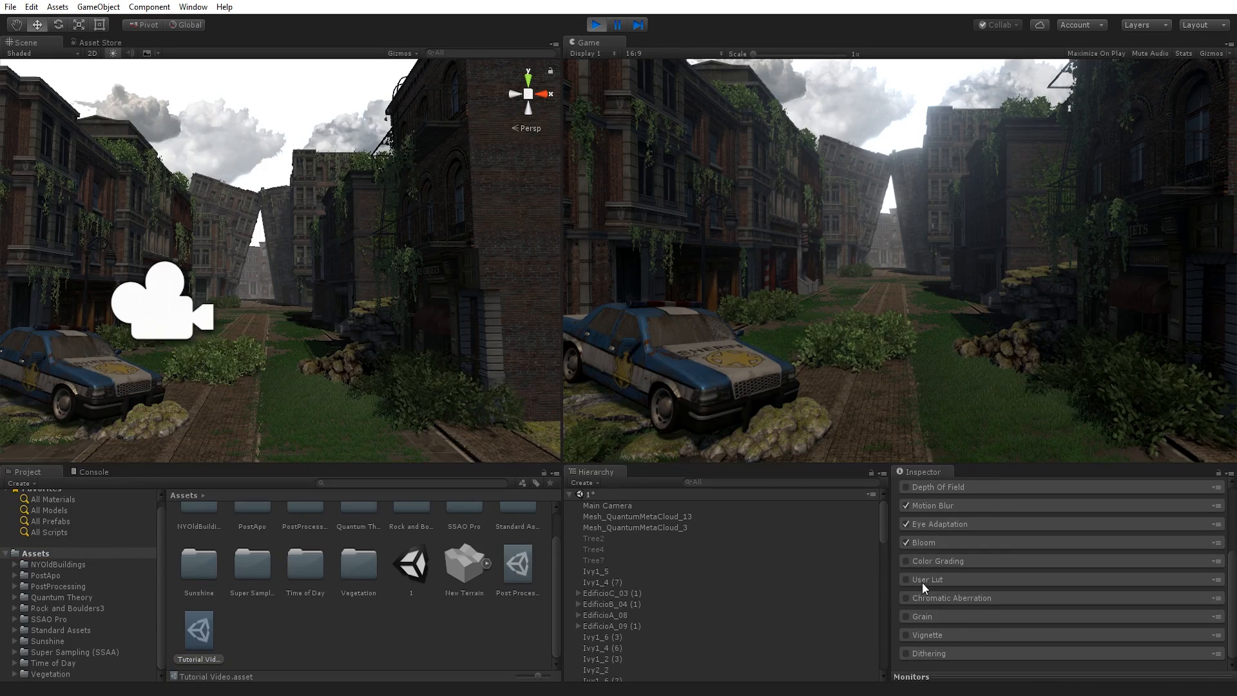
Toggle Color Grading on and off twice to compare the scene with and without it
{"action": "left_click", "coordinate": [906, 561]}
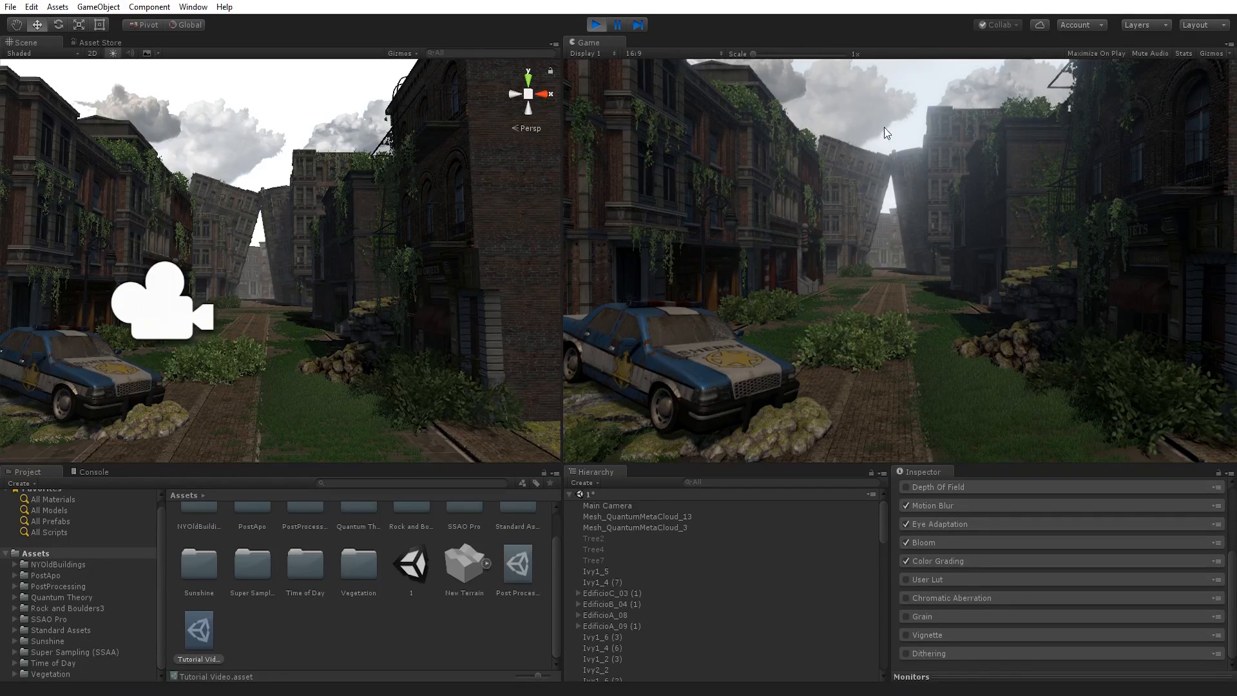
{"action": "left_click", "coordinate": [906, 561]}
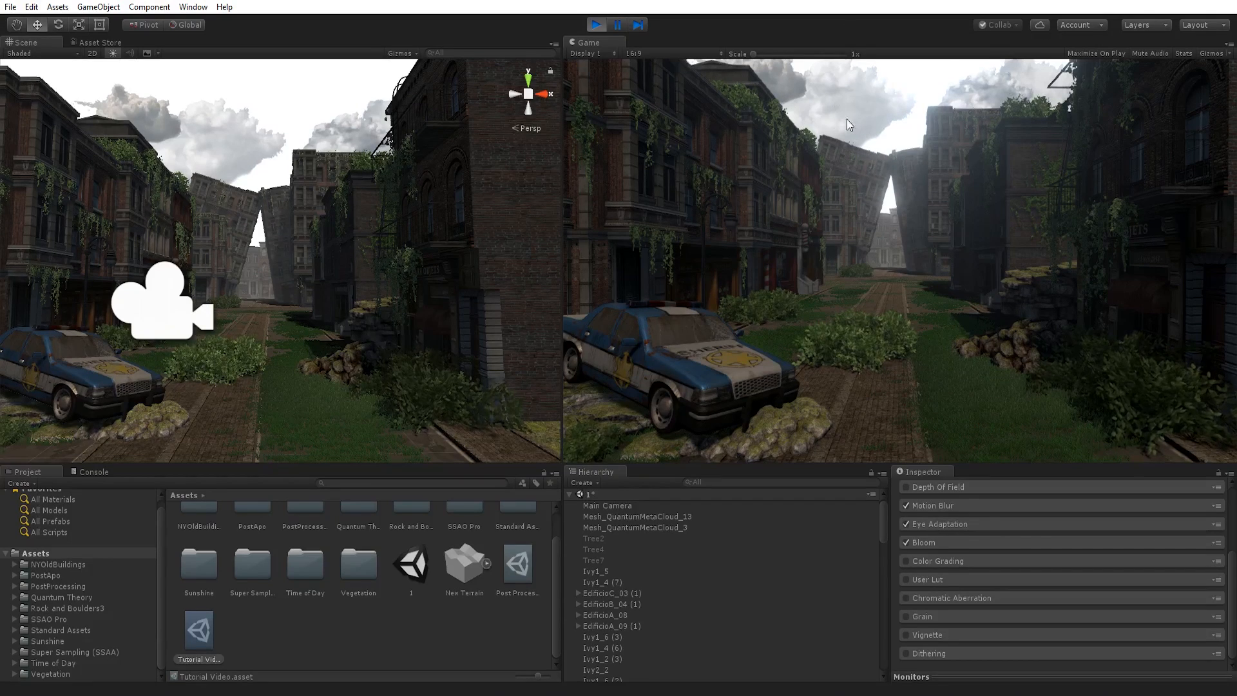
{"action": "left_click", "coordinate": [906, 562]}
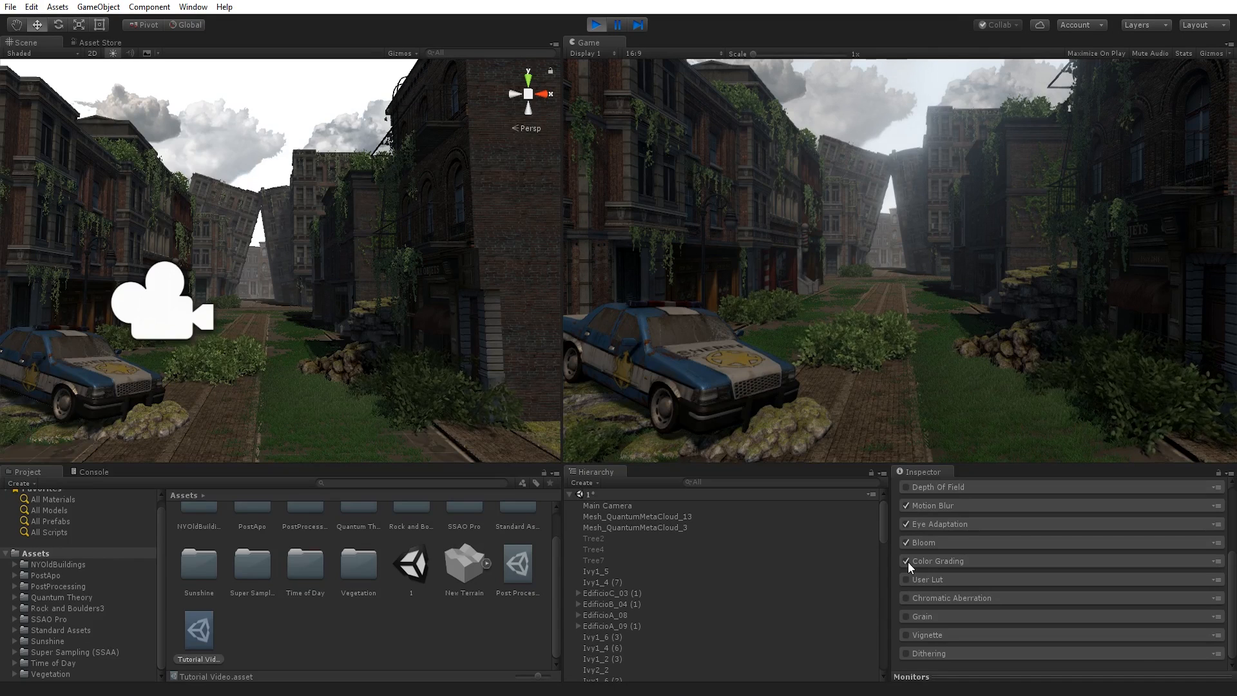
{"action": "left_click", "coordinate": [907, 561]}
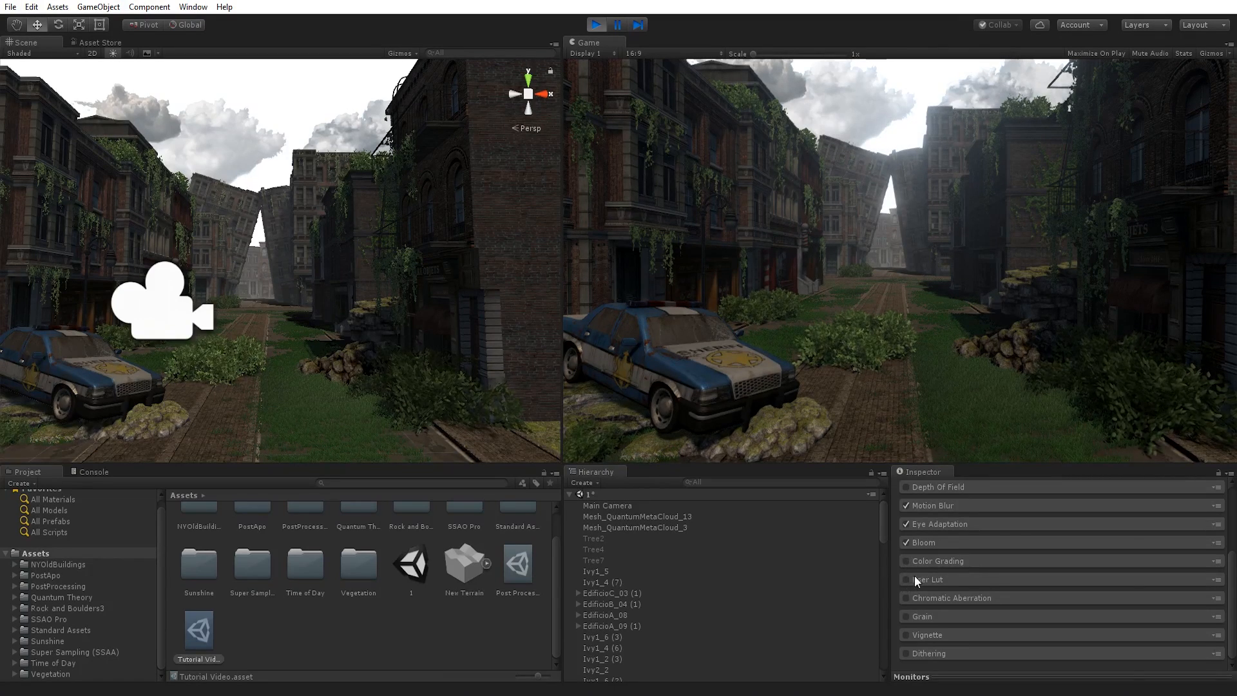
Expand the Color Grading settings and look through the Channel Mixer, Trackballs and grading curves
{"action": "left_click", "coordinate": [937, 566]}
{"action": "scroll", "coordinate": [968, 560], "scroll_direction": "down", "scroll_amount": 5}
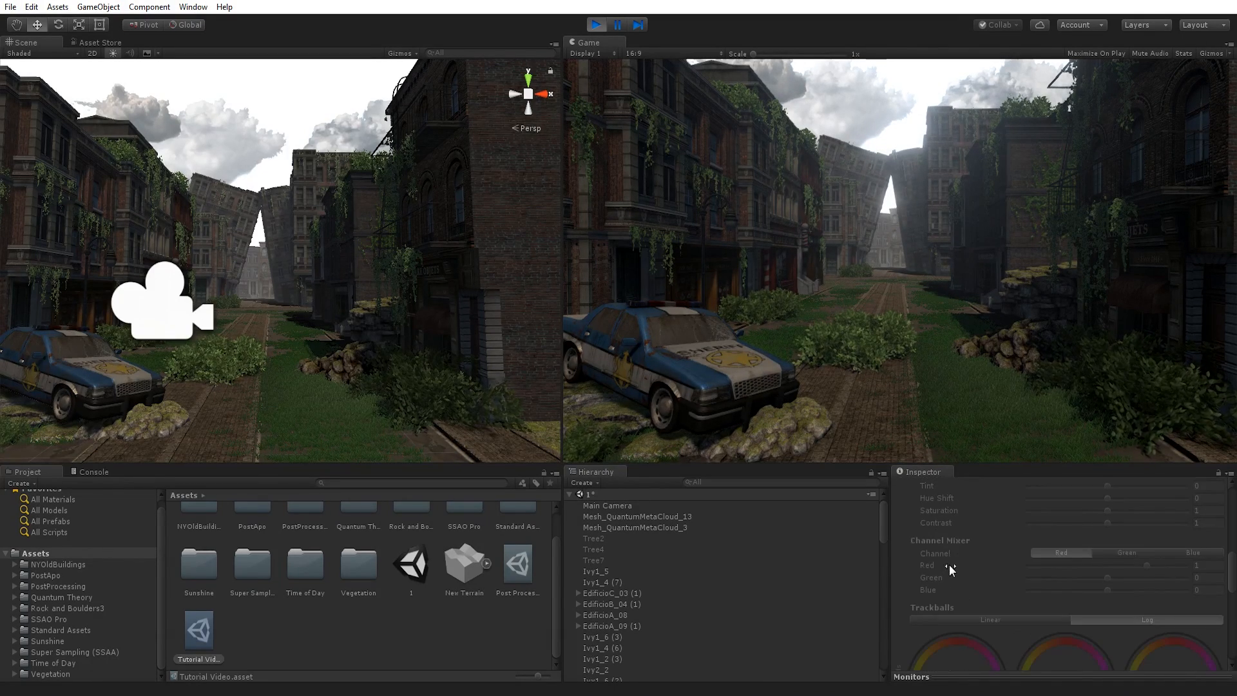
{"action": "scroll", "coordinate": [1005, 563], "scroll_direction": "down", "scroll_amount": 10}
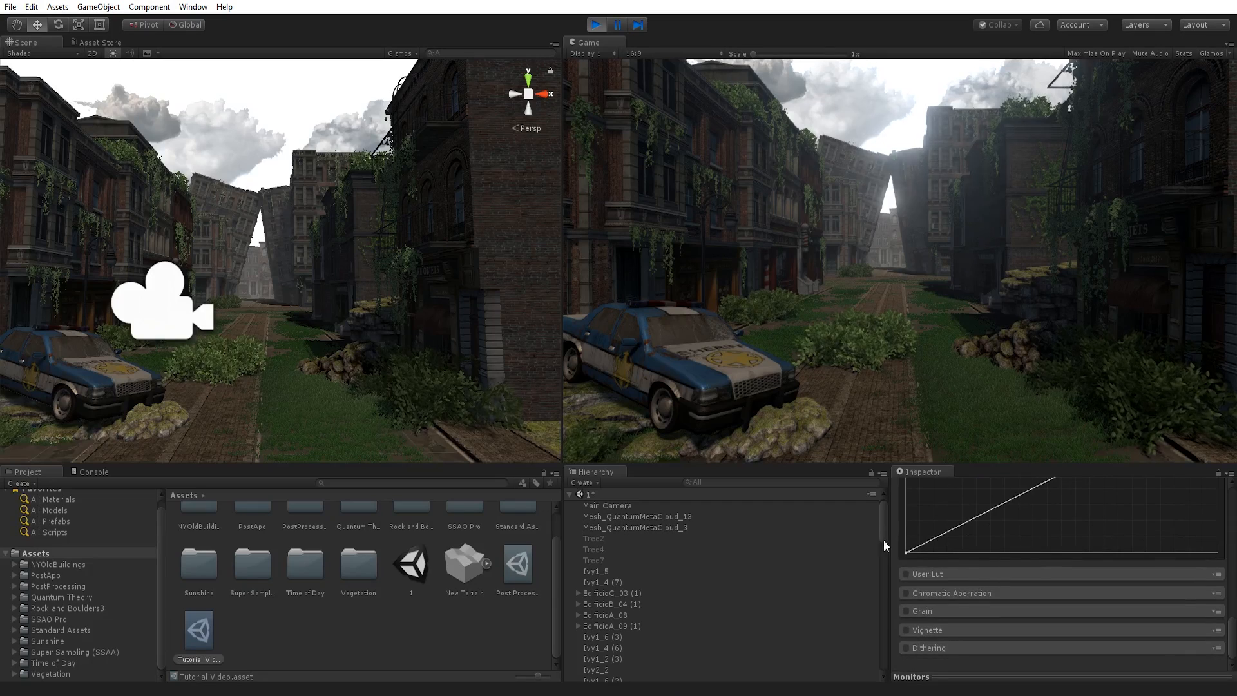
Look back through the Color Grading tonemapping, Basic and Channel Mixer settings and collapse the section
{"action": "scroll", "coordinate": [1009, 545], "scroll_direction": "up", "scroll_amount": 5}
{"action": "scroll", "coordinate": [1099, 590], "scroll_direction": "up", "scroll_amount": 3}
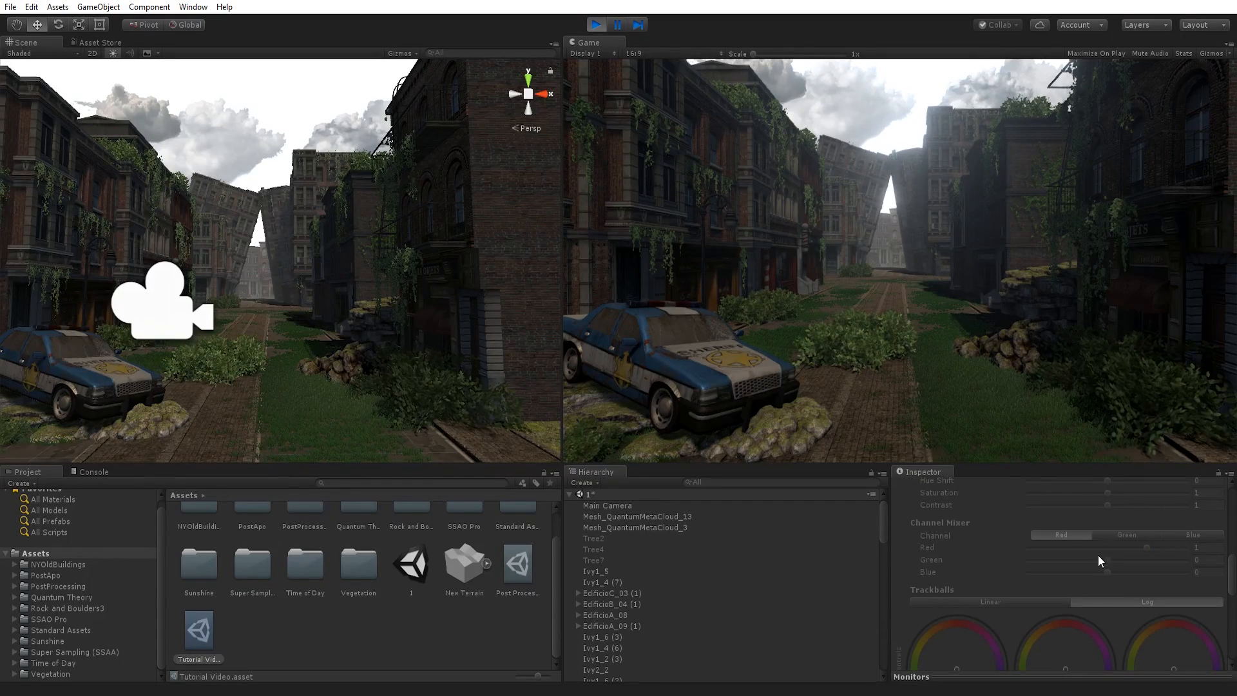
{"action": "scroll", "coordinate": [1098, 554], "scroll_direction": "up", "scroll_amount": 5}
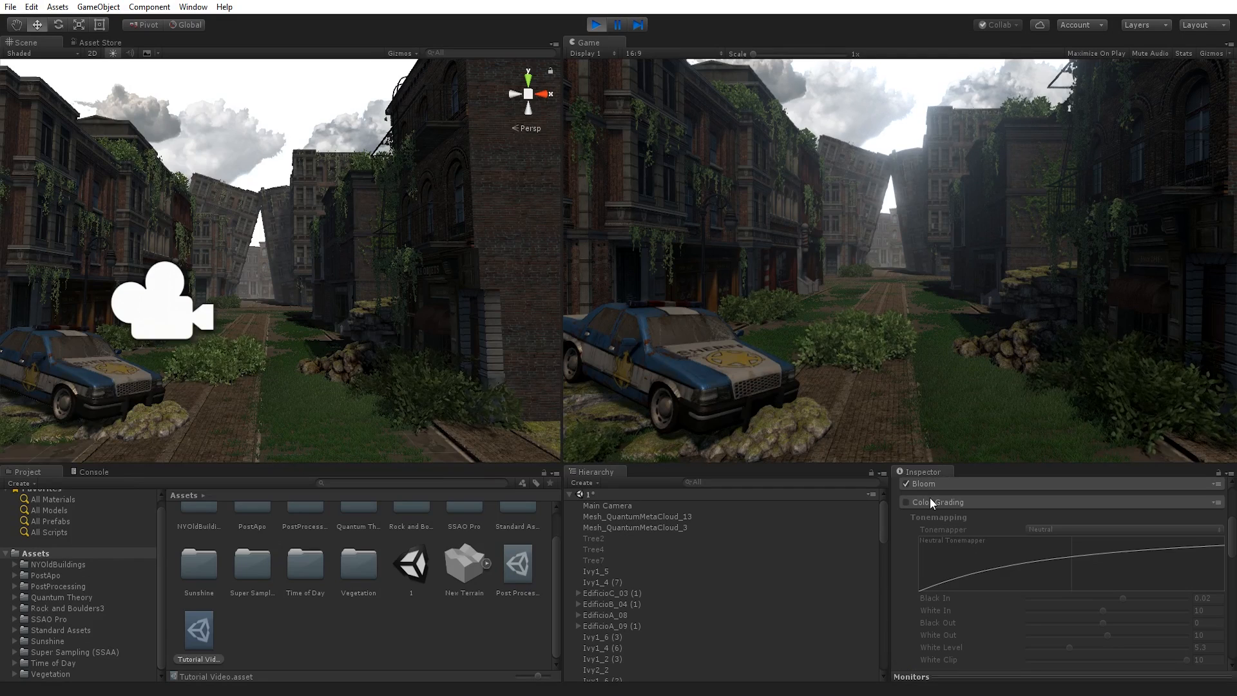
{"action": "scroll", "coordinate": [1031, 555], "scroll_direction": "down", "scroll_amount": 4}
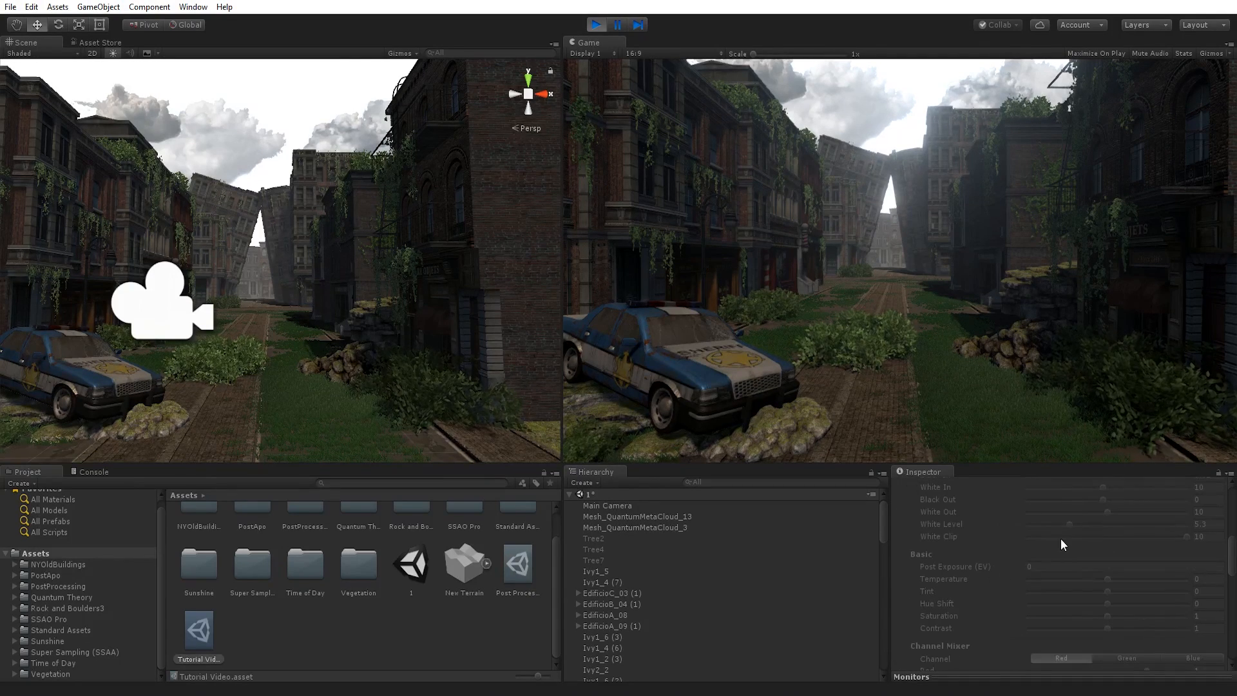
{"action": "scroll", "coordinate": [1063, 544], "scroll_direction": "down", "scroll_amount": 3}
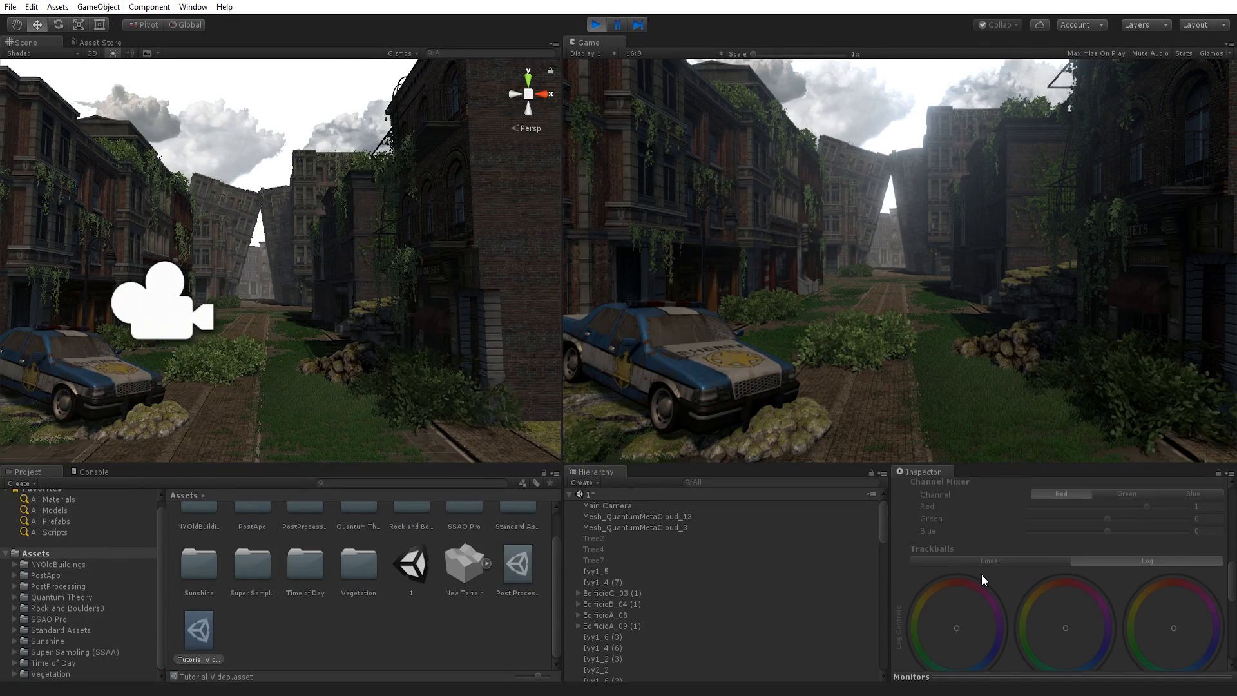
{"action": "scroll", "coordinate": [973, 575], "scroll_direction": "up", "scroll_amount": 6}
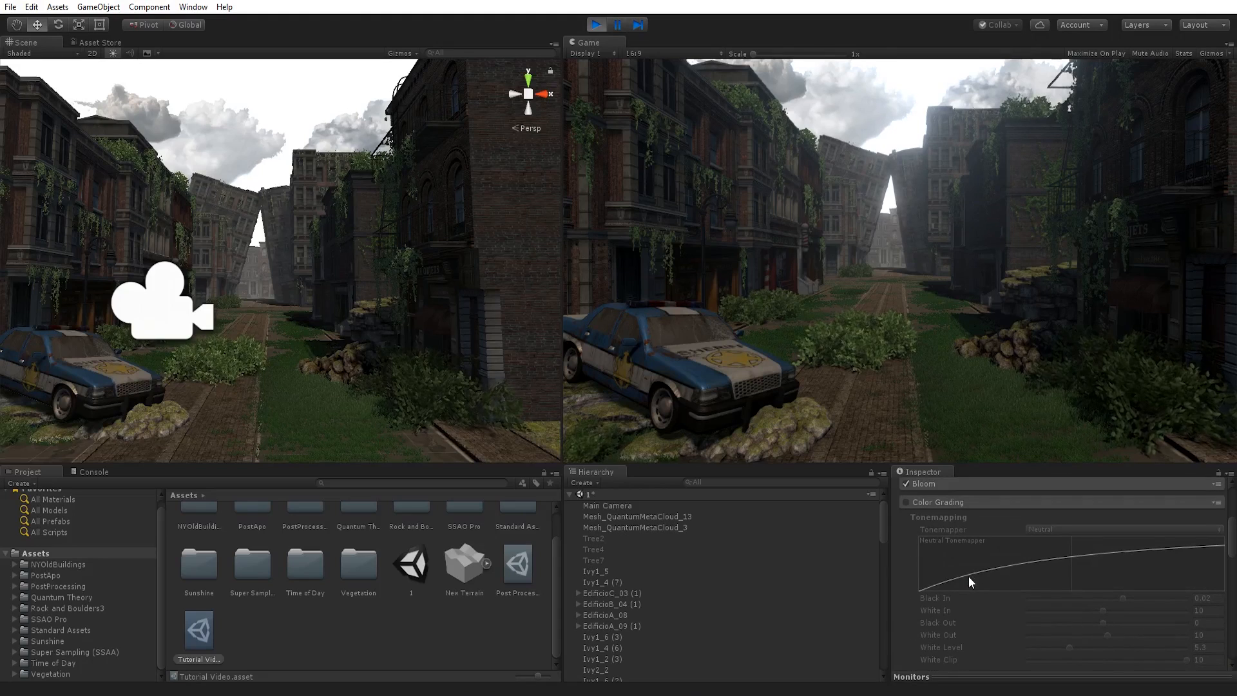
{"action": "left_click", "coordinate": [937, 505]}
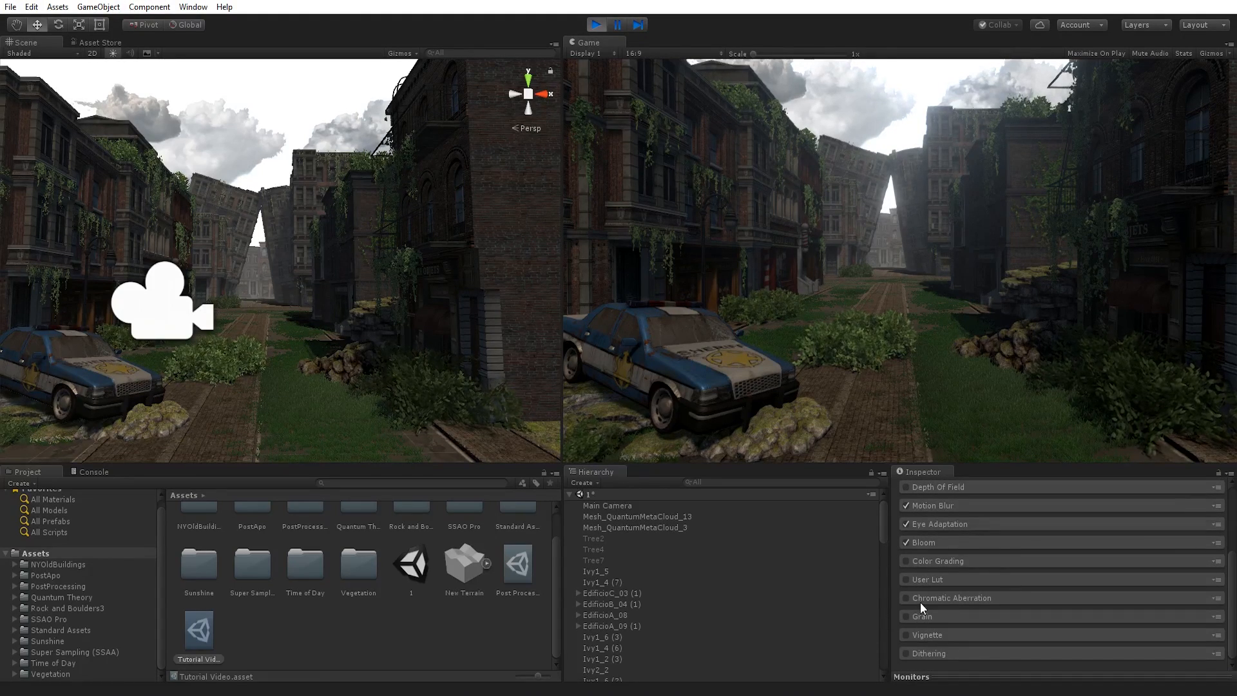
Enable User Lut and try the Acera01_DI texture as its lookup table
{"action": "left_click", "coordinate": [931, 584]}
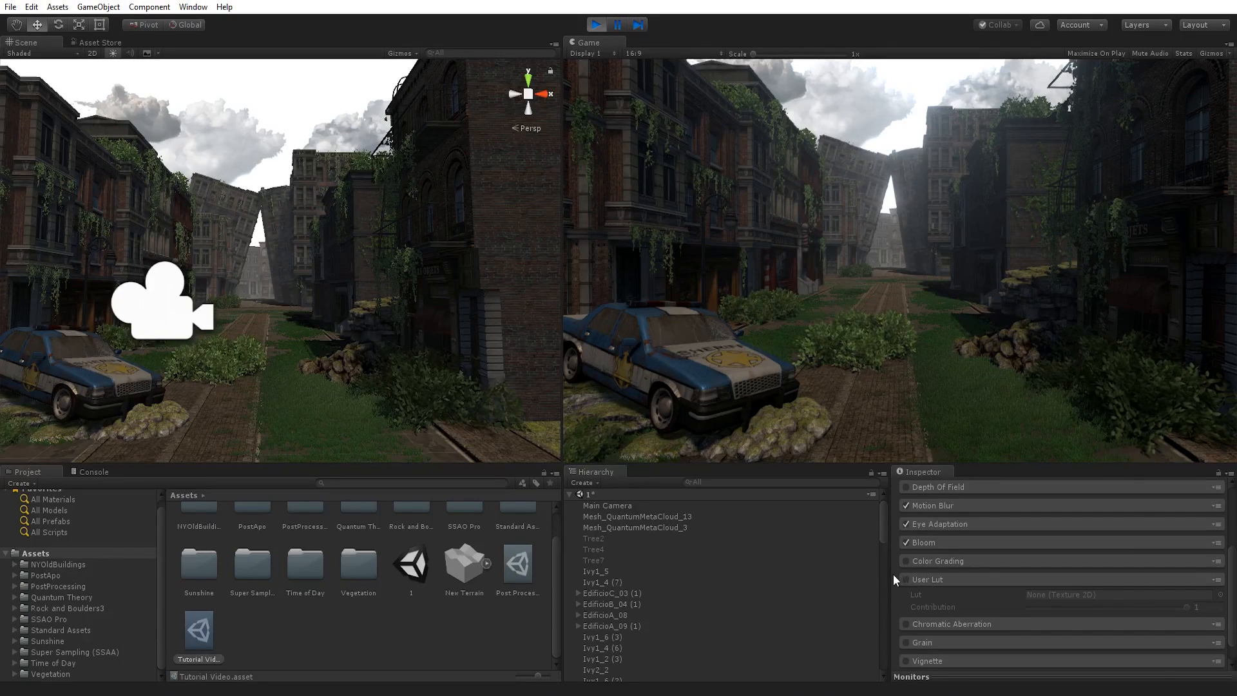
{"action": "left_click", "coordinate": [906, 579]}
{"action": "left_click", "coordinate": [1220, 595]}
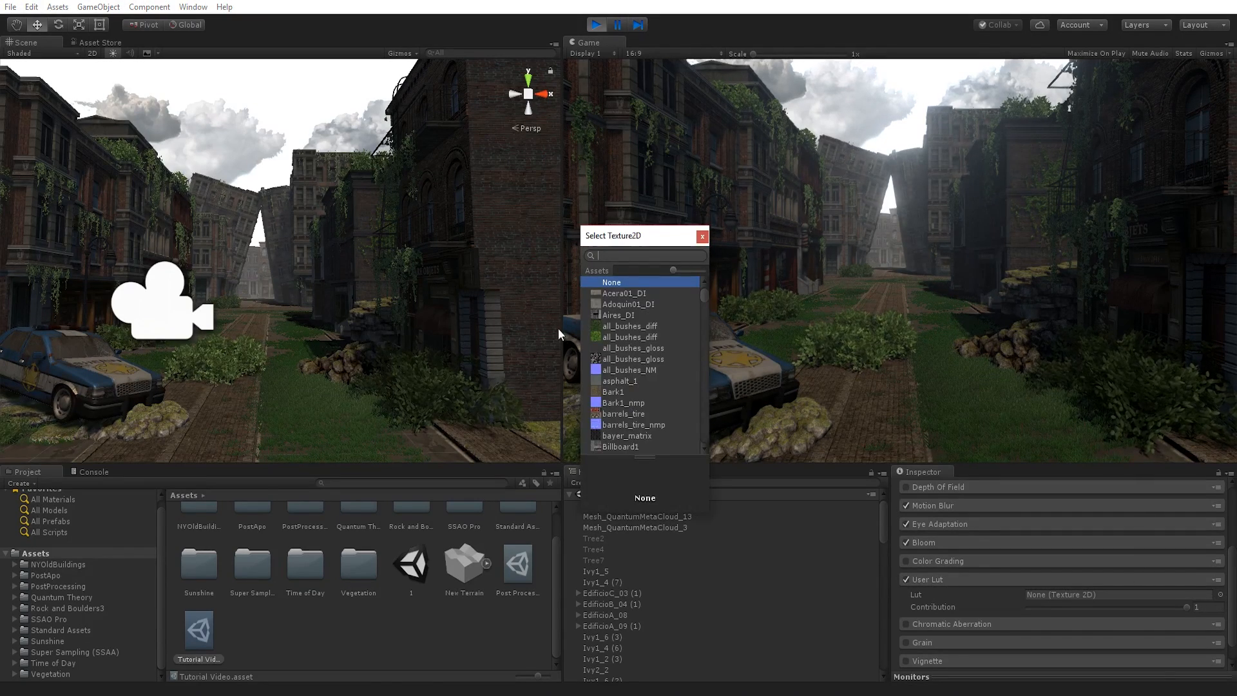
{"action": "left_click", "coordinate": [609, 295]}
{"action": "left_click", "coordinate": [608, 315]}
{"action": "left_click", "coordinate": [618, 361]}
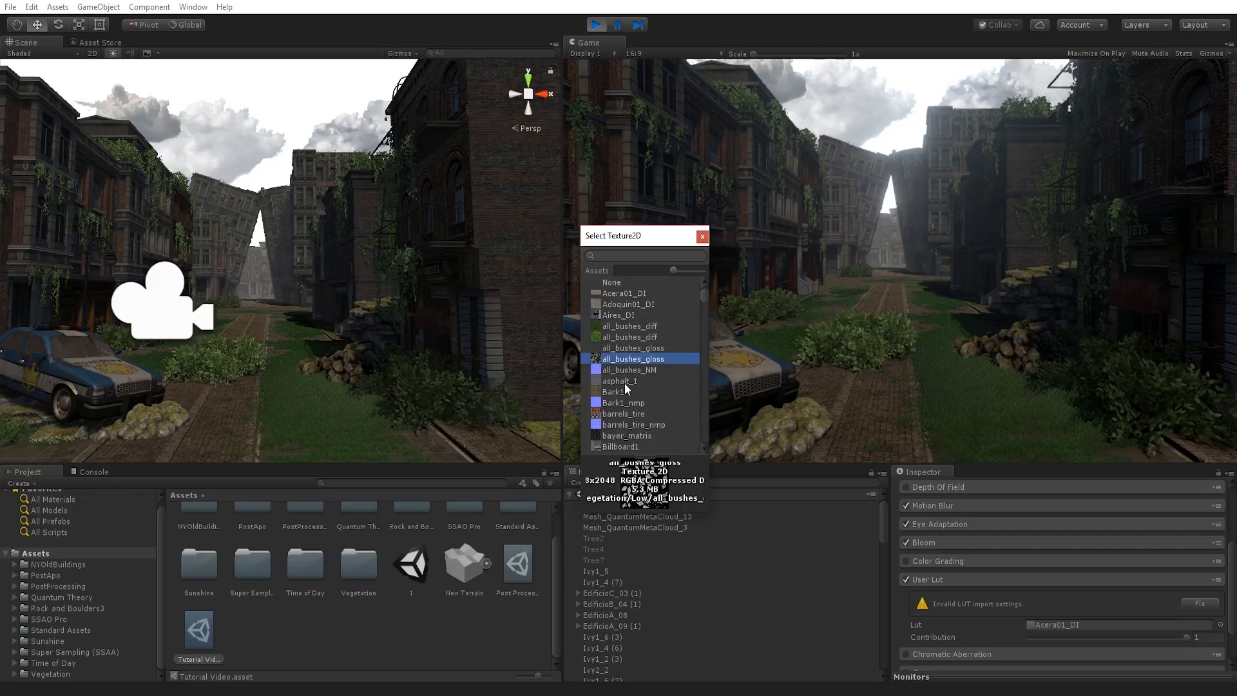
{"action": "left_click", "coordinate": [821, 393]}
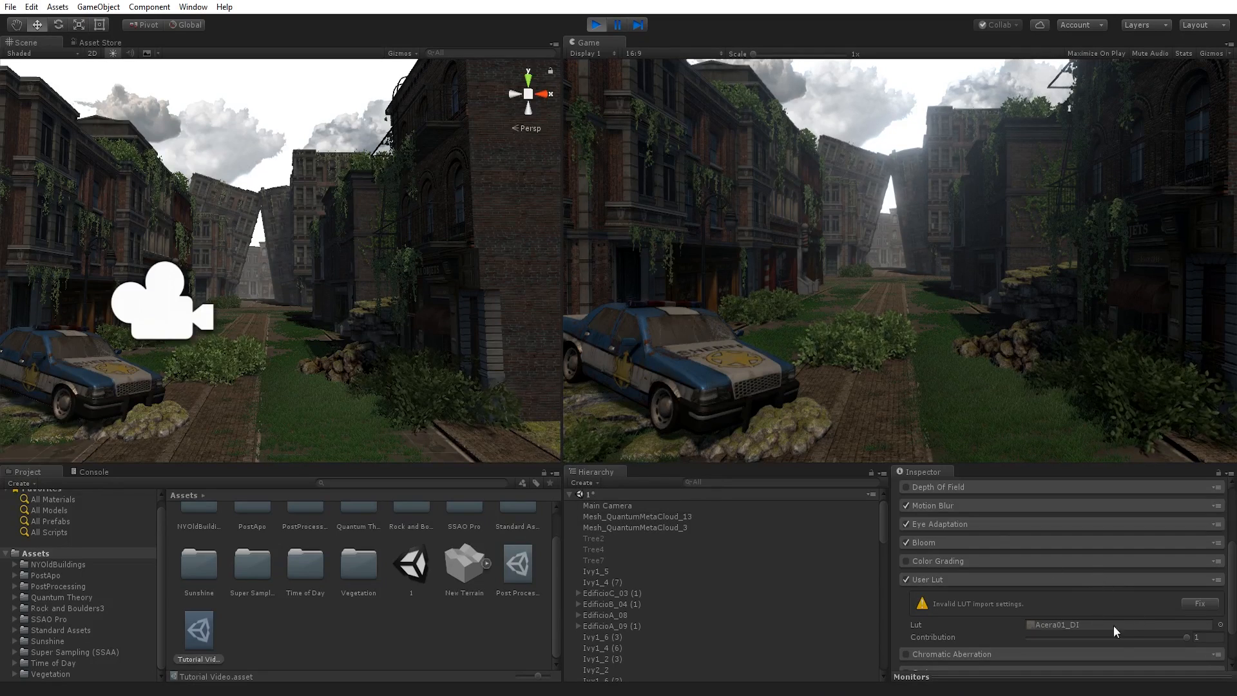
Search the textures for "lut" and assign NeutralLUT_32 to User Lut
{"action": "left_click", "coordinate": [1221, 624]}
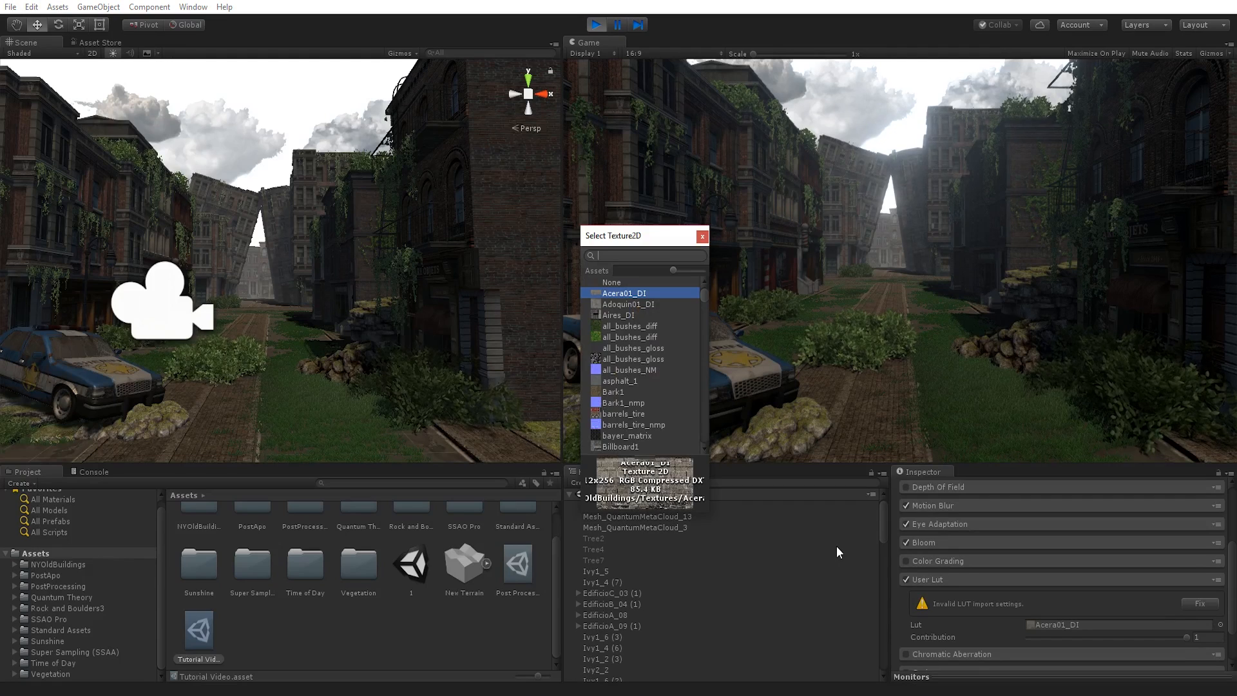
{"action": "type", "text": "lut"}
{"action": "left_click", "coordinate": [633, 301]}
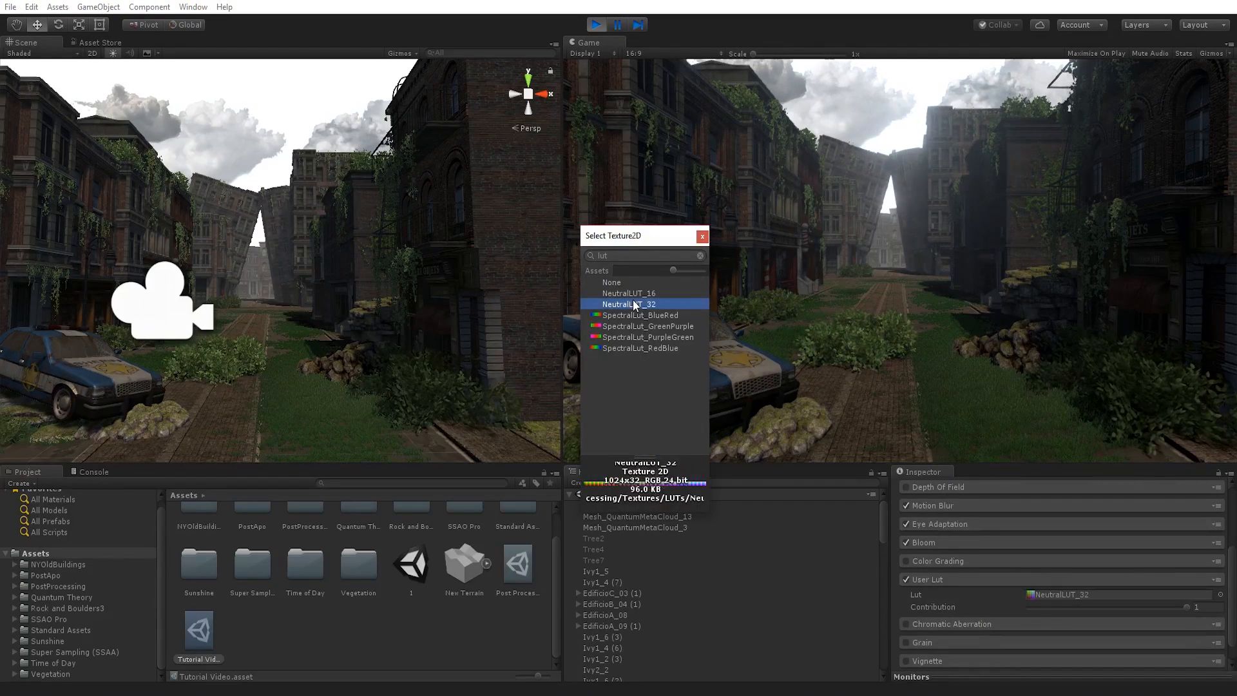
{"action": "key", "text": "Down"}
{"action": "key", "text": "Down"}
{"action": "key", "text": "Down"}
{"action": "key", "text": "Up"}
{"action": "left_click", "coordinate": [972, 500]}
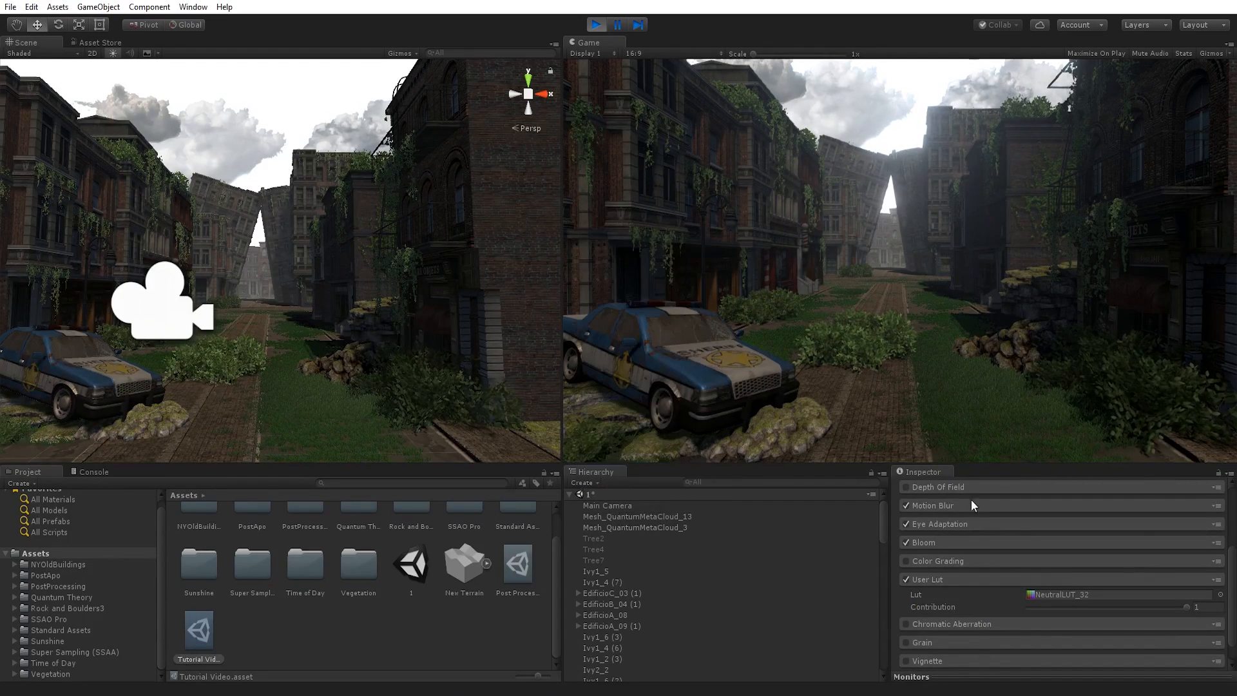
Set the User Lut contribution to 1, toggle the effect for comparison, leave it disabled and collapse its settings
{"action": "left_click_drag", "start_coordinate": [1073, 604], "coordinate": [1207, 607]}
{"action": "left_click", "coordinate": [905, 578]}
{"action": "left_click", "coordinate": [945, 523]}
{"action": "left_click", "coordinate": [939, 525]}
{"action": "left_click", "coordinate": [908, 580]}
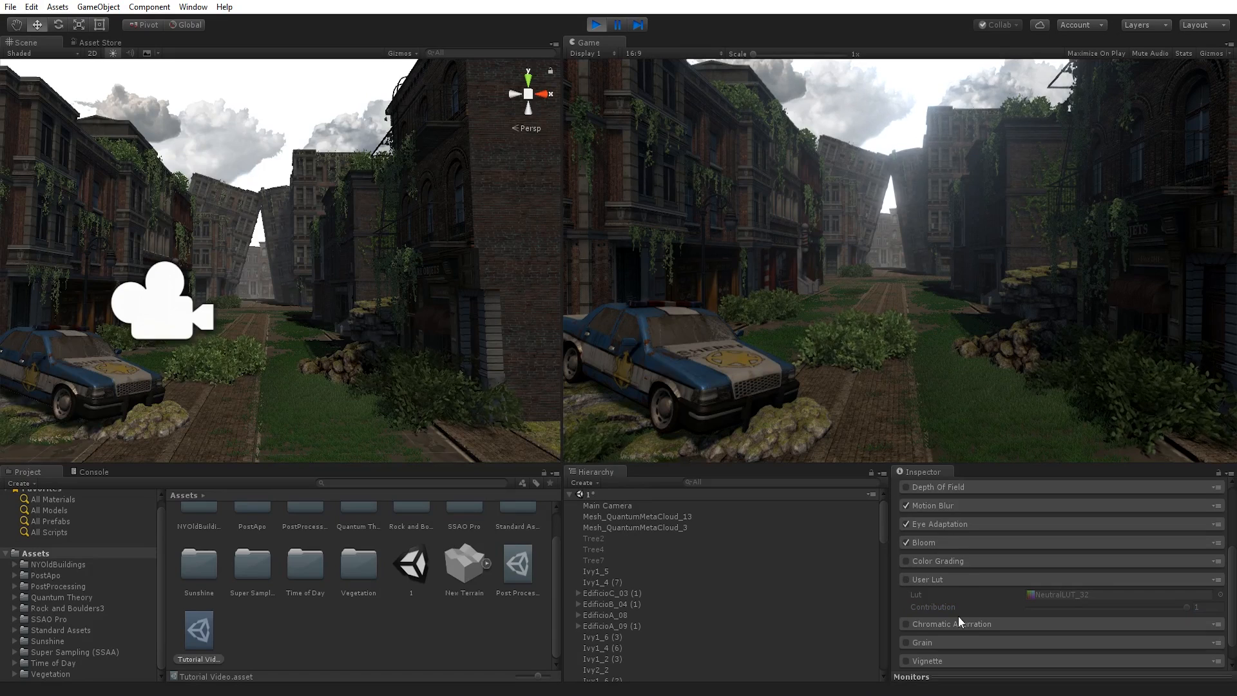
{"action": "left_click", "coordinate": [949, 579]}
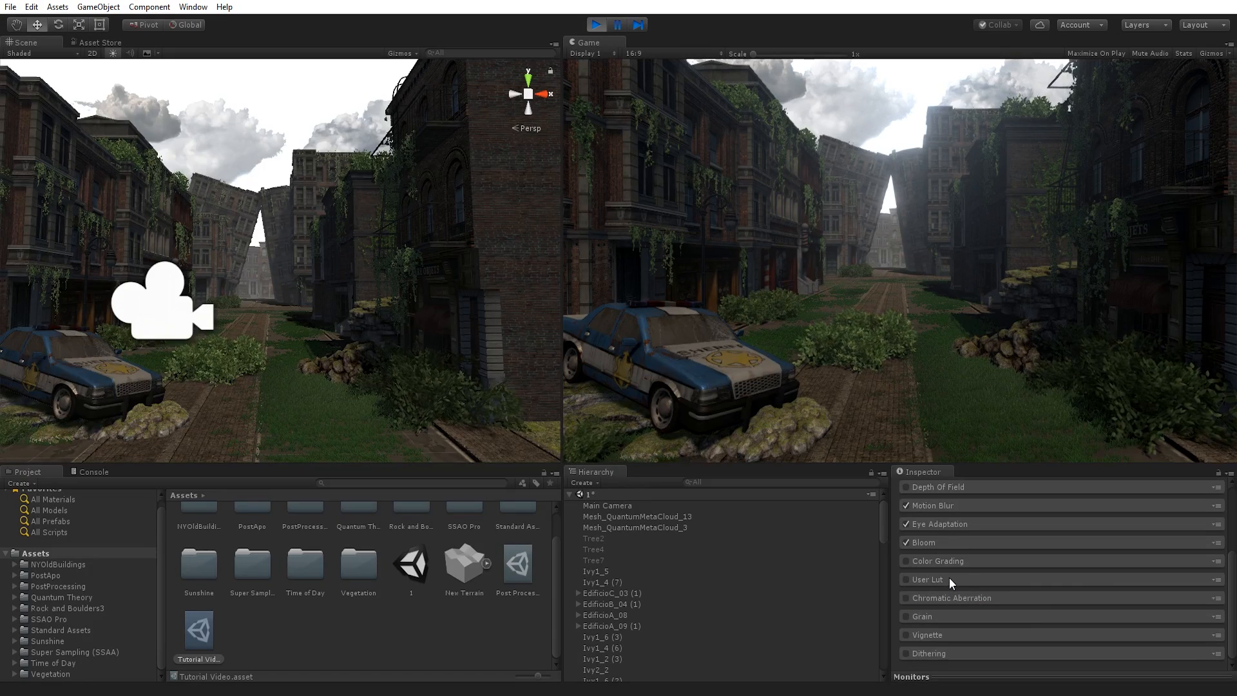
Enable Chromatic Aberration and raise its intensity to 1
{"action": "left_click", "coordinate": [907, 597]}
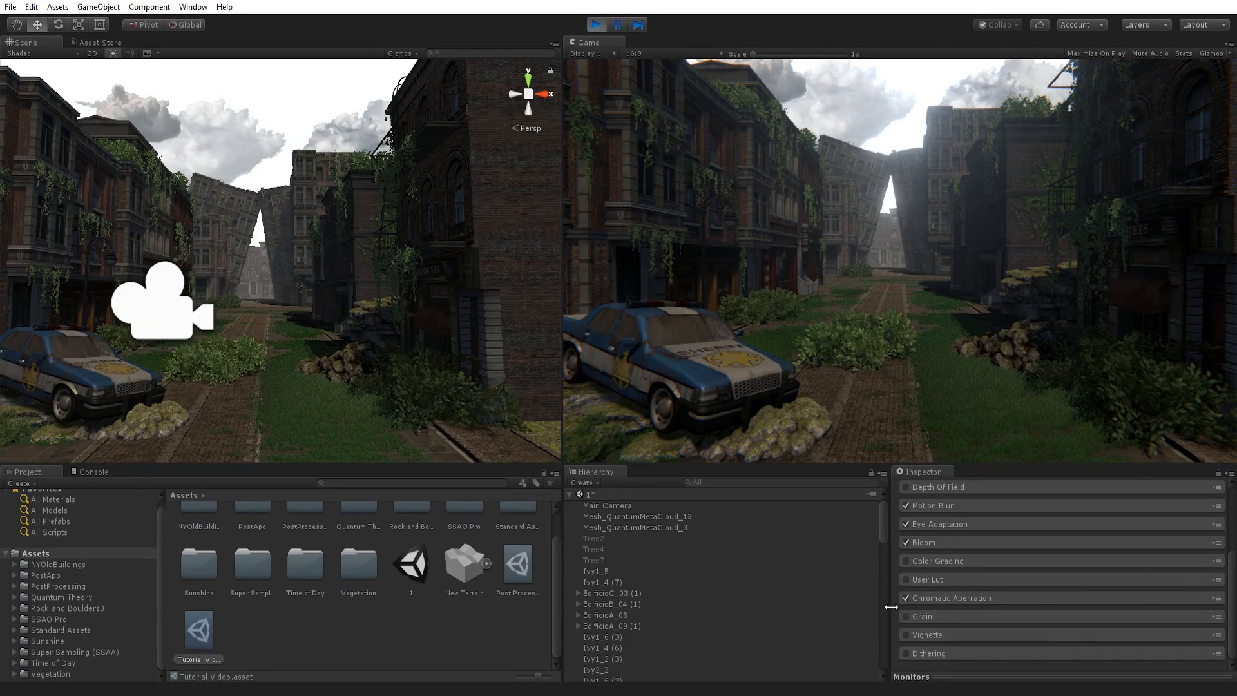
{"action": "left_click", "coordinate": [937, 600]}
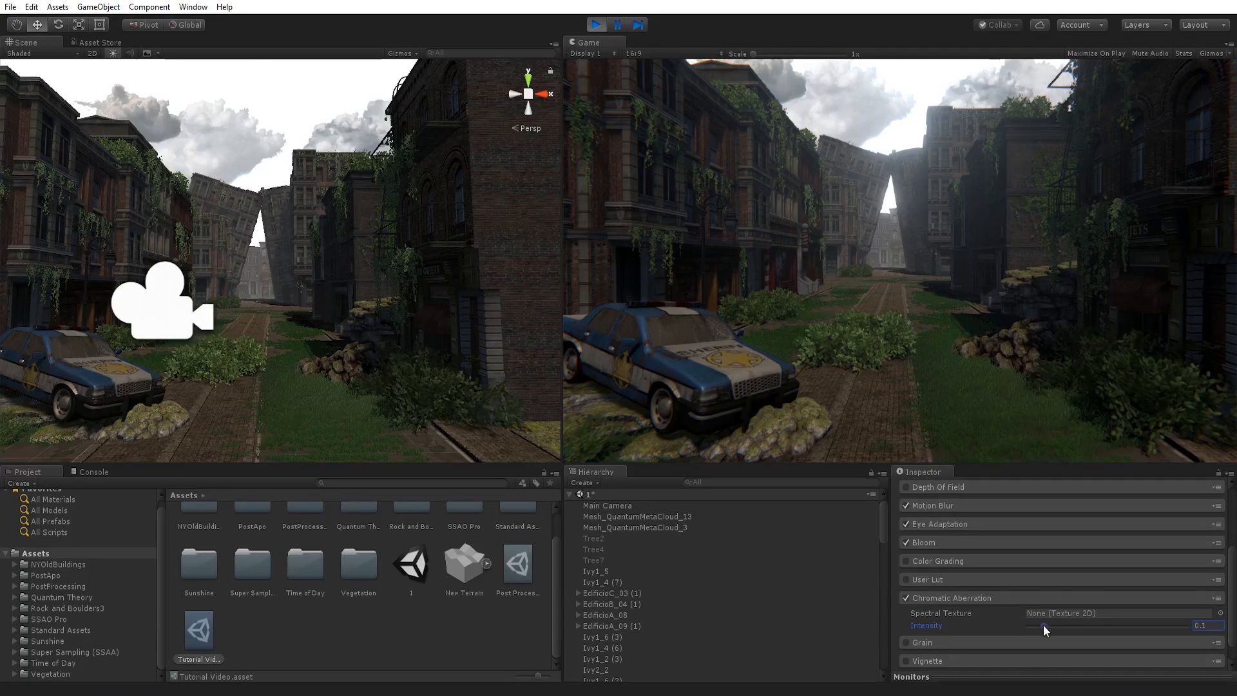
{"action": "left_click_drag", "start_coordinate": [1042, 624], "coordinate": [1189, 626]}
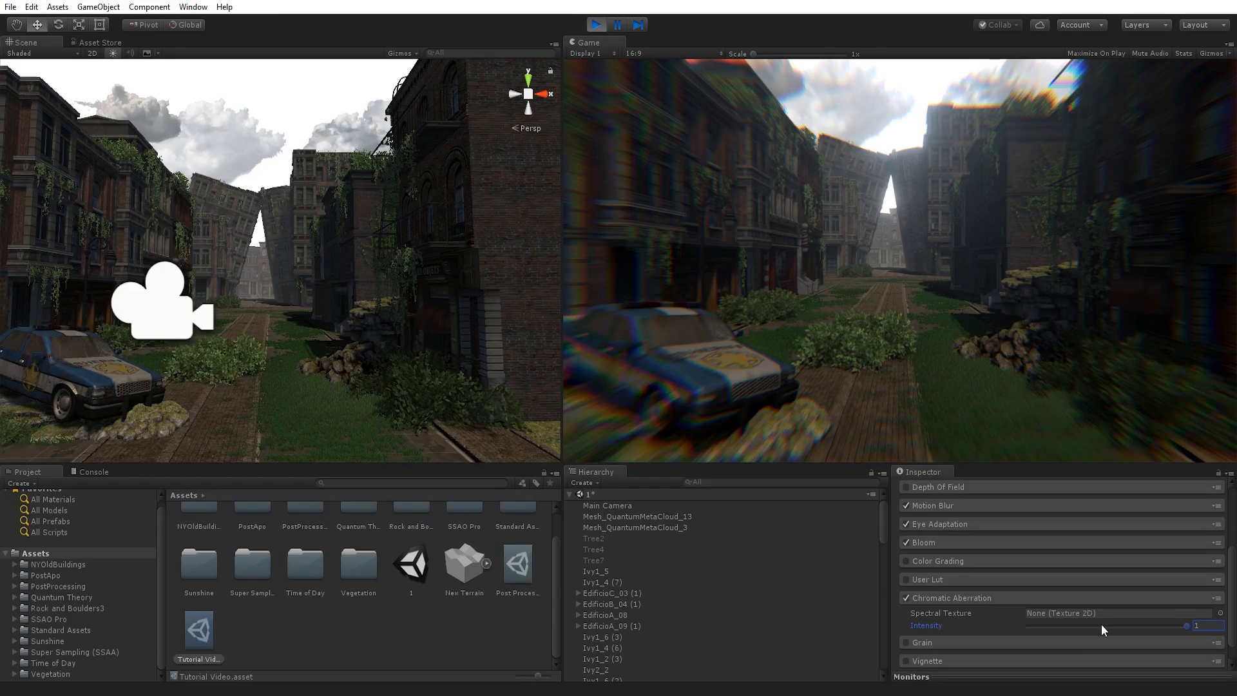
Reduce the Chromatic Aberration intensity to 0.363, then disable the effect and collapse its settings
{"action": "left_click_drag", "start_coordinate": [1101, 623], "coordinate": [964, 613]}
{"action": "left_click_drag", "start_coordinate": [1035, 627], "coordinate": [1050, 628]}
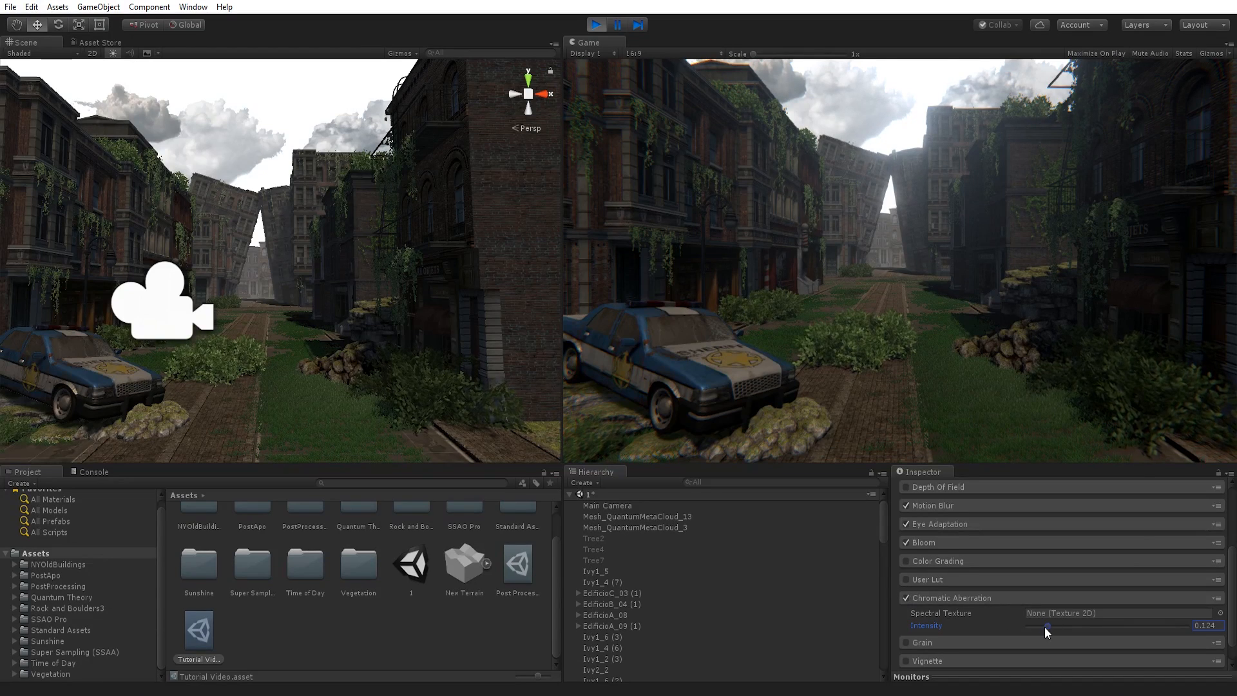
{"action": "left_click_drag", "start_coordinate": [1045, 628], "coordinate": [1094, 629]}
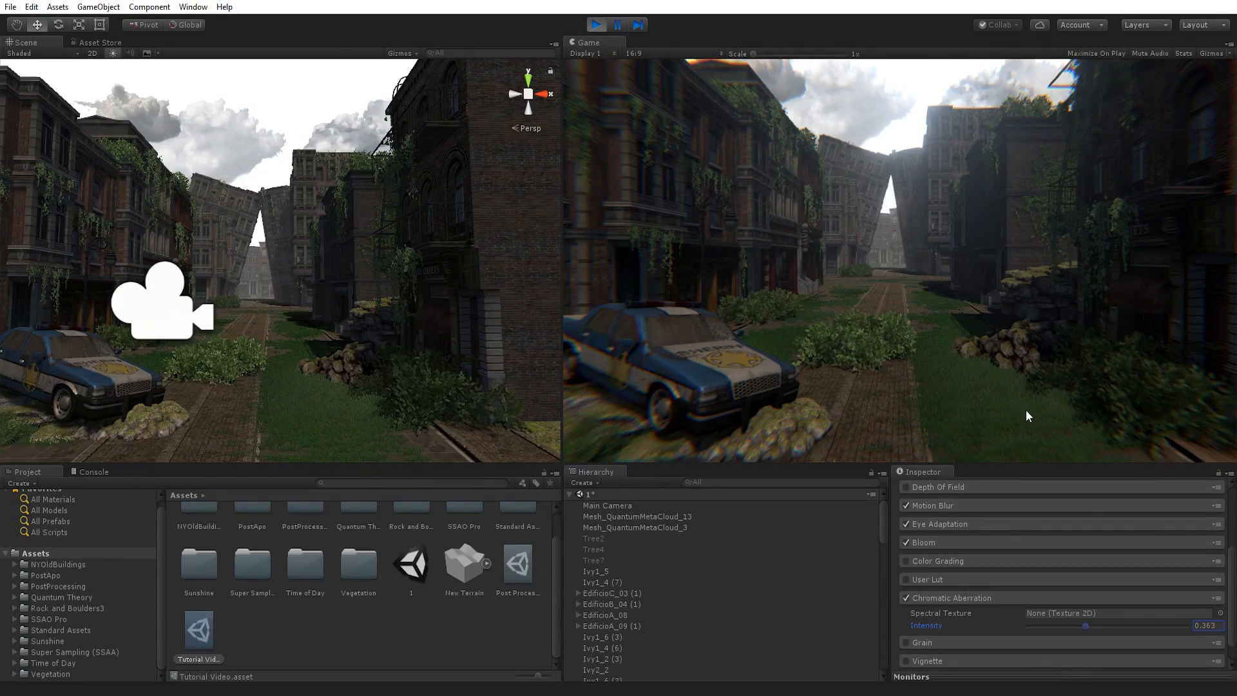
{"action": "left_click", "coordinate": [905, 598]}
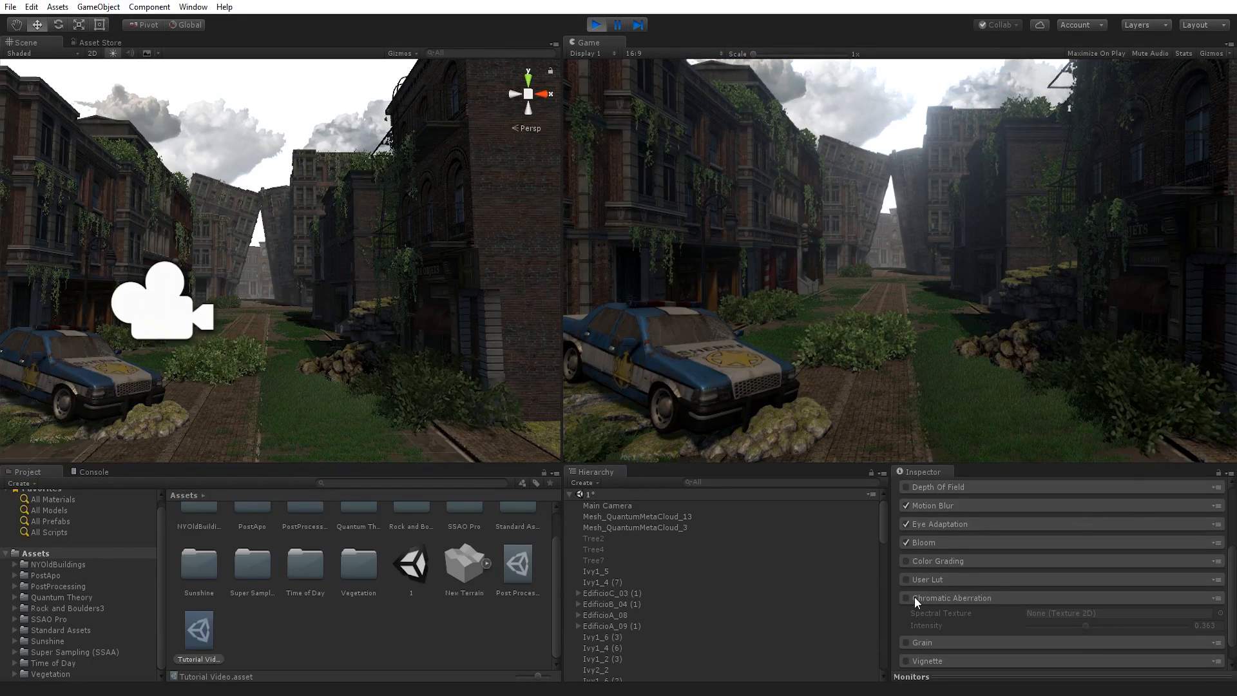
{"action": "left_click", "coordinate": [915, 598]}
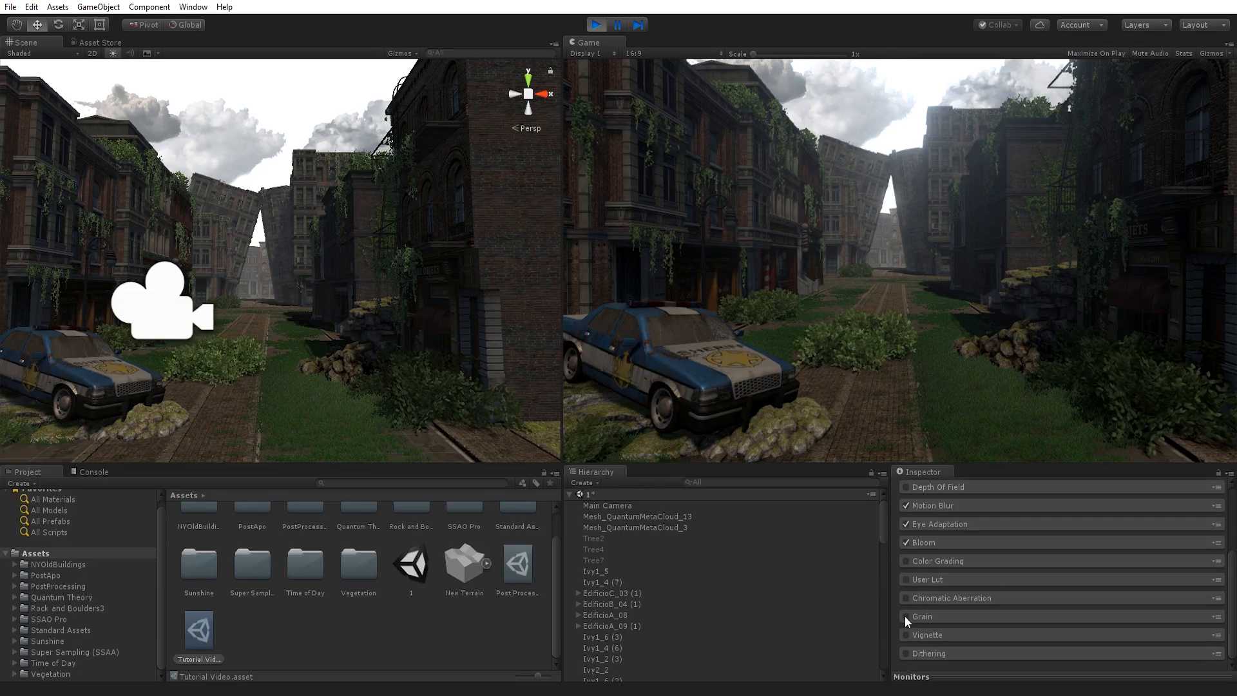
Enable Grain in the profile and expand its settings
{"action": "left_click", "coordinate": [905, 616]}
{"action": "left_click", "coordinate": [956, 617]}
{"action": "scroll", "coordinate": [956, 617], "scroll_direction": "down", "scroll_amount": 3}
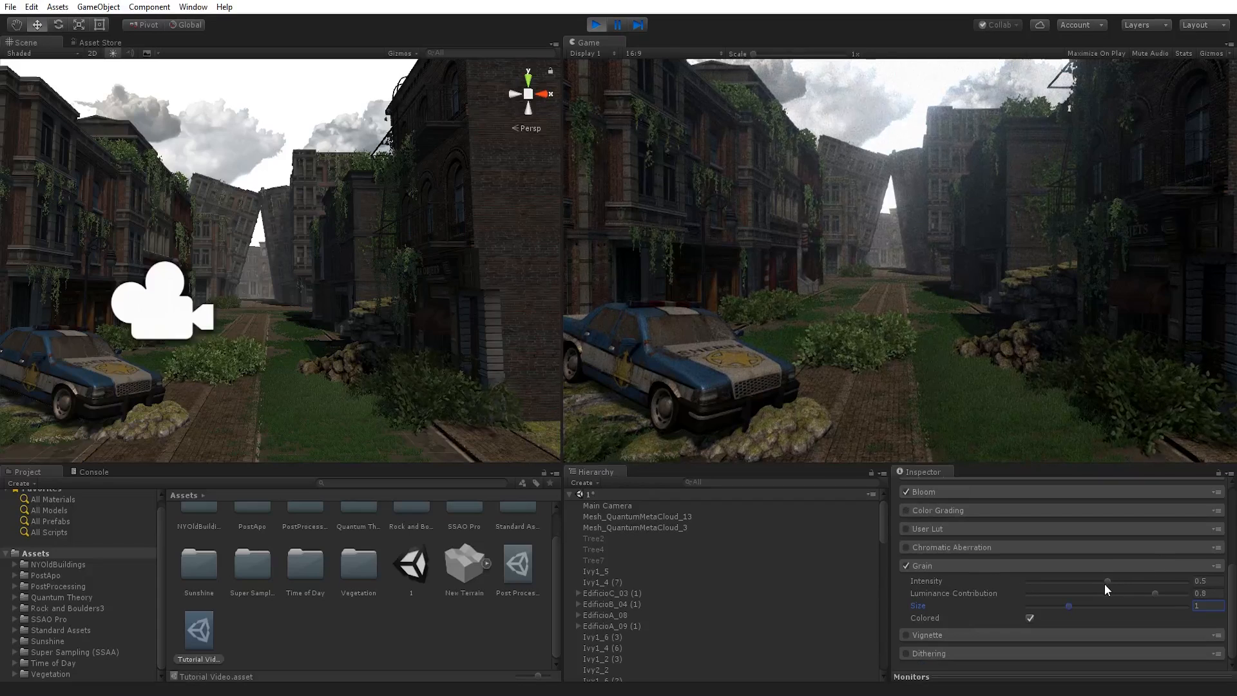
Try Grain with an intensity of 0.331 and a size of 0.45, and undo the adjustments
{"action": "left_click_drag", "start_coordinate": [1105, 584], "coordinate": [1057, 585]}
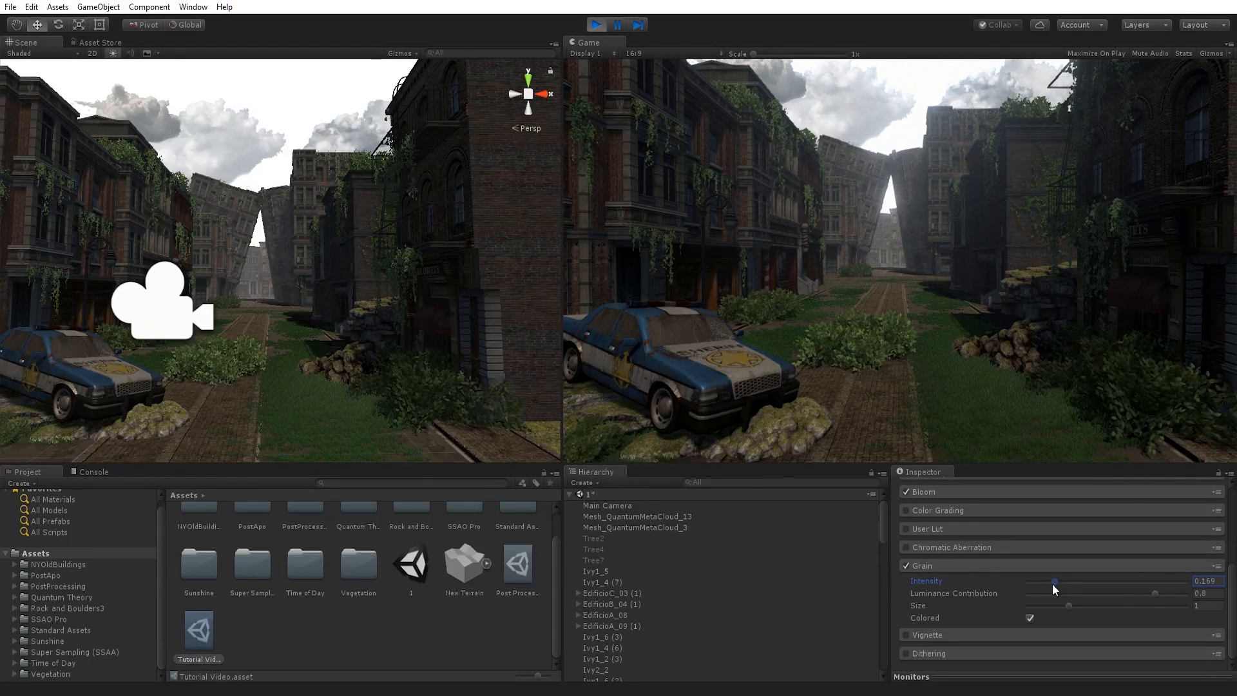
{"action": "left_click_drag", "start_coordinate": [1068, 606], "coordinate": [1034, 605]}
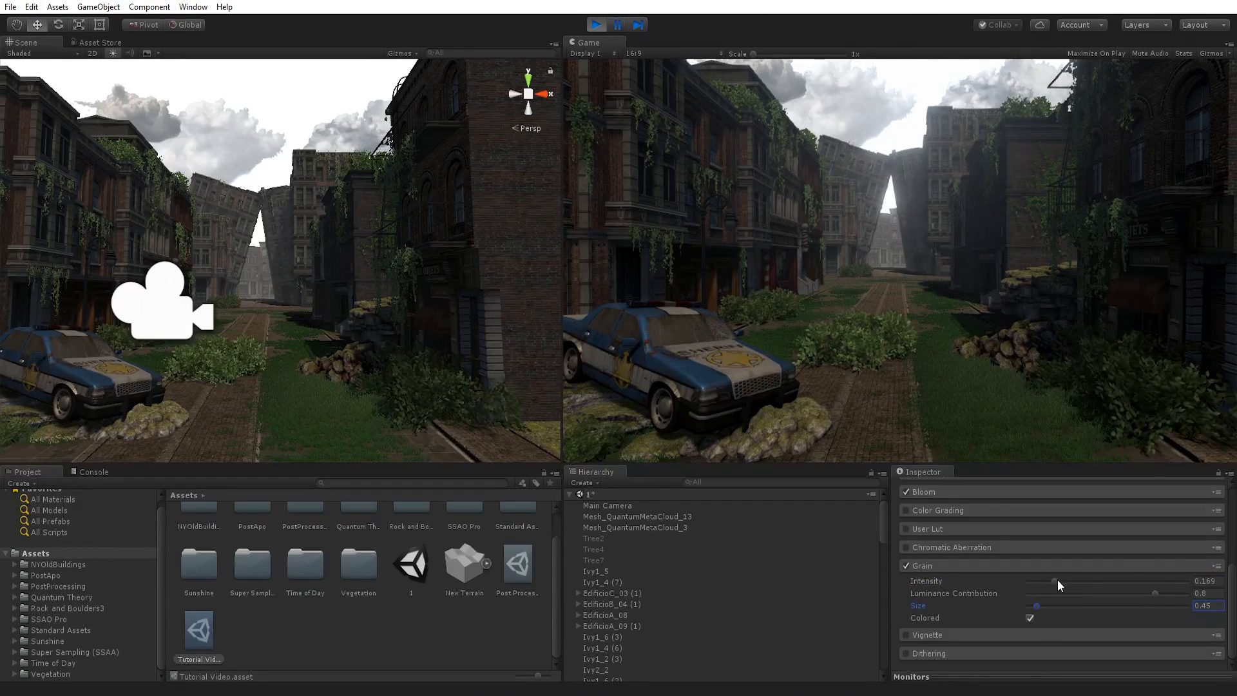
{"action": "left_click_drag", "start_coordinate": [1055, 581], "coordinate": [1080, 580]}
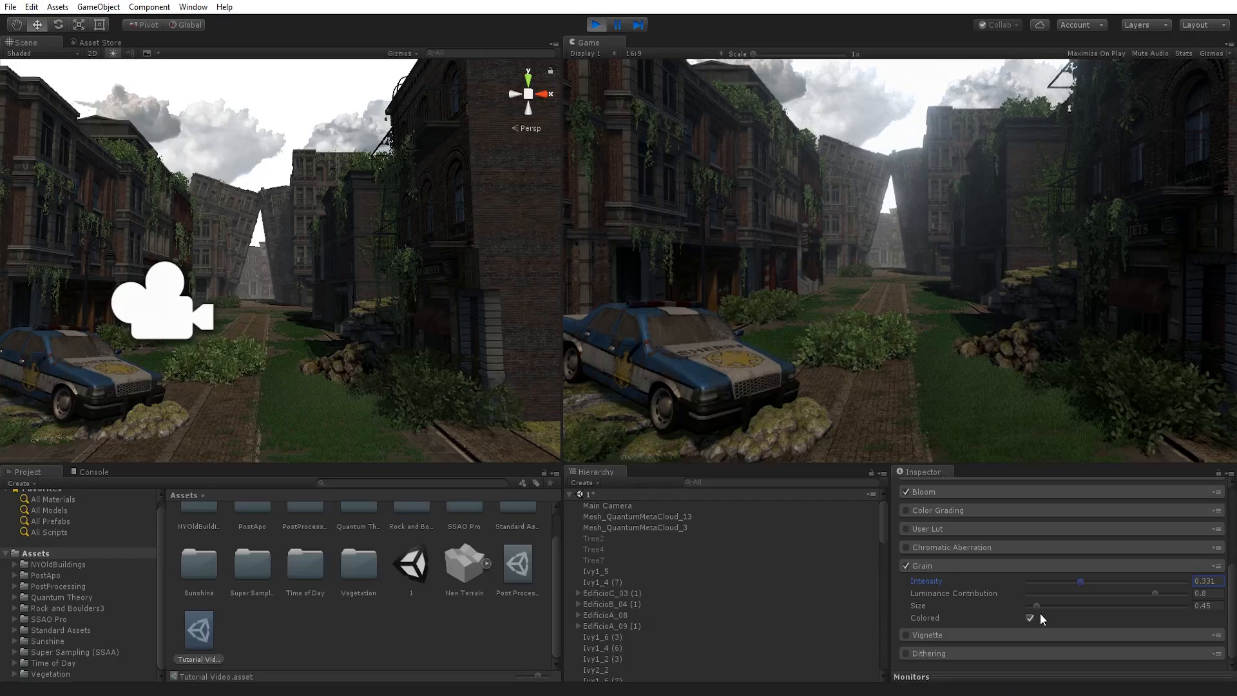
{"action": "key", "text": "ctrl+z"}
{"action": "key", "text": "ctrl+z"}
Test Grain at intensity 1, set its size to 0.53 and reduce the intensity to 0.23
{"action": "left_click_drag", "start_coordinate": [1104, 584], "coordinate": [1200, 578]}
{"action": "left_click_drag", "start_coordinate": [1069, 606], "coordinate": [1043, 606]}
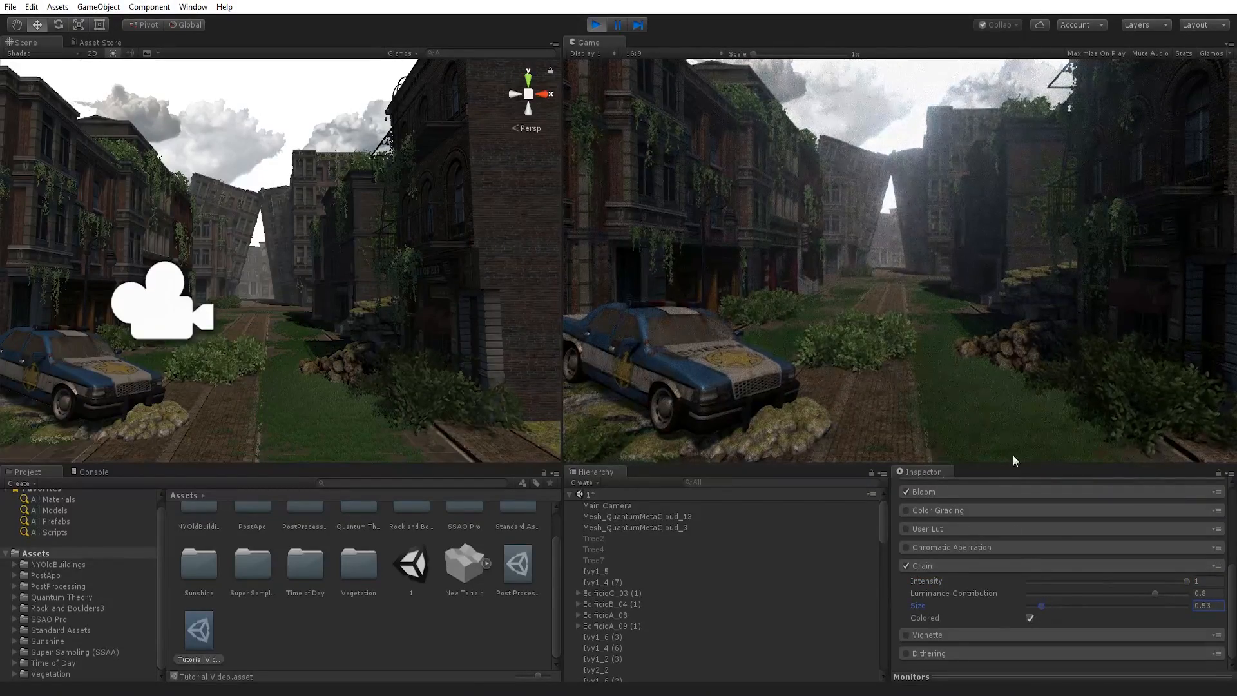
{"action": "left_click_drag", "start_coordinate": [1158, 582], "coordinate": [1072, 585]}
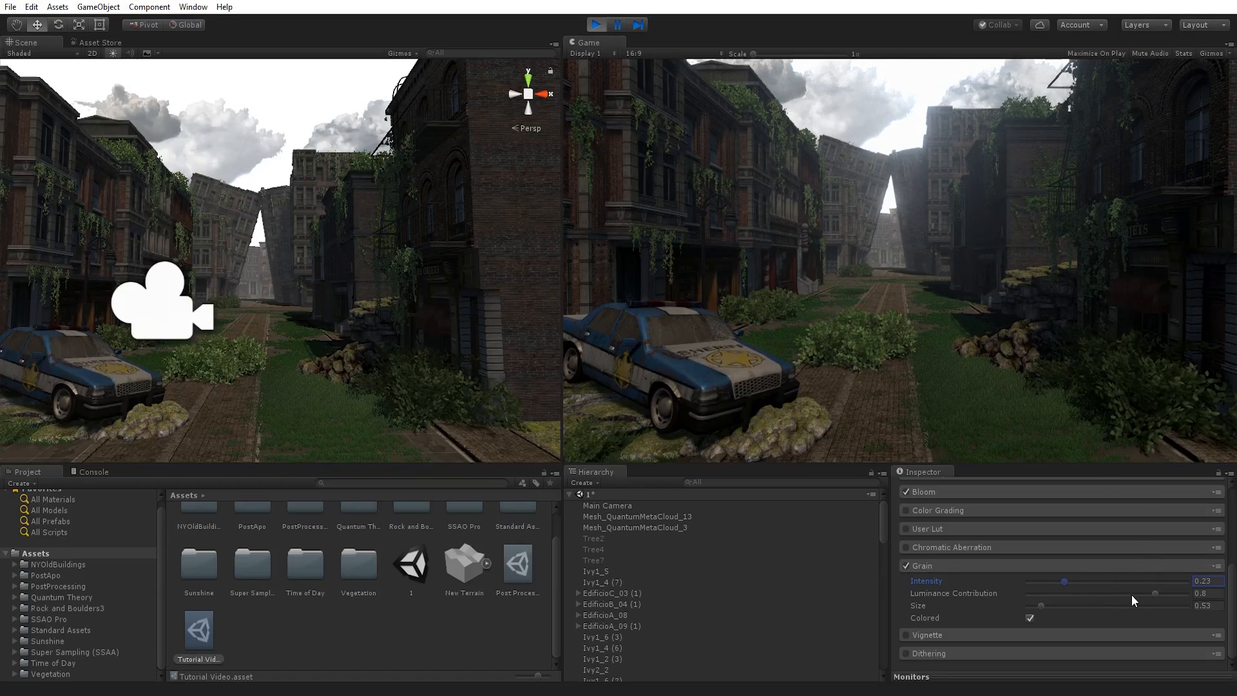
Try a Grain luminance contribution of 0, set it to 0.538 and collapse the Grain settings
{"action": "key", "text": "Tab"}
{"action": "type", "text": "0"}
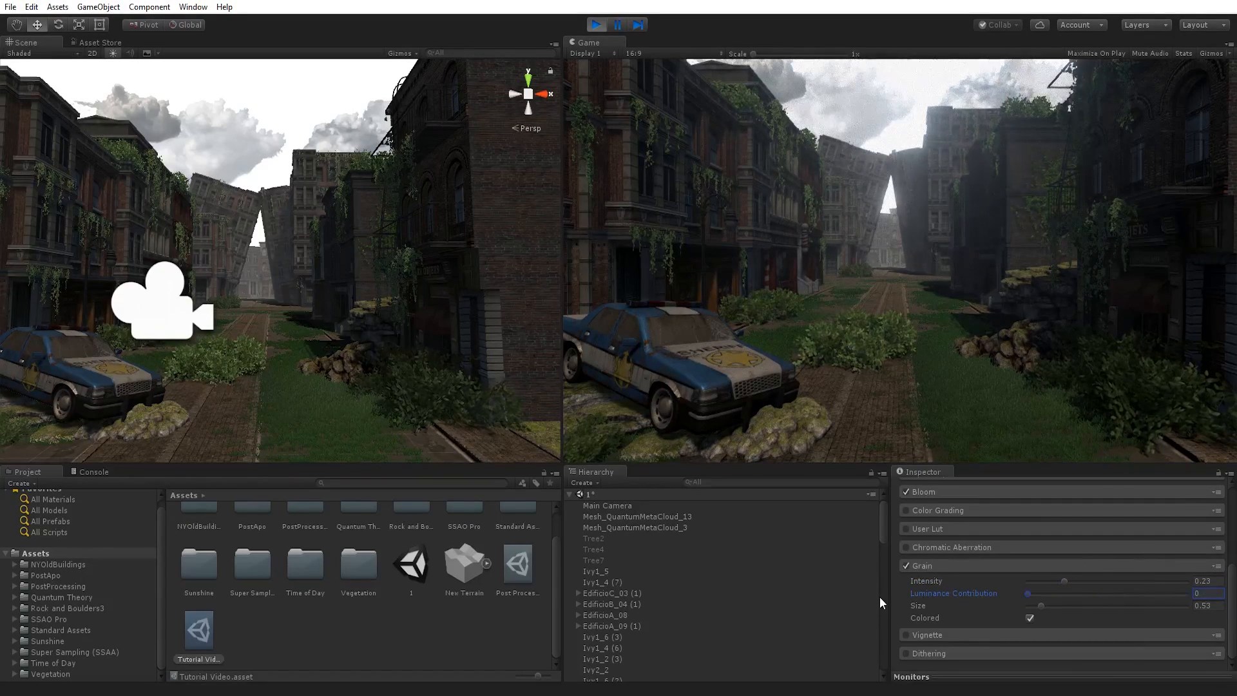
{"action": "left_click_drag", "start_coordinate": [1028, 593], "coordinate": [1113, 581]}
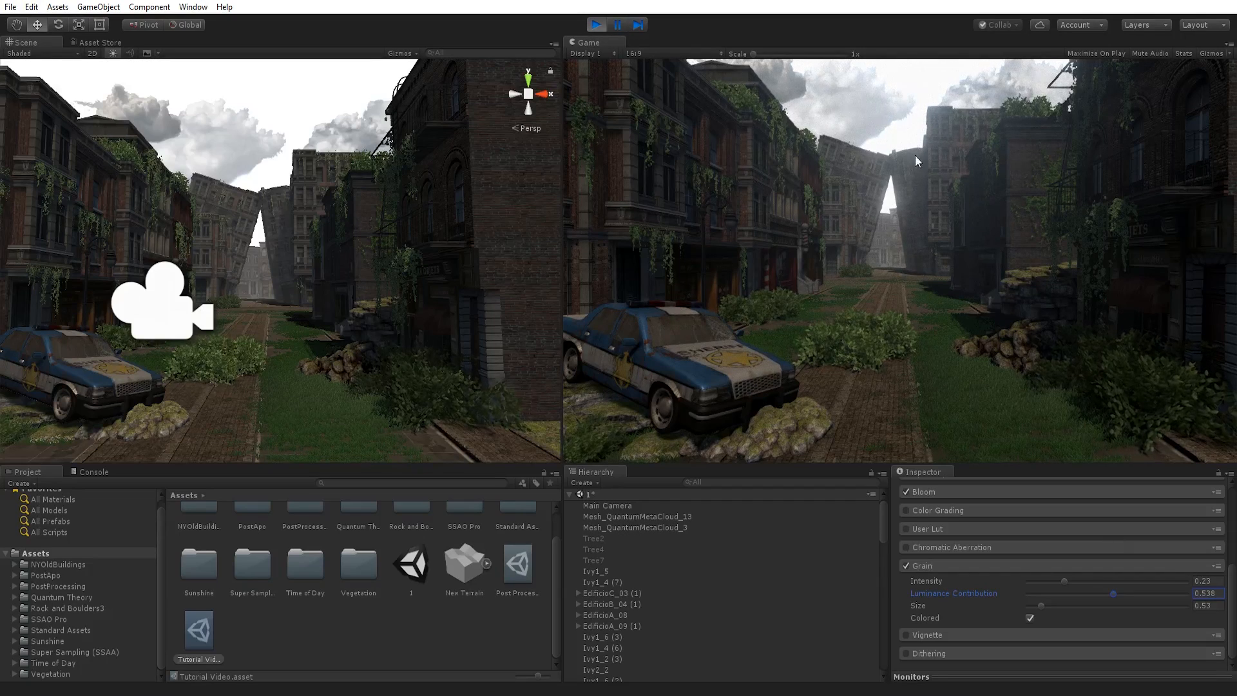
{"action": "left_click", "coordinate": [966, 566]}
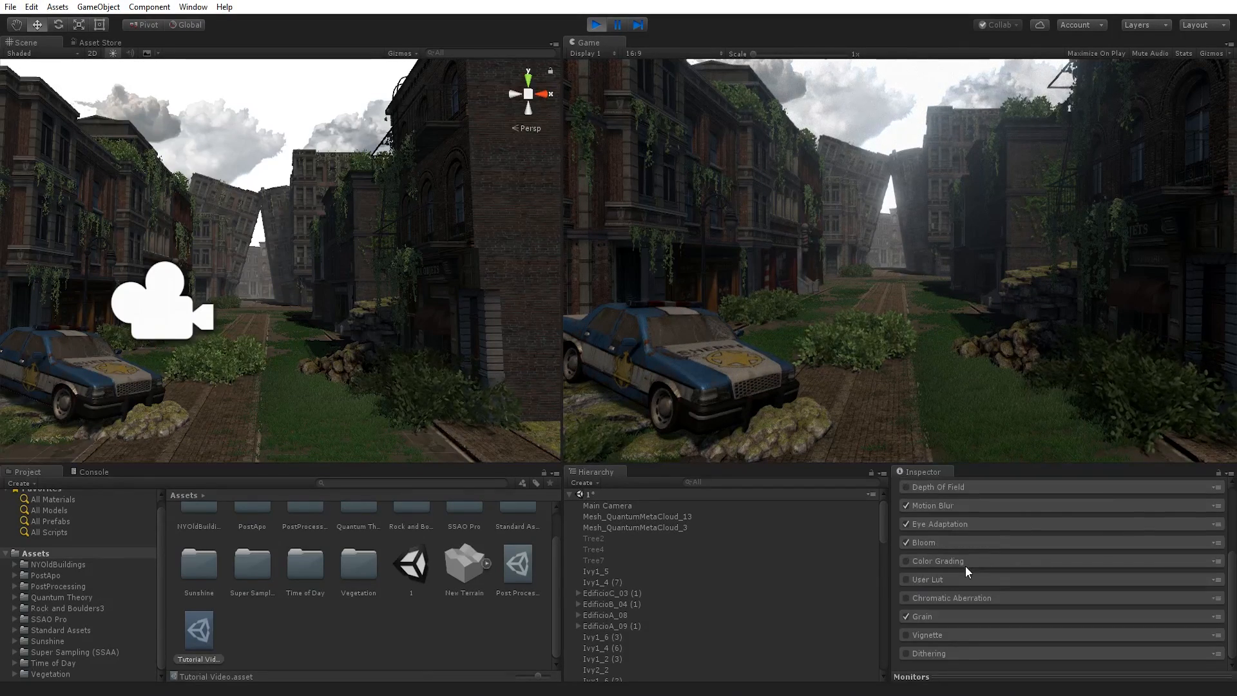
Enable Vignette, expand its settings and lower its intensity to 0.27
{"action": "left_click", "coordinate": [906, 634]}
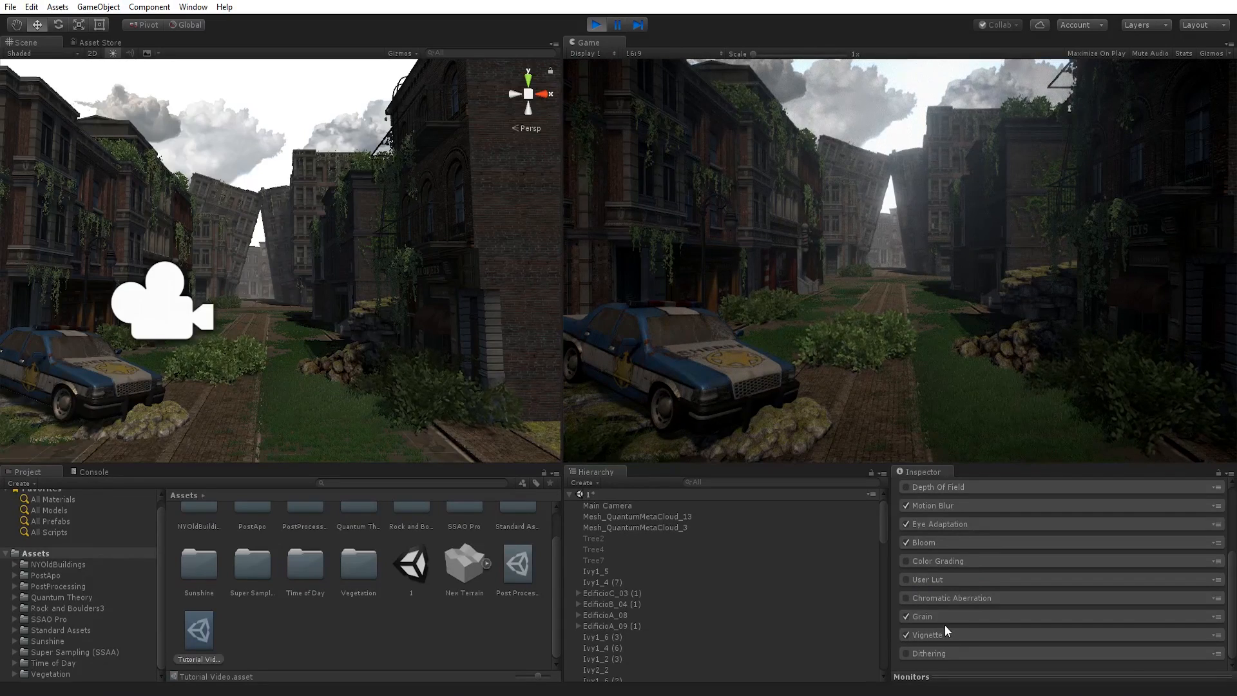
{"action": "left_click", "coordinate": [932, 632]}
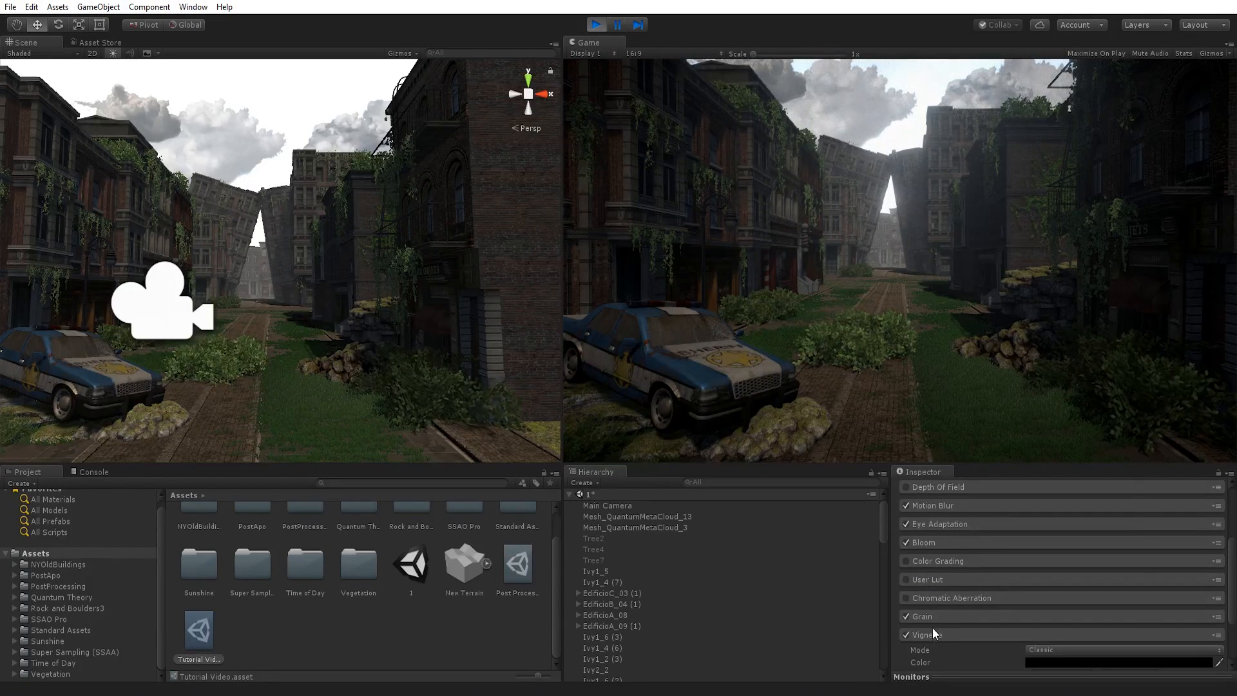
{"action": "scroll", "coordinate": [933, 628], "scroll_direction": "down", "scroll_amount": 3}
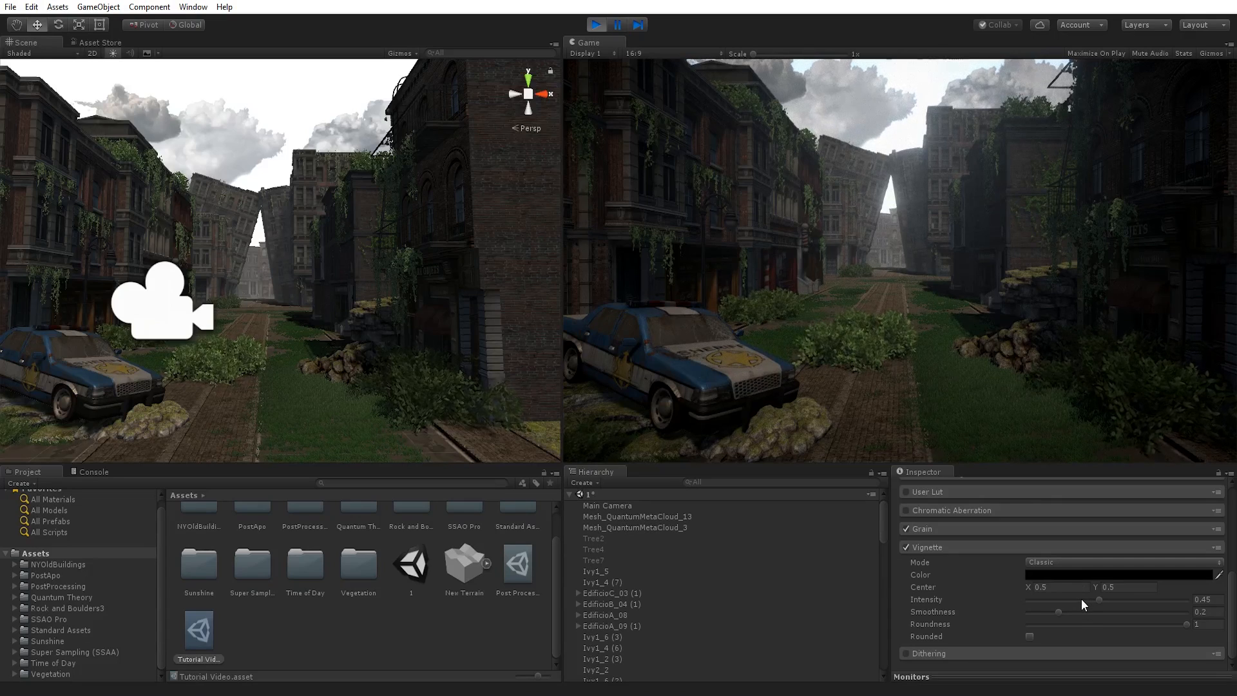
{"action": "left_click_drag", "start_coordinate": [1081, 598], "coordinate": [1072, 597]}
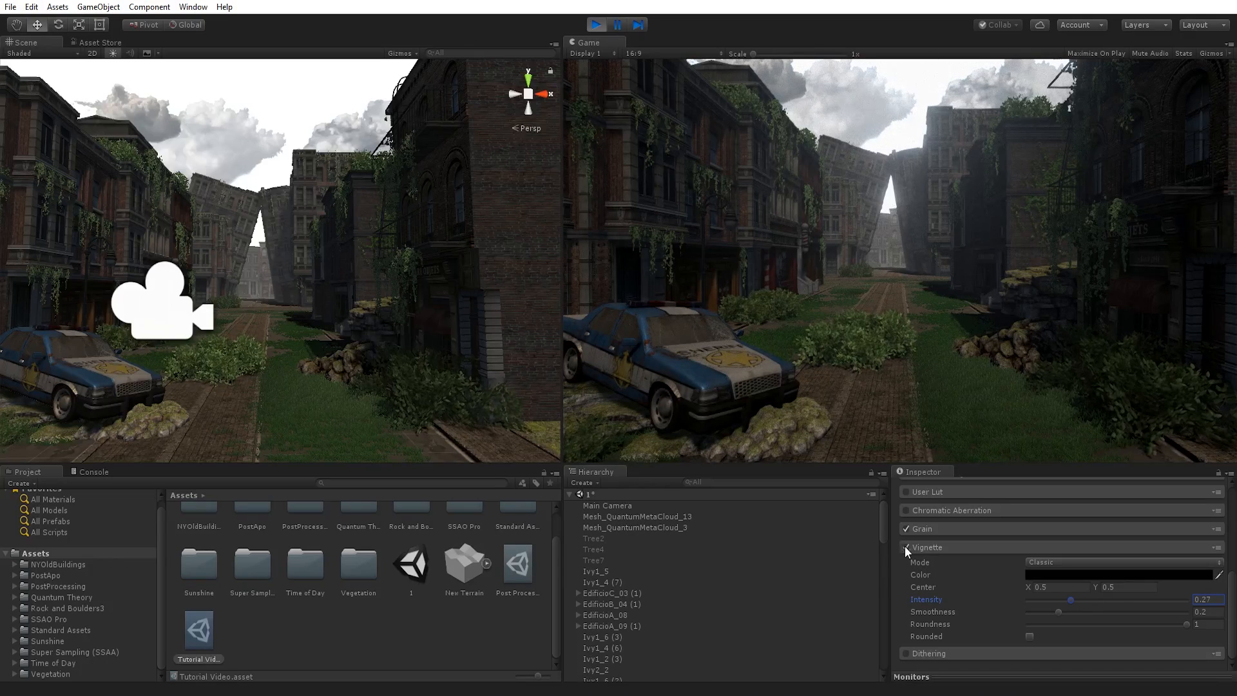
Undo the last Vignette intensity change, try an intensity of 0.238 and toggle Vignette off and on to compare
{"action": "key", "text": "ctrl+z"}
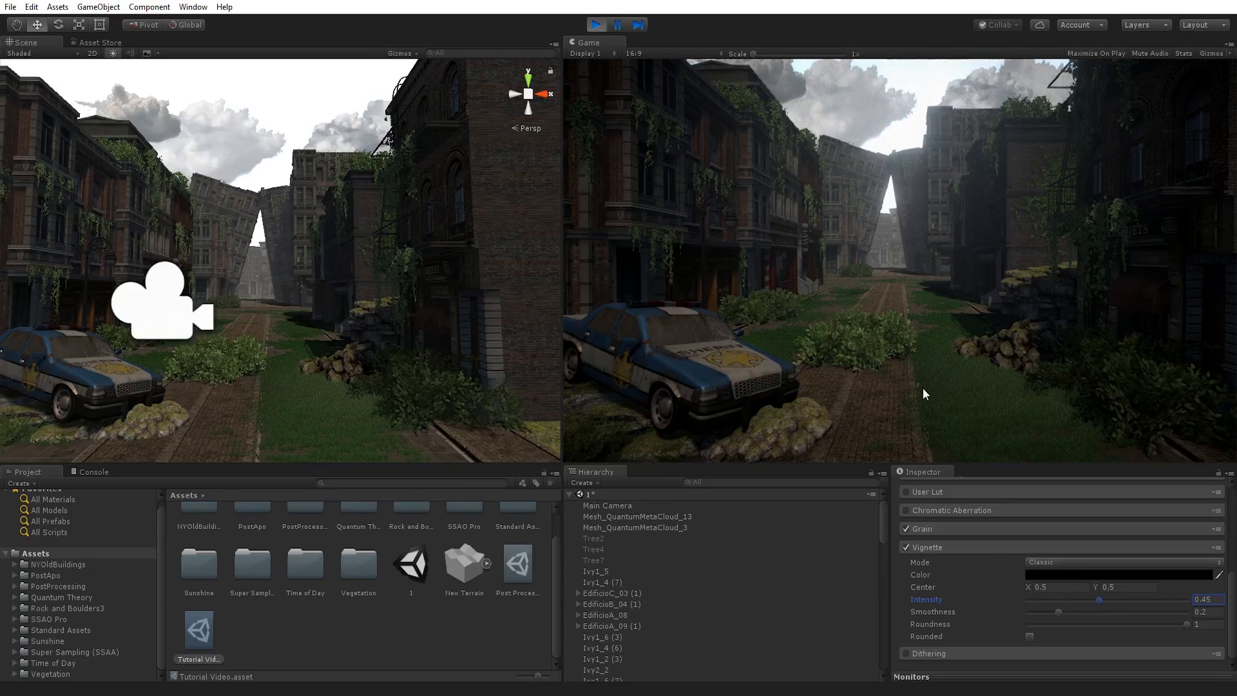
{"action": "left_click", "coordinate": [1069, 599]}
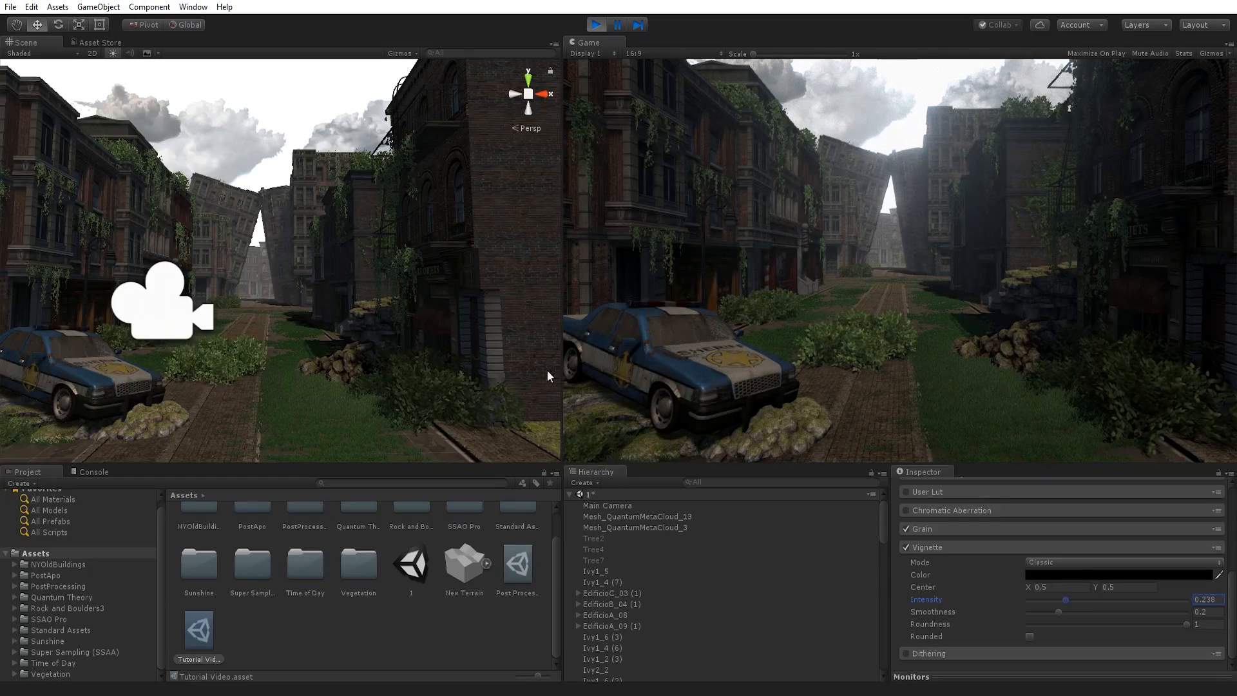
{"action": "left_click", "coordinate": [906, 547]}
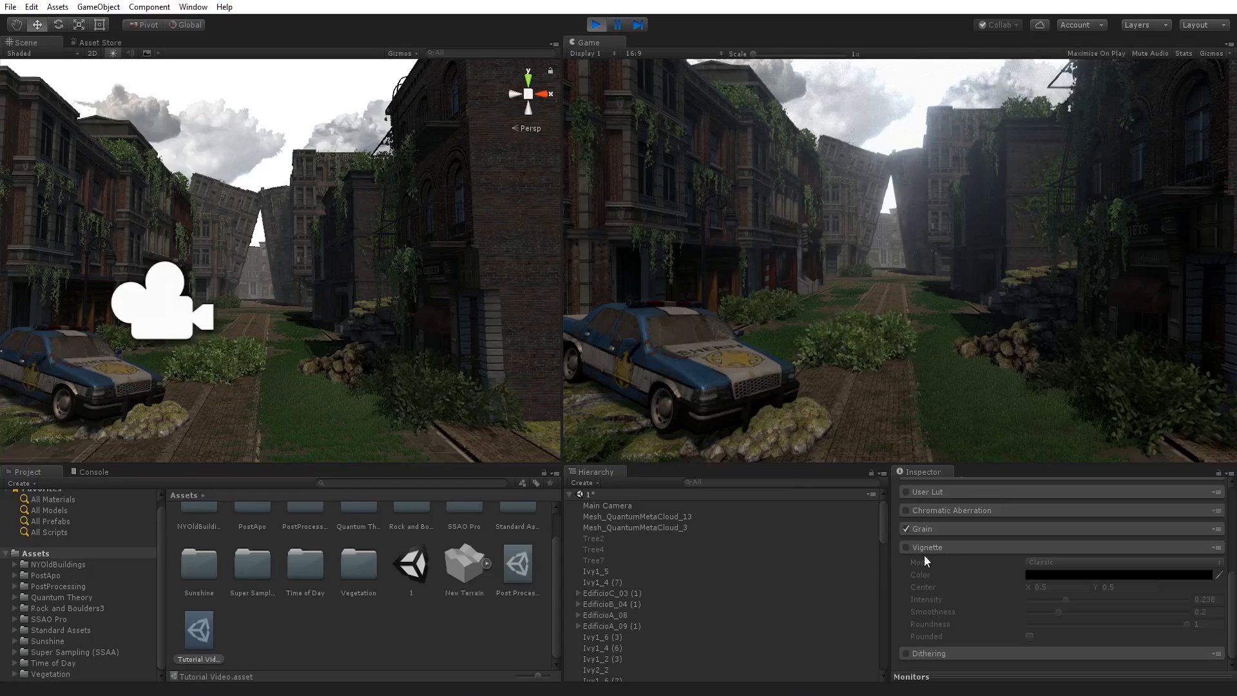
{"action": "left_click", "coordinate": [906, 547]}
Set the Vignette intensity to 0.2
{"action": "left_click", "coordinate": [1204, 597]}
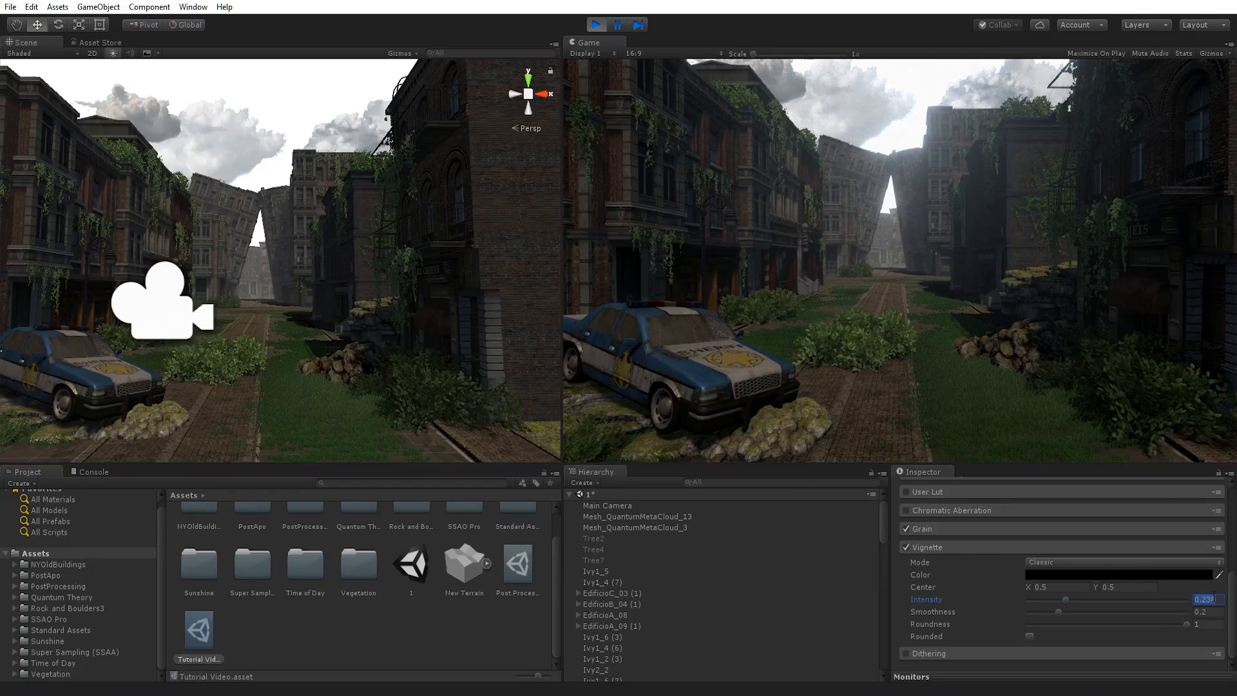
{"action": "left_click", "coordinate": [1209, 599]}
{"action": "double_click", "coordinate": [1210, 599]}
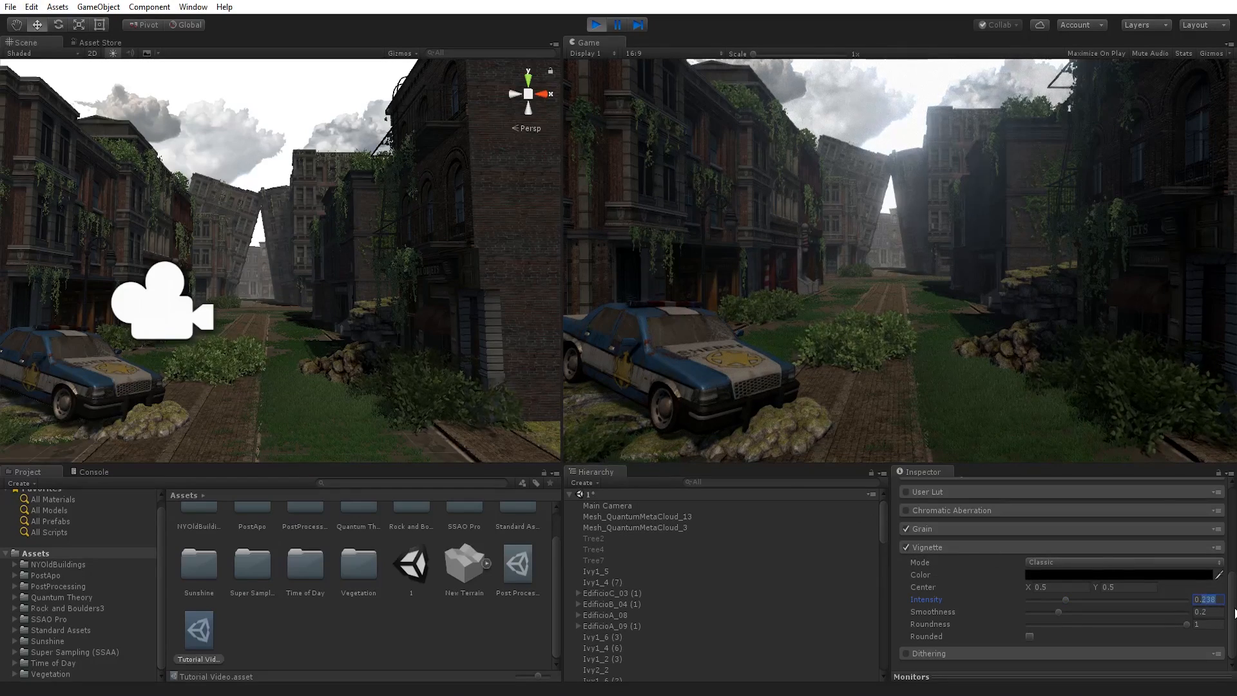
{"action": "type", "text": "2"}
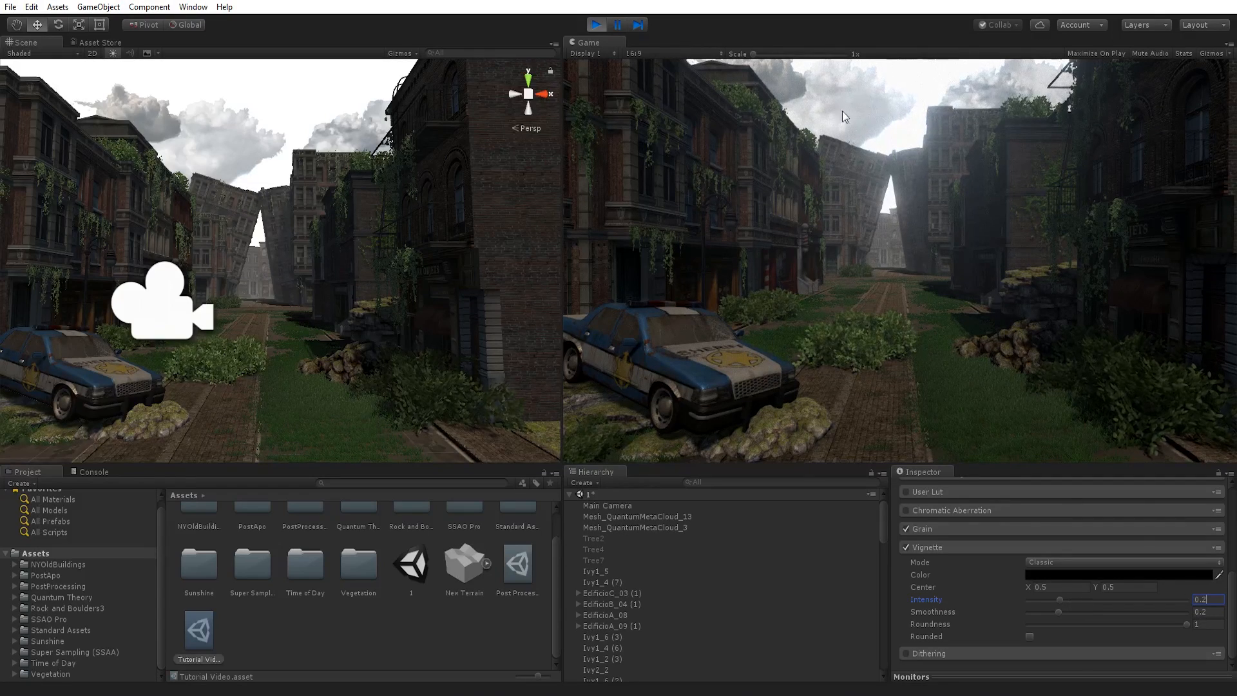
{"action": "left_click", "coordinate": [775, 252]}
Try the Rounded Vignette option with an intensity of 0.443, turn Rounded off and restore the intensity to 0.2
{"action": "left_click", "coordinate": [1030, 636]}
{"action": "left_click", "coordinate": [1030, 636]}
{"action": "left_click_drag", "start_coordinate": [1060, 600], "coordinate": [1097, 596]}
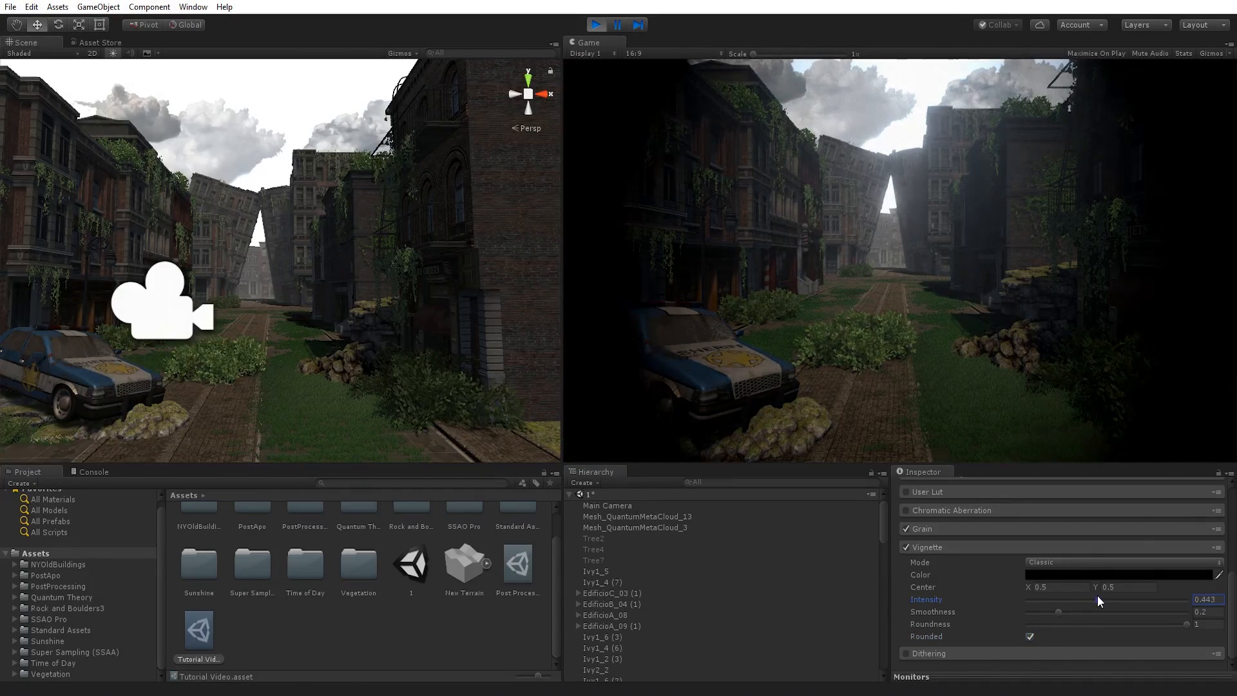
{"action": "left_click", "coordinate": [1030, 636]}
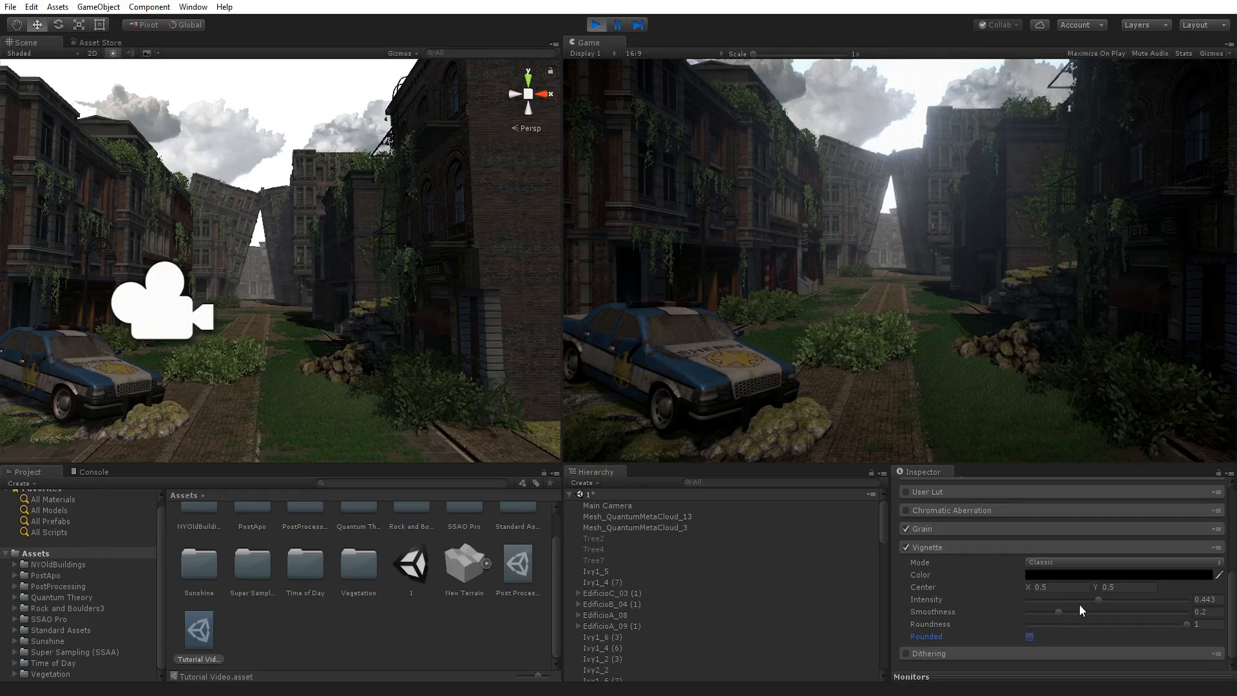
{"action": "left_click", "coordinate": [1206, 600]}
{"action": "type", "text": "0.2"}
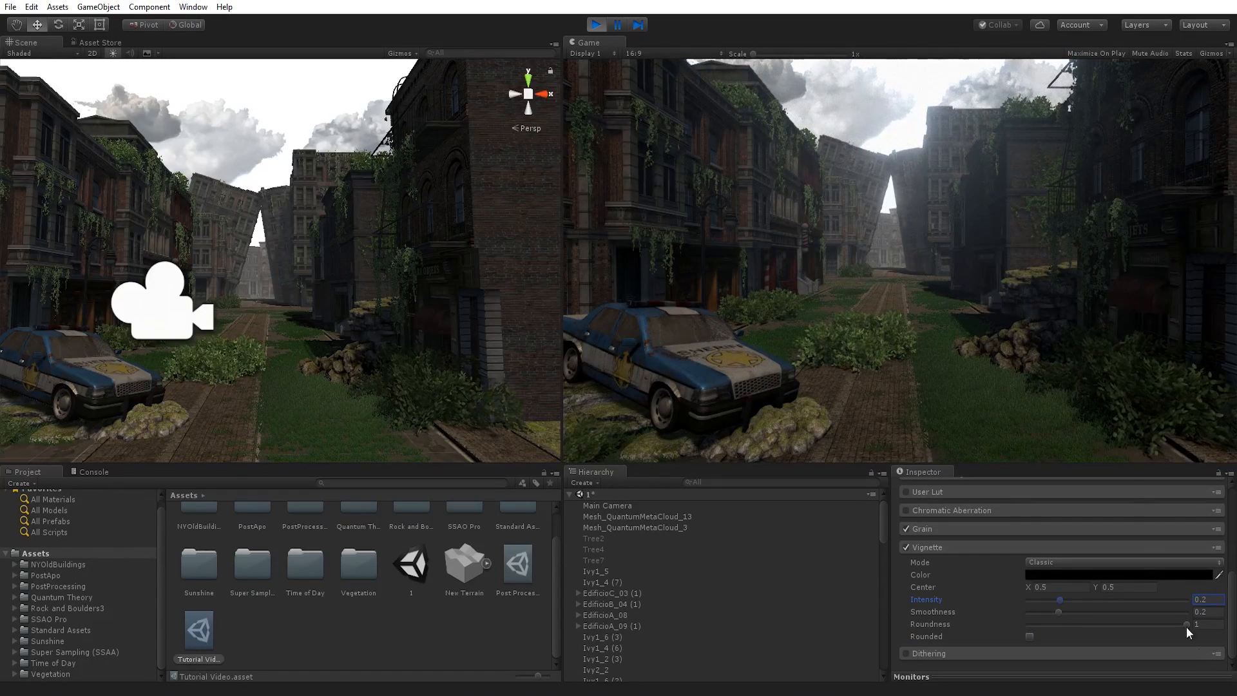
Try a lower Vignette smoothness and undo the change
{"action": "left_click", "coordinate": [1058, 612]}
{"action": "mouse_move", "coordinate": [1057, 613]}
{"action": "left_mouse_down"}
{"action": "mouse_move", "coordinate": [1173, 609]}
{"action": "mouse_move", "coordinate": [1049, 609]}
{"action": "mouse_move", "coordinate": [1183, 597]}
{"action": "mouse_move", "coordinate": [1041, 610]}
{"action": "left_mouse_up"}
{"action": "key", "text": "ctrl+z"}
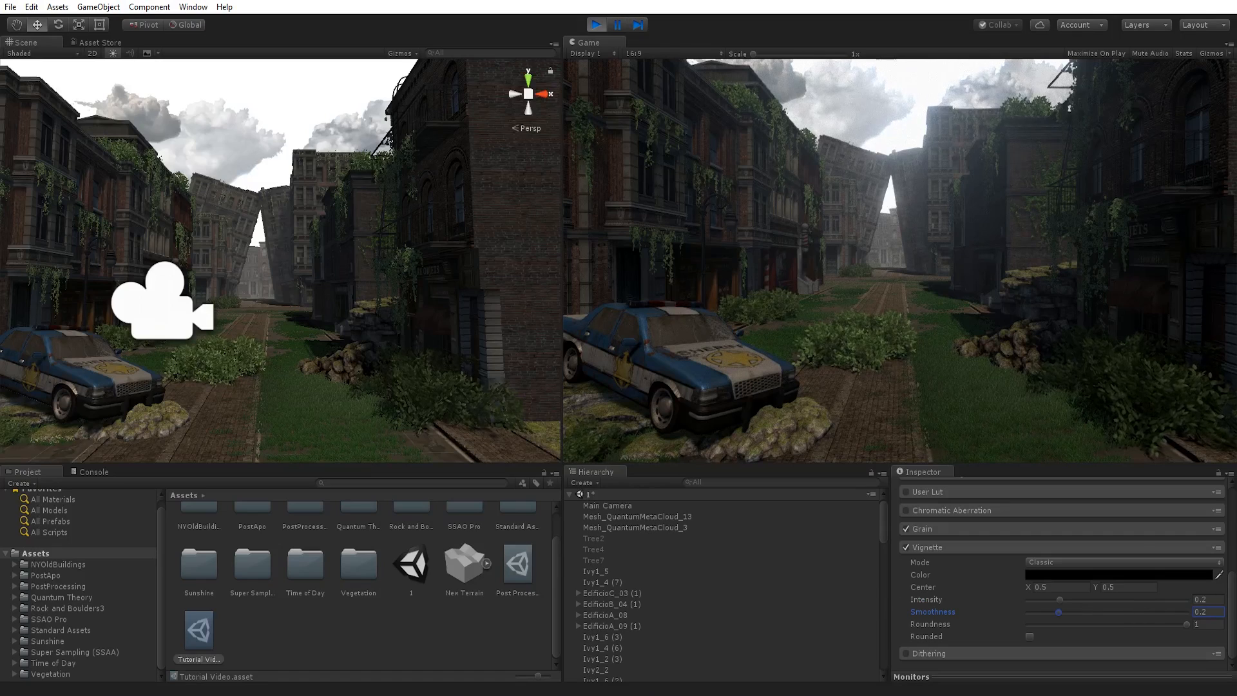
Collapse the Vignette settings, enable Dithering and expand its settings
{"action": "scroll", "coordinate": [869, 596], "scroll_direction": "down", "scroll_amount": 1}
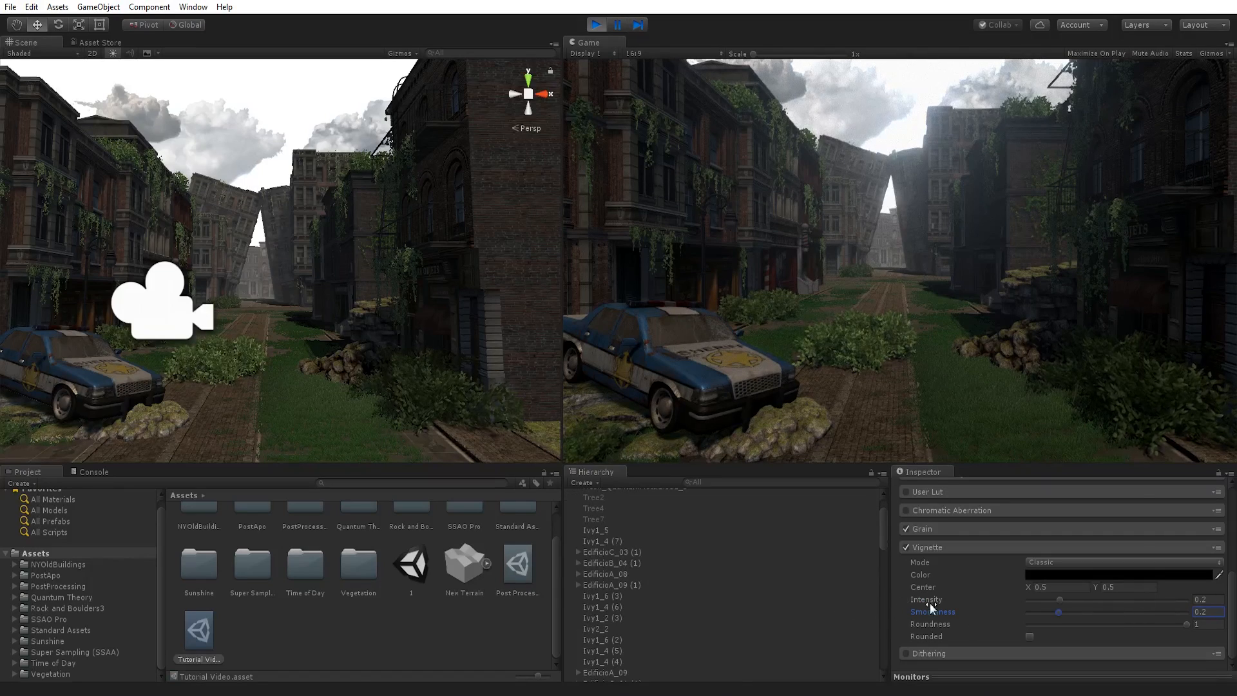
{"action": "left_click", "coordinate": [980, 549]}
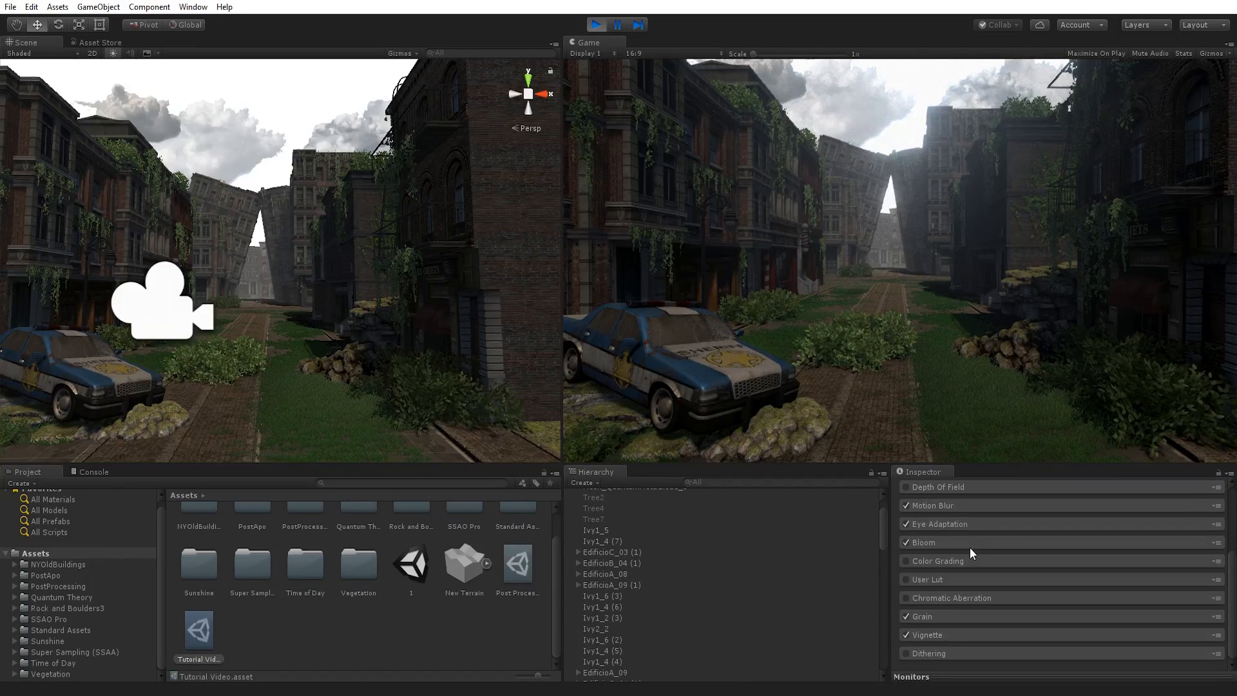
{"action": "left_click", "coordinate": [906, 654]}
{"action": "left_click", "coordinate": [931, 653]}
{"action": "scroll", "coordinate": [989, 611], "scroll_direction": "down", "scroll_amount": 2}
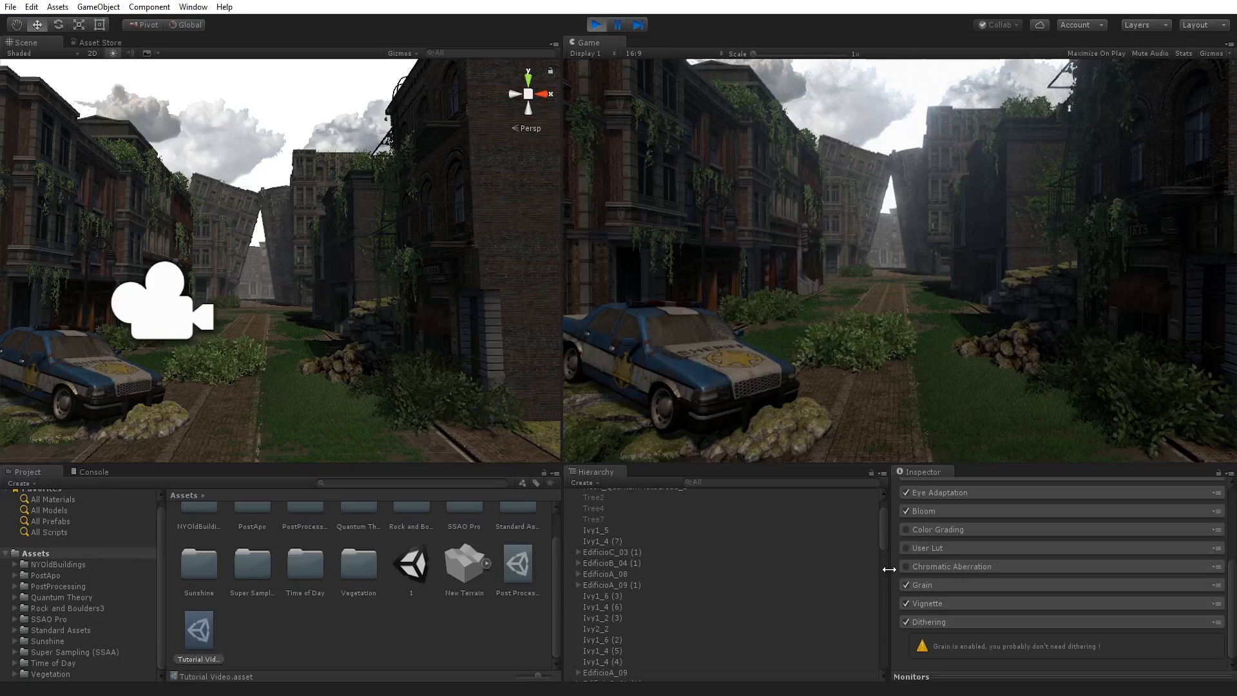
Disable Grain, turn Dithering off and collapse its settings, and enable Grain again
{"action": "left_click", "coordinate": [906, 585]}
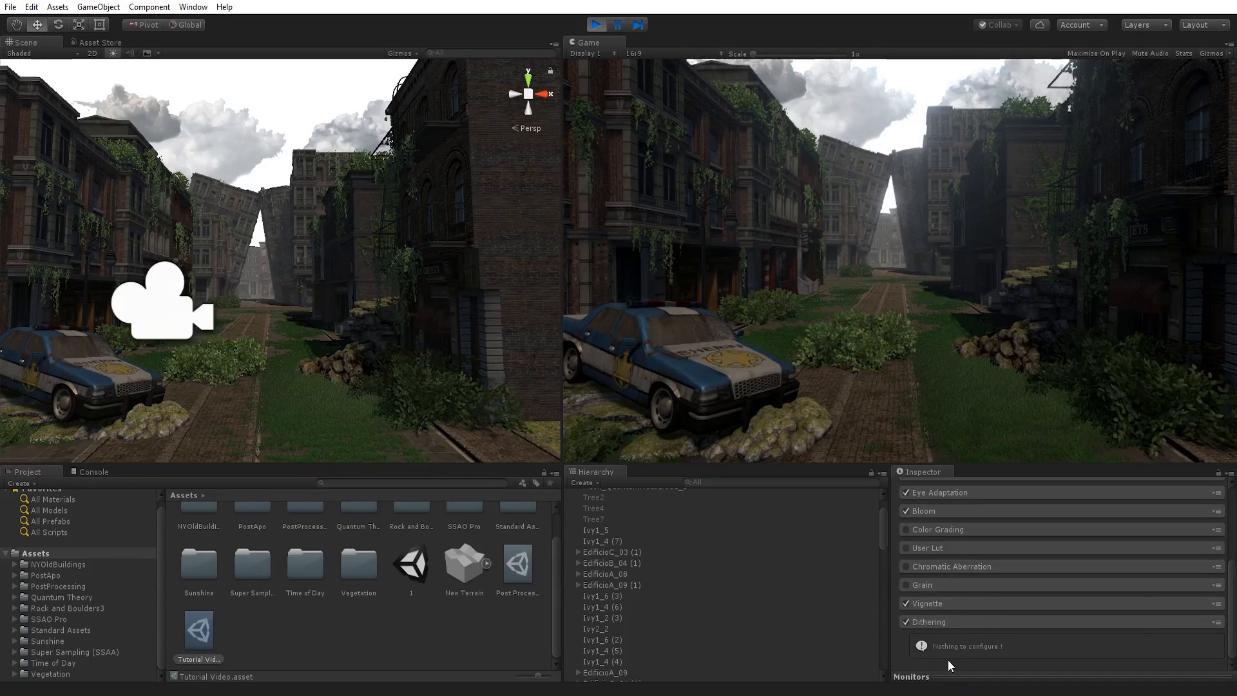
{"action": "left_click", "coordinate": [906, 622]}
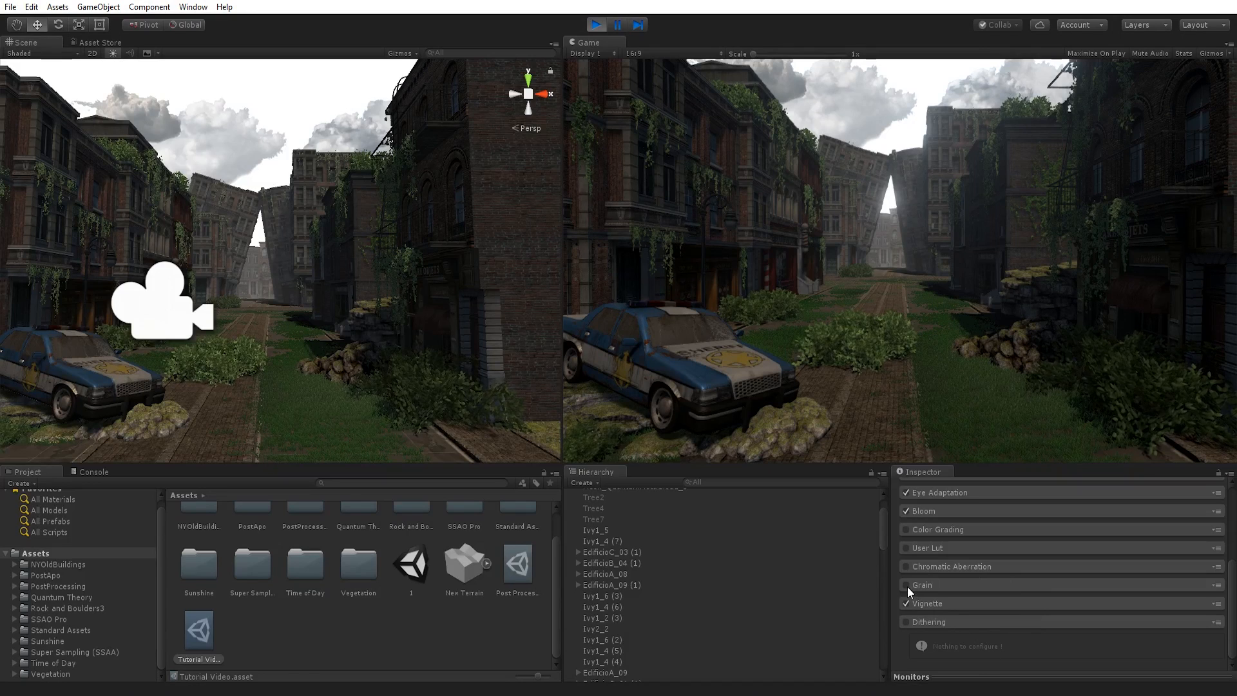
{"action": "scroll", "coordinate": [931, 613], "scroll_direction": "up", "scroll_amount": 2}
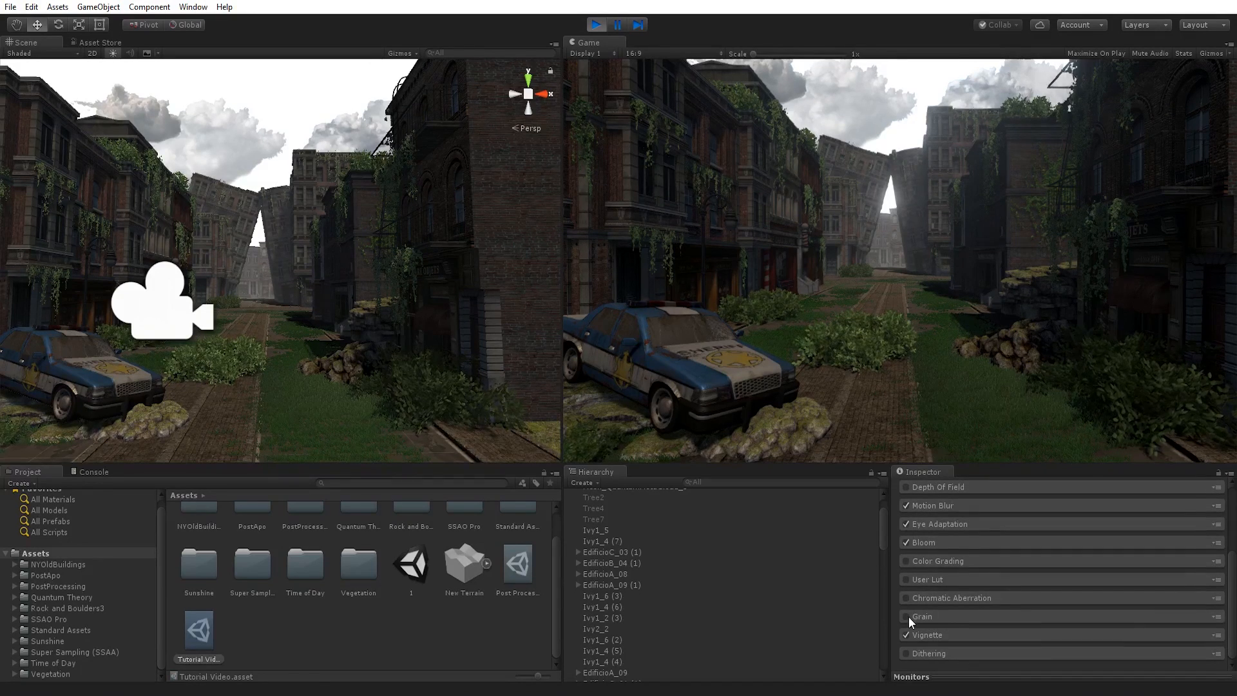
{"action": "left_click", "coordinate": [906, 617]}
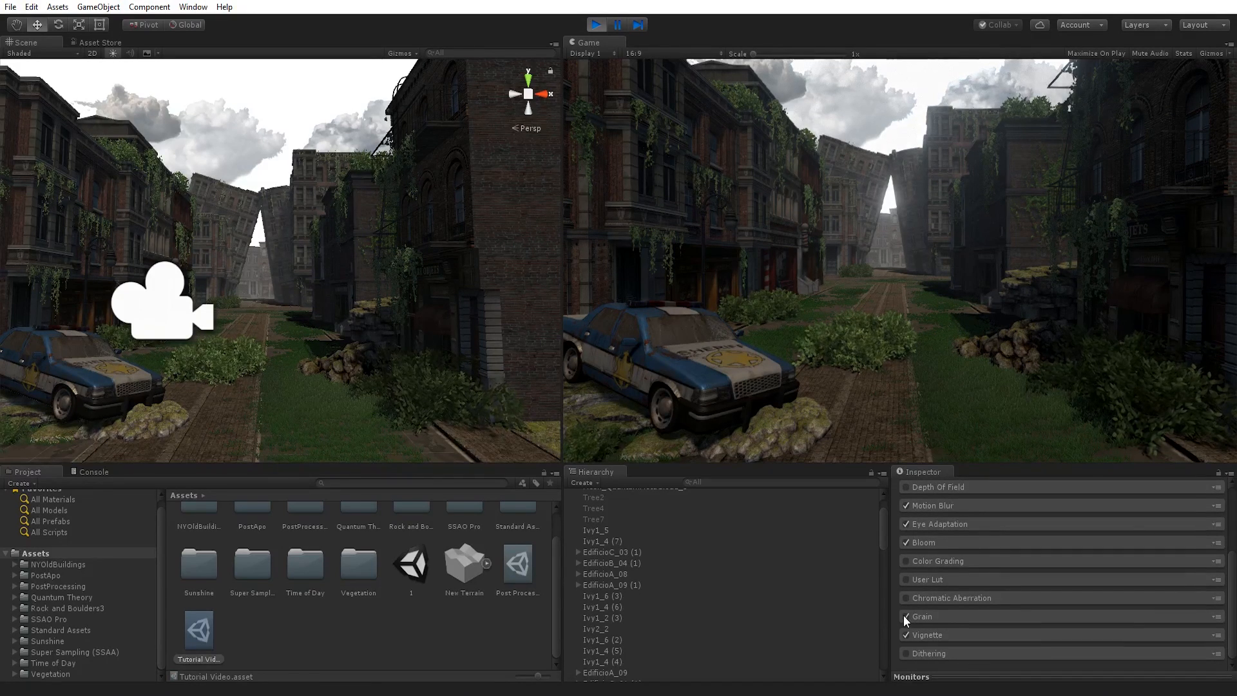
Expand the Grain settings and review them along with the profile's other effects
{"action": "left_click", "coordinate": [940, 619]}
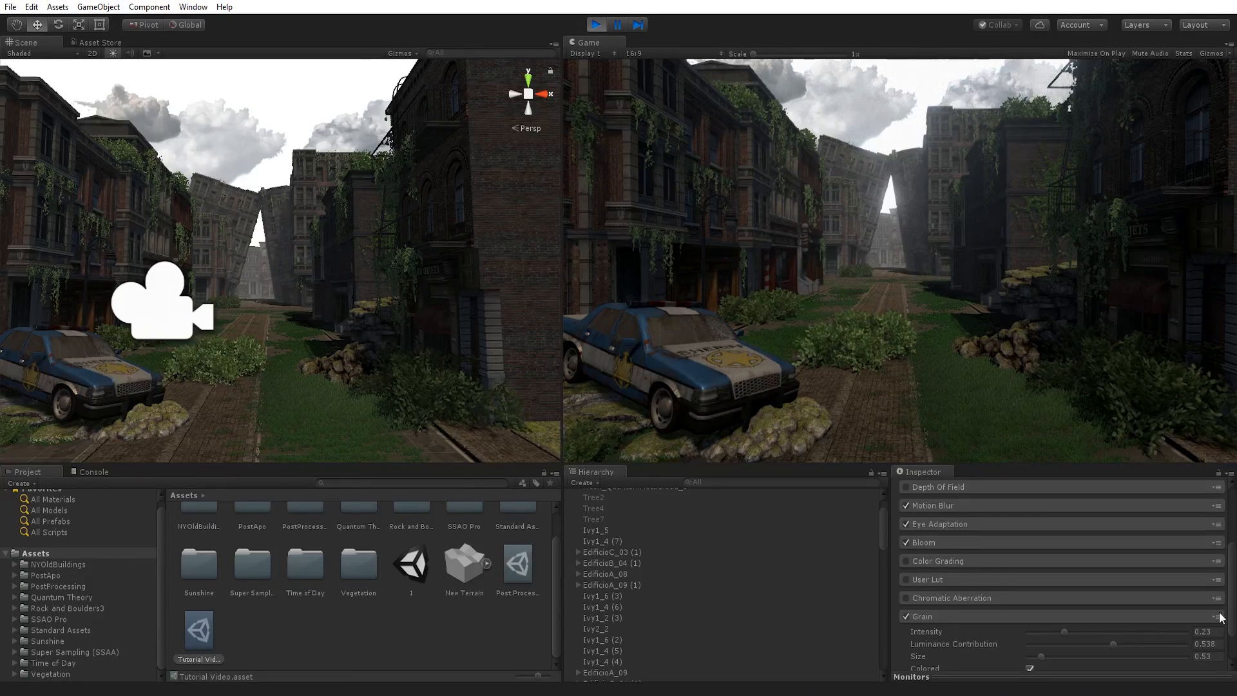
{"action": "scroll", "coordinate": [1220, 618], "scroll_direction": "down", "scroll_amount": 2}
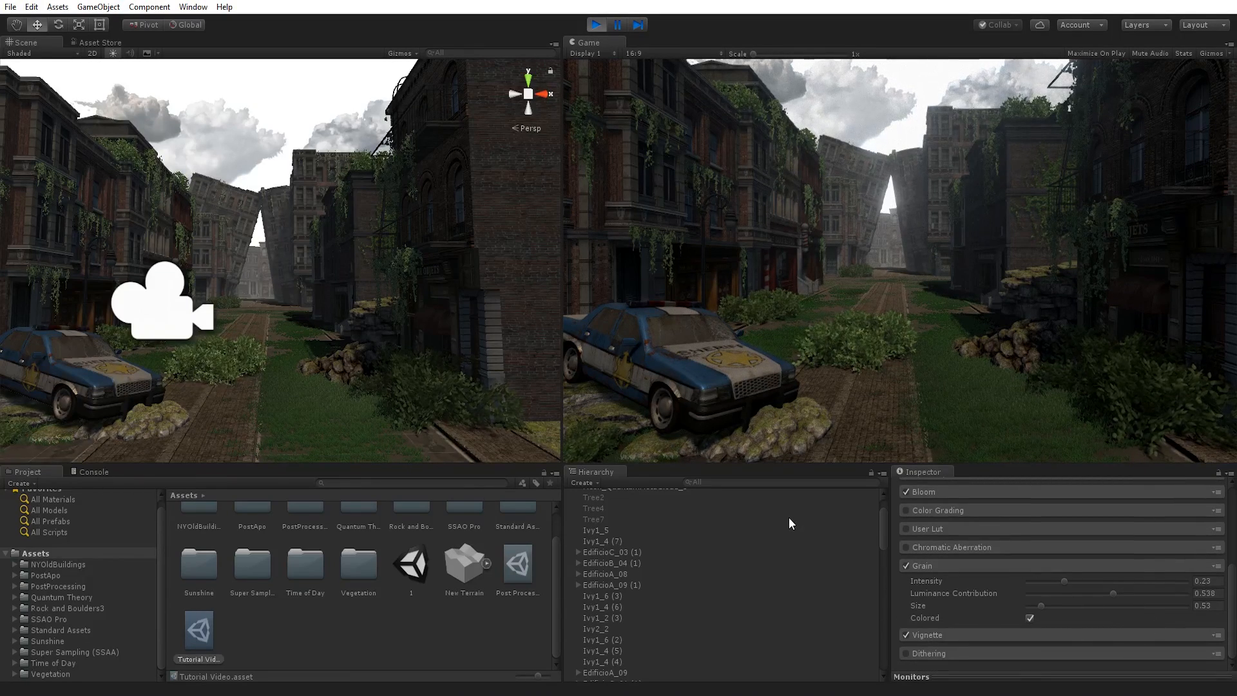
{"action": "scroll", "coordinate": [919, 565], "scroll_direction": "up", "scroll_amount": 5}
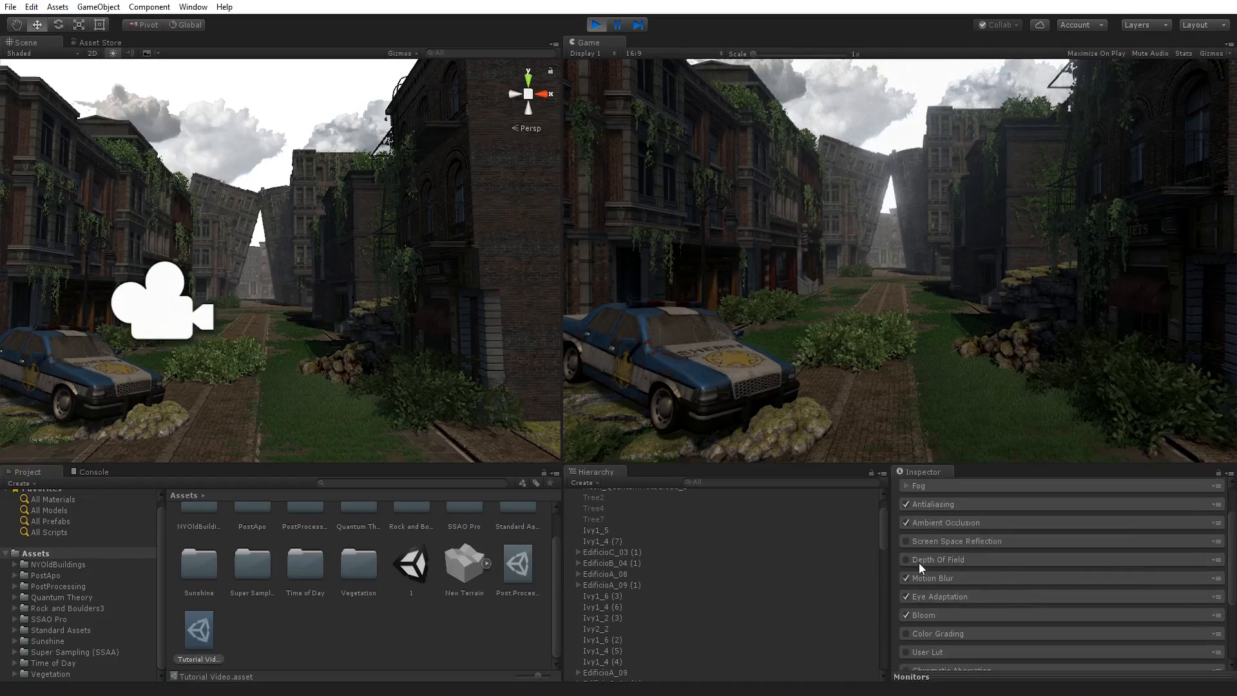
{"action": "scroll", "coordinate": [644, 522], "scroll_direction": "up", "scroll_amount": 1}
Select the Main Camera and toggle its Post Processing Behaviour off and on to compare the scene
{"action": "left_click", "coordinate": [617, 505]}
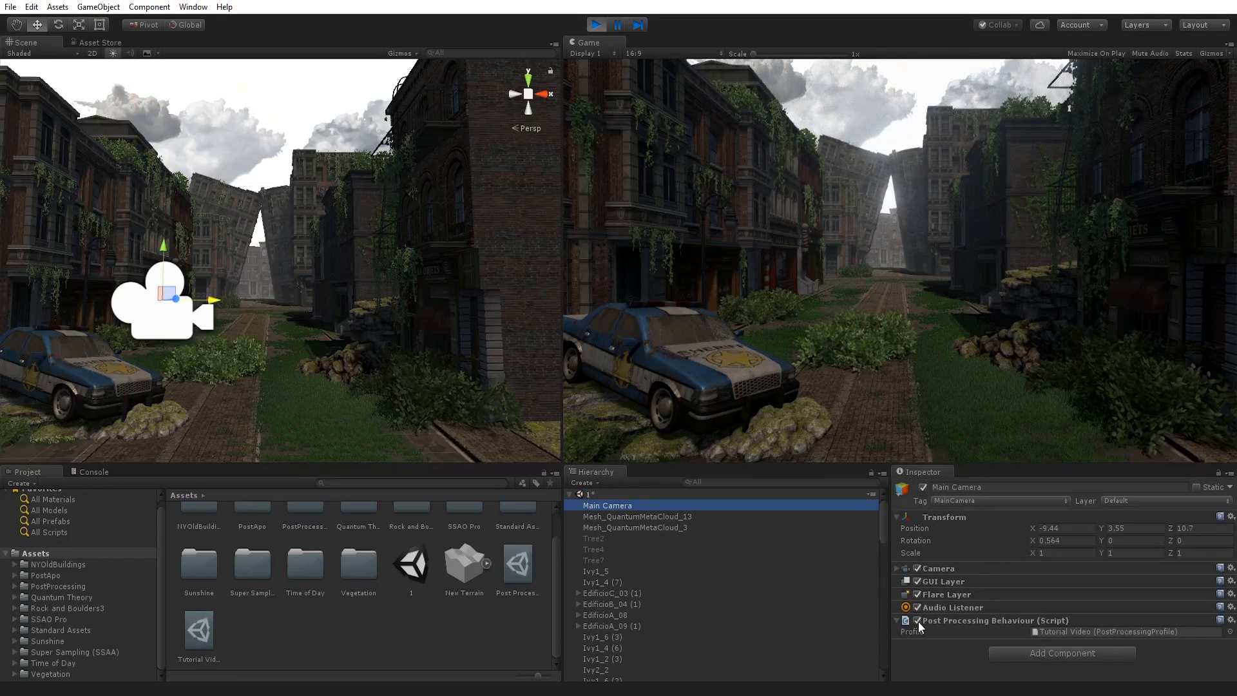
{"action": "left_click", "coordinate": [917, 620]}
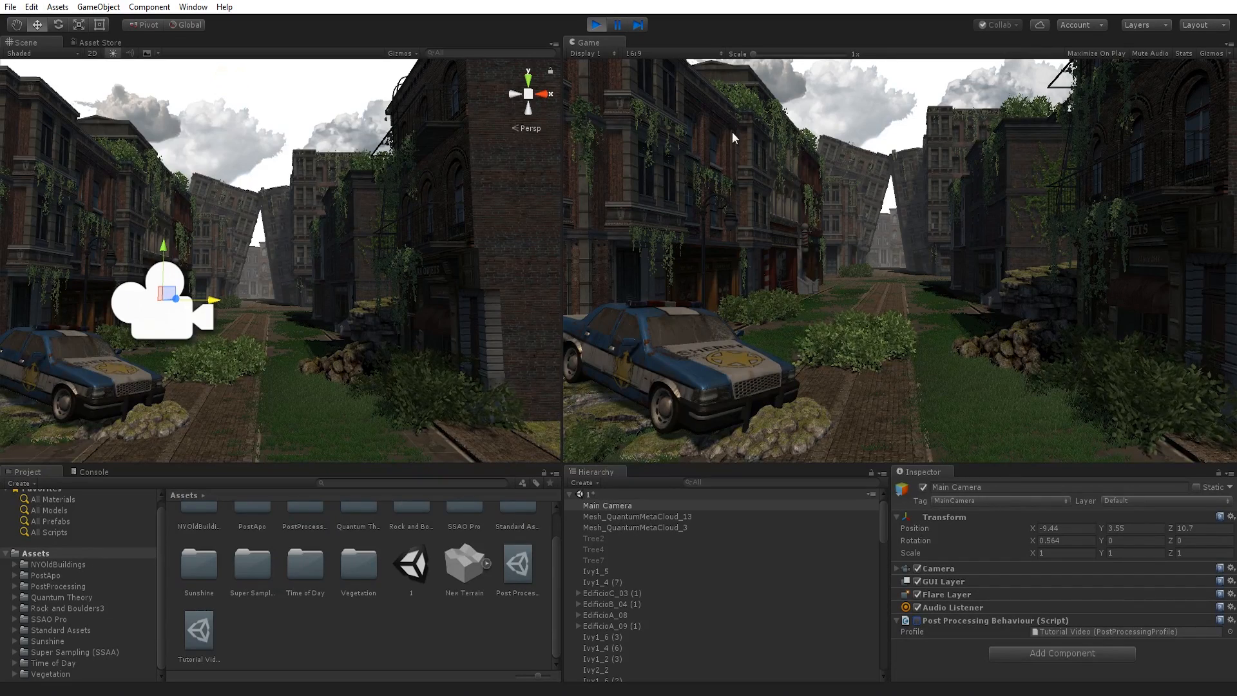
{"action": "left_click", "coordinate": [916, 620]}
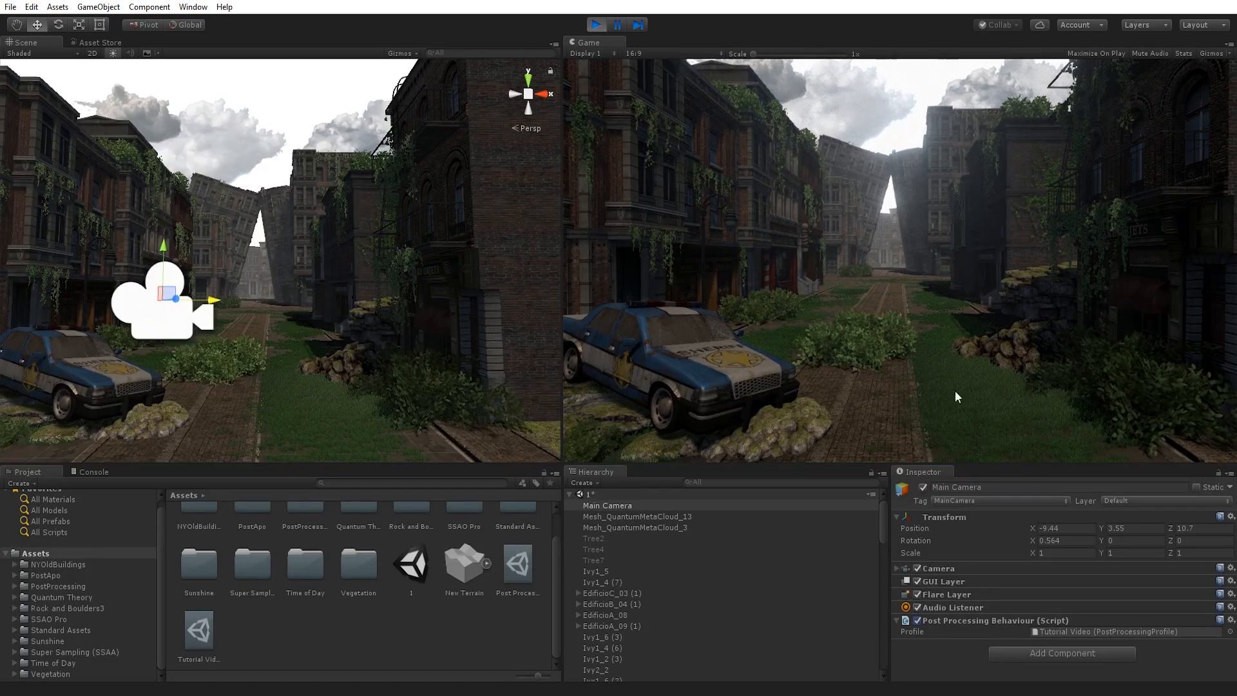